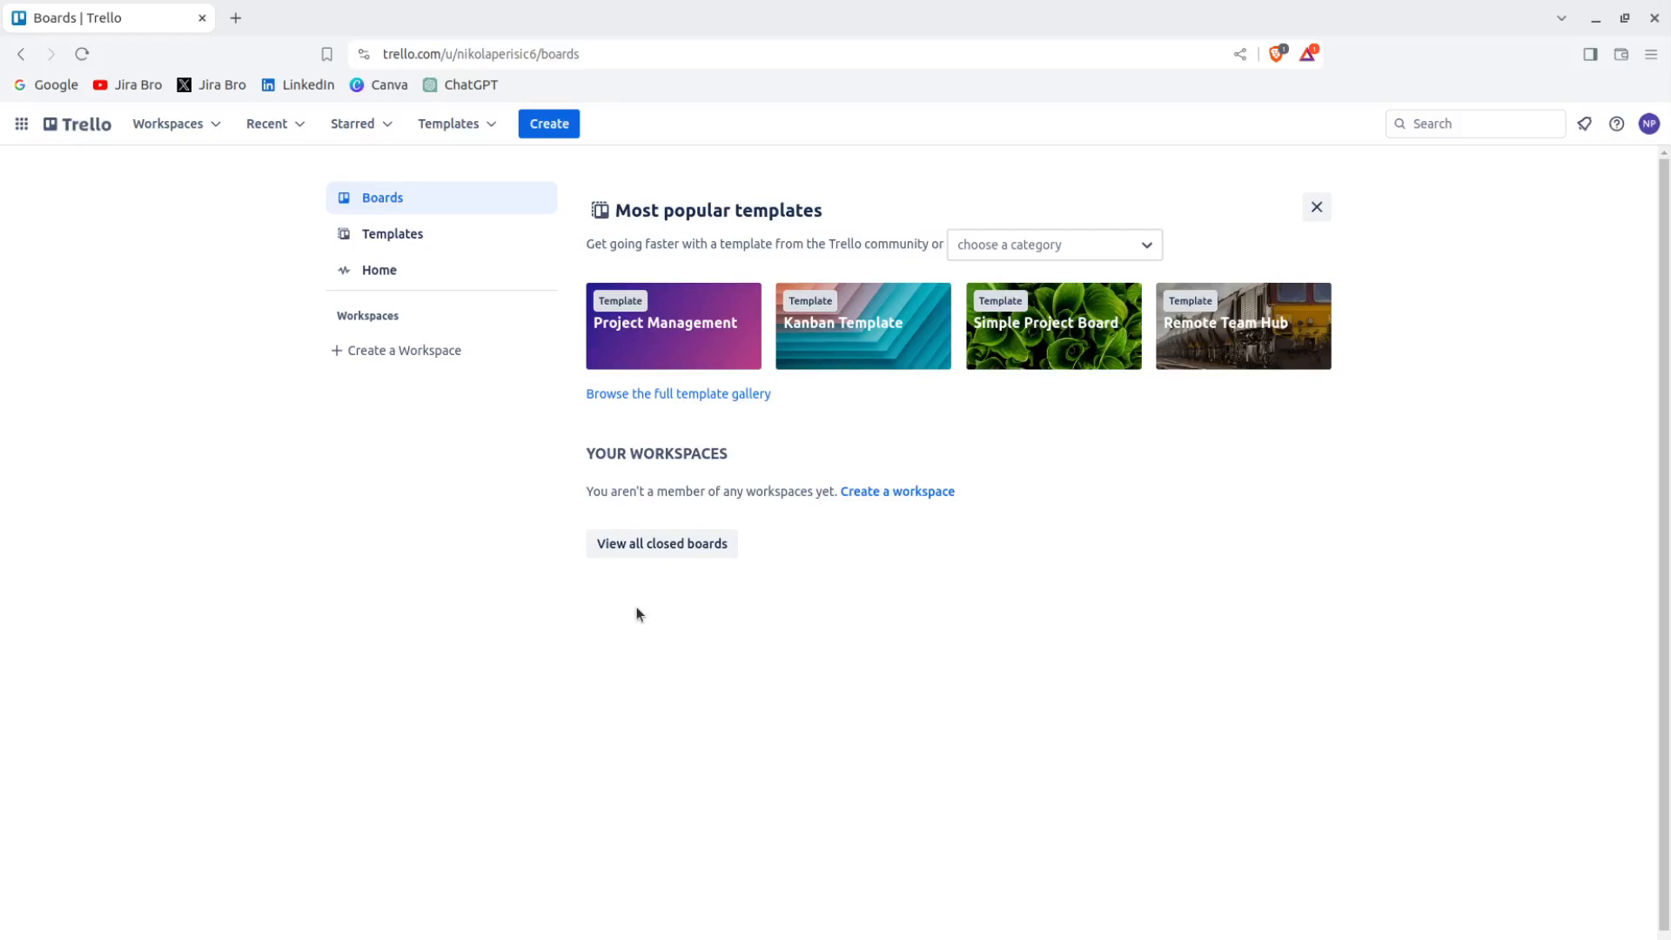
- Open the closed boards list showing the Community and My Trello board boards
{"action": "left_click", "coordinate": [652, 556]}
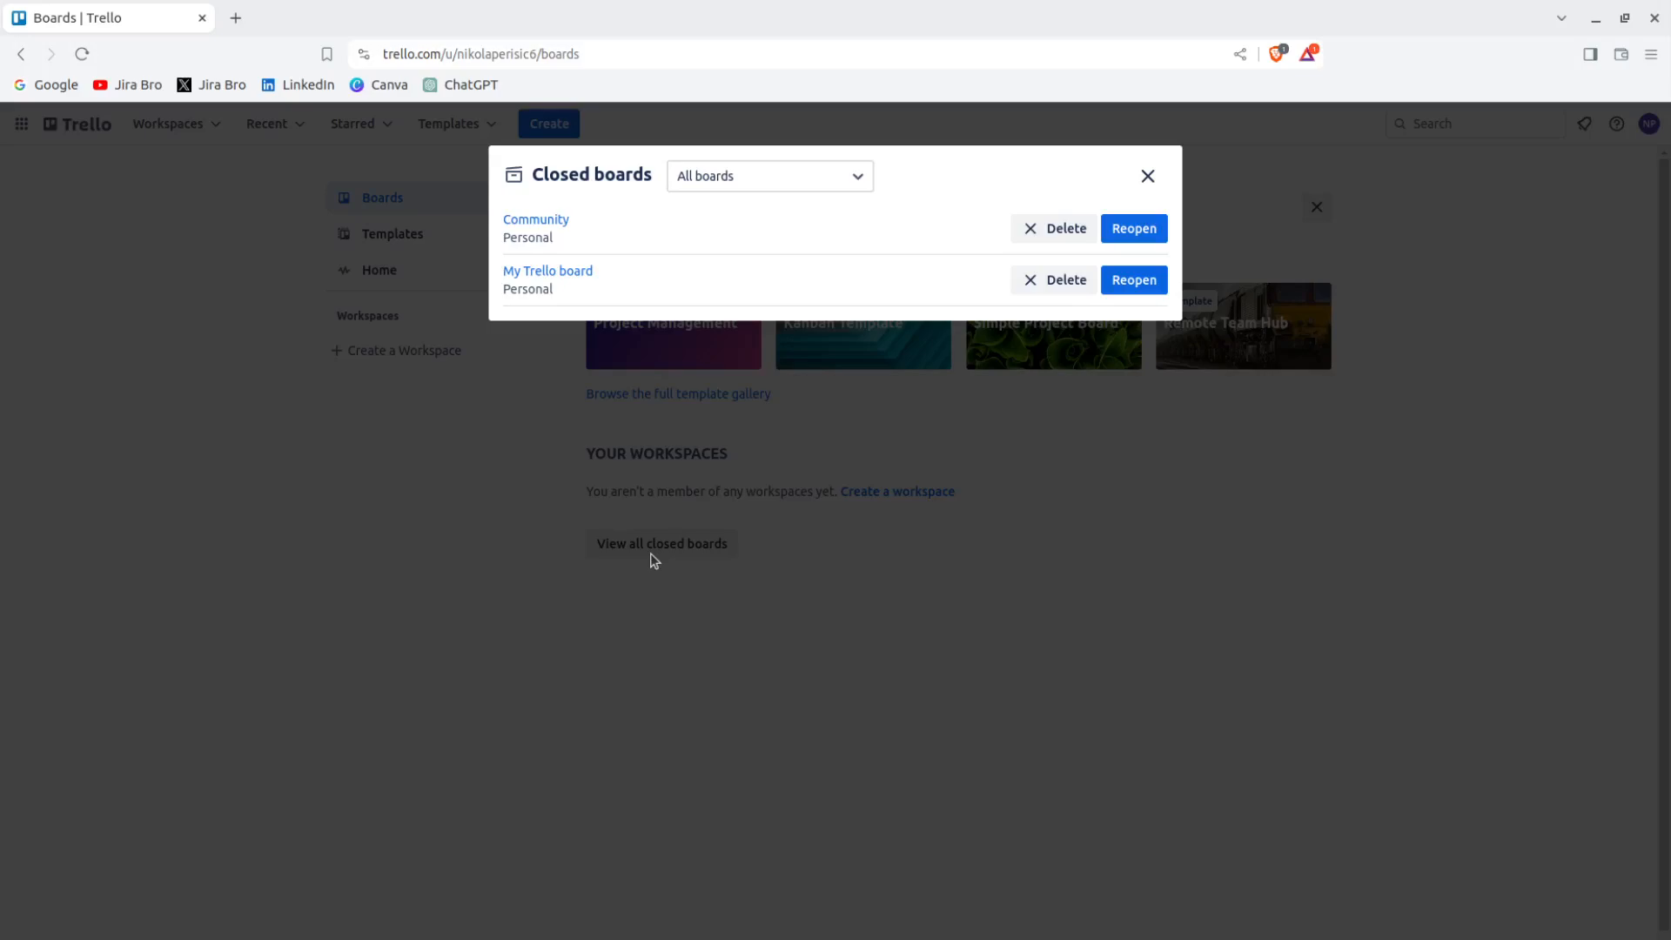
- Permanently delete My Trello board, then try reopening Community and look for a workspace
{"action": "left_click", "coordinate": [1053, 294]}
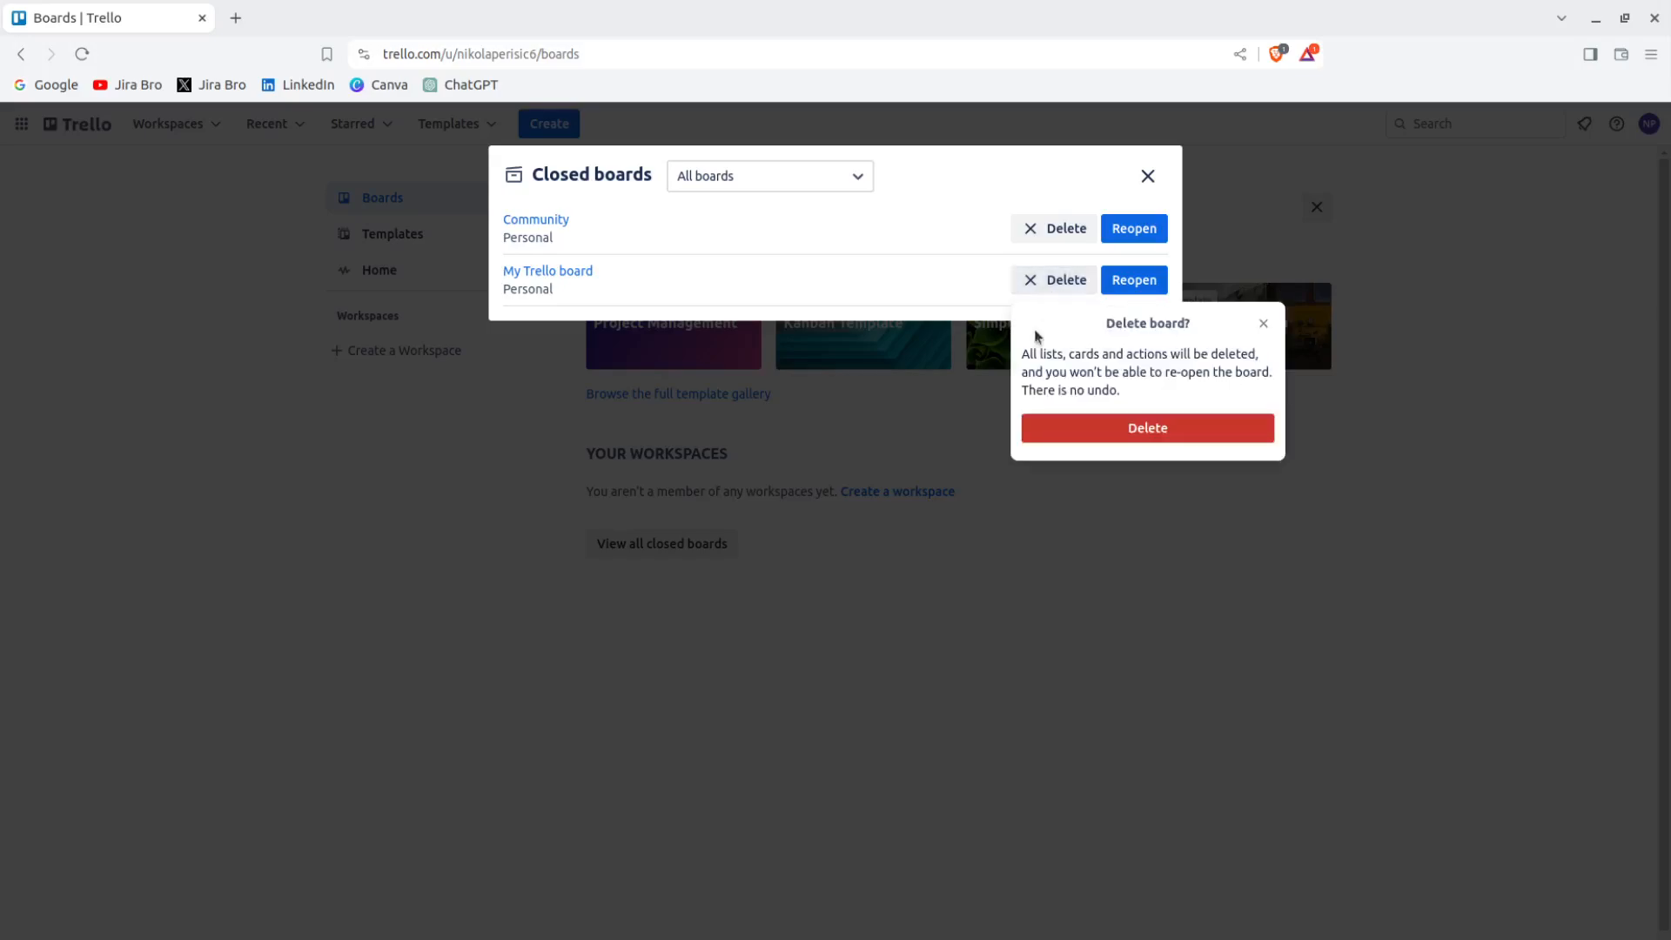
{"action": "left_click", "coordinate": [1076, 426]}
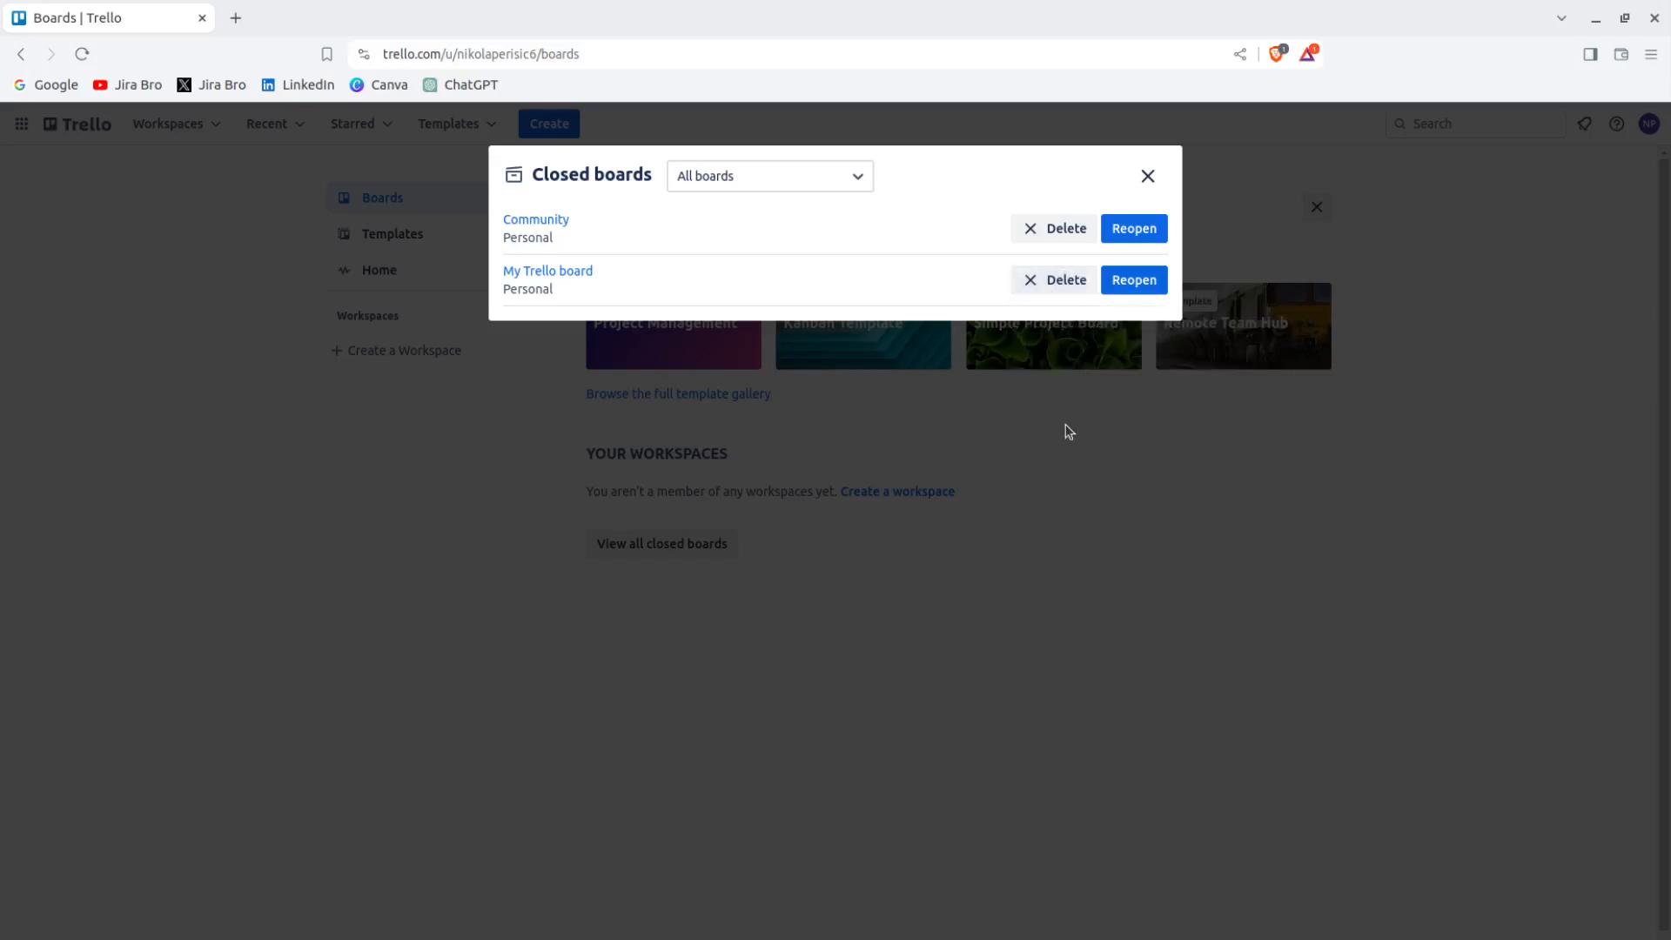
{"action": "left_click", "coordinate": [1132, 228]}
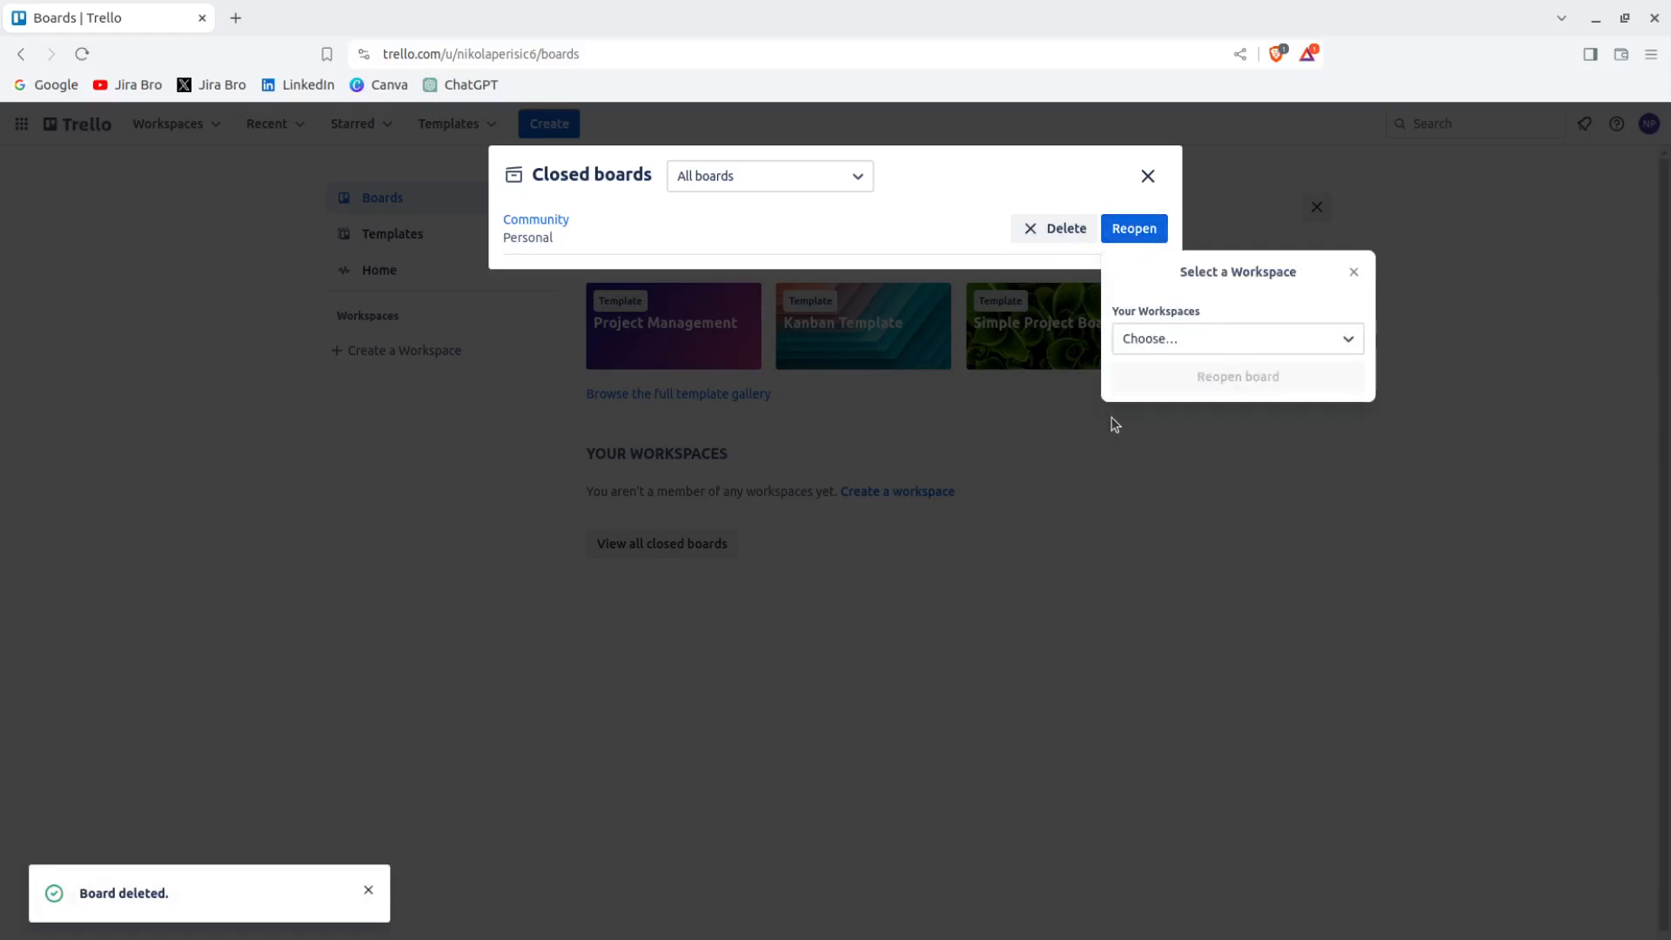
{"action": "left_click", "coordinate": [1138, 348]}
{"action": "left_click", "coordinate": [1138, 351]}
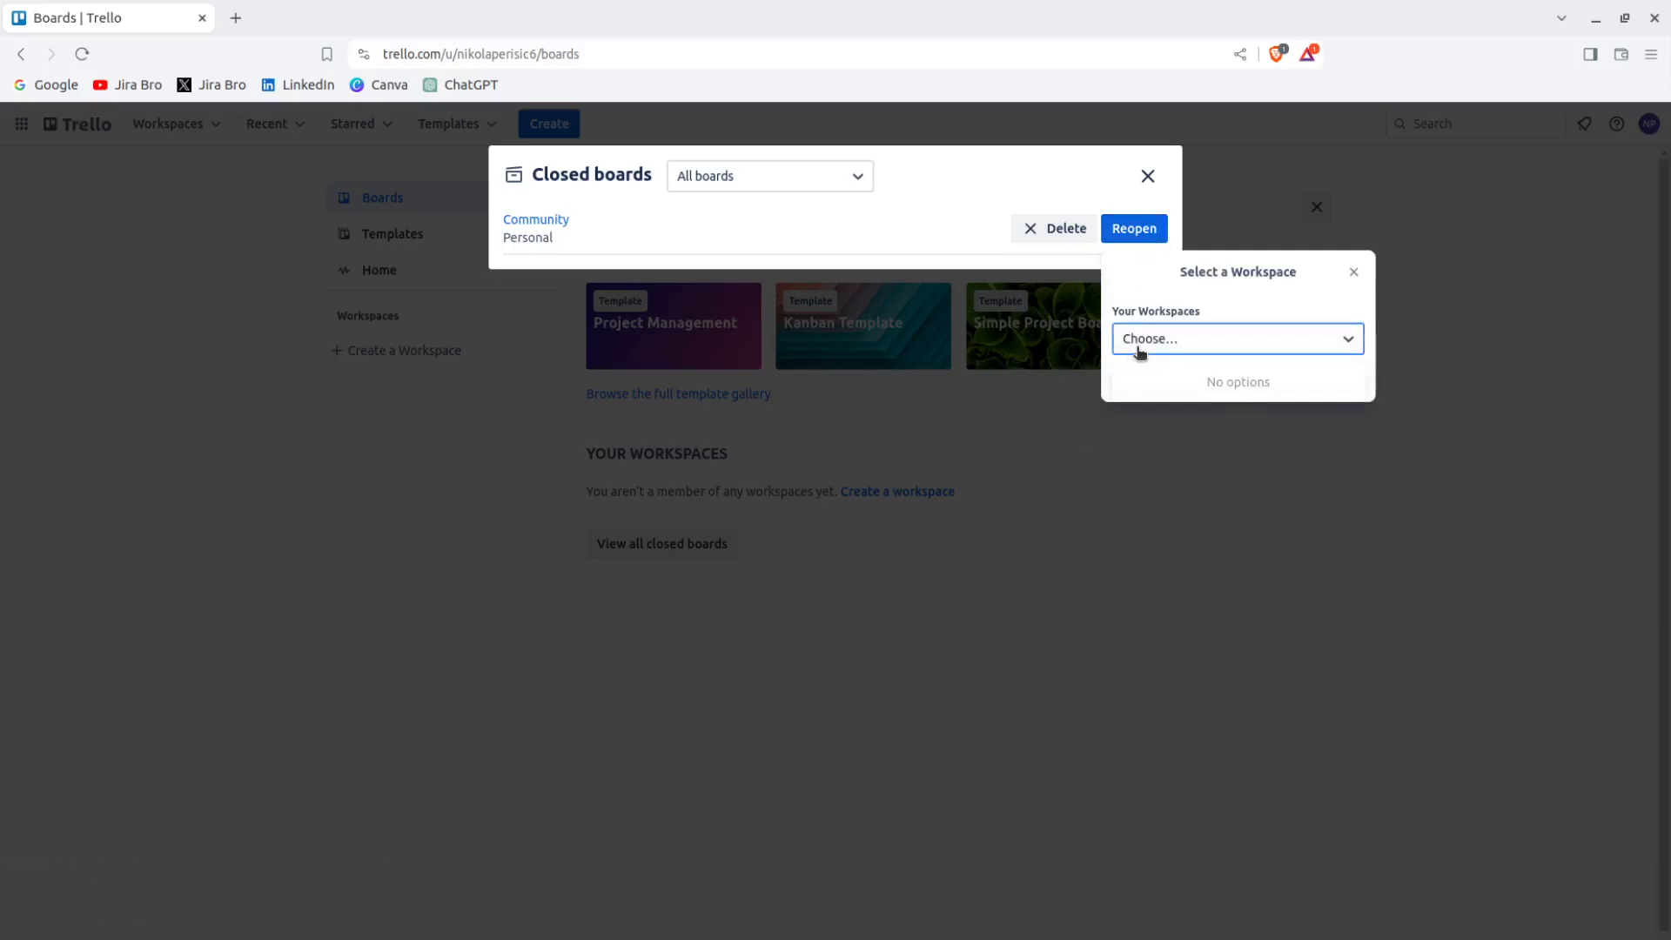
{"action": "left_click", "coordinate": [1139, 344]}
{"action": "left_click", "coordinate": [1146, 348]}
{"action": "left_click", "coordinate": [1151, 344]}
- Cancel reopening Community, close the closed boards list, and start a new workspace
{"action": "left_click", "coordinate": [1353, 272]}
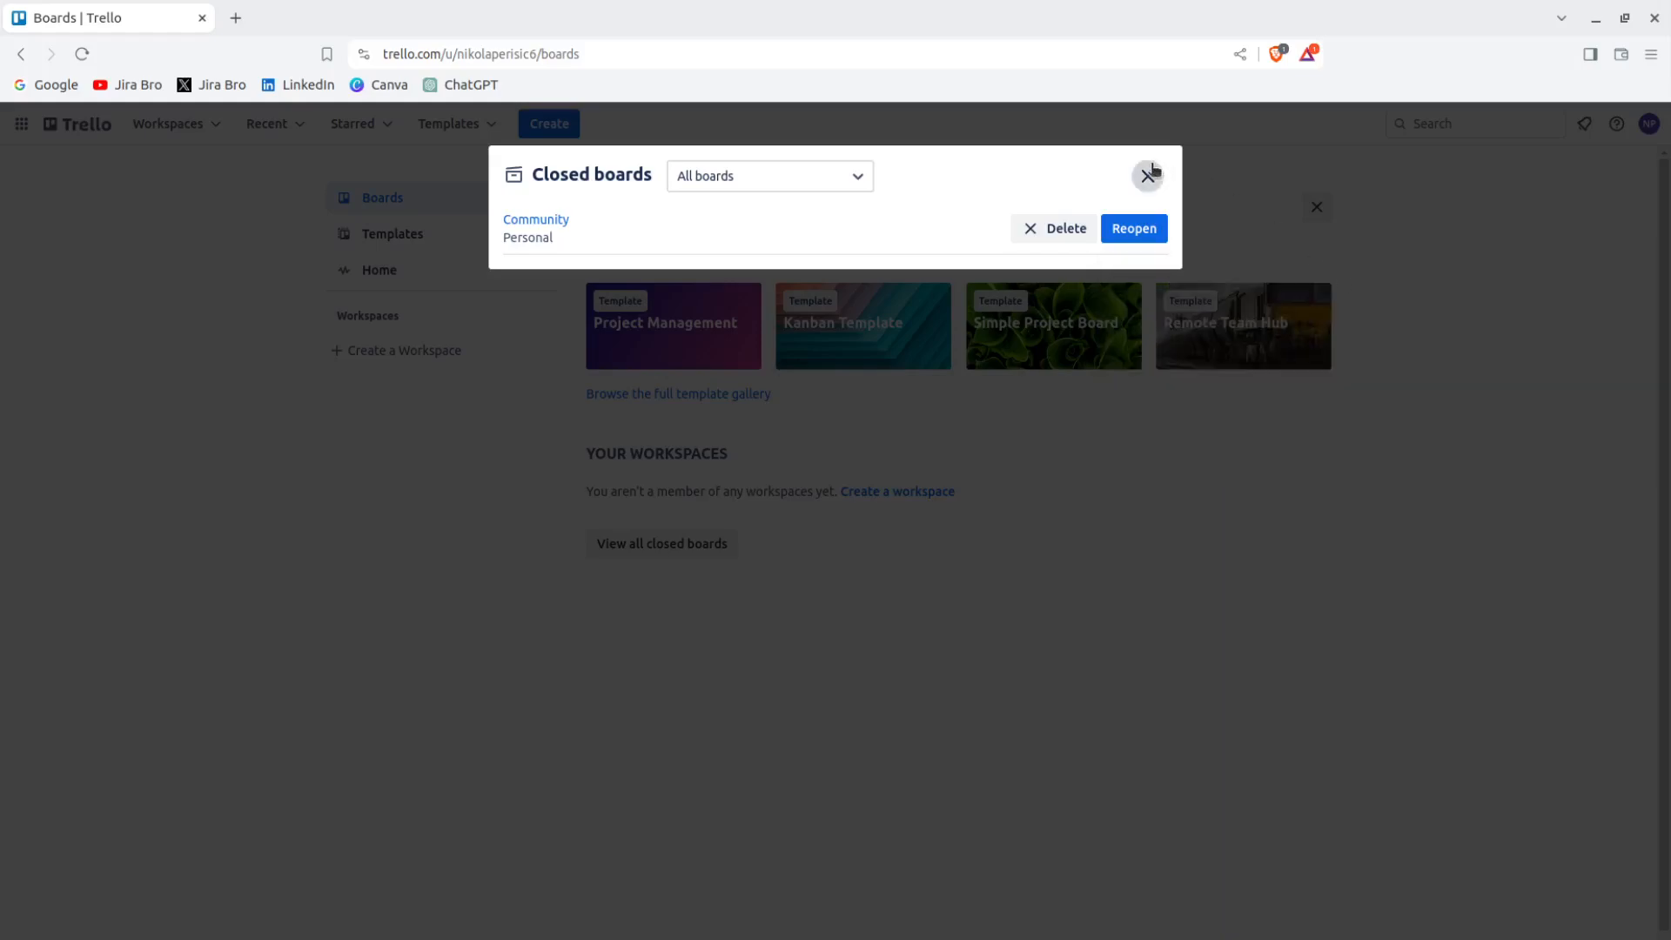
{"action": "left_click", "coordinate": [1146, 176]}
{"action": "left_click", "coordinate": [928, 493]}
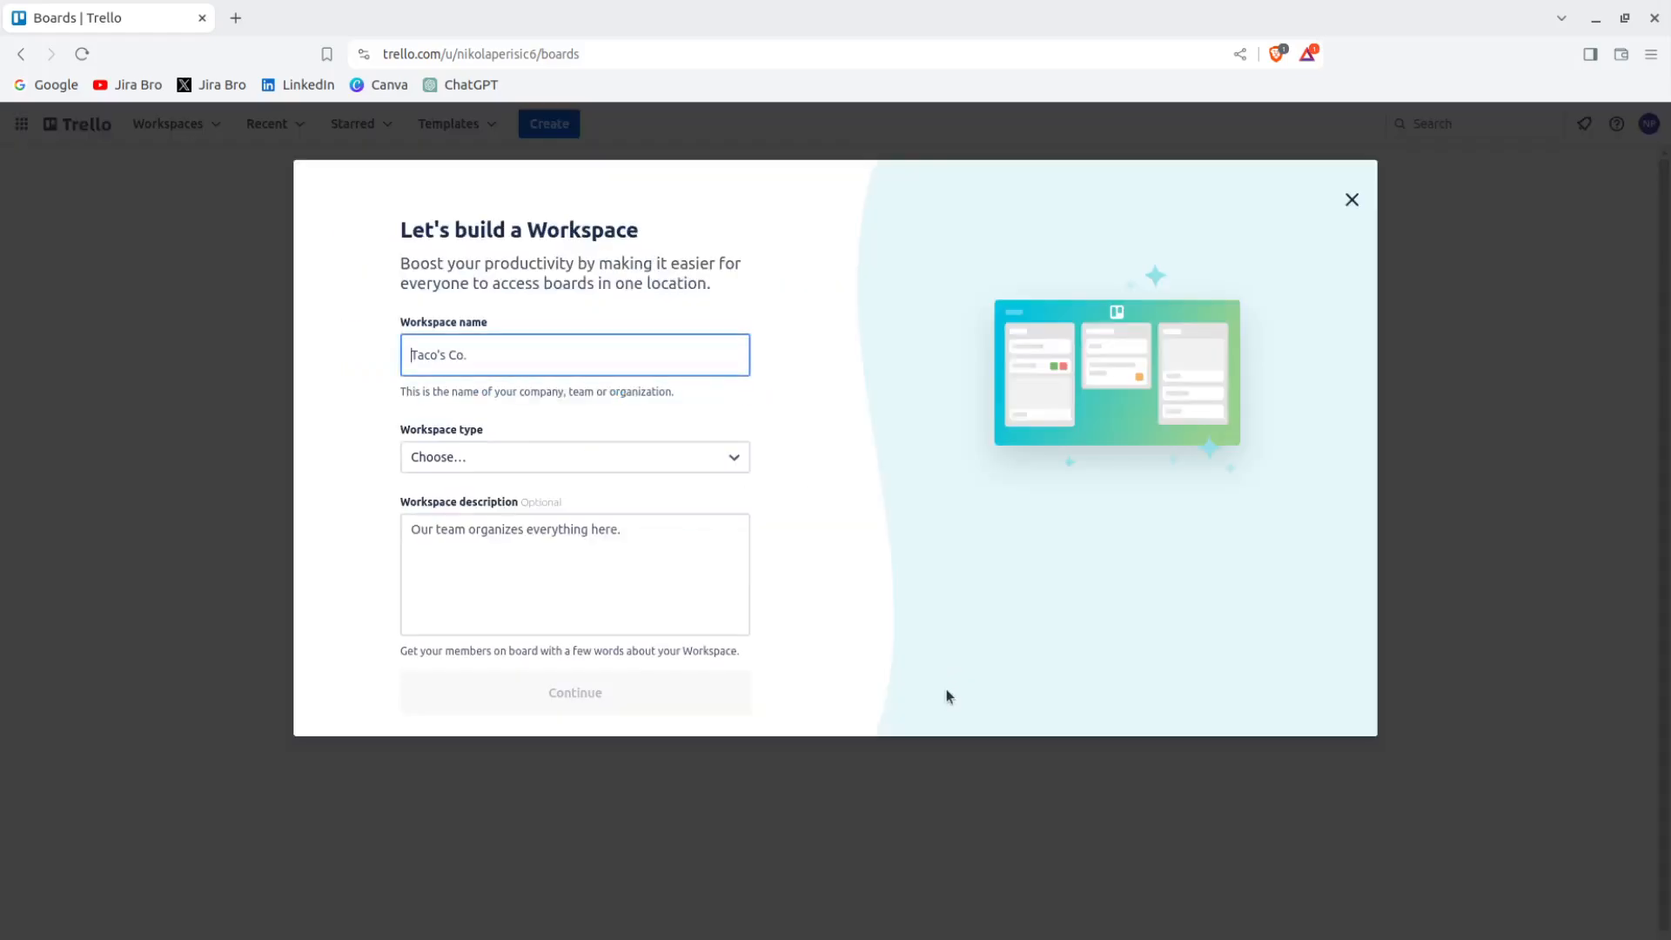
- Name the new workspace 'YouTube Channel', set its type to Other, and continue
{"action": "type", "text": "YouTube Channel"}
{"action": "left_click", "coordinate": [683, 467]}
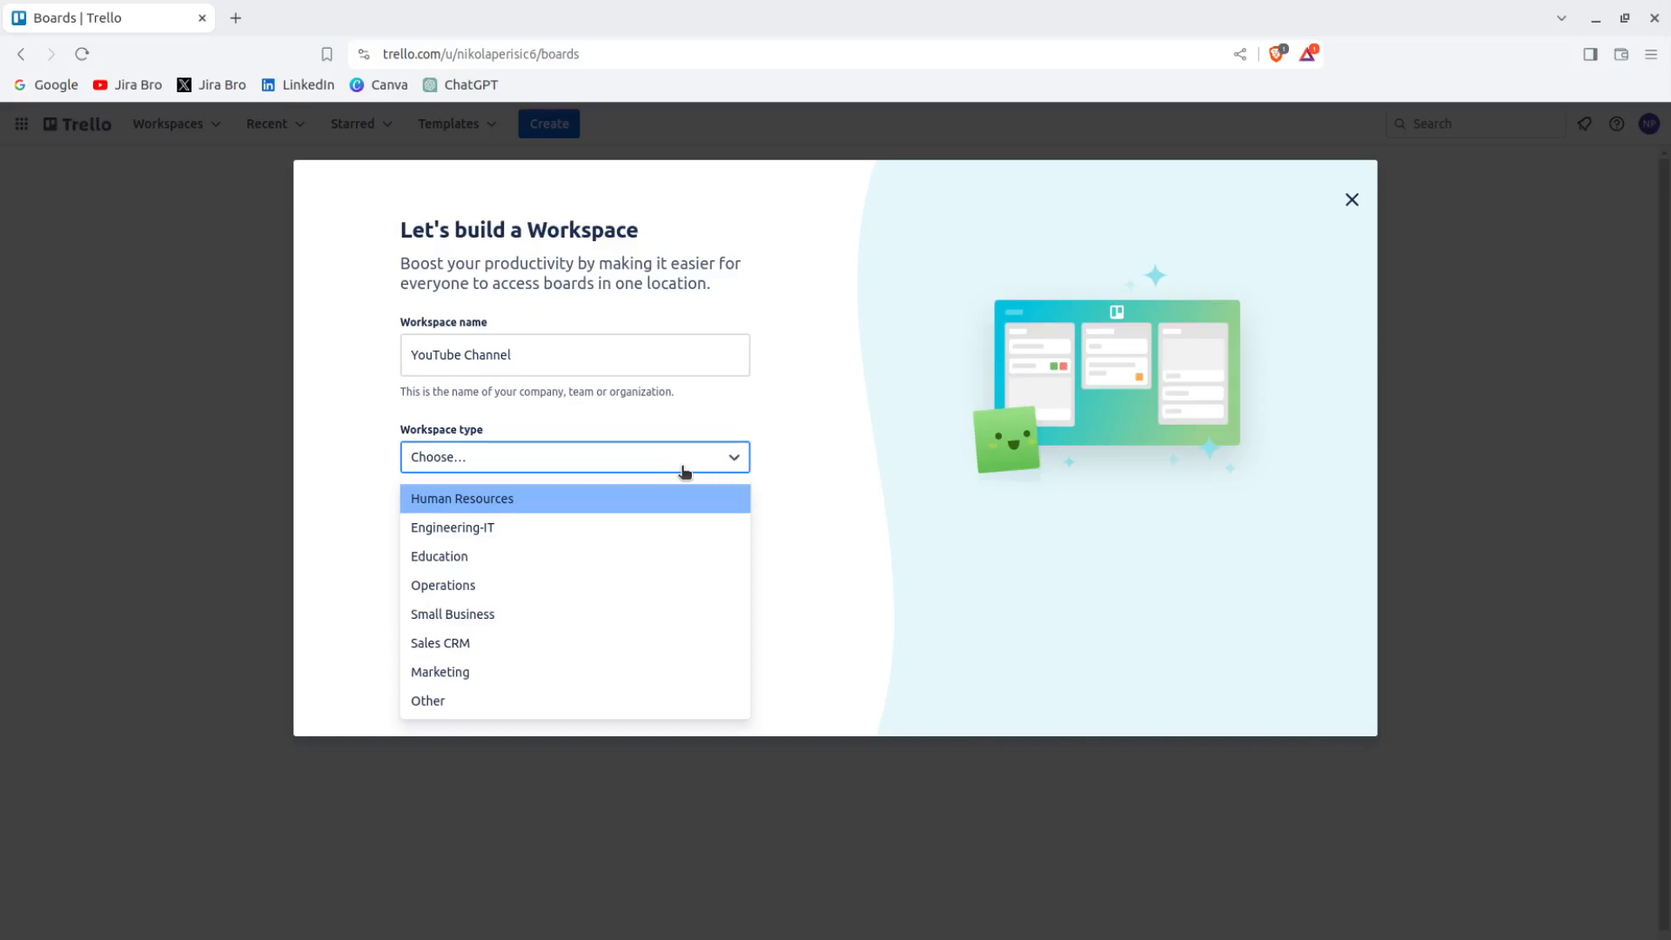
{"action": "left_click", "coordinate": [519, 705]}
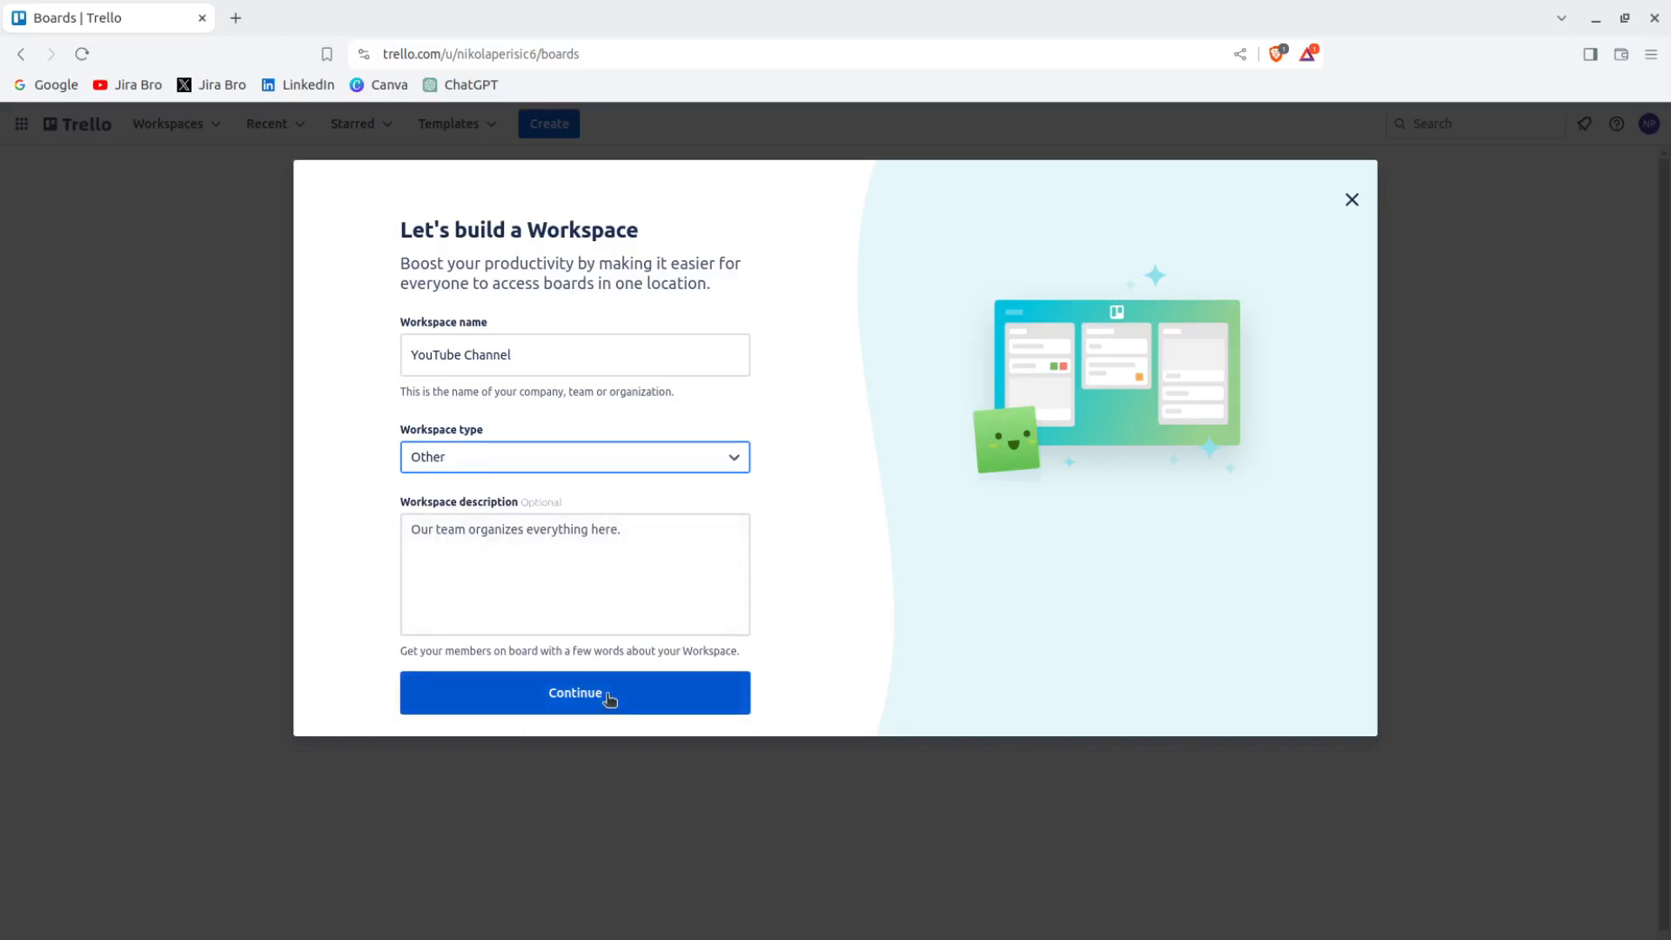
{"action": "left_click", "coordinate": [516, 447]}
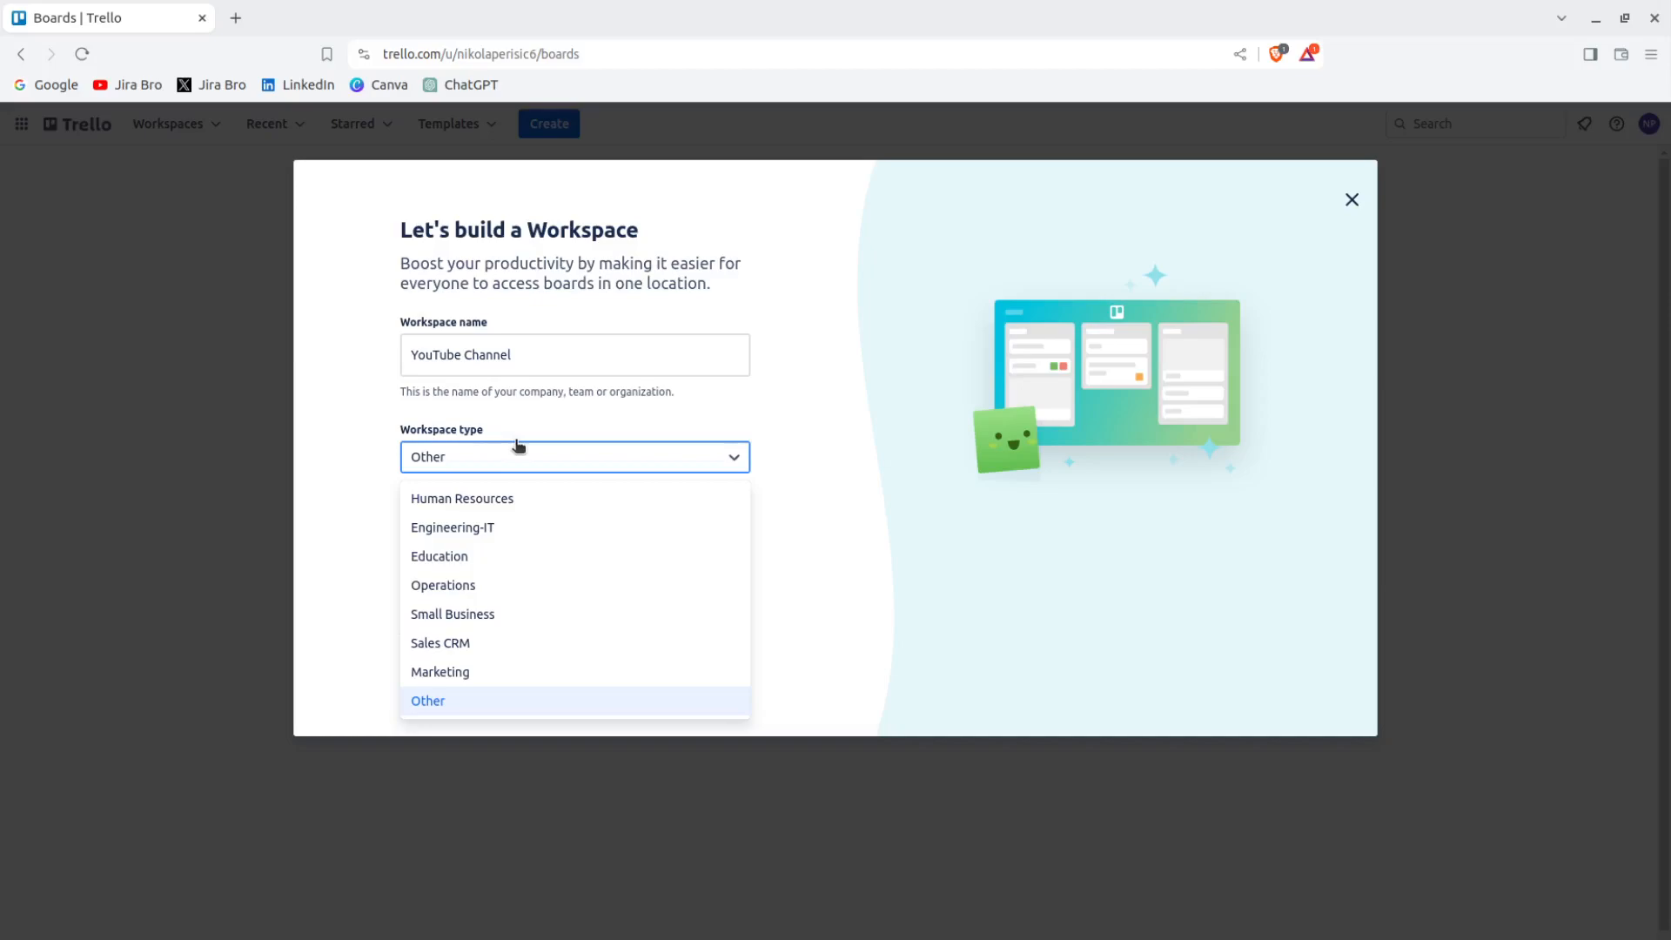
{"action": "left_click", "coordinate": [518, 446]}
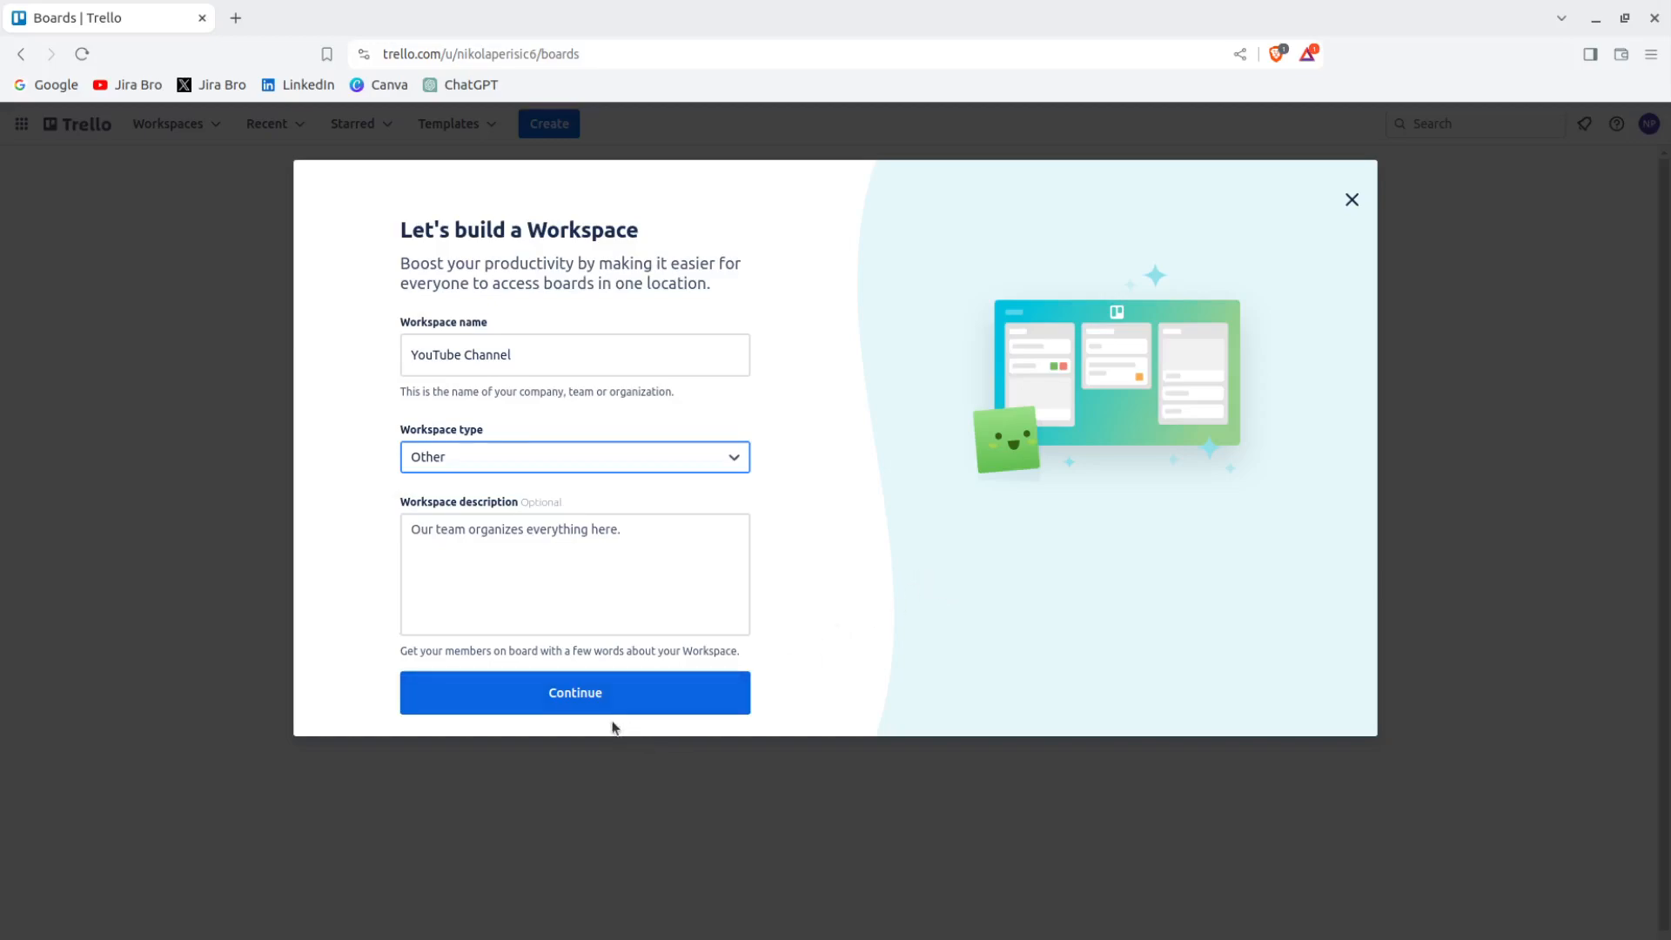
{"action": "left_click", "coordinate": [592, 696]}
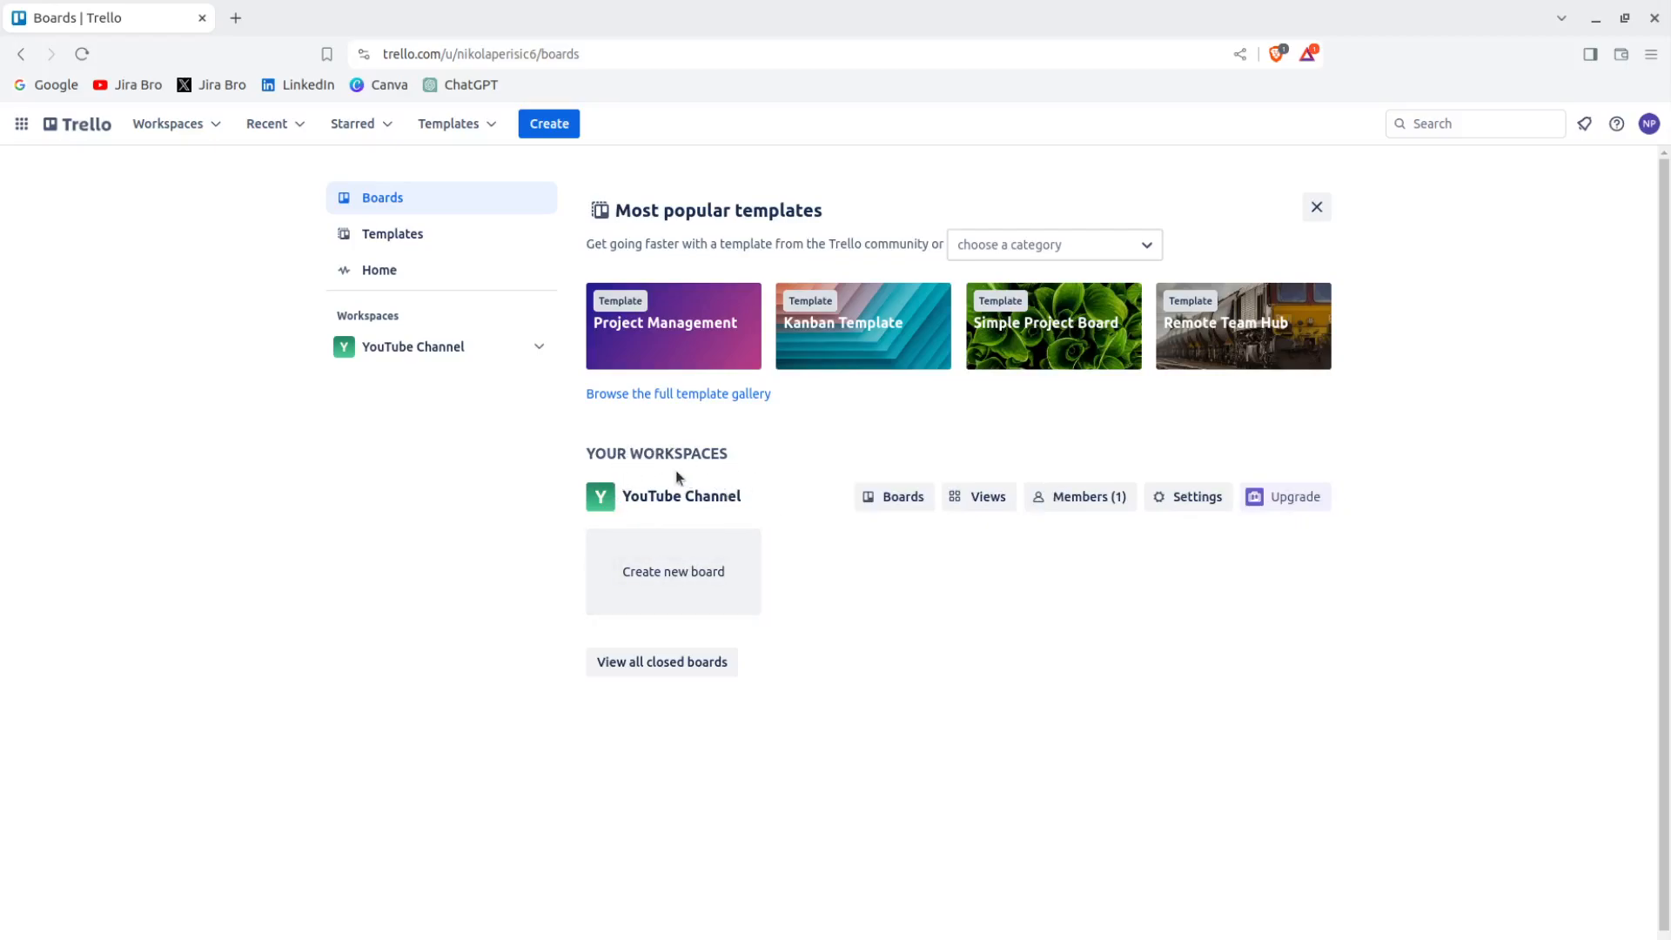
- Reopen Community into the YouTube Channel workspace, then go to that workspace's Boards page
{"action": "left_click", "coordinate": [664, 661]}
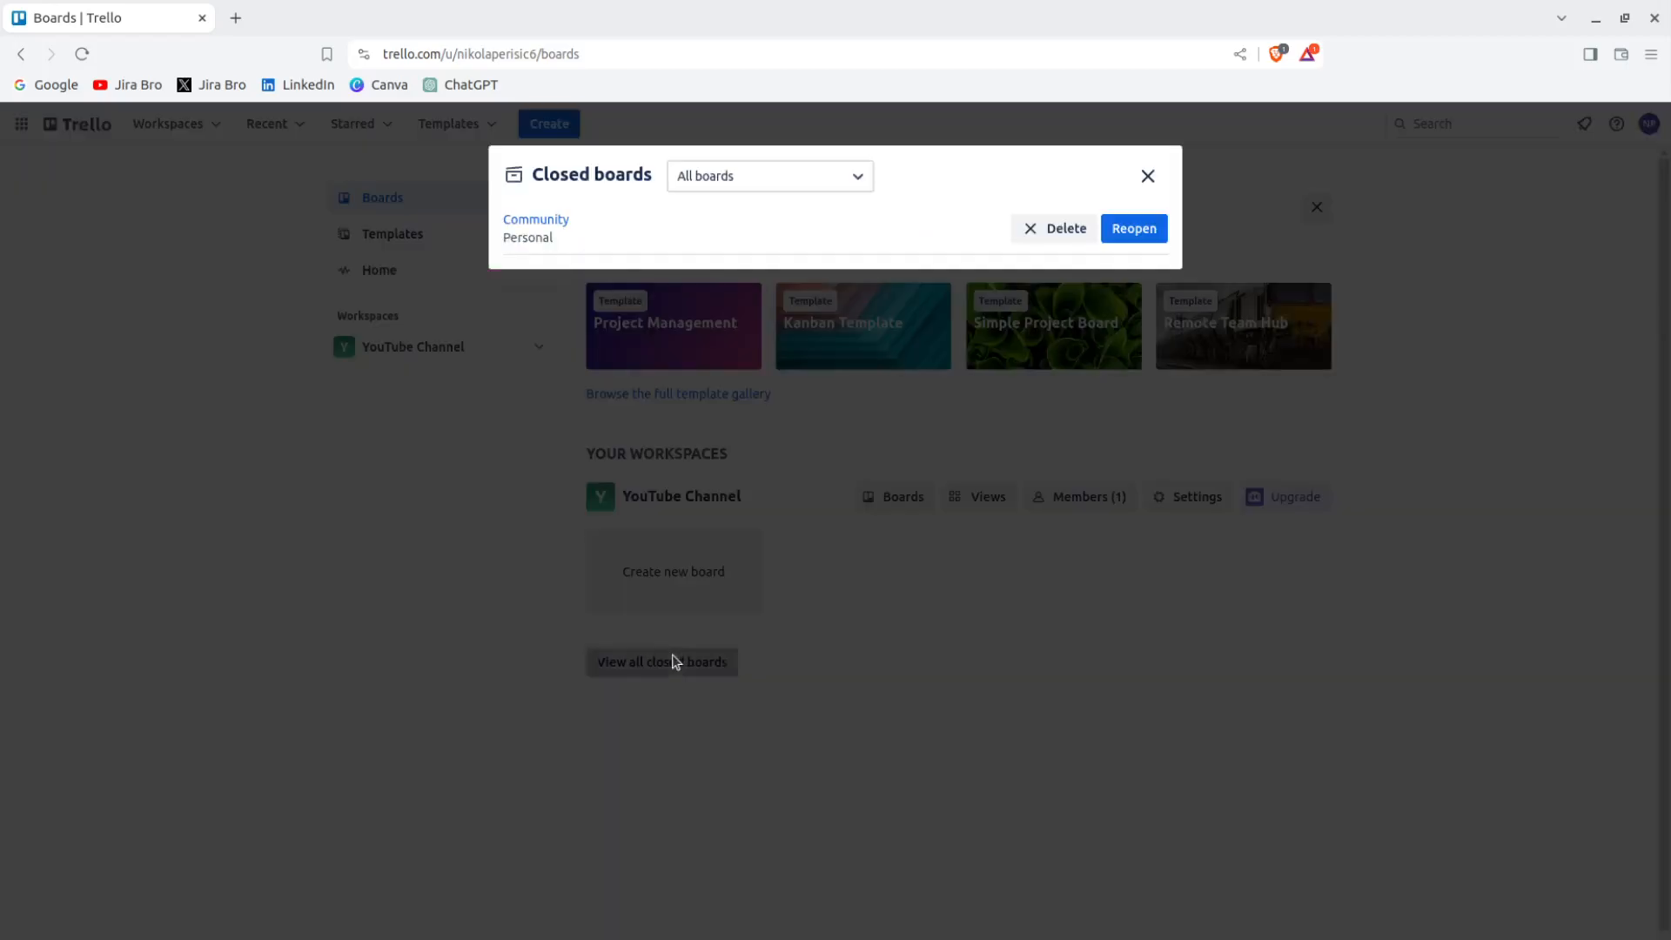
{"action": "left_click", "coordinate": [1124, 236]}
{"action": "left_click", "coordinate": [1156, 338]}
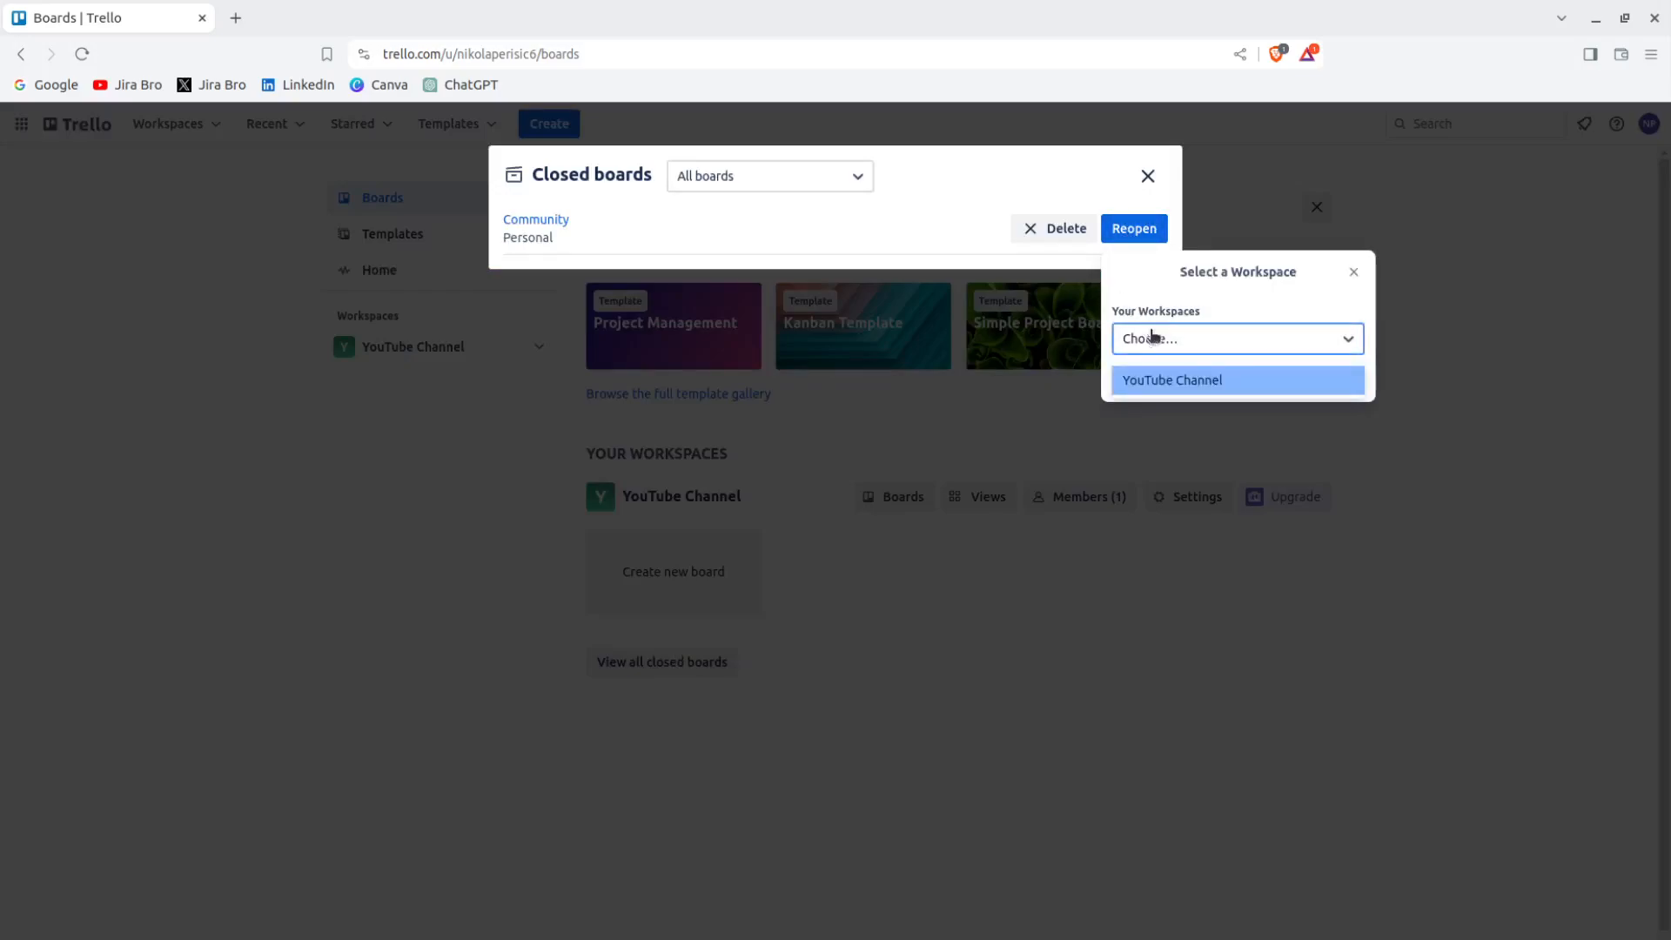
{"action": "left_click", "coordinate": [1171, 378]}
{"action": "left_click", "coordinate": [1178, 393]}
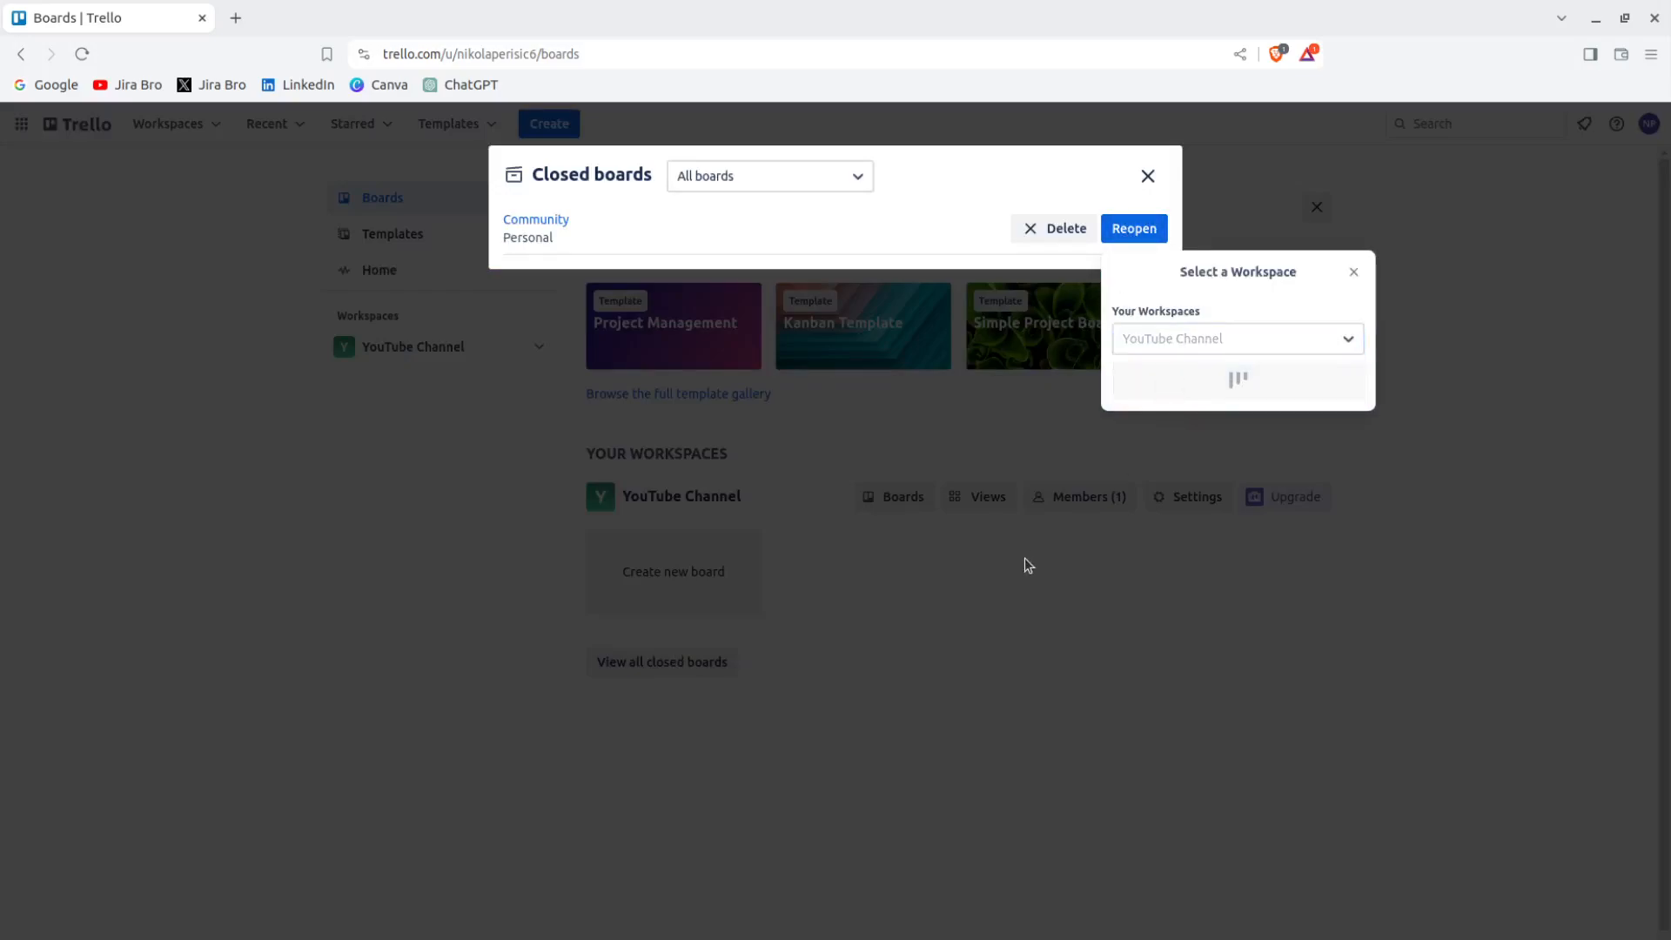
{"action": "left_click", "coordinate": [814, 718]}
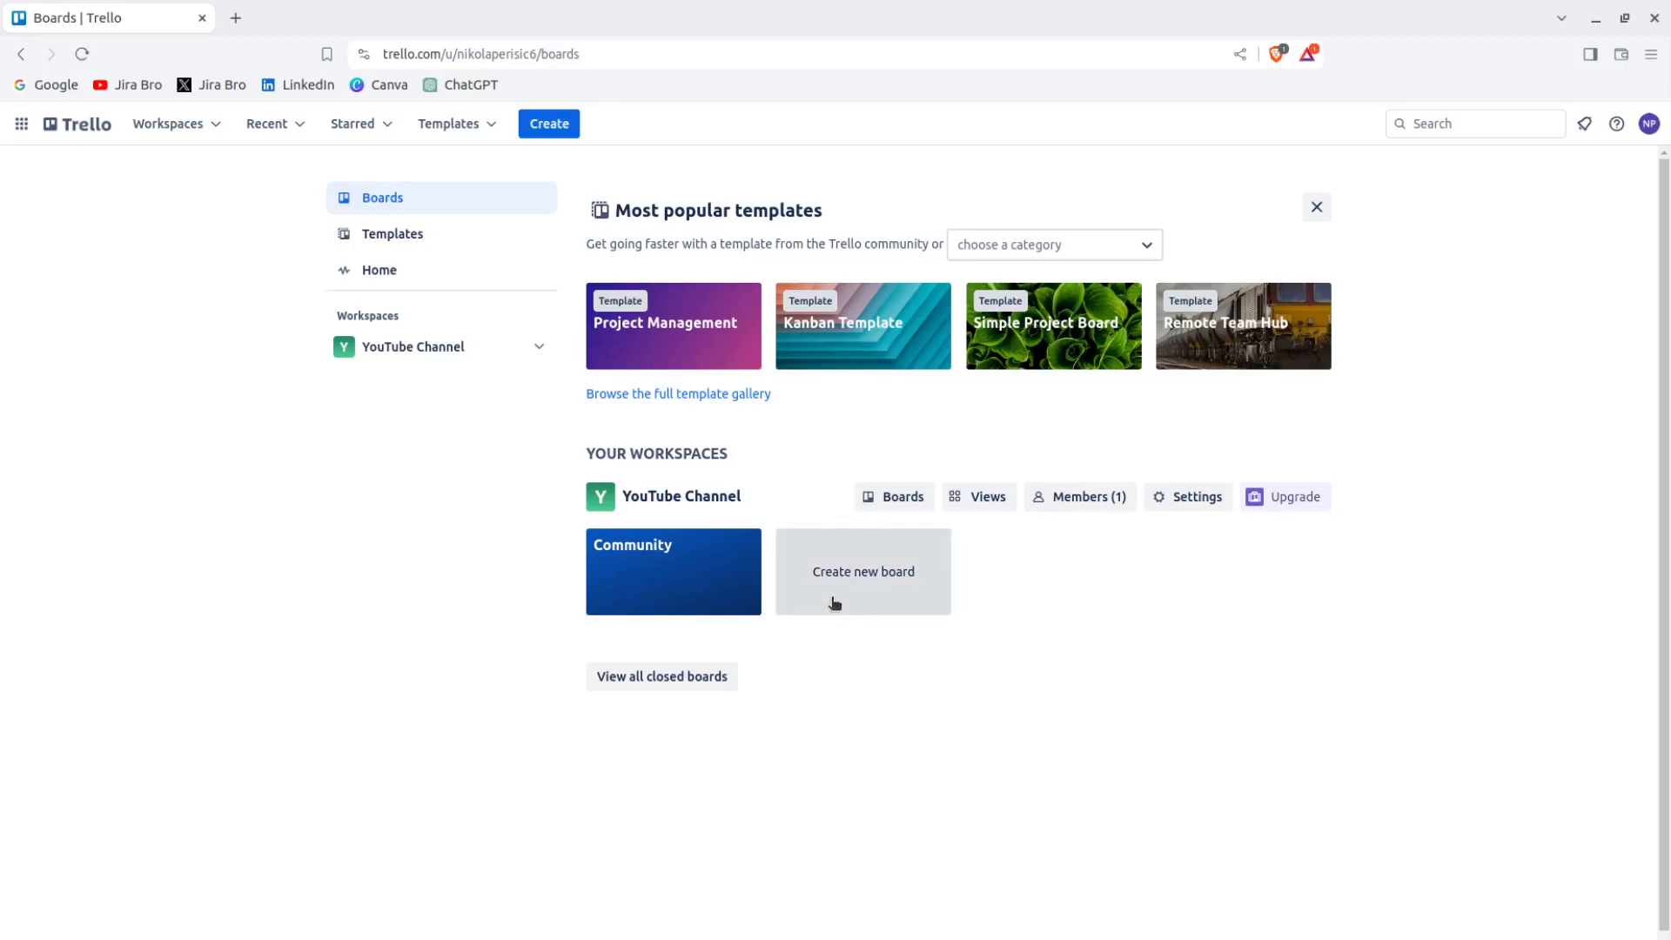
{"action": "left_click", "coordinate": [870, 512]}
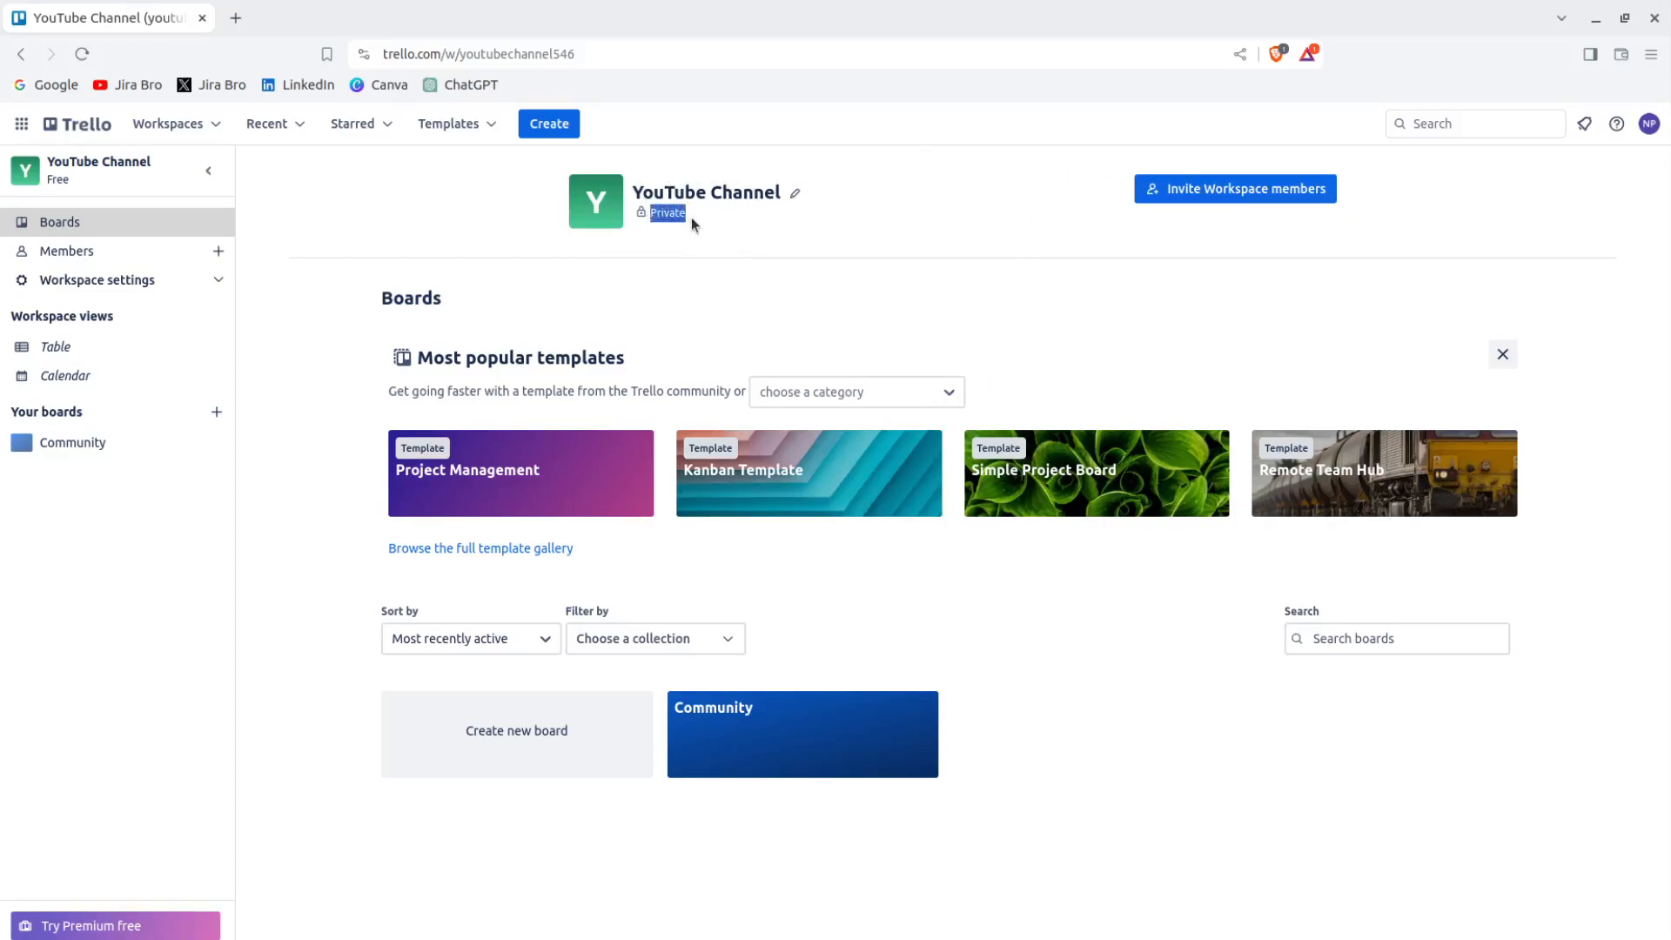
{"action": "left_click", "coordinate": [793, 193]}
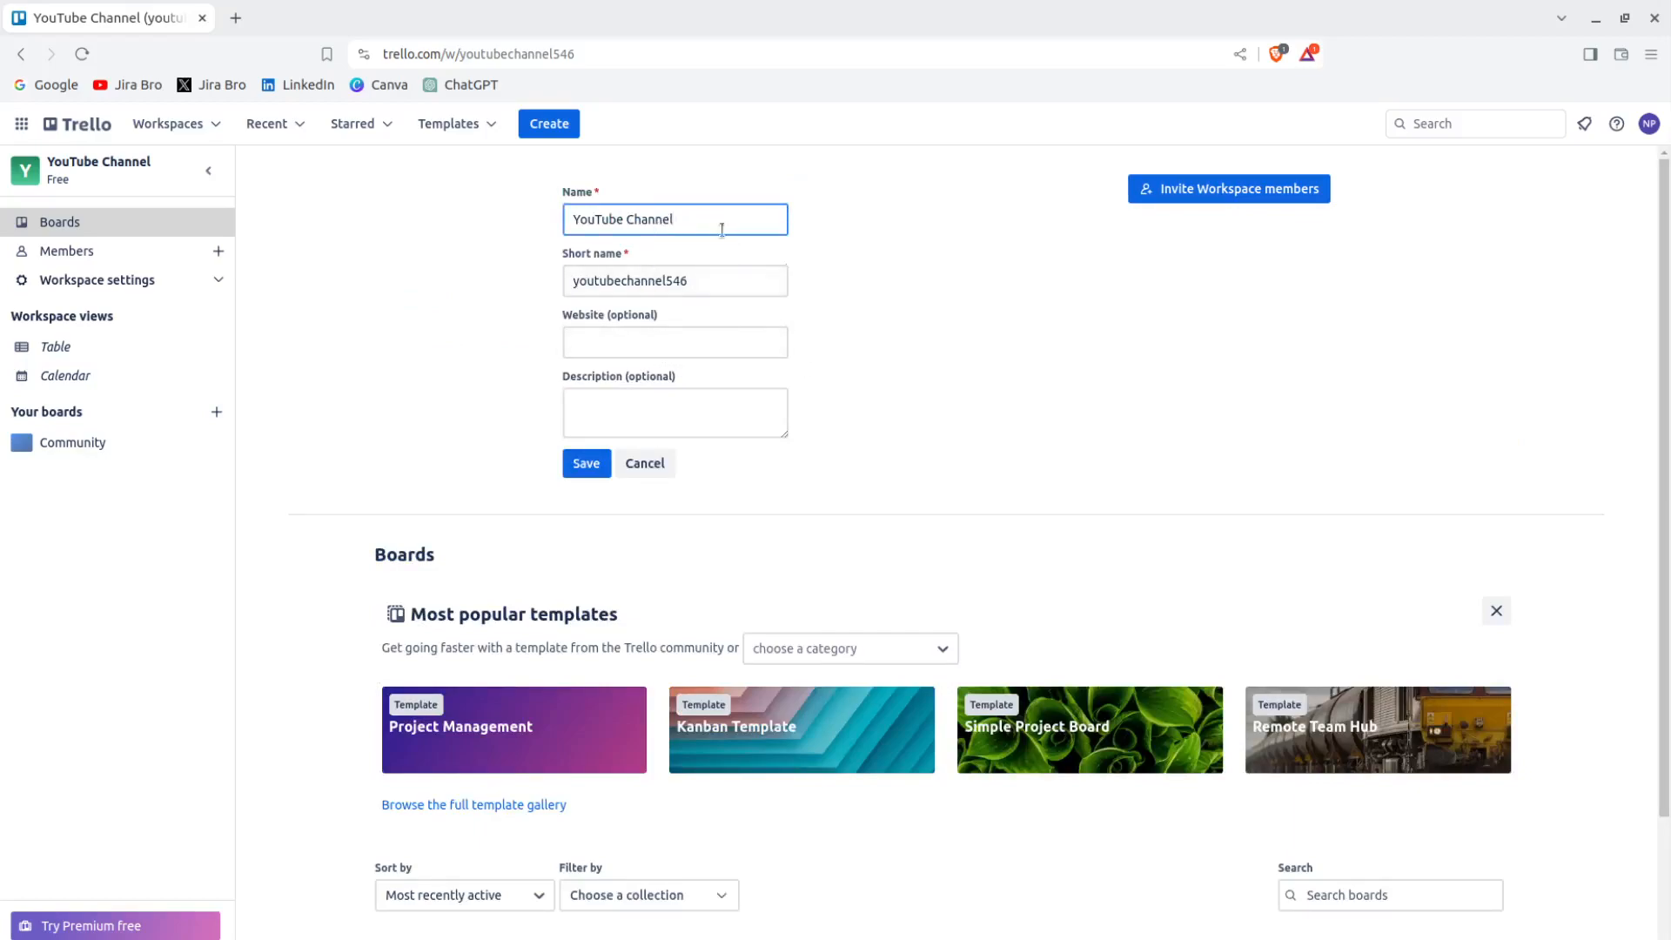
{"action": "left_click_drag", "start_coordinate": [694, 214], "coordinate": [593, 204]}
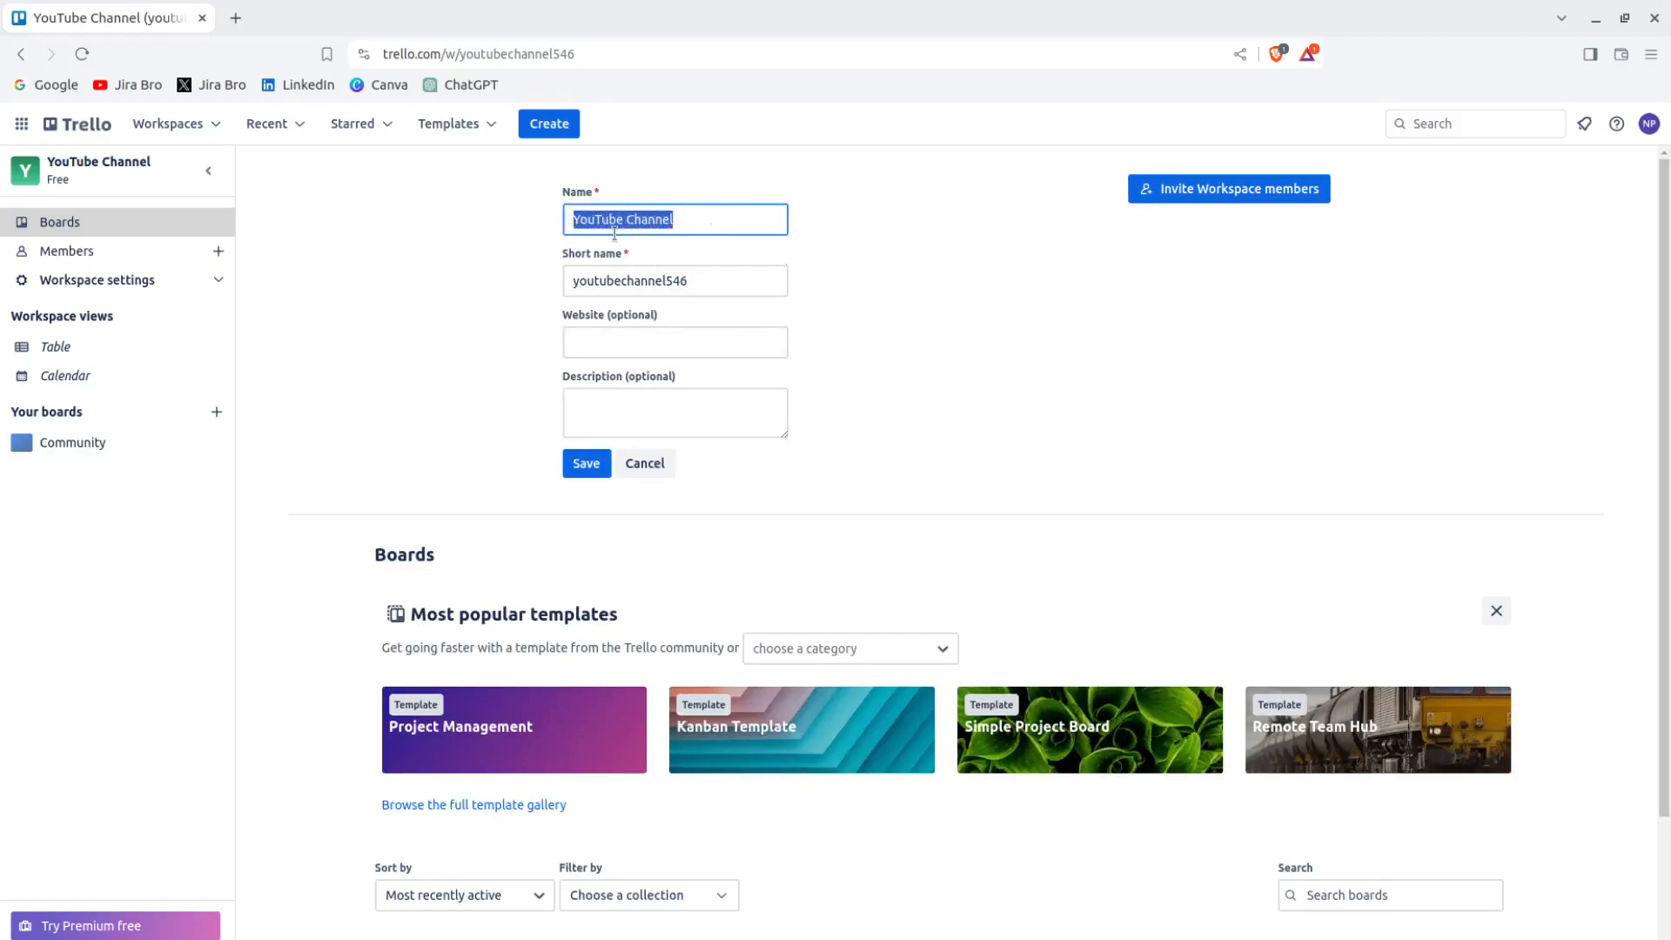
{"action": "left_click_drag", "start_coordinate": [694, 283], "coordinate": [572, 278]}
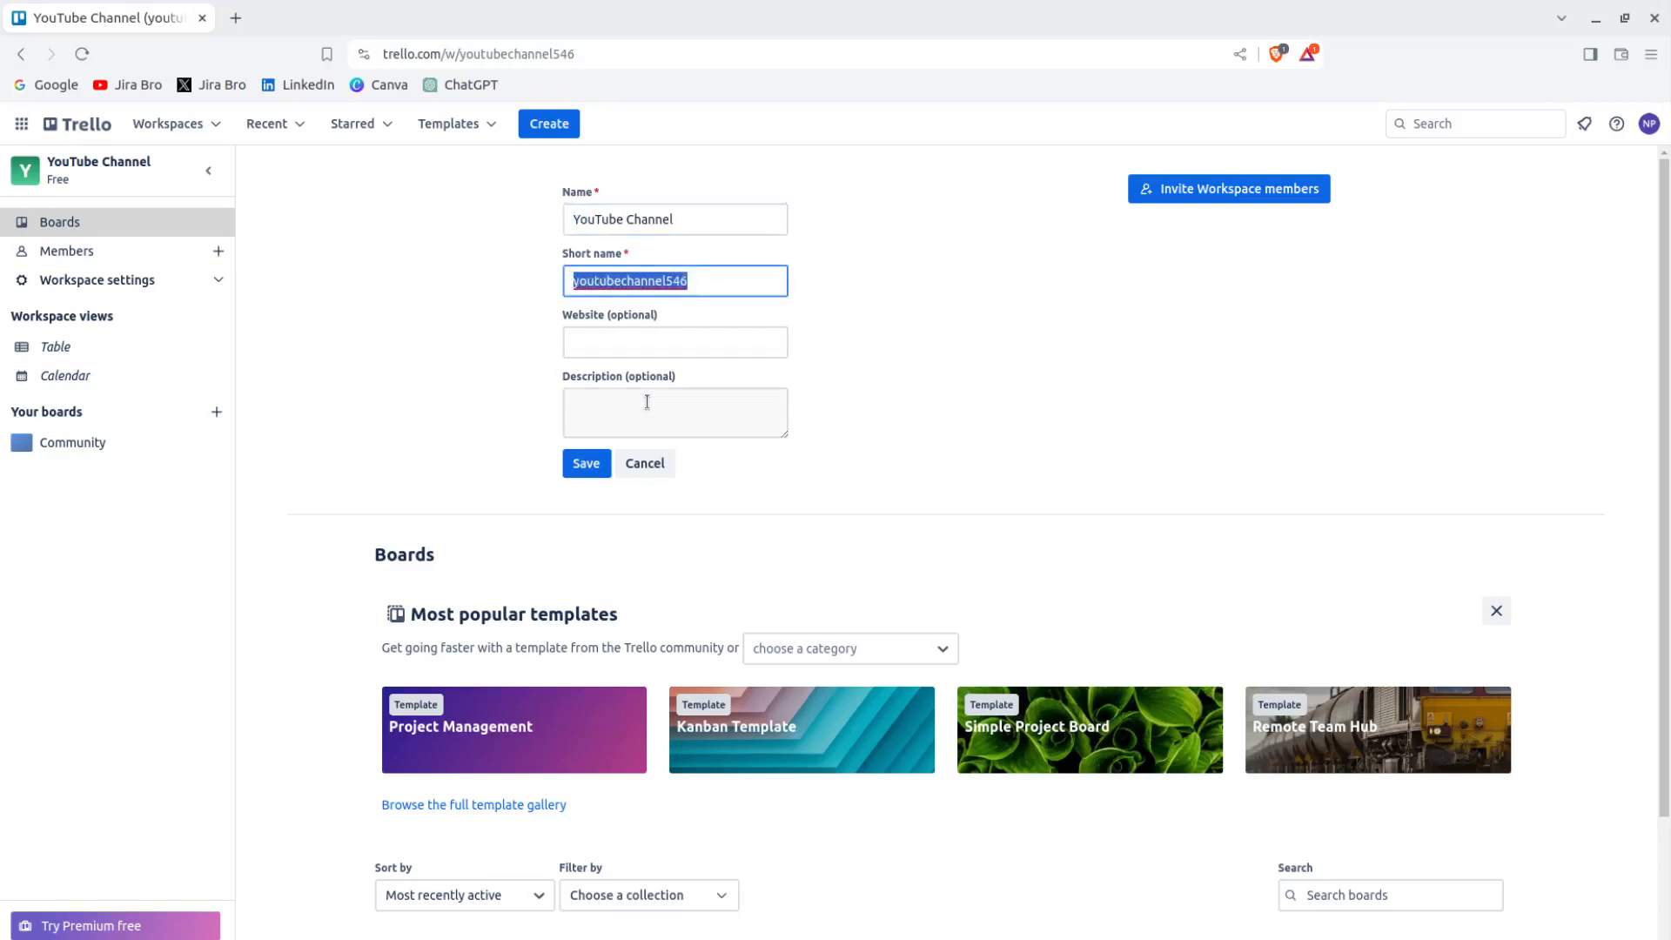
{"action": "left_click", "coordinate": [649, 344]}
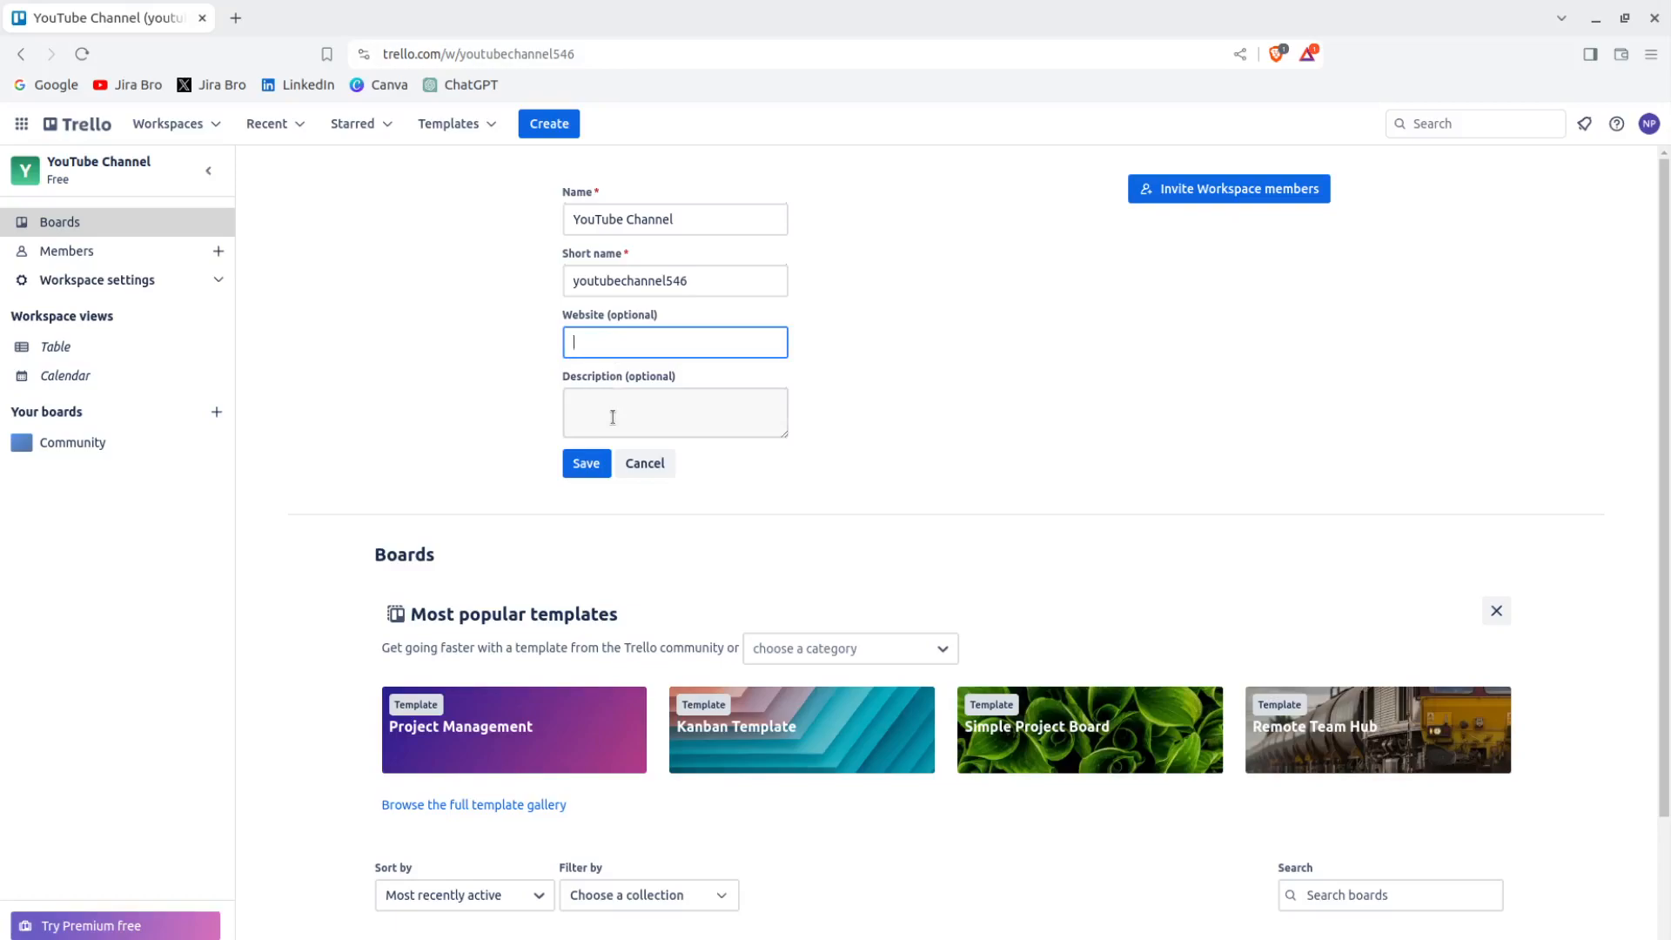
{"action": "left_click", "coordinate": [585, 464]}
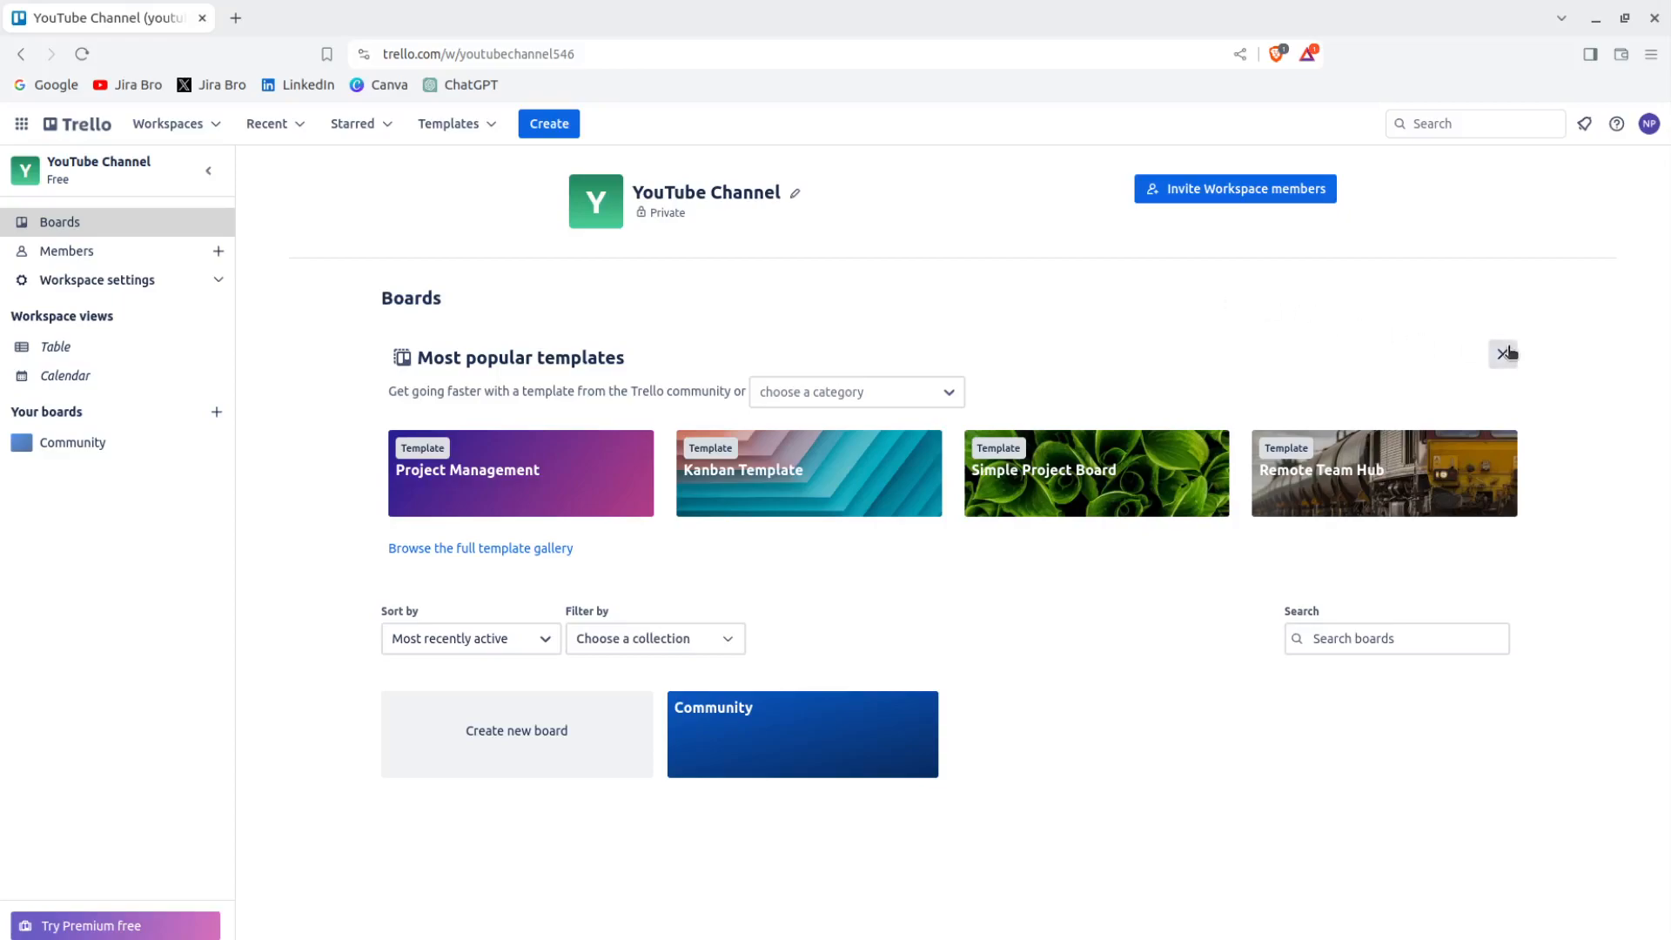
{"action": "left_click_drag", "start_coordinate": [418, 359], "coordinate": [715, 381]}
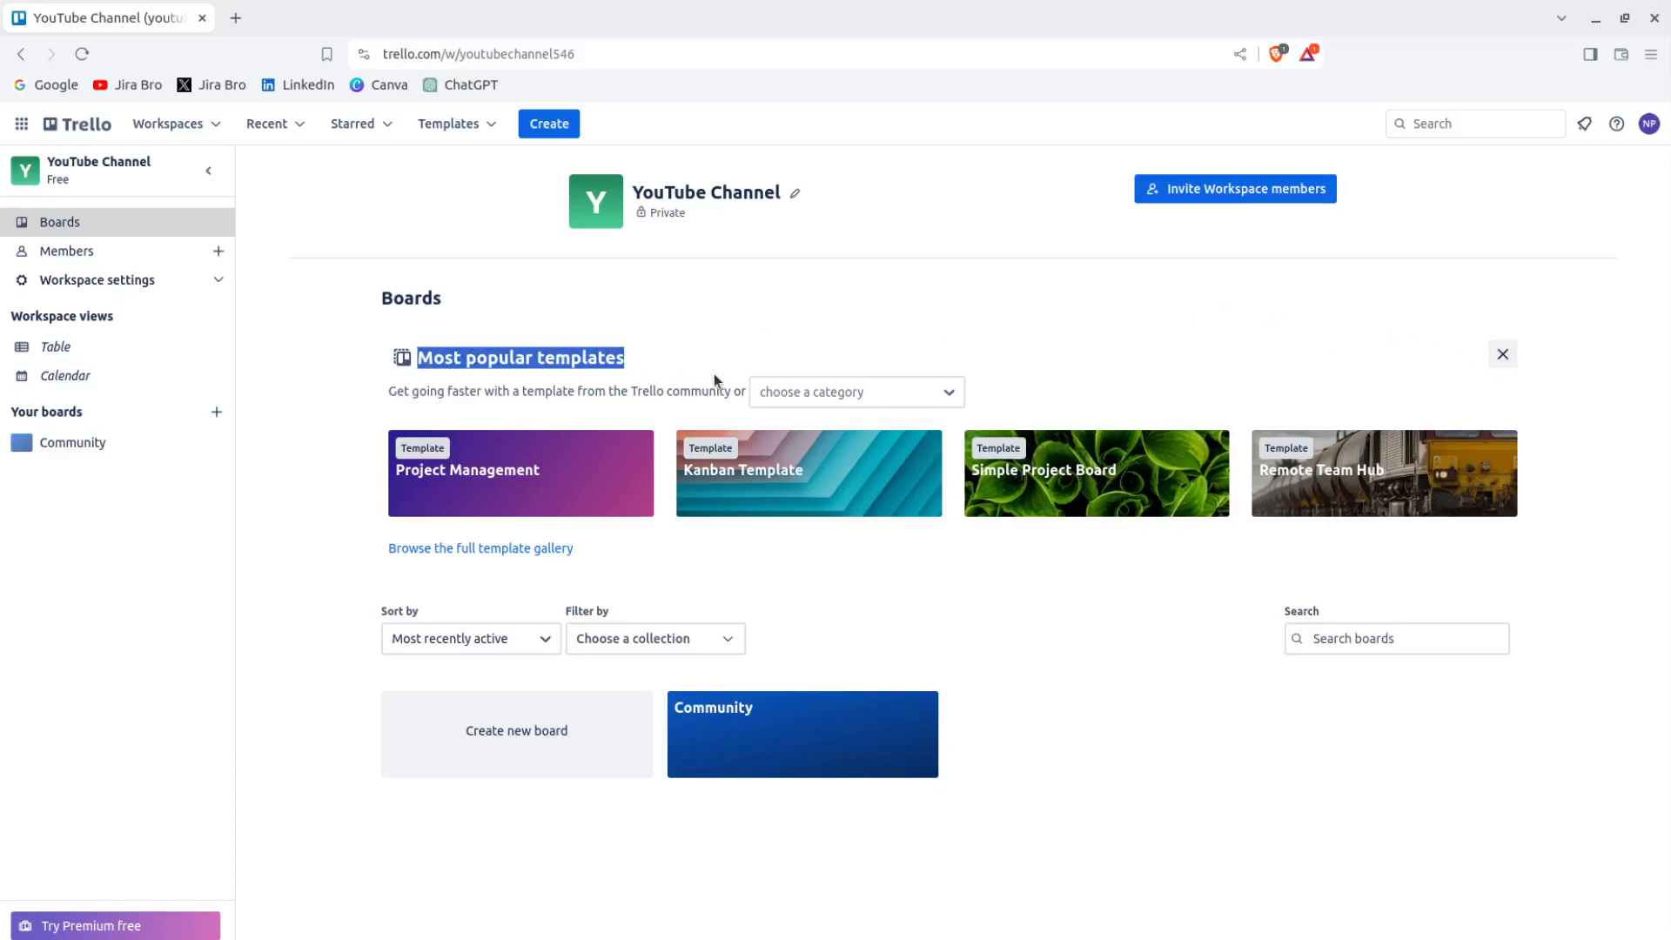
- Close the 'Most popular templates' panel on the YouTube Channel boards page
{"action": "left_click", "coordinate": [715, 381]}
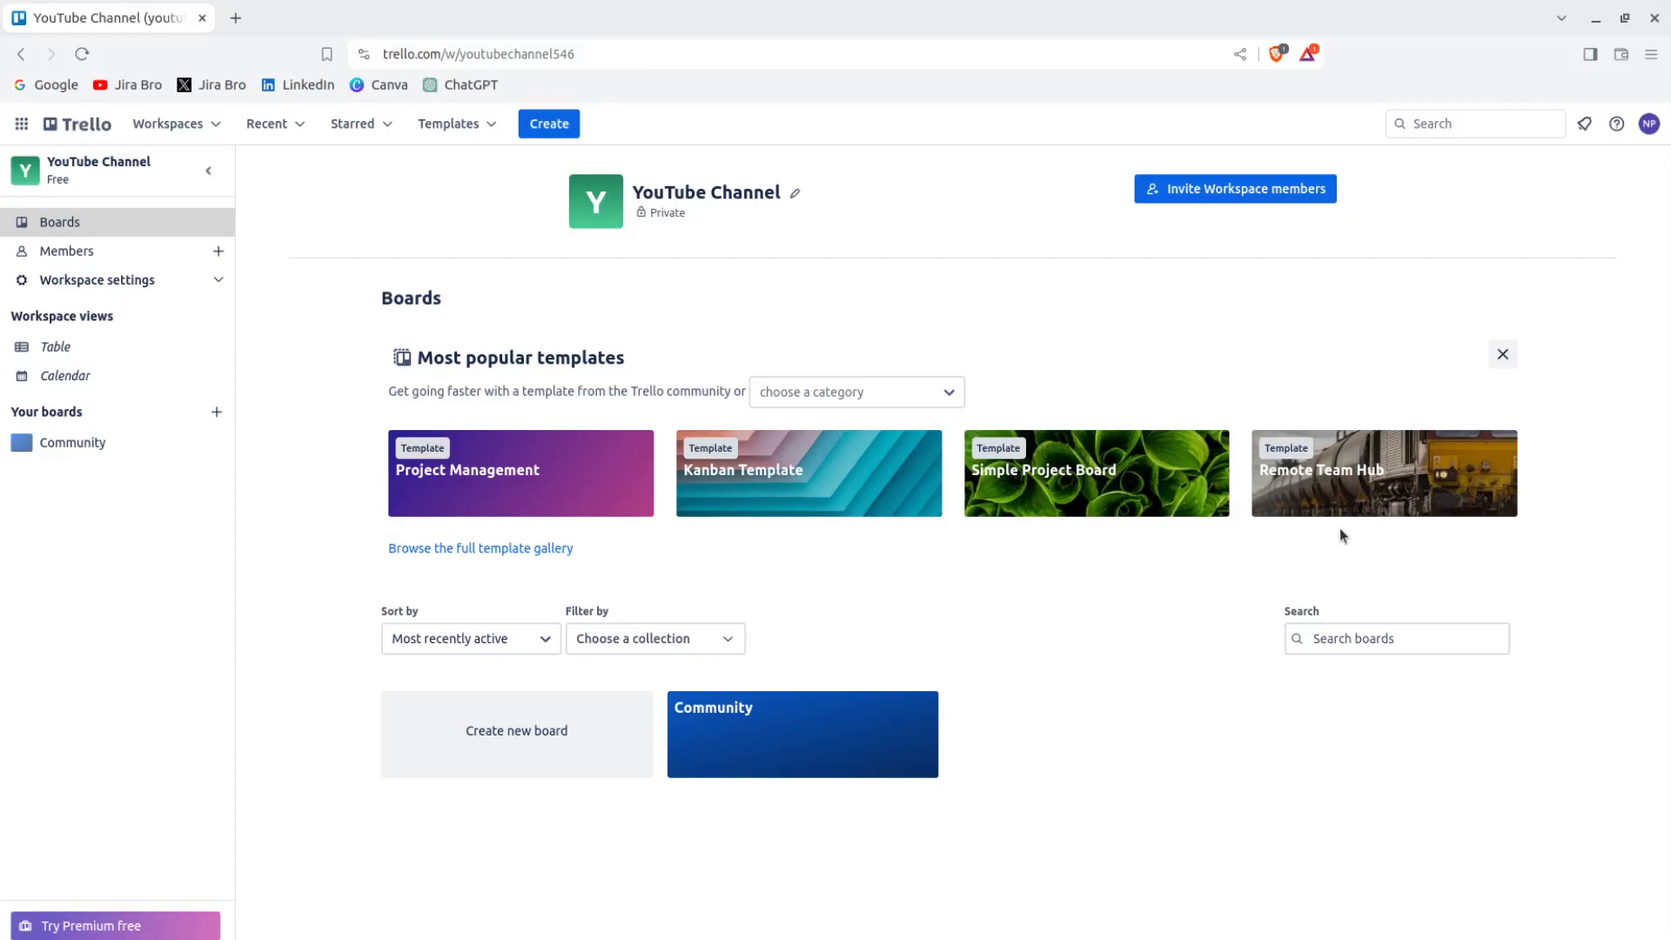
{"action": "left_click", "coordinate": [1502, 354]}
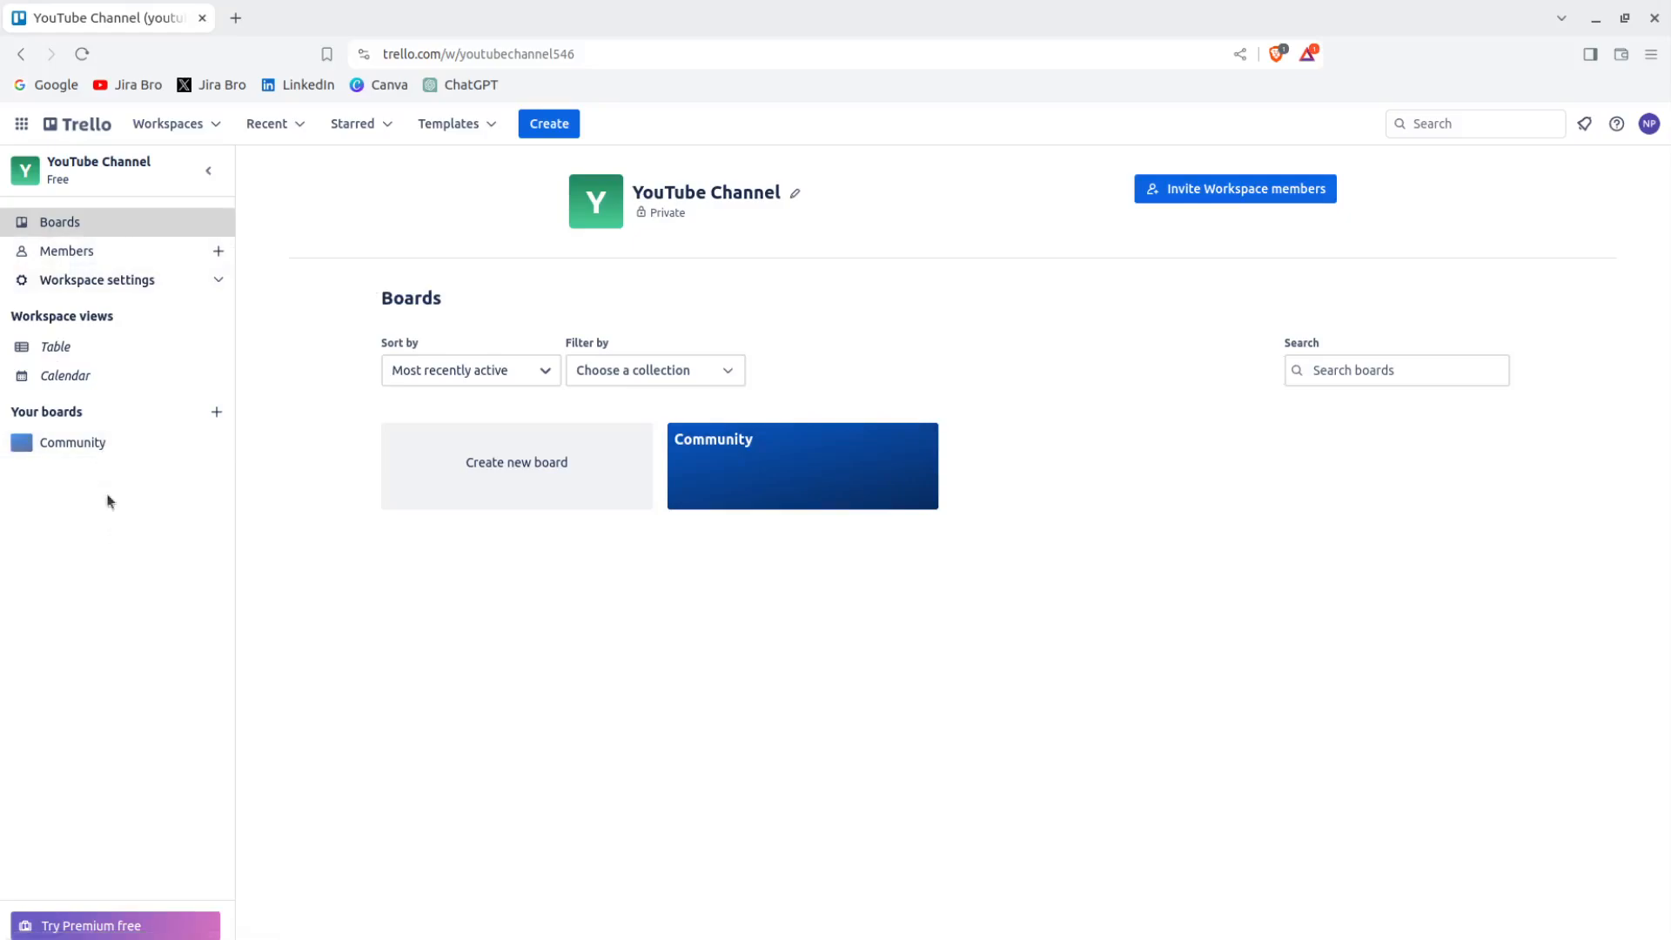
{"action": "left_click_drag", "start_coordinate": [76, 182], "coordinate": [46, 184]}
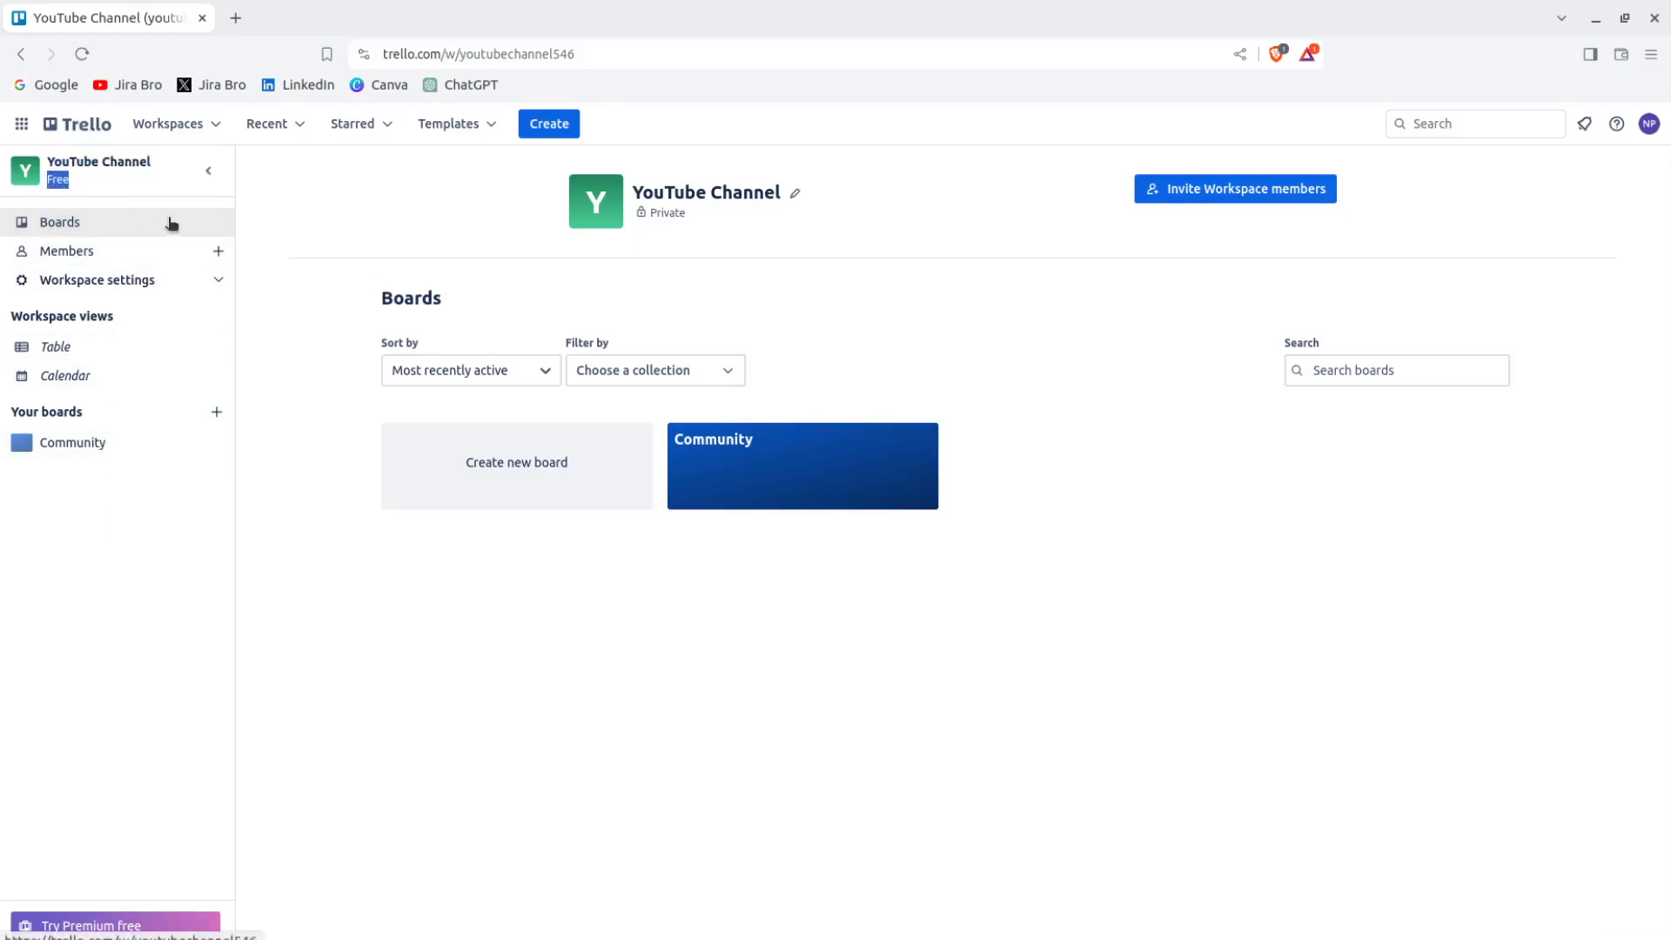
{"action": "left_click", "coordinate": [134, 179]}
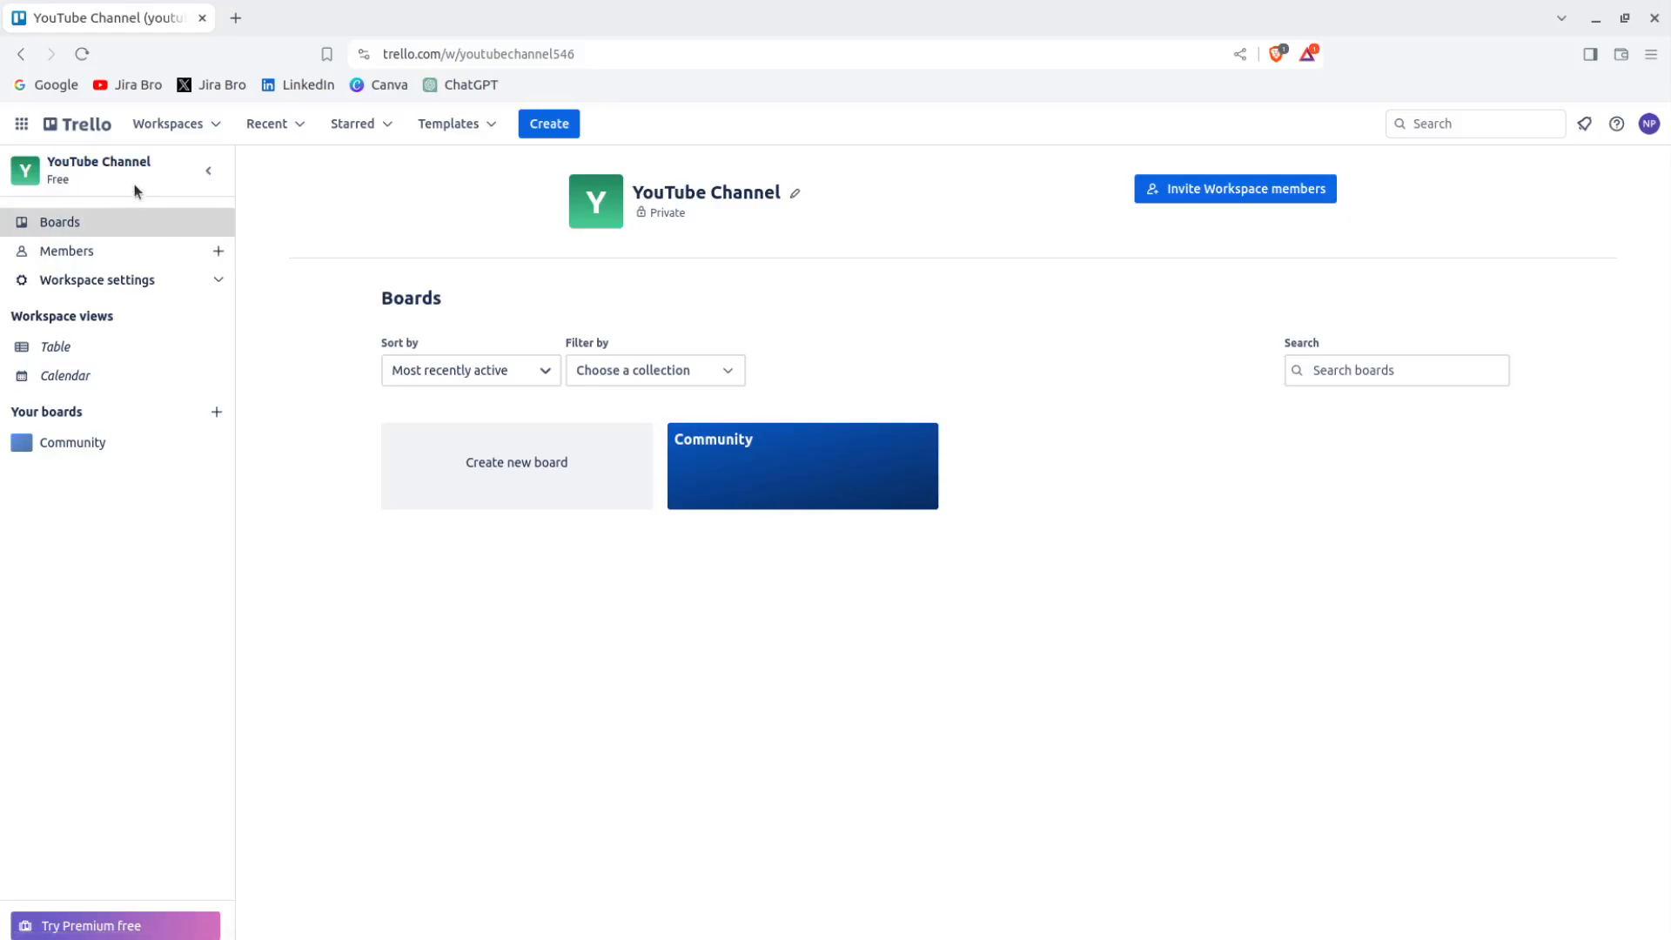
- Open the workspace Members page, glance at Guests, and return to the Workspace members list
{"action": "left_click", "coordinate": [139, 250]}
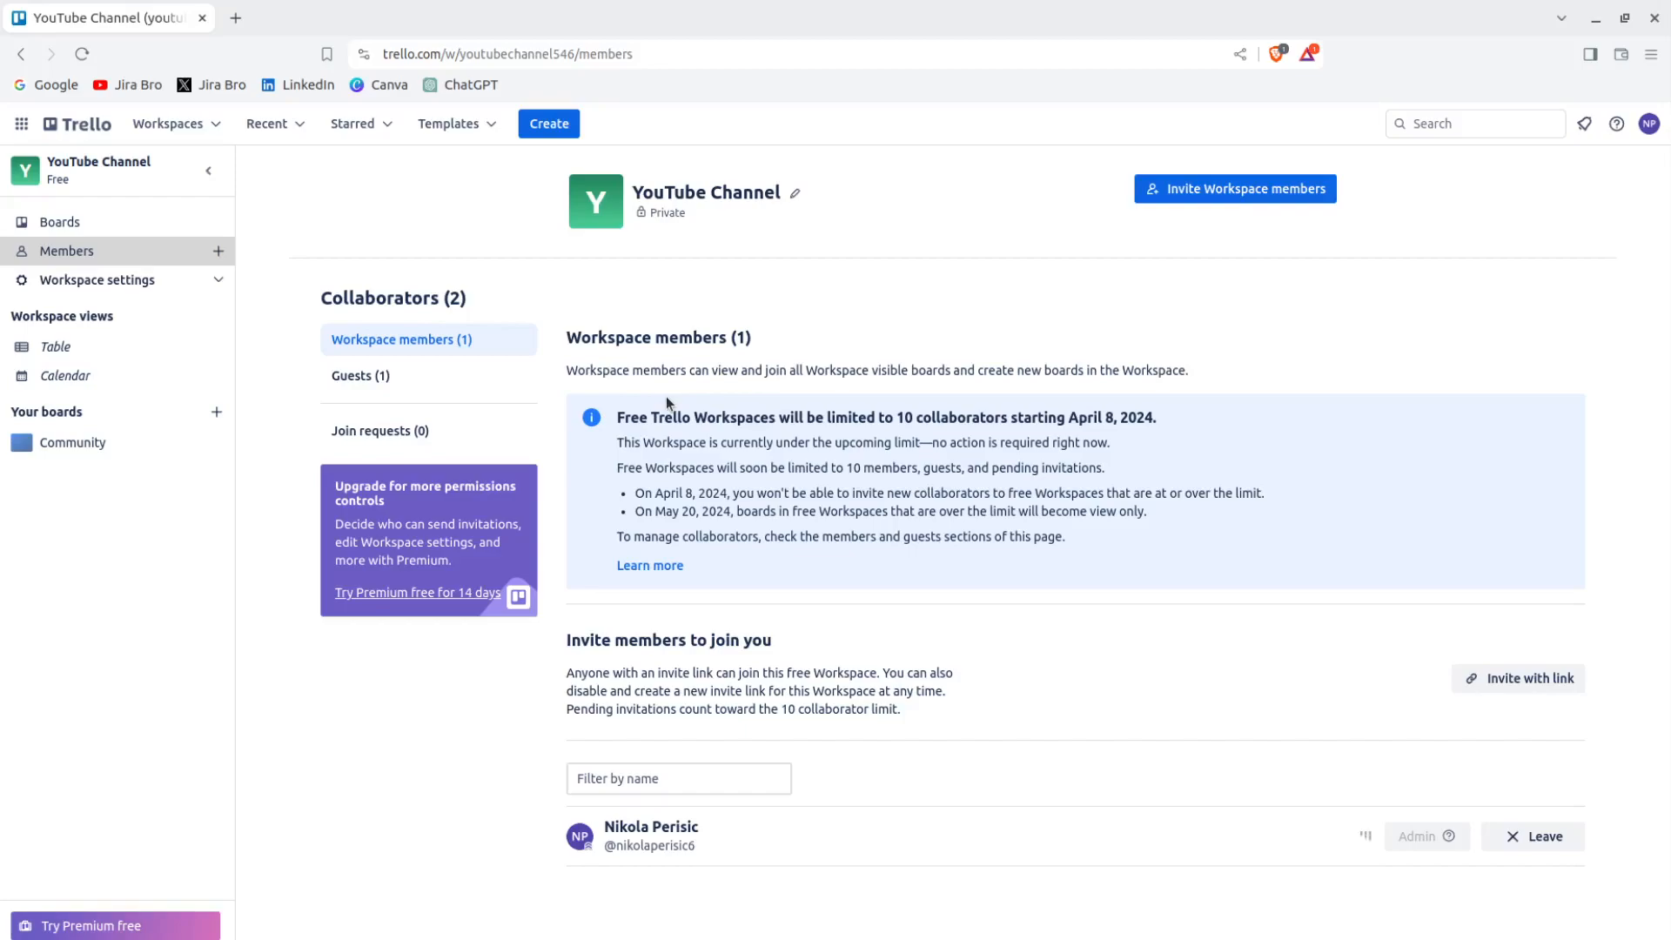
{"action": "left_click_drag", "start_coordinate": [642, 335], "coordinate": [748, 339]}
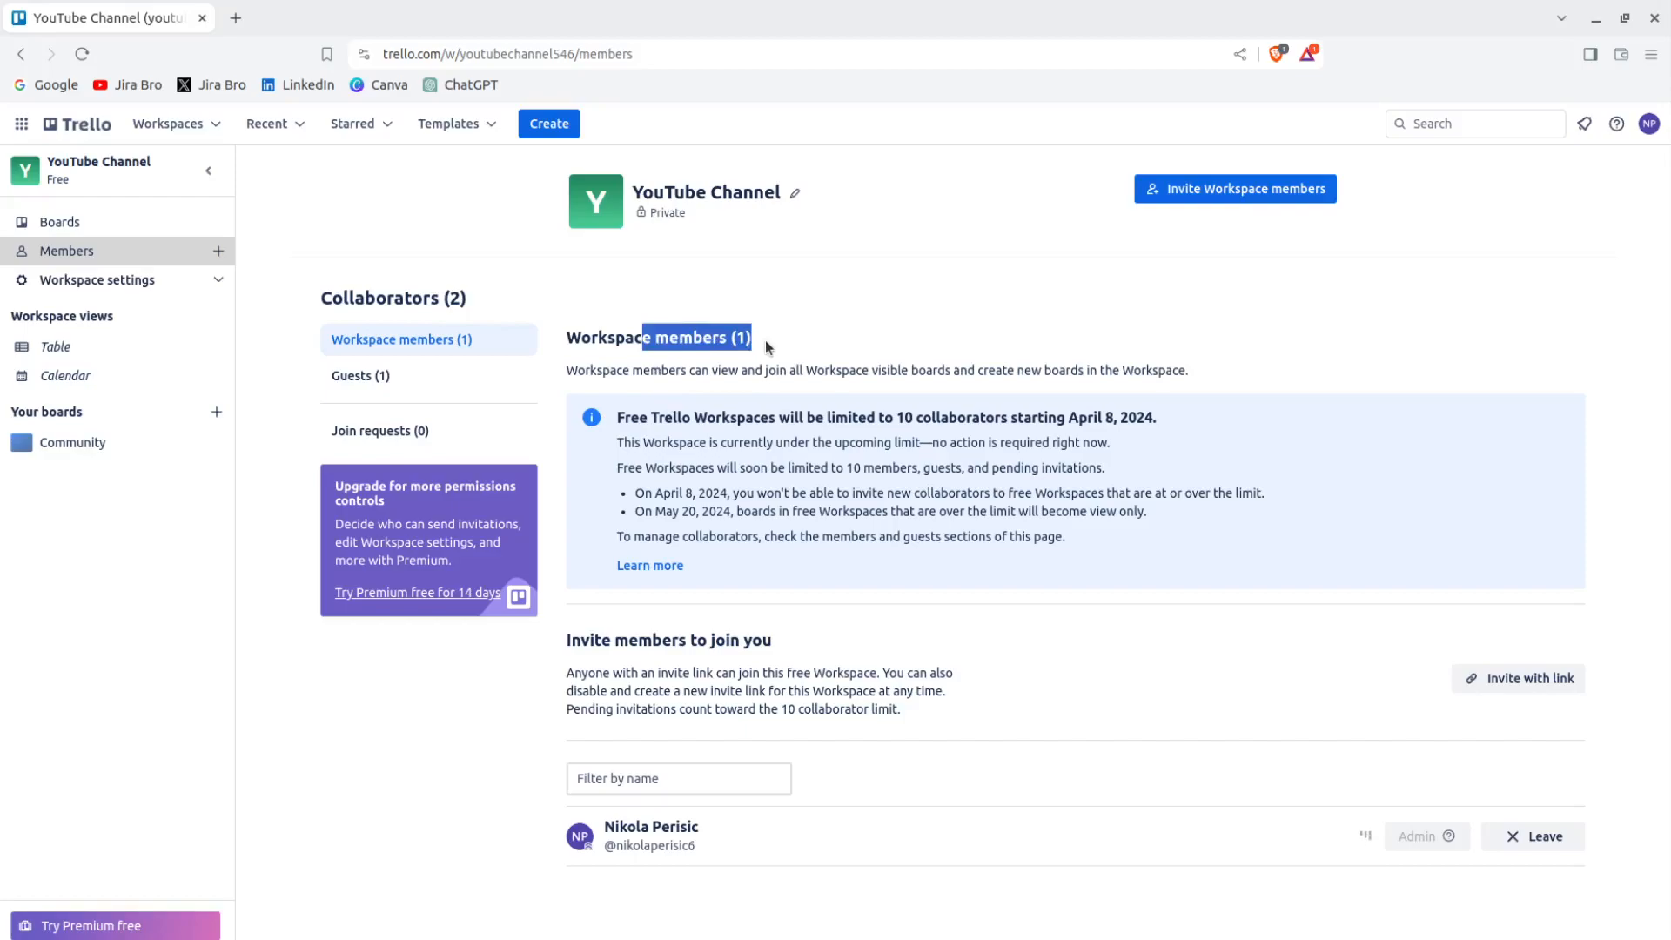
{"action": "left_click", "coordinate": [345, 383]}
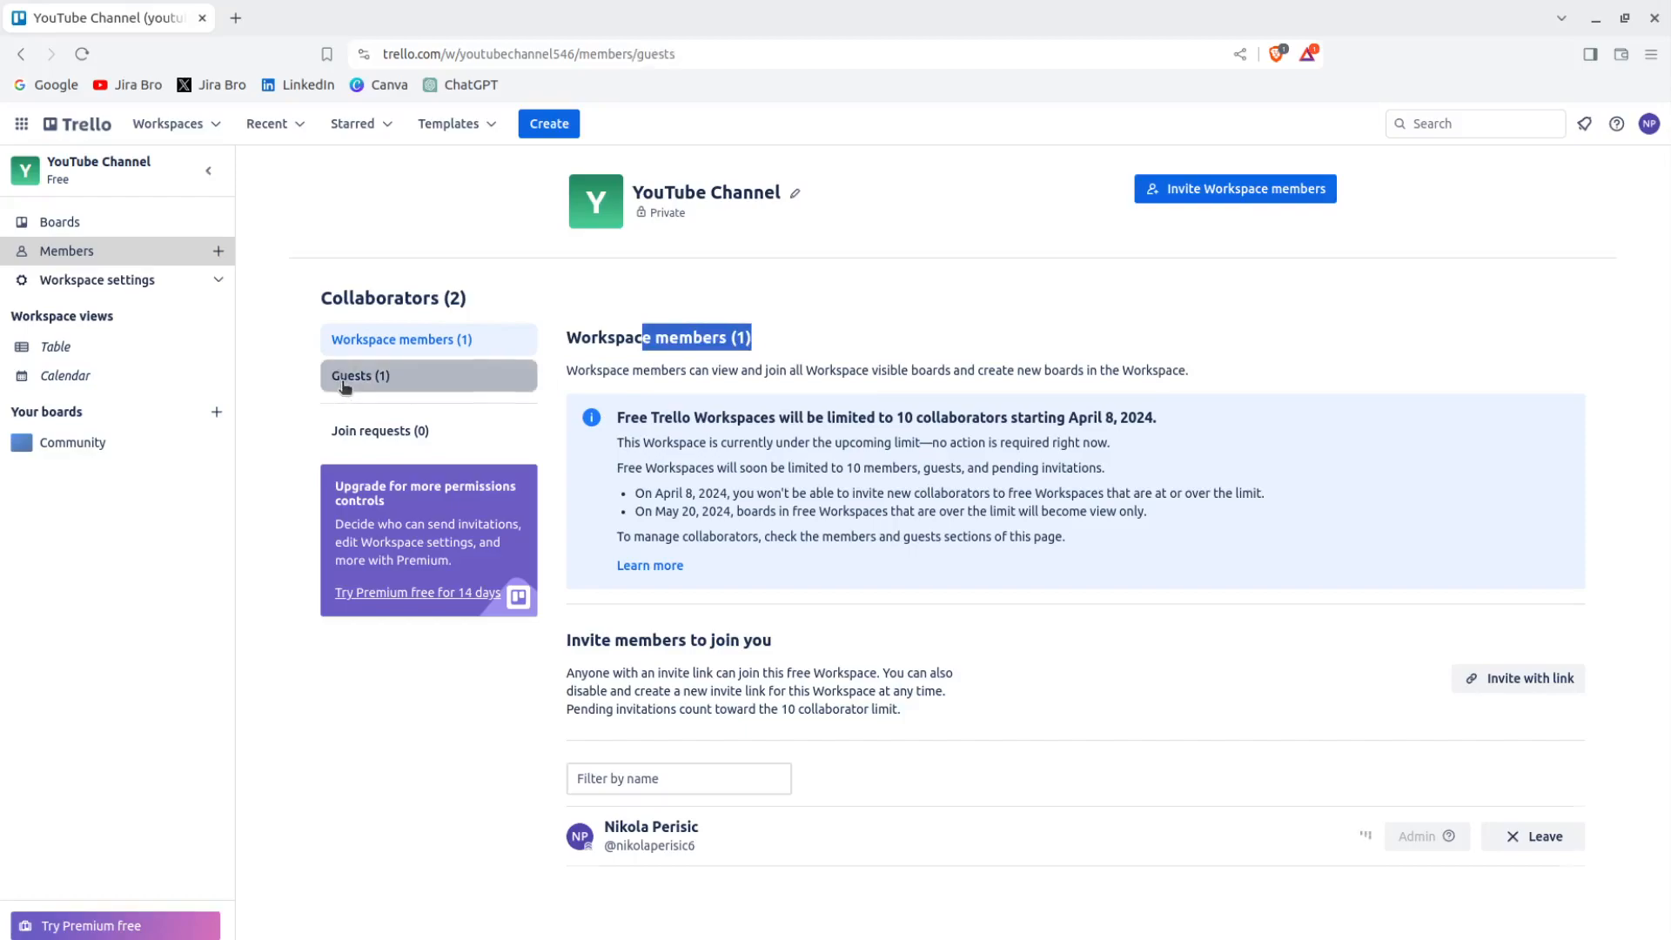
{"action": "left_click", "coordinate": [445, 340]}
{"action": "left_click_drag", "start_coordinate": [313, 295], "coordinate": [477, 310]}
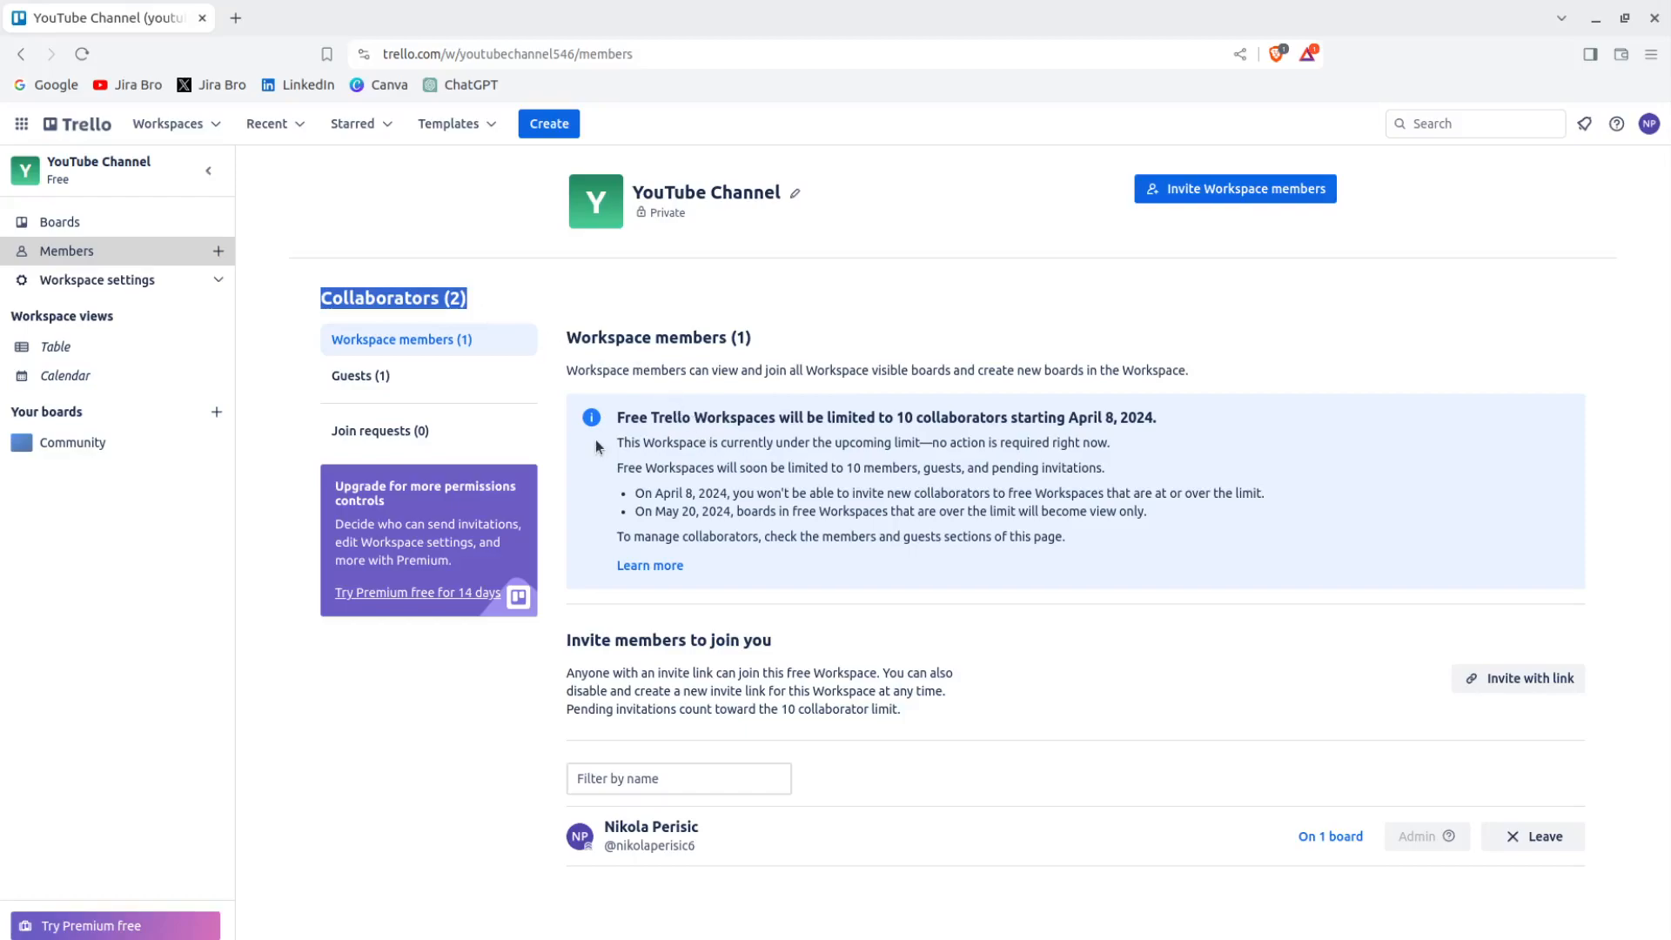
{"action": "left_click_drag", "start_coordinate": [625, 419], "coordinate": [1000, 423]}
{"action": "left_click", "coordinate": [998, 433]}
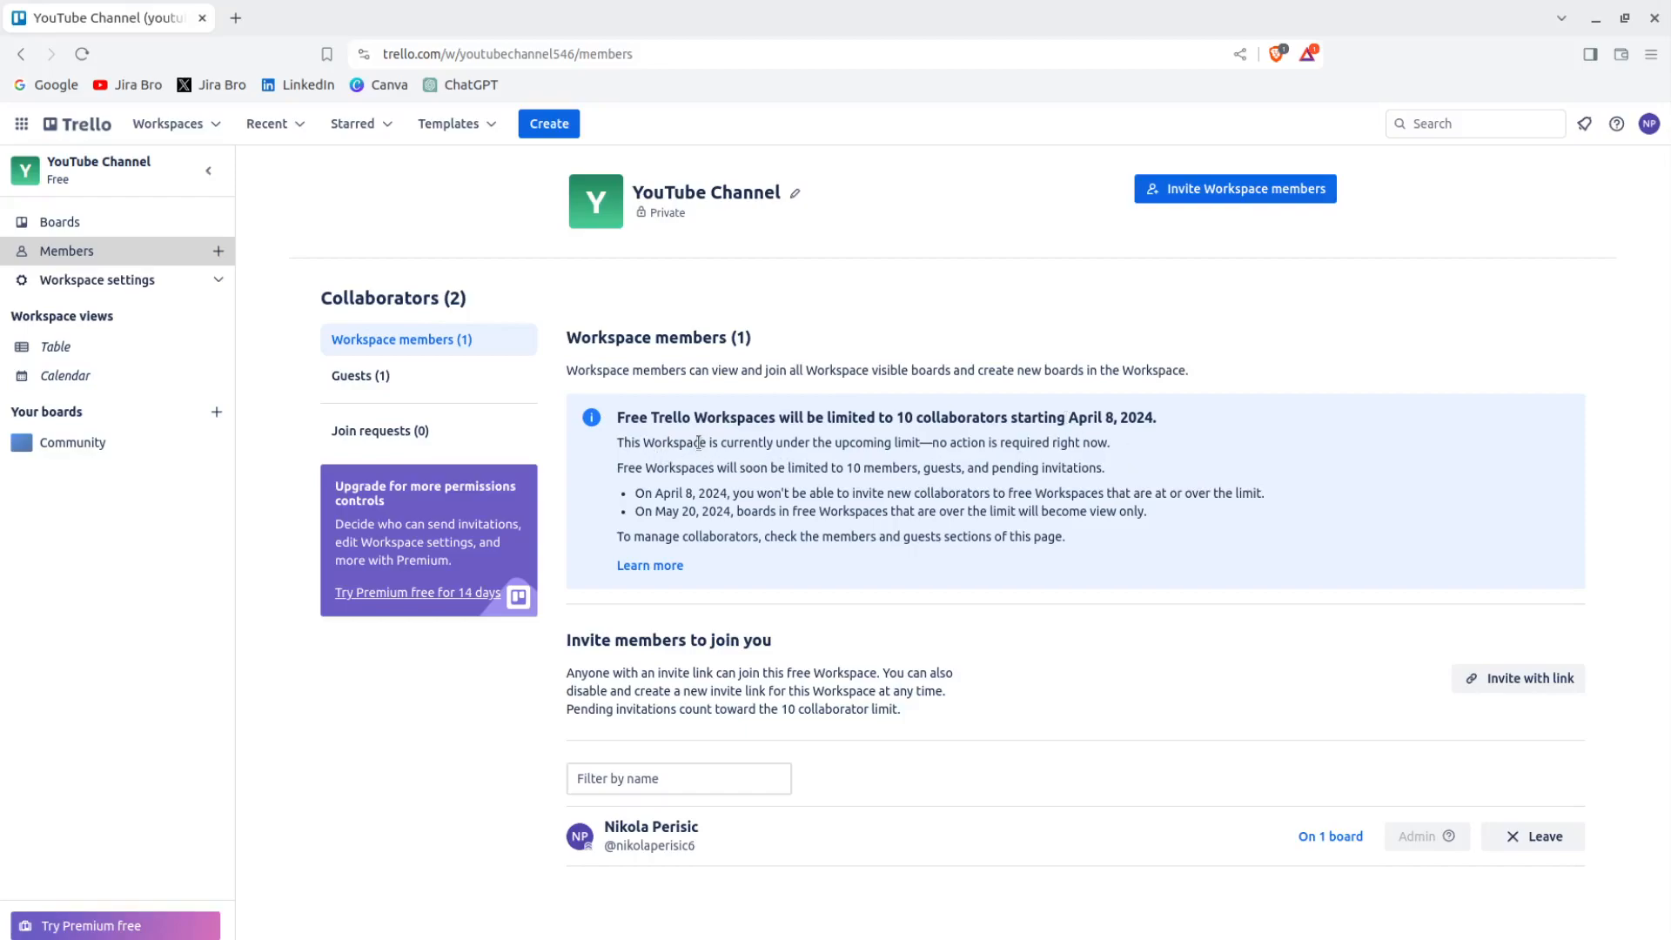
{"action": "left_click_drag", "start_coordinate": [698, 443], "coordinate": [877, 451]}
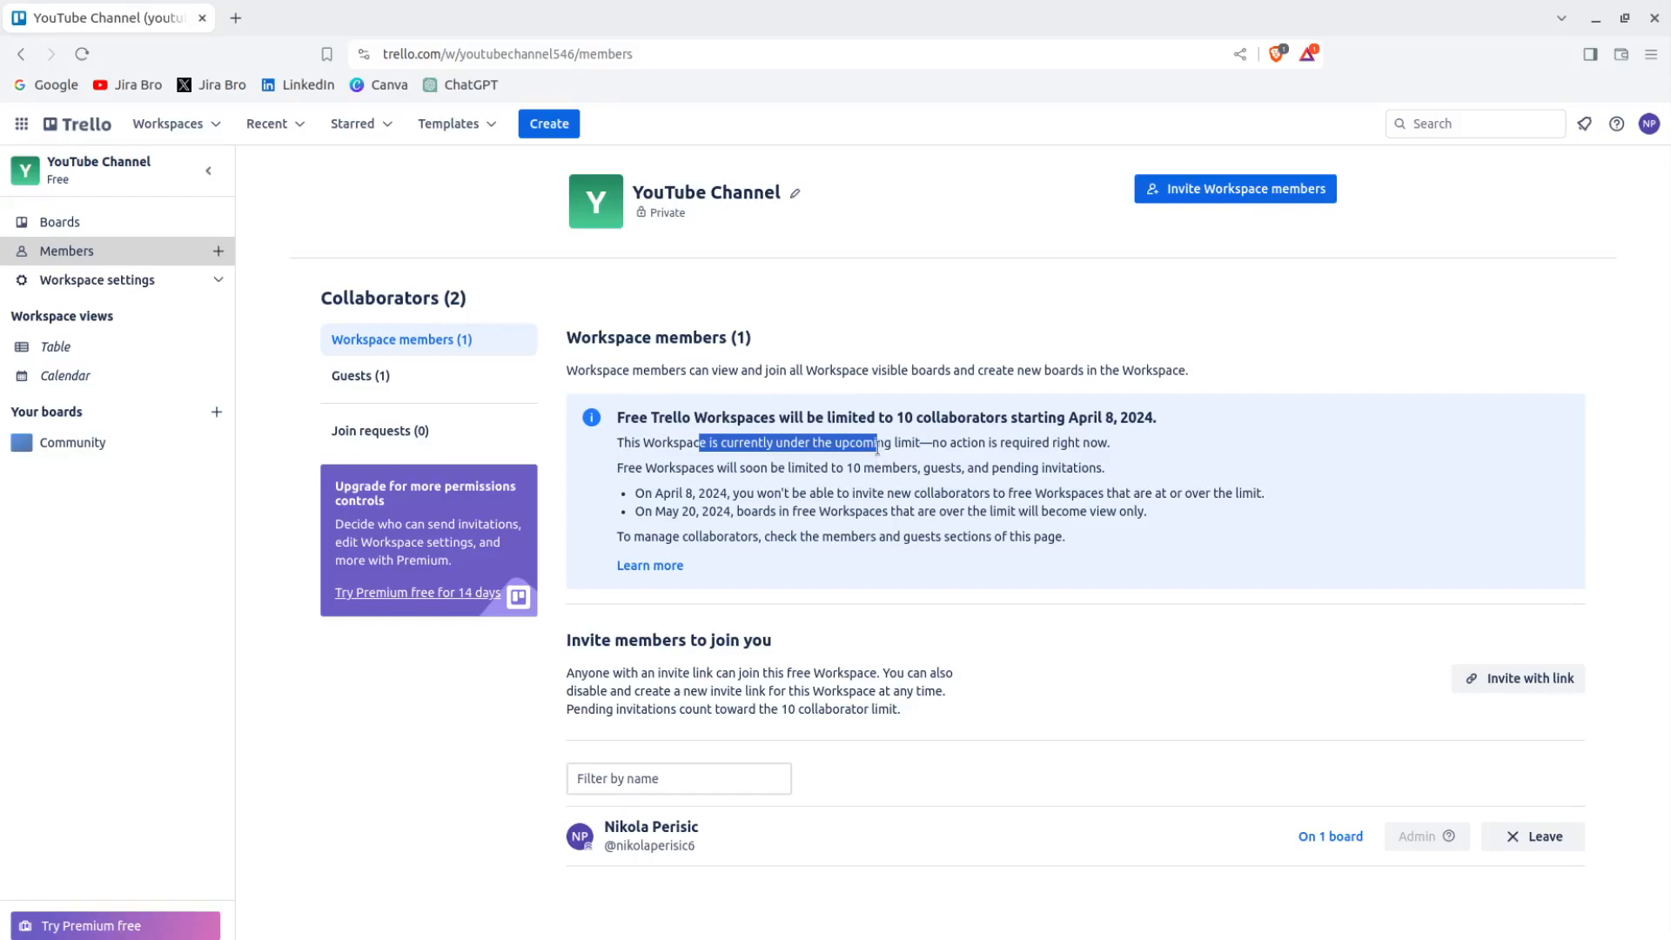
- Copy the YouTube Channel workspace invite link using 'Invite with link'
{"action": "left_click_drag", "start_coordinate": [634, 494], "coordinate": [731, 490]}
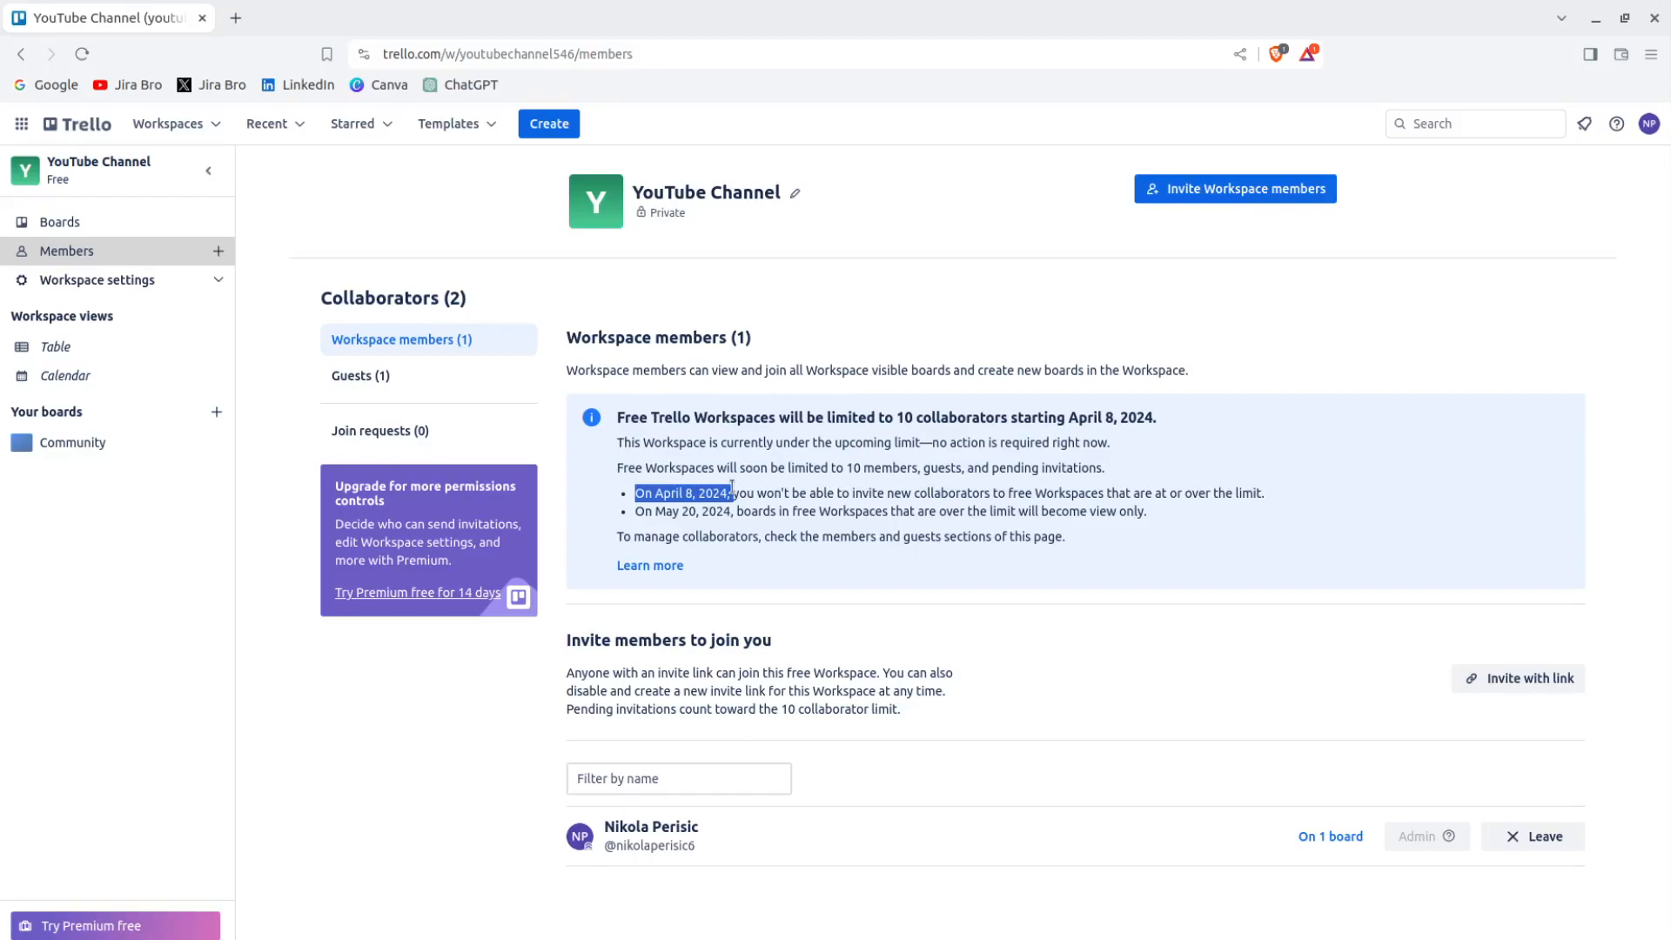
{"action": "left_click", "coordinate": [1129, 714]}
{"action": "left_click_drag", "start_coordinate": [560, 642], "coordinate": [850, 657]}
{"action": "left_click", "coordinate": [850, 657]}
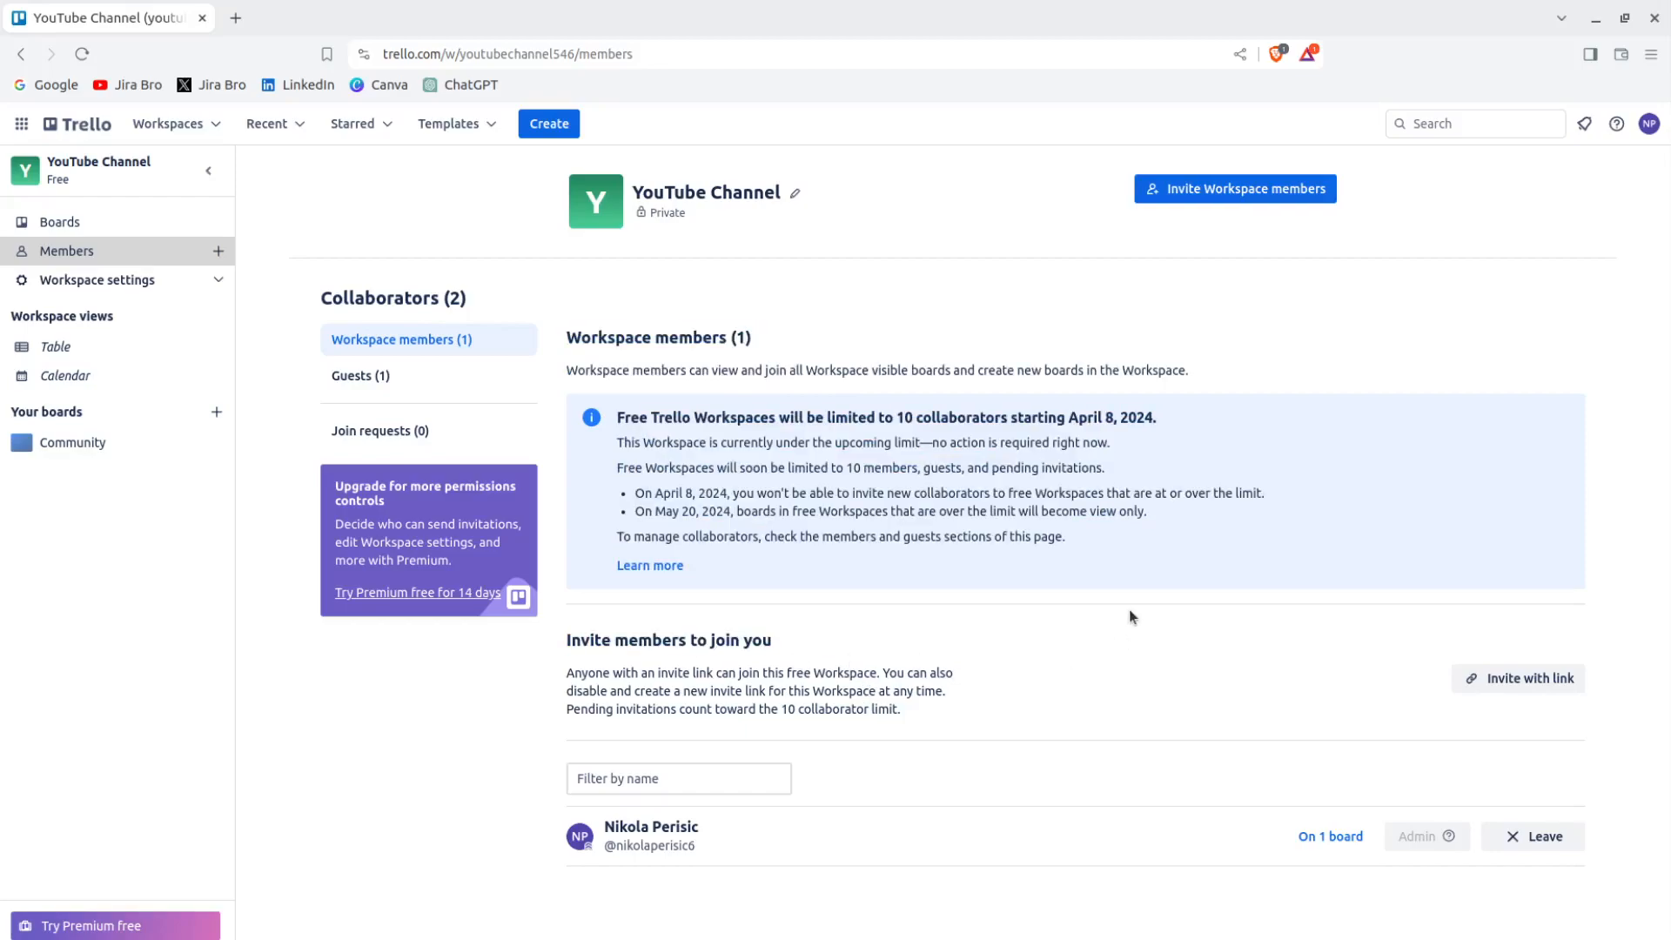
{"action": "left_click", "coordinate": [1546, 675]}
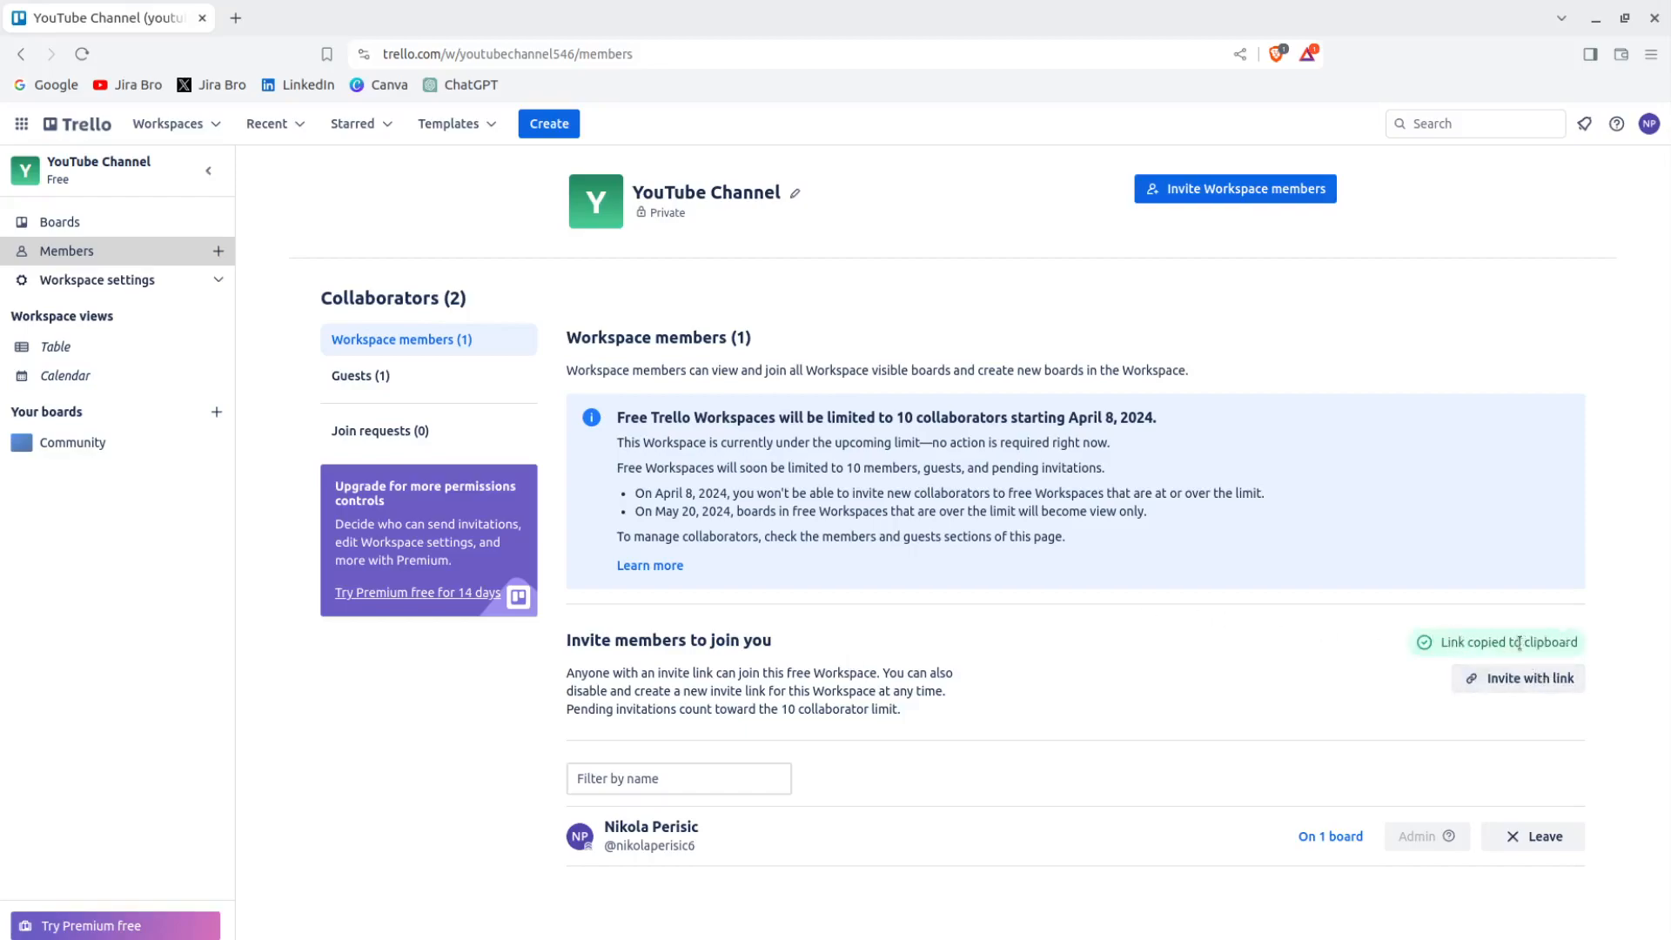
{"action": "left_click_drag", "start_coordinate": [1441, 644], "coordinate": [1540, 639]}
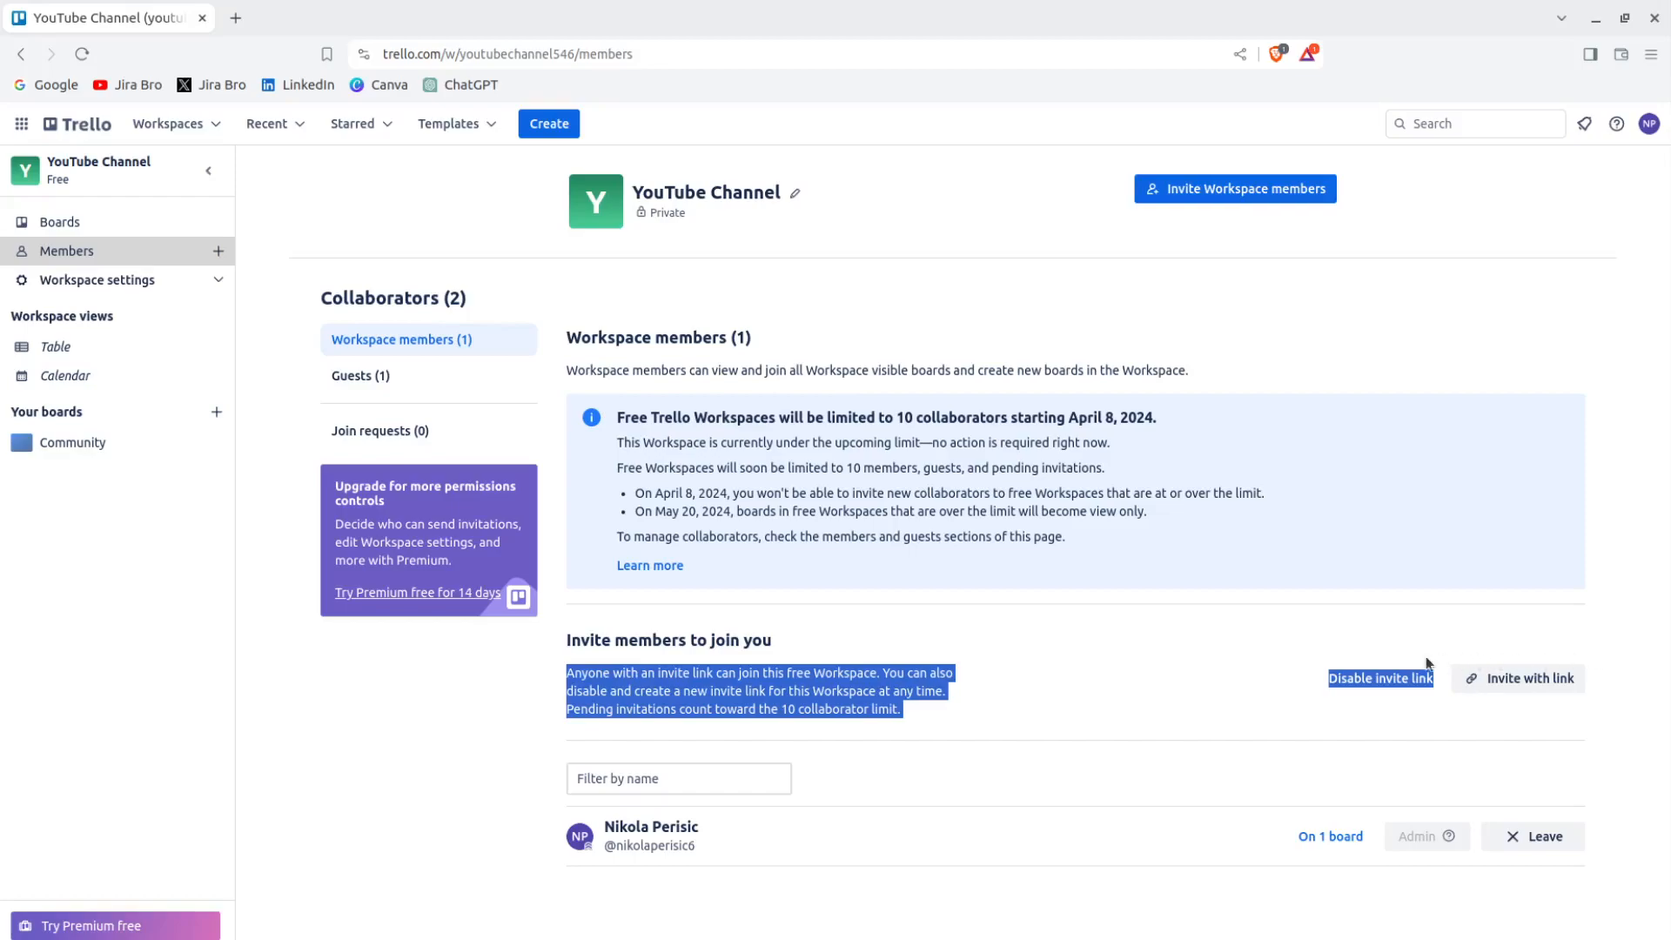
{"action": "left_click", "coordinate": [1333, 646]}
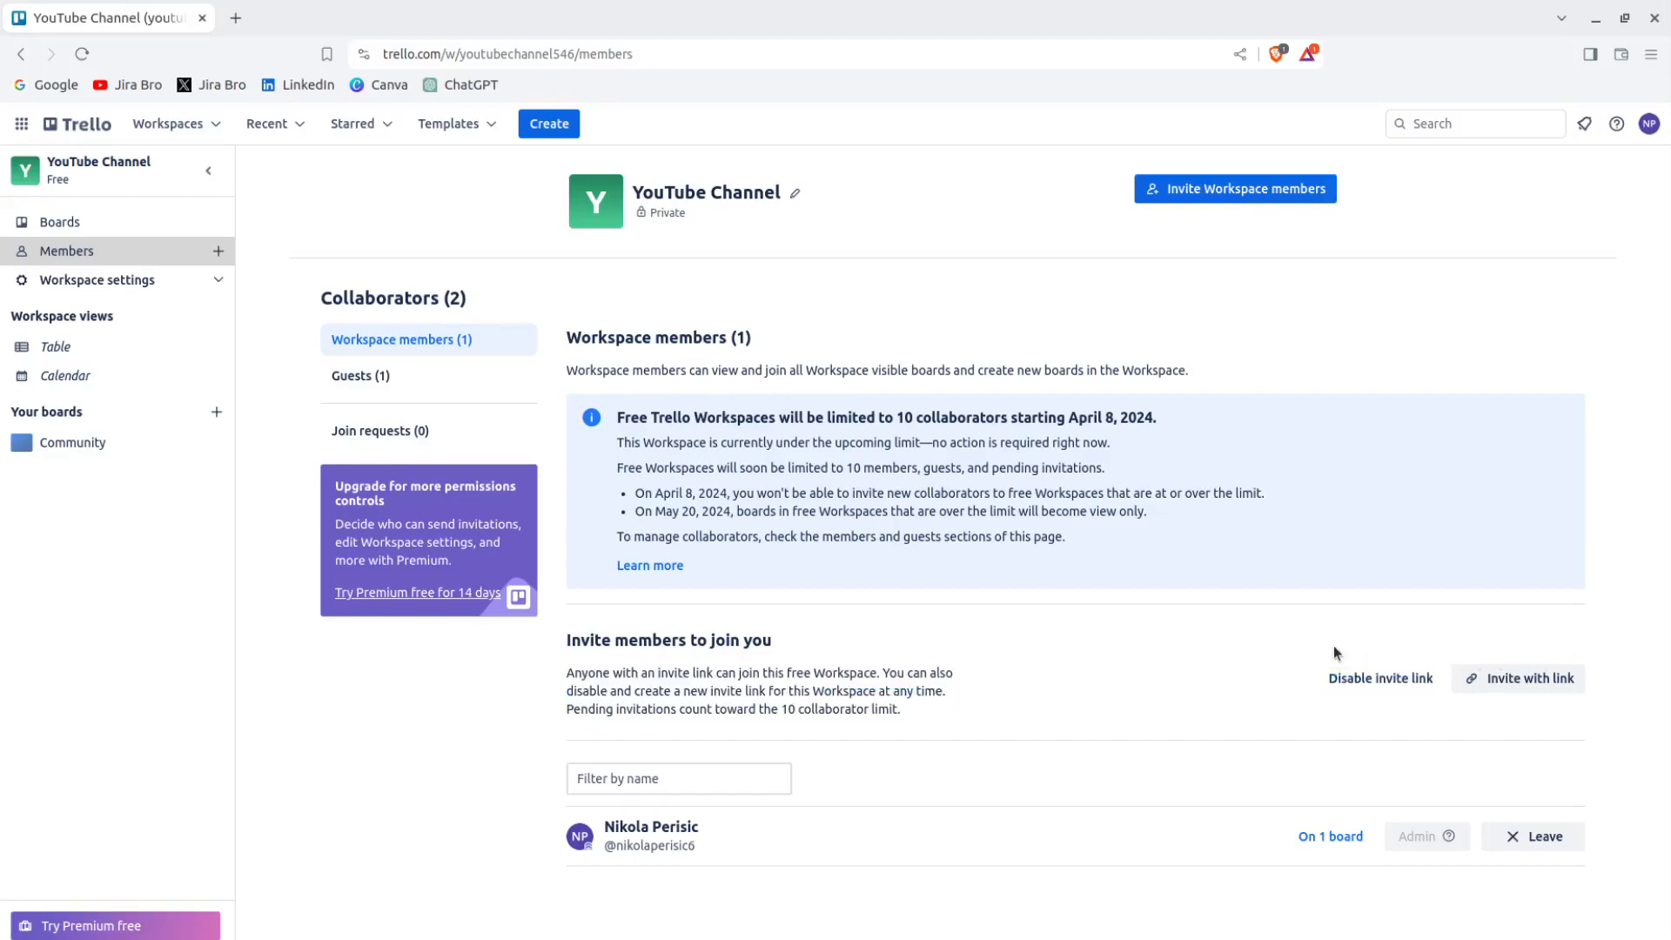
{"action": "left_click", "coordinate": [1240, 190]}
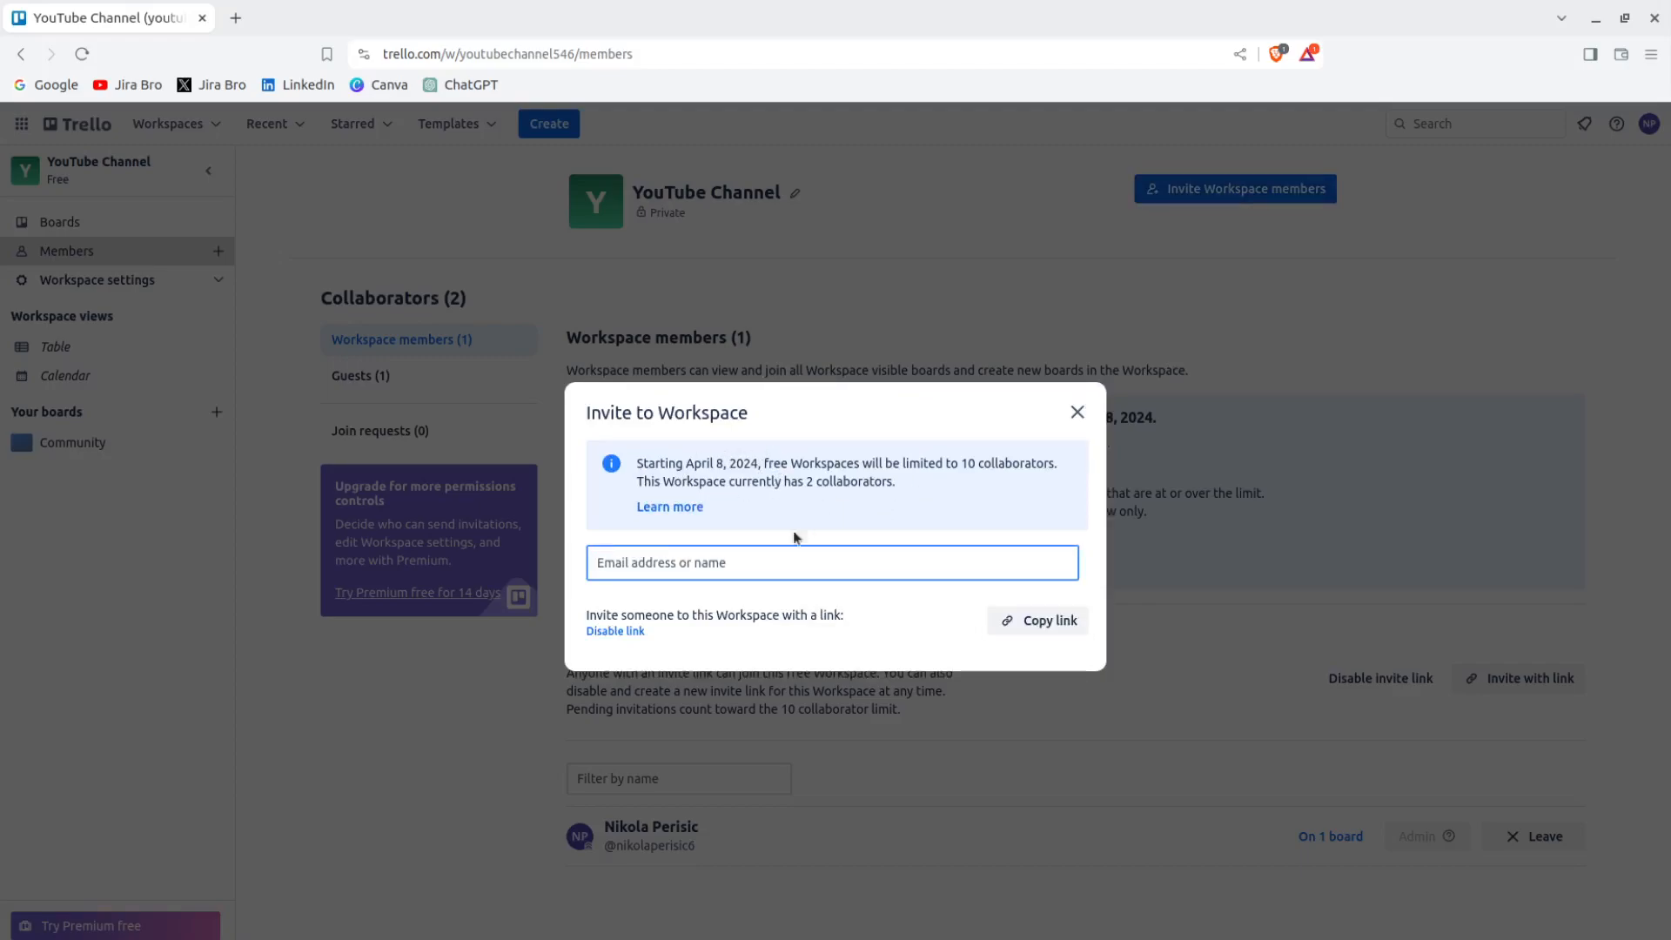
{"action": "left_click", "coordinate": [1078, 412]}
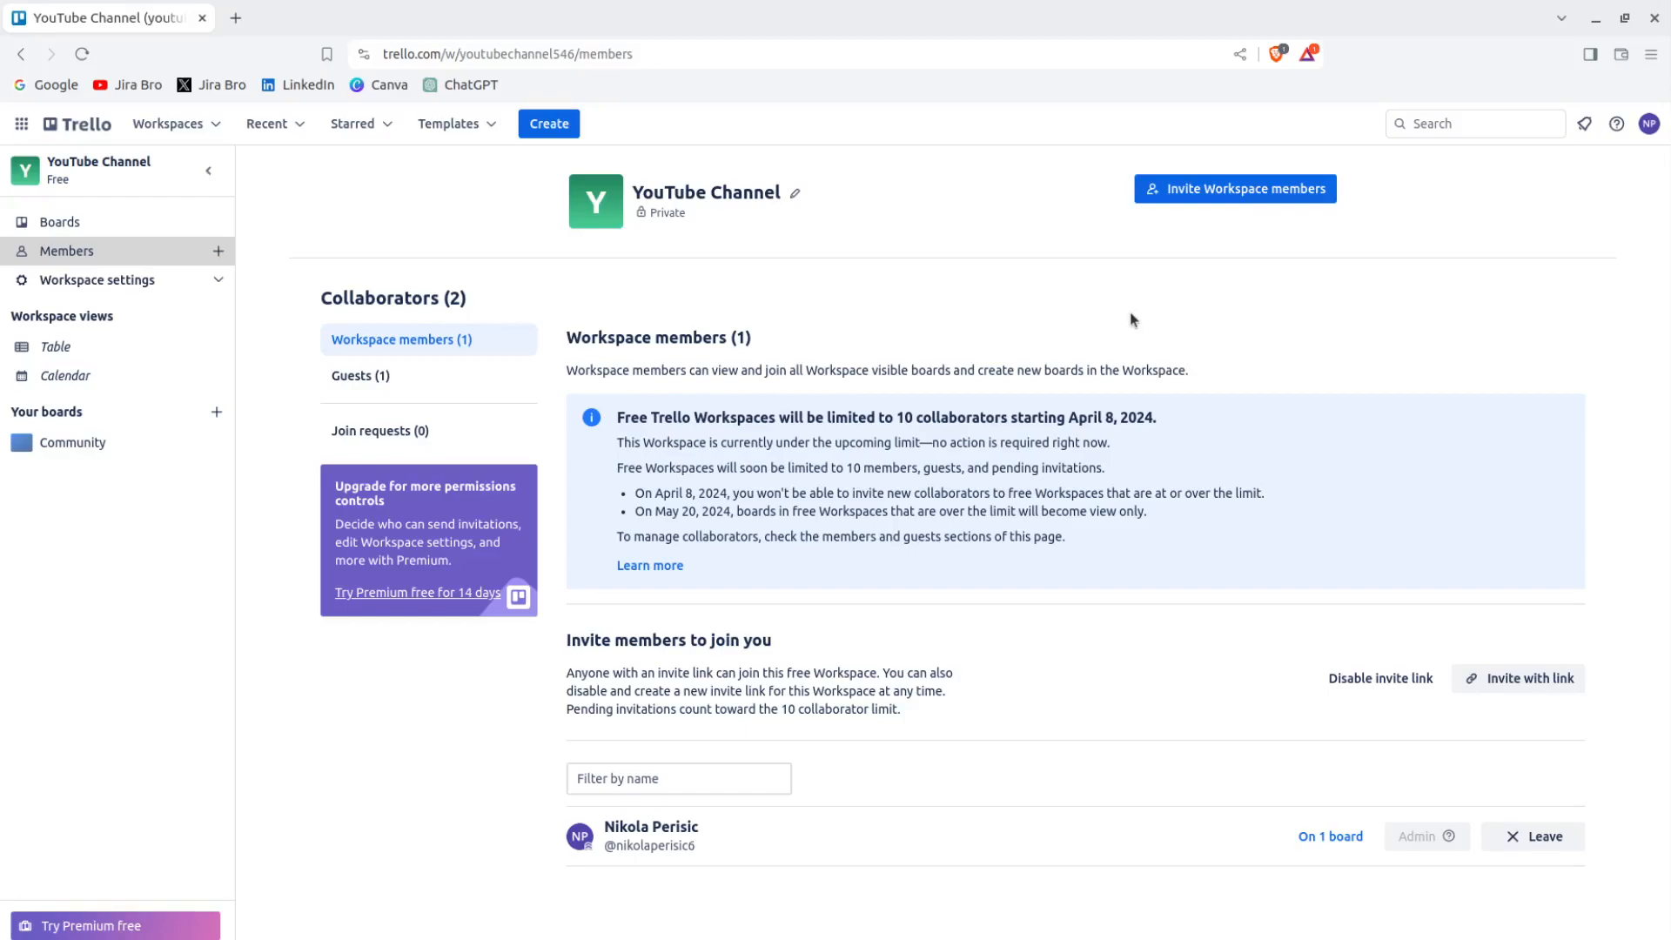
- Check the Guests (1) list, switch back to Workspace members, then go to Boards
{"action": "left_click", "coordinate": [454, 379]}
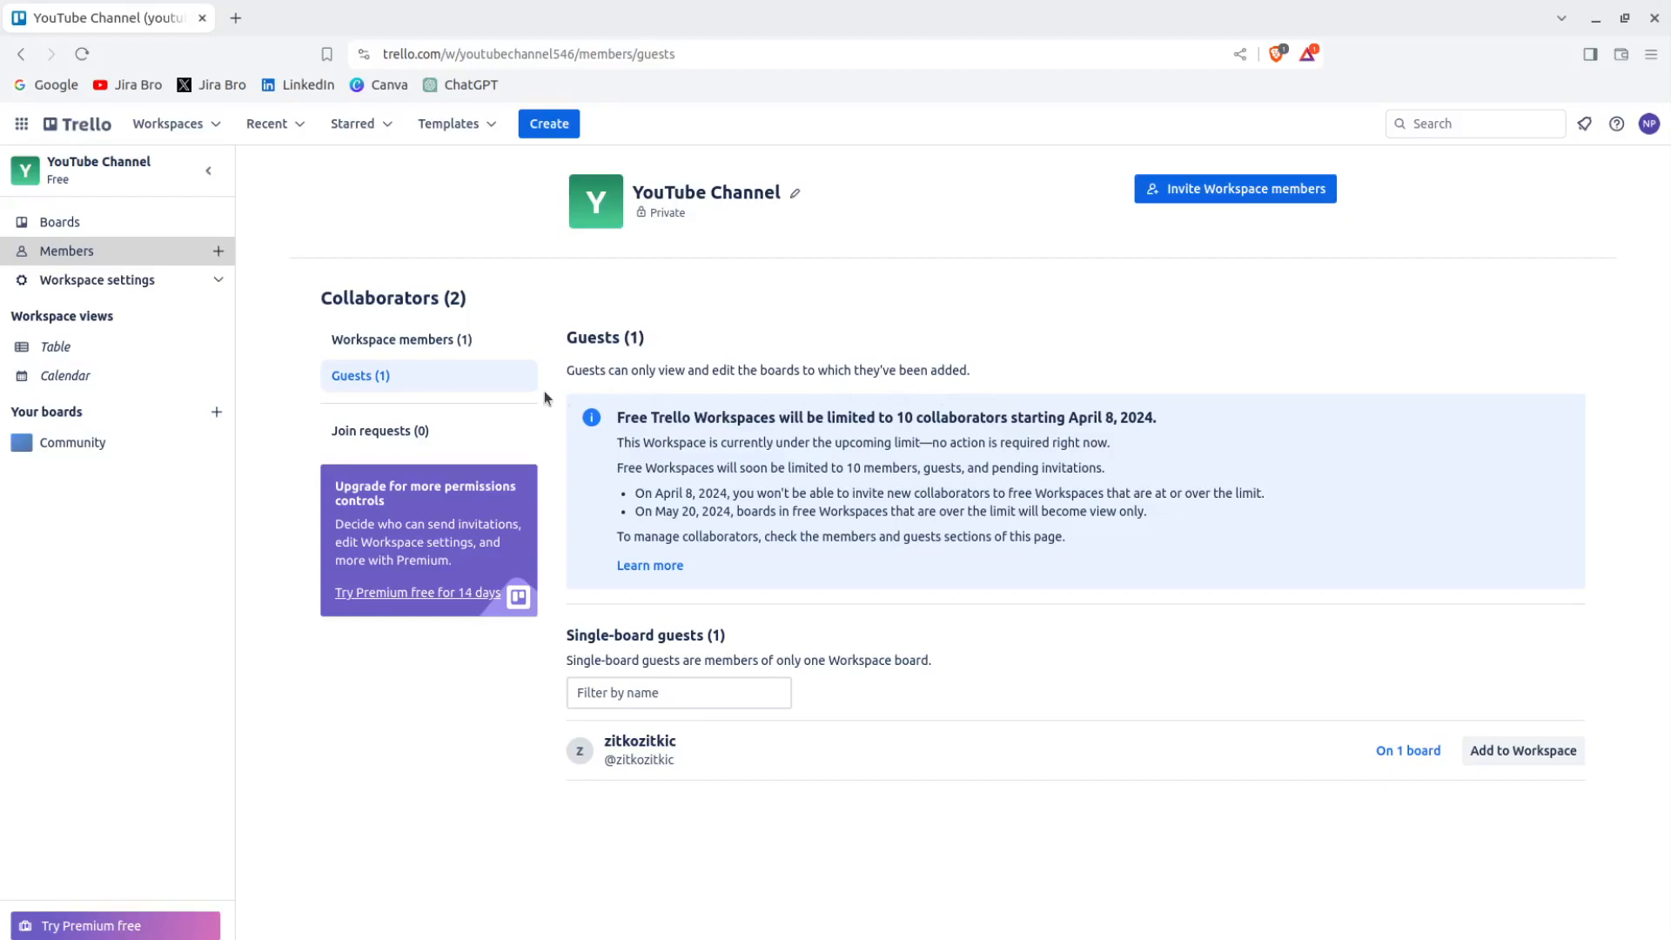
{"action": "left_click", "coordinate": [461, 342]}
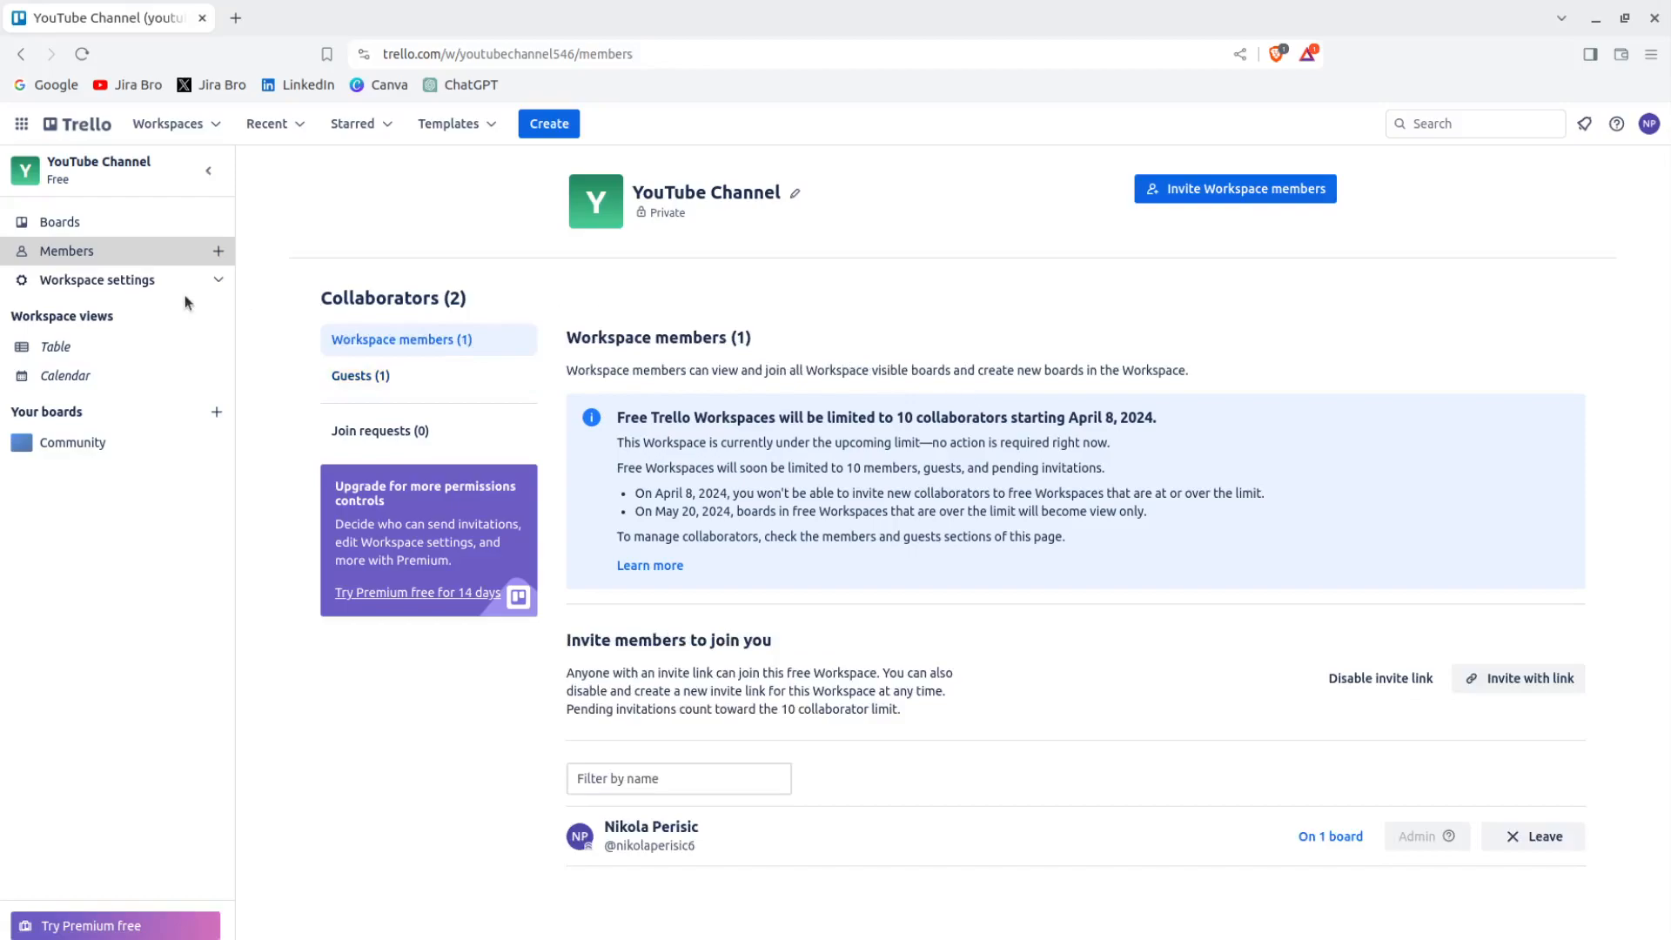
{"action": "left_click", "coordinate": [145, 228]}
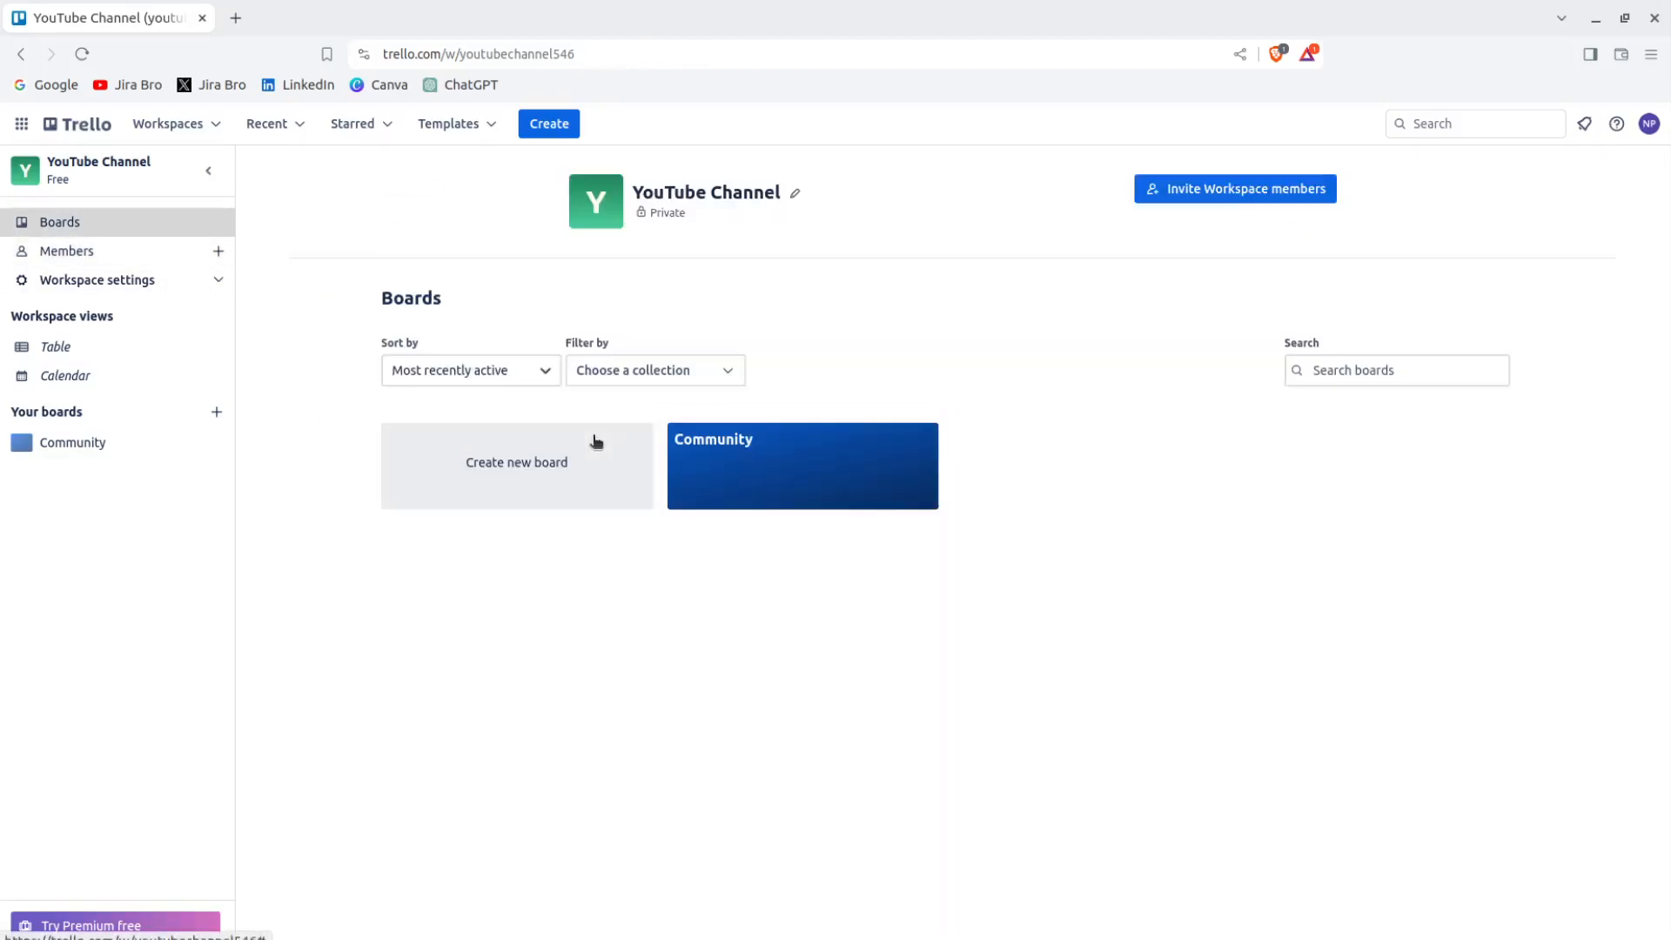
- Start a new board with a dark blue background and the title 'YouTube Ideas'
{"action": "left_click", "coordinate": [527, 459]}
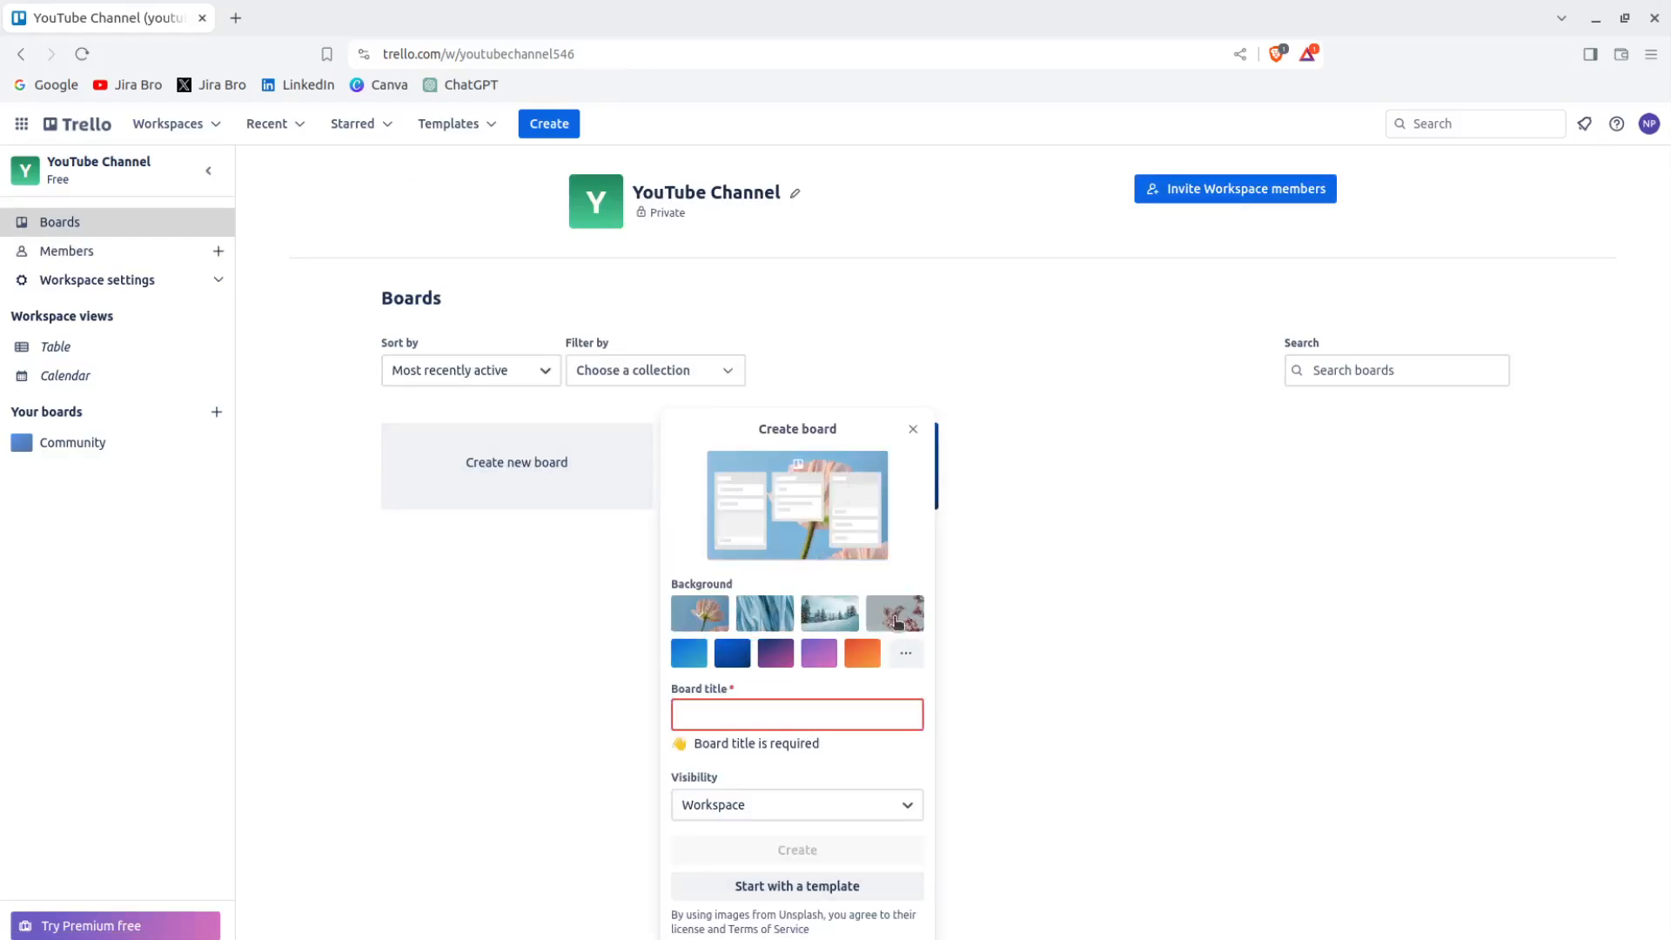
{"action": "left_click", "coordinate": [732, 657]}
{"action": "left_click", "coordinate": [738, 702]}
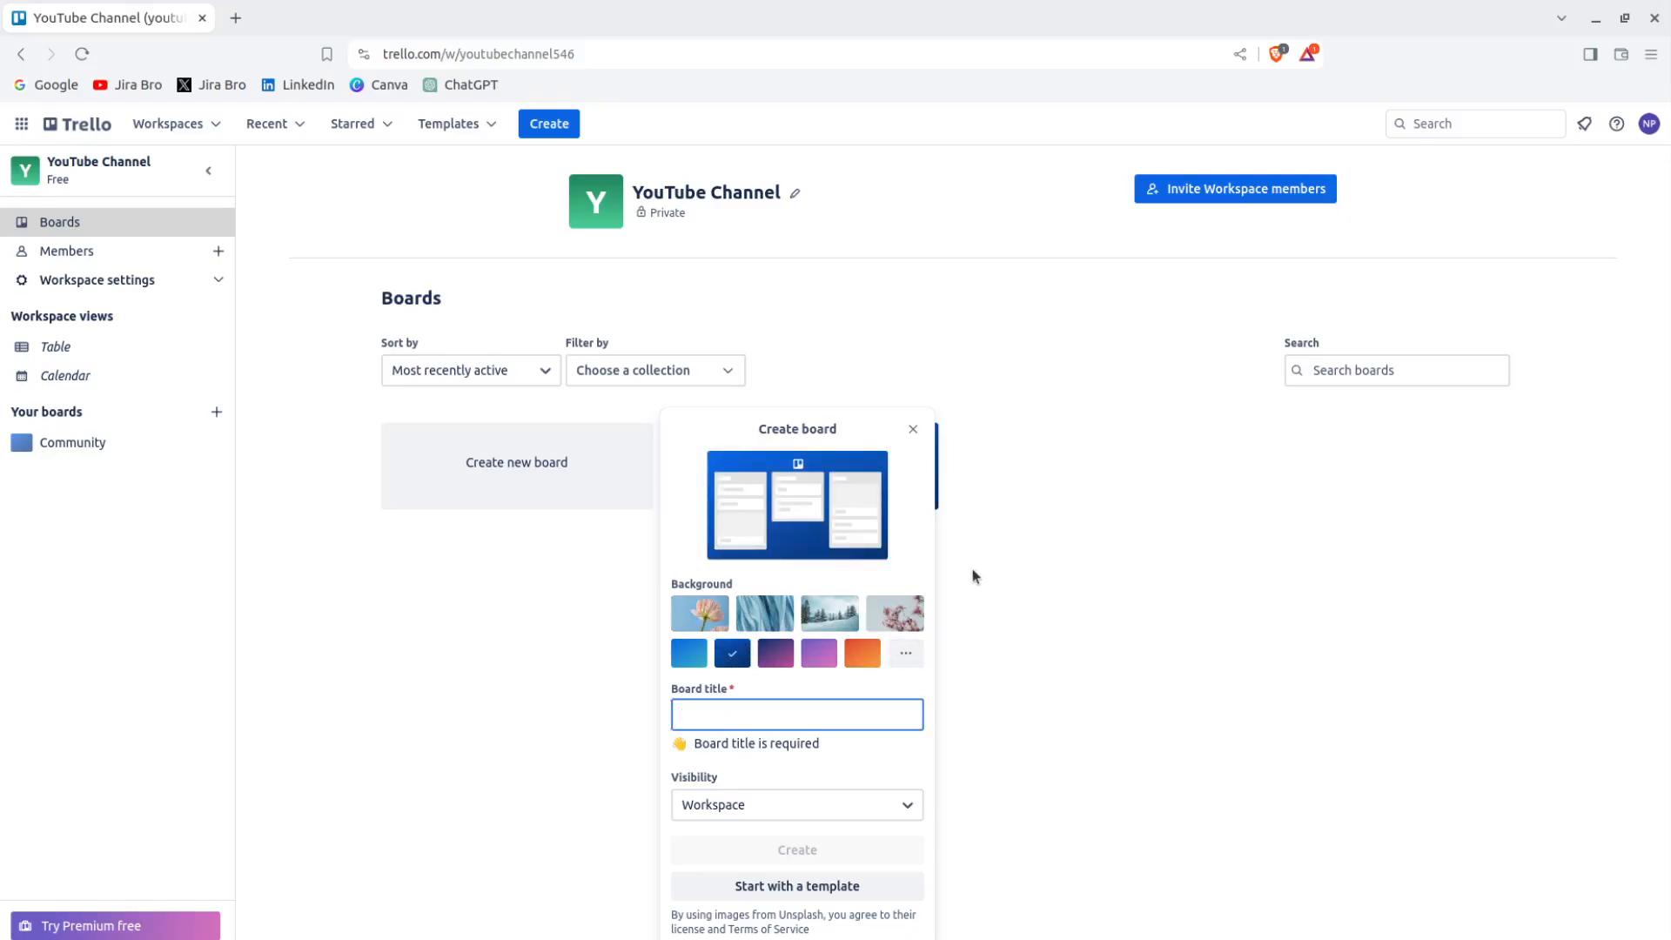
{"action": "type", "text": "YouTUbe"}
{"action": "key", "text": "BackSpace"}
{"action": "key", "text": "BackSpace"}
{"action": "key", "text": "BackSpace"}
{"action": "type", "text": "ube C"}
{"action": "key", "text": "BackSpace"}
{"action": "type", "text": "S"}
{"action": "key", "text": "BackSpace"}
{"action": "type", "text": "Ideas"}
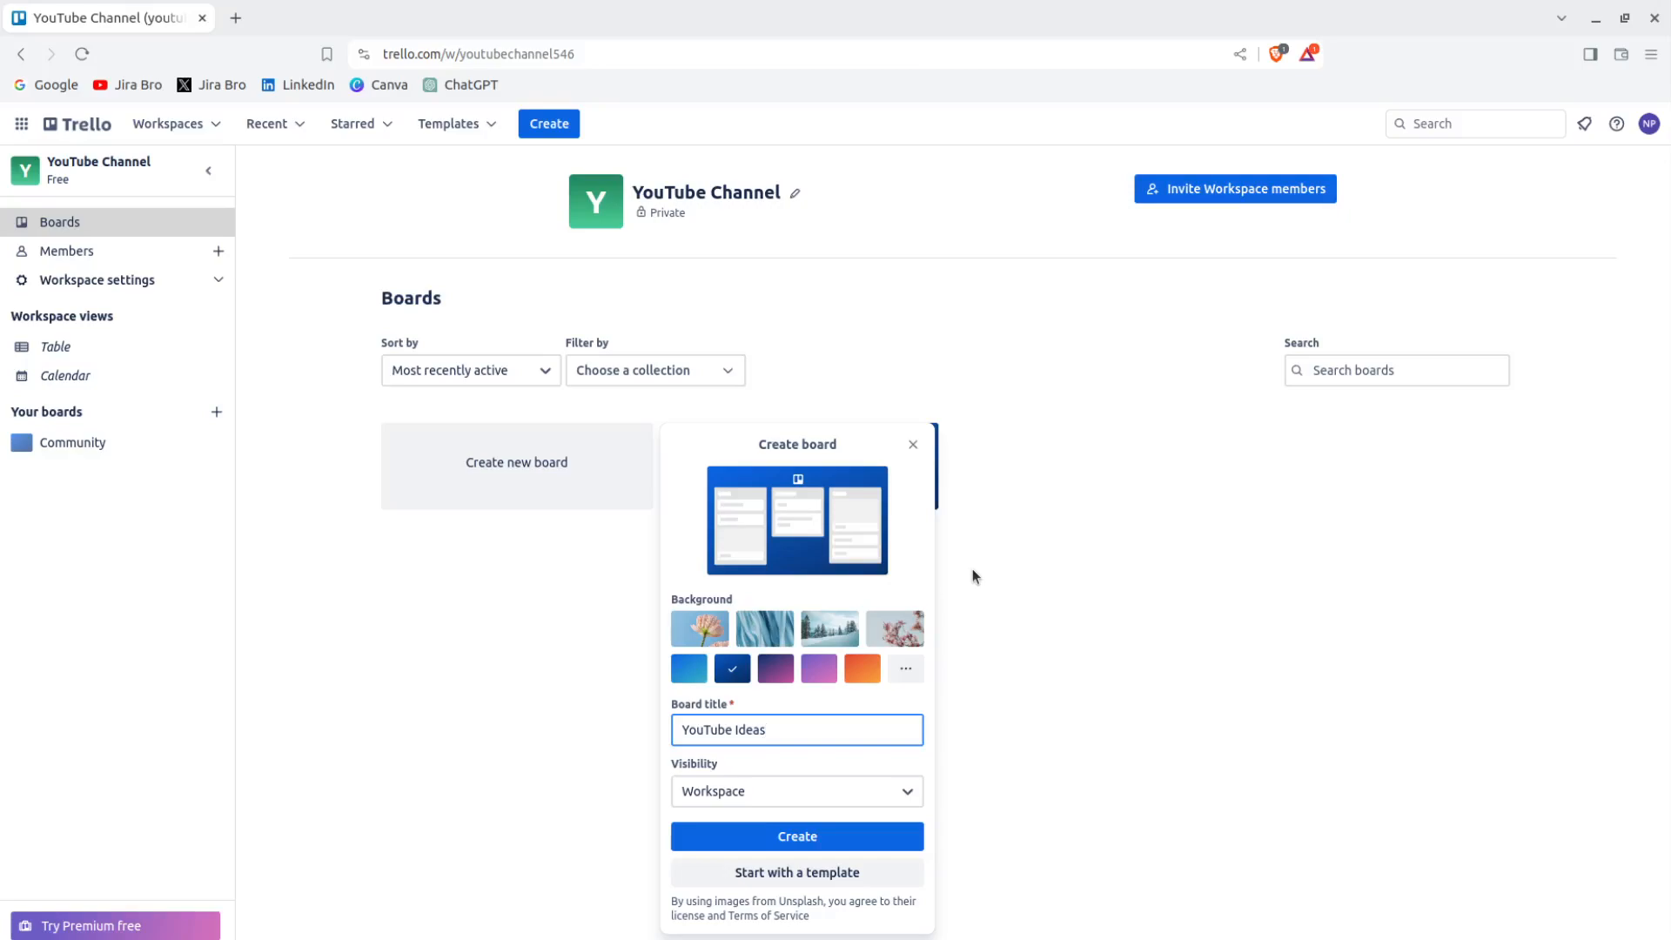
- Keep the board's visibility set to Workspace and create the YouTube Ideas board
{"action": "left_click", "coordinate": [862, 797]}
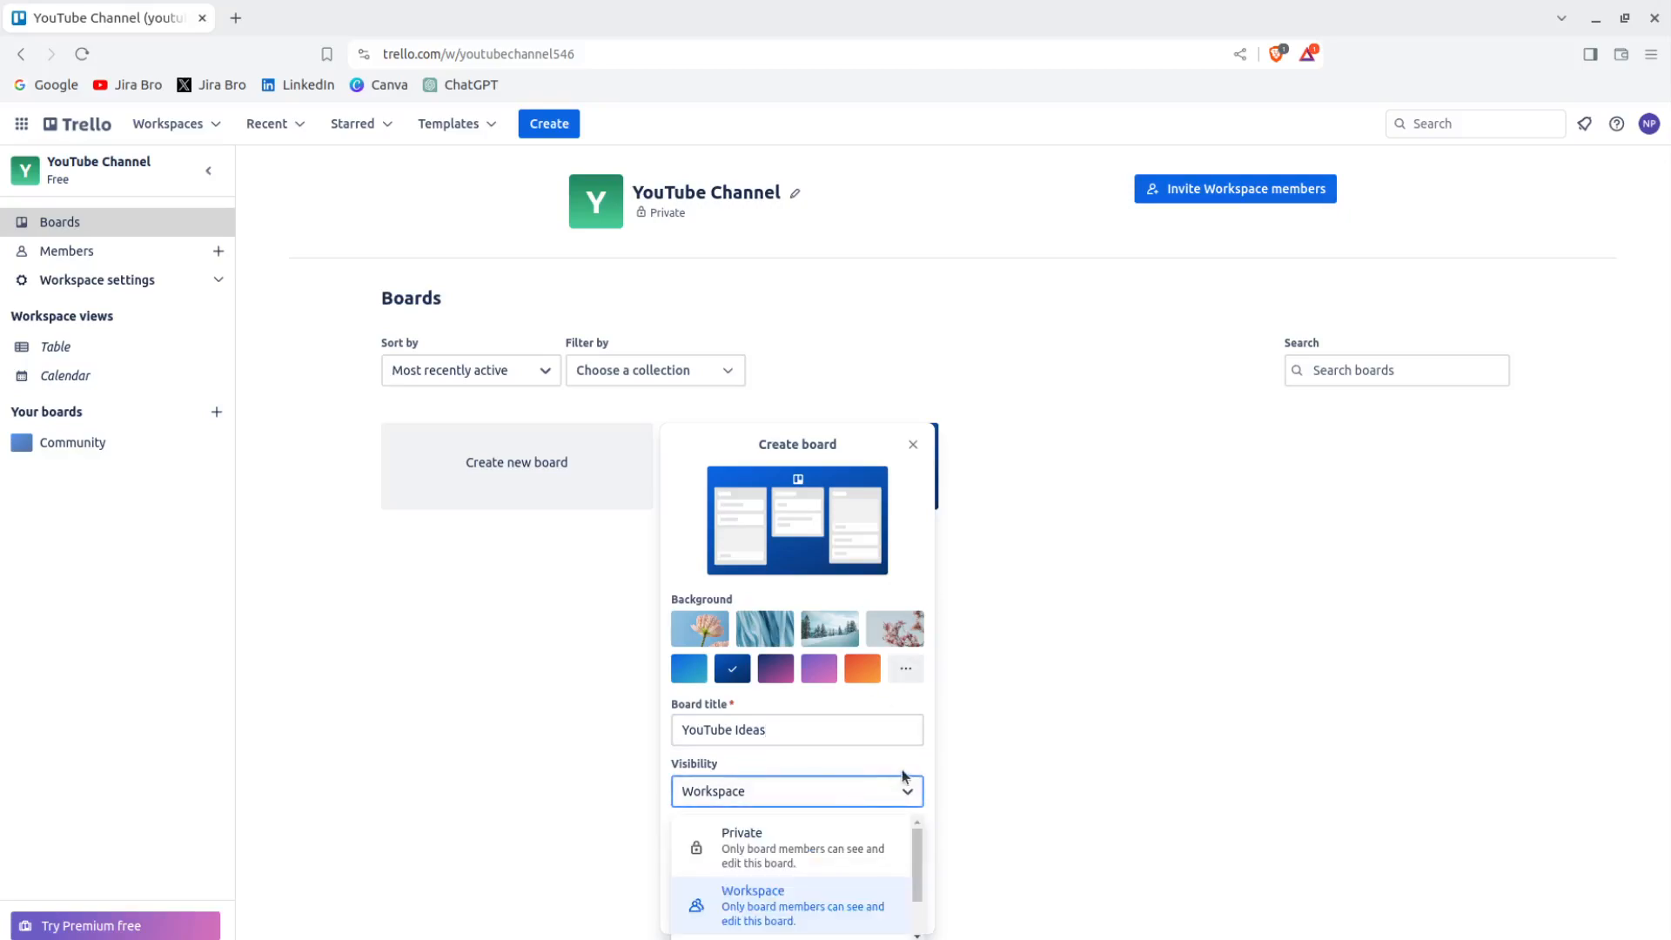
{"action": "scroll", "coordinate": [901, 849], "scroll_direction": "down", "scroll_amount": 1}
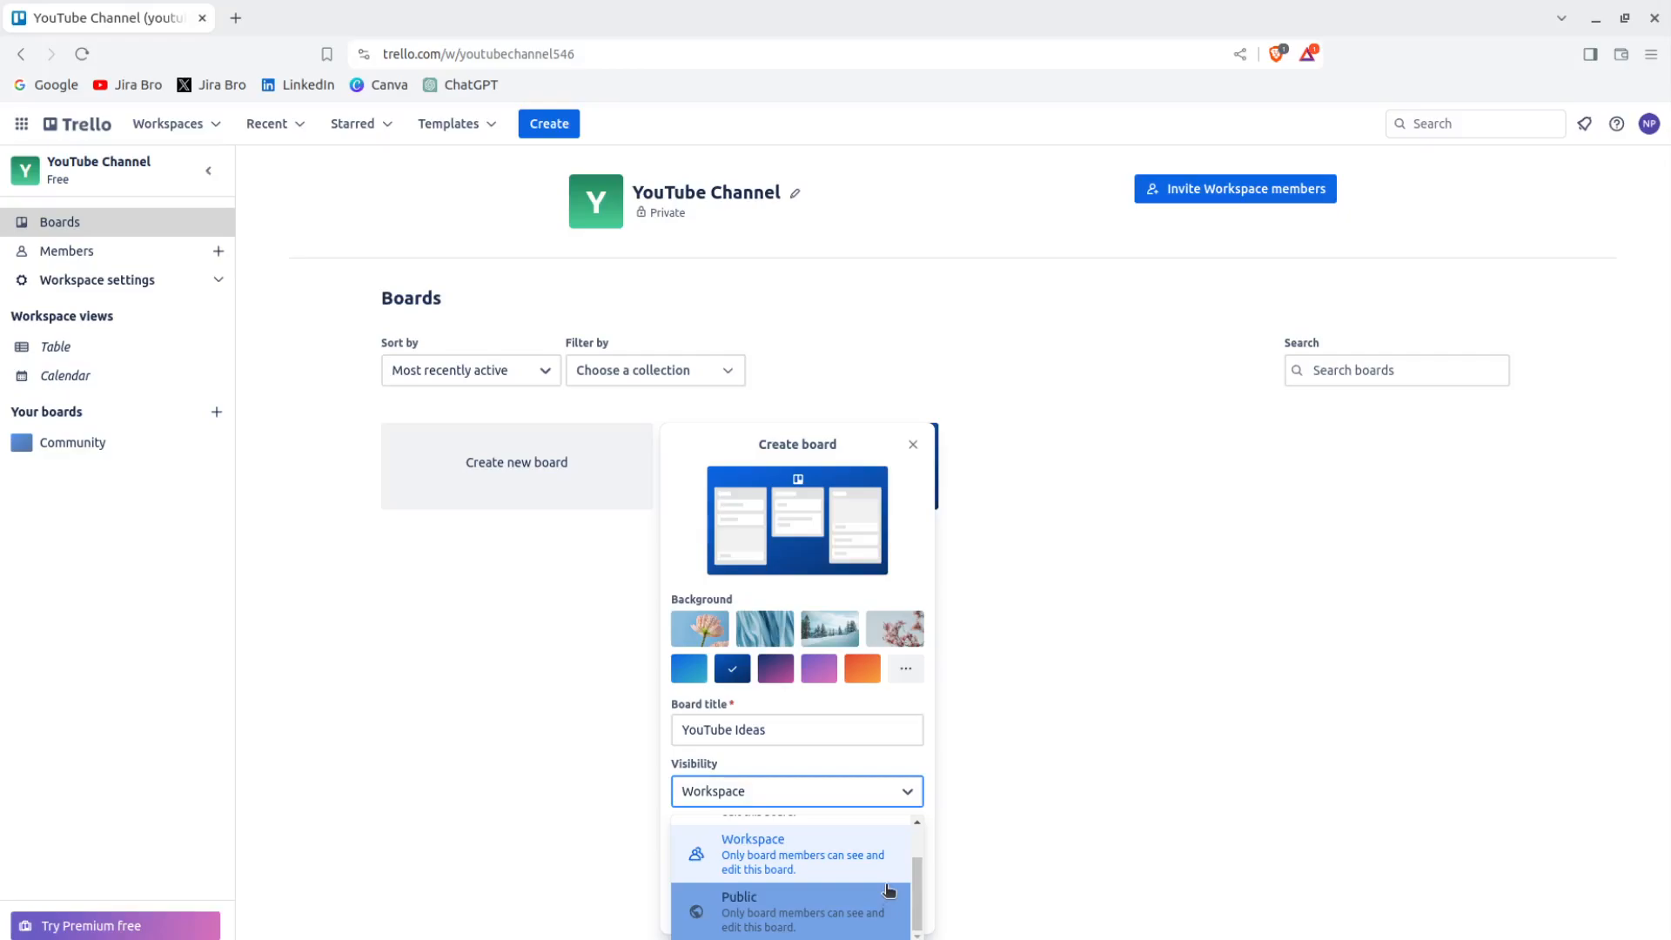
{"action": "scroll", "coordinate": [888, 889], "scroll_direction": "up", "scroll_amount": 1}
{"action": "scroll", "coordinate": [888, 889], "scroll_direction": "down", "scroll_amount": 1}
{"action": "scroll", "coordinate": [888, 889], "scroll_direction": "up", "scroll_amount": 1}
{"action": "scroll", "coordinate": [889, 889], "scroll_direction": "down", "scroll_amount": 1}
{"action": "scroll", "coordinate": [892, 888], "scroll_direction": "up", "scroll_amount": 1}
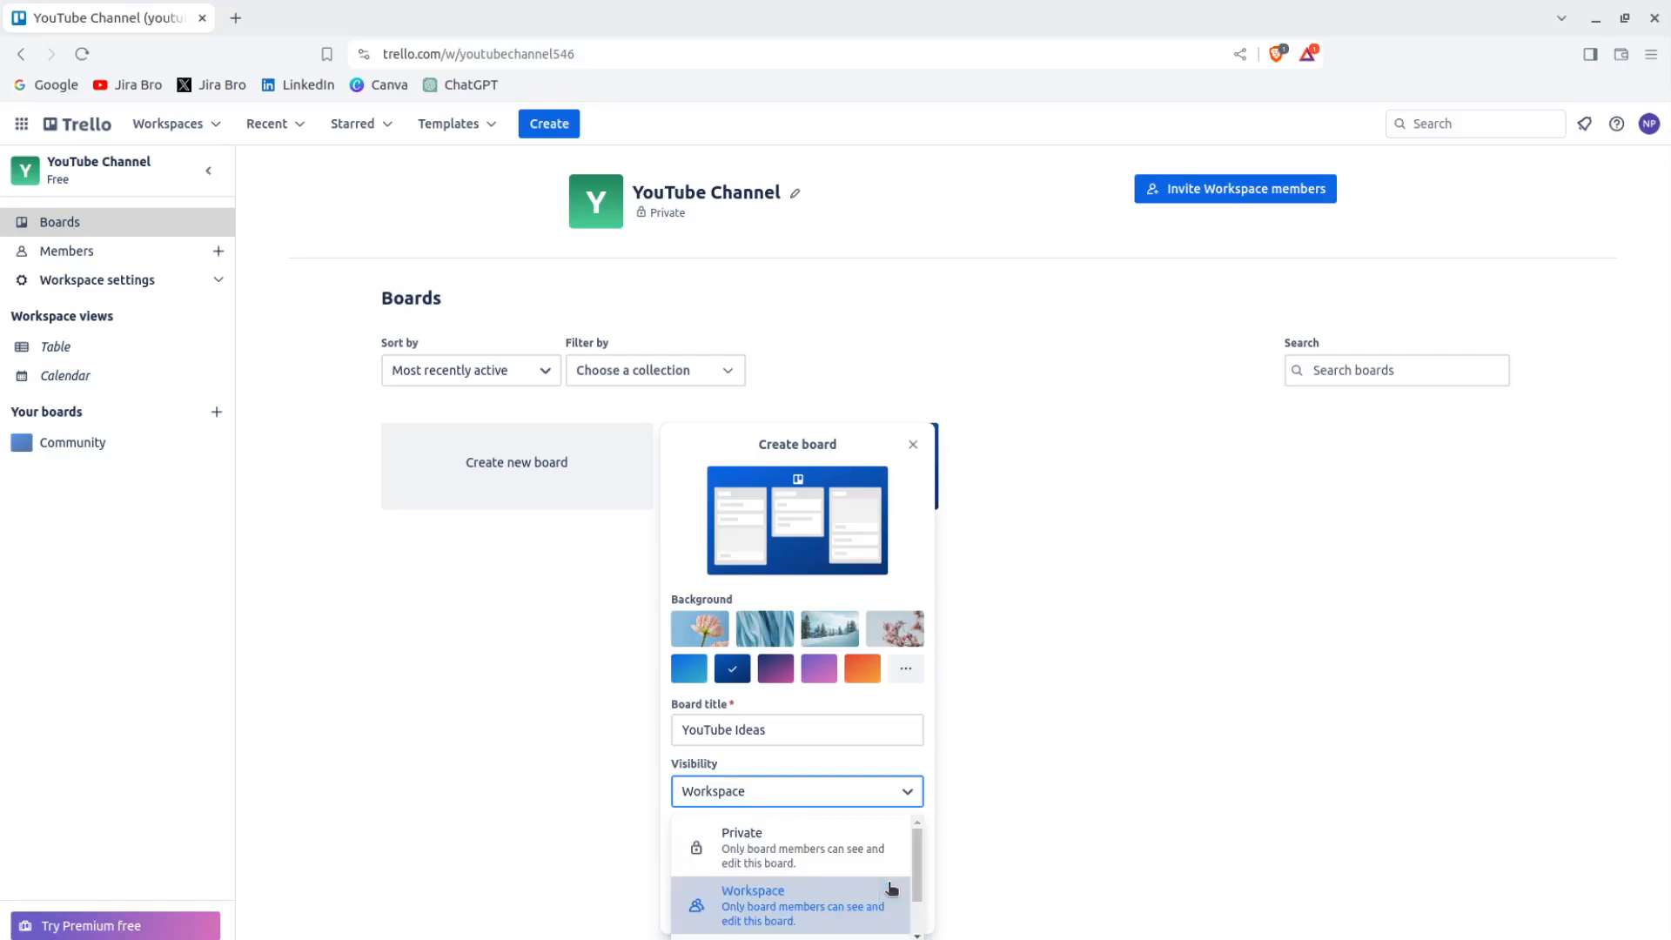
{"action": "scroll", "coordinate": [891, 888], "scroll_direction": "down", "scroll_amount": 1}
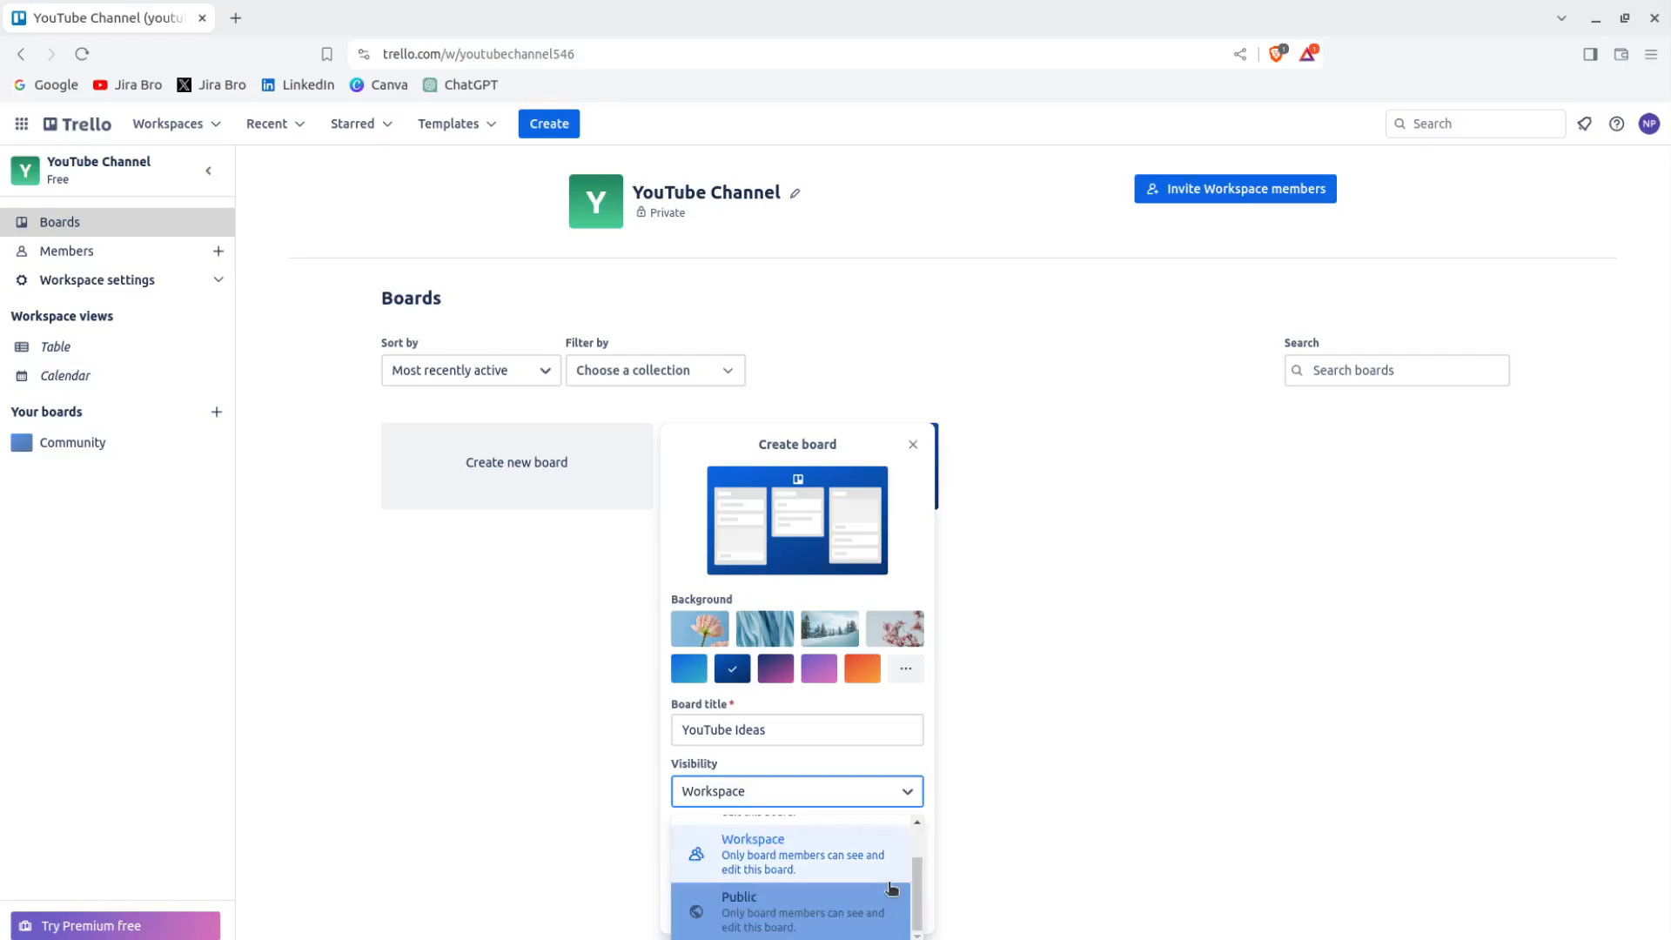
{"action": "left_click", "coordinate": [838, 875]}
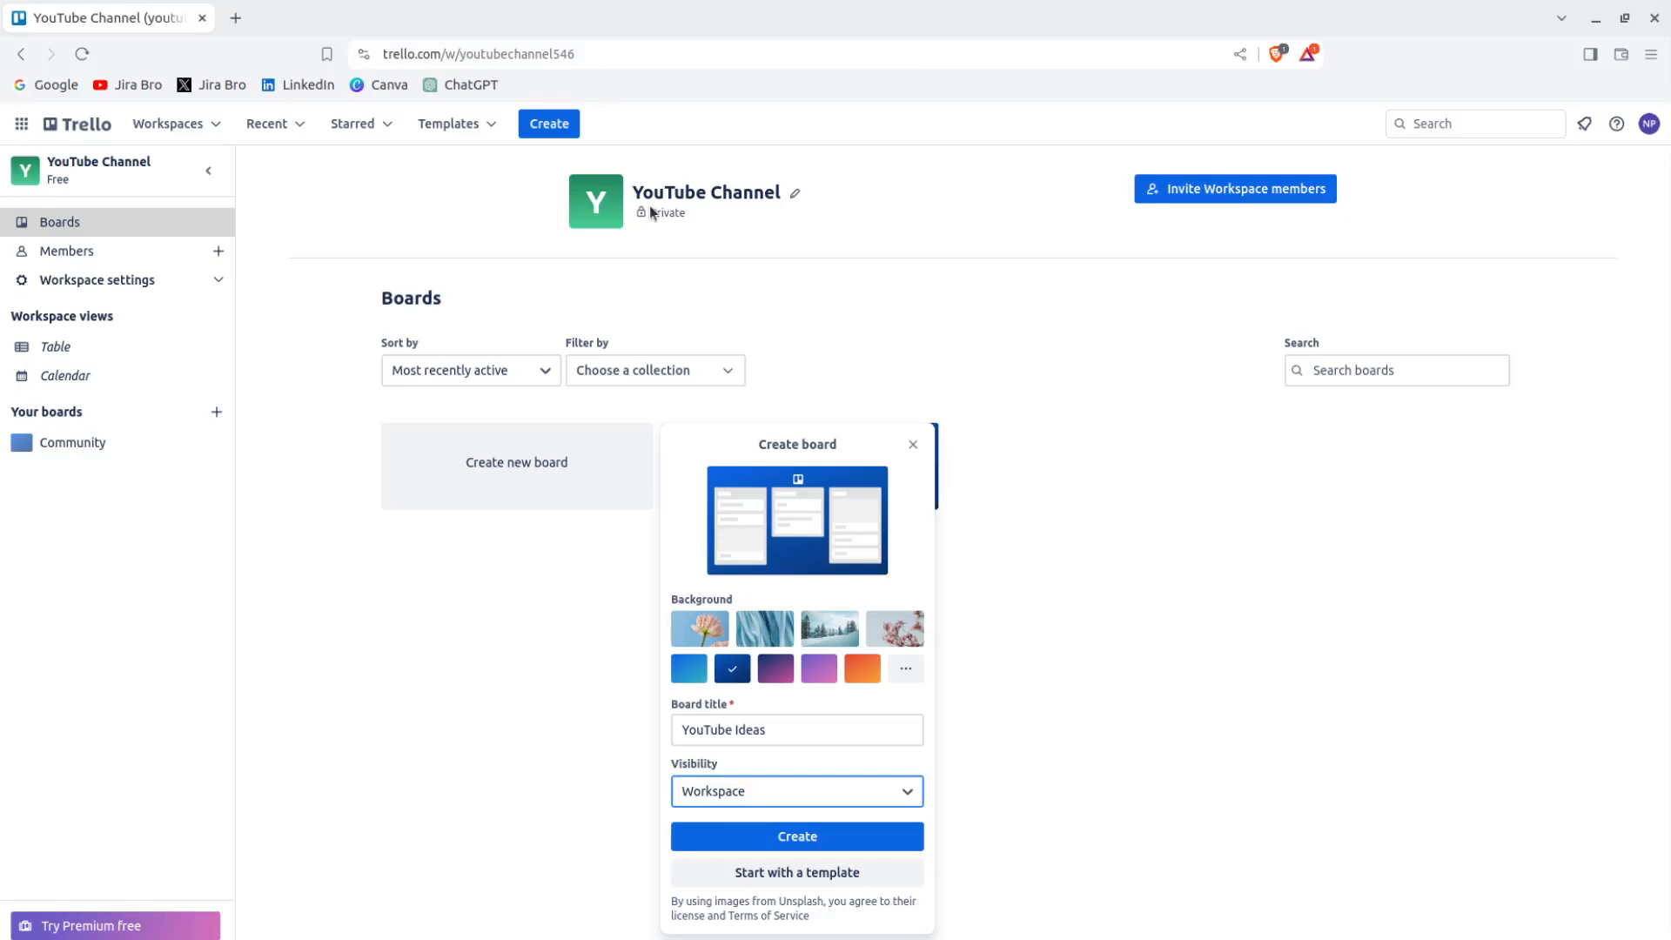
{"action": "left_click", "coordinate": [793, 838]}
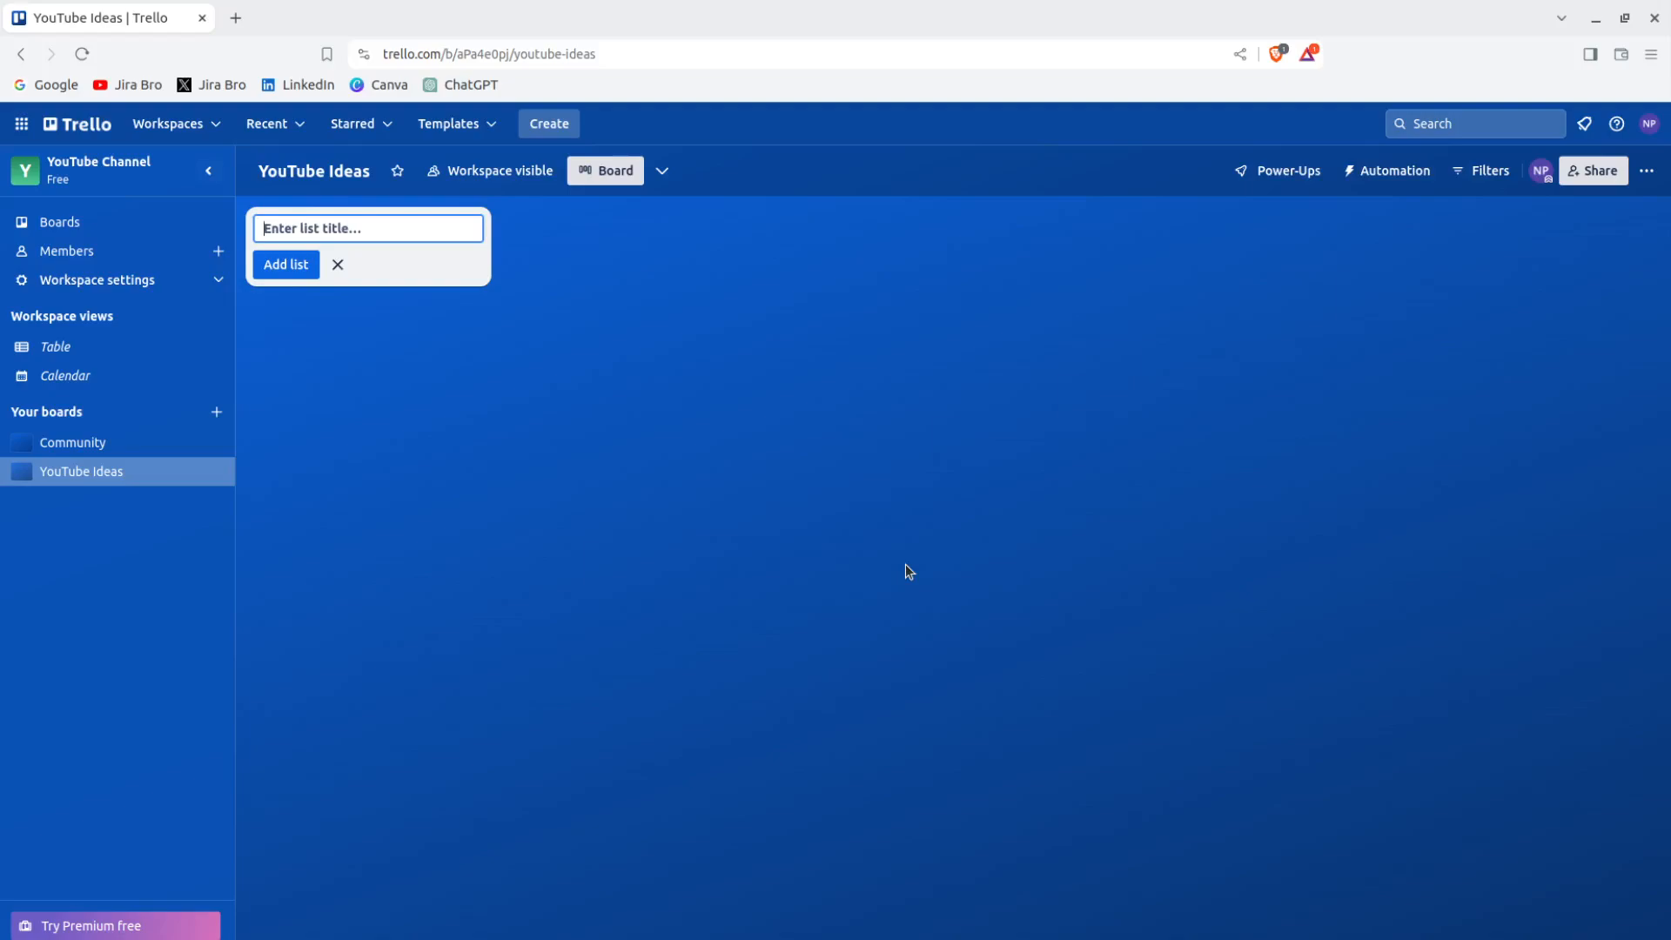
- Add the Brainstorming and Recording lists to the board
{"action": "type", "text": "Brainstorming"}
{"action": "key", "text": "Return"}
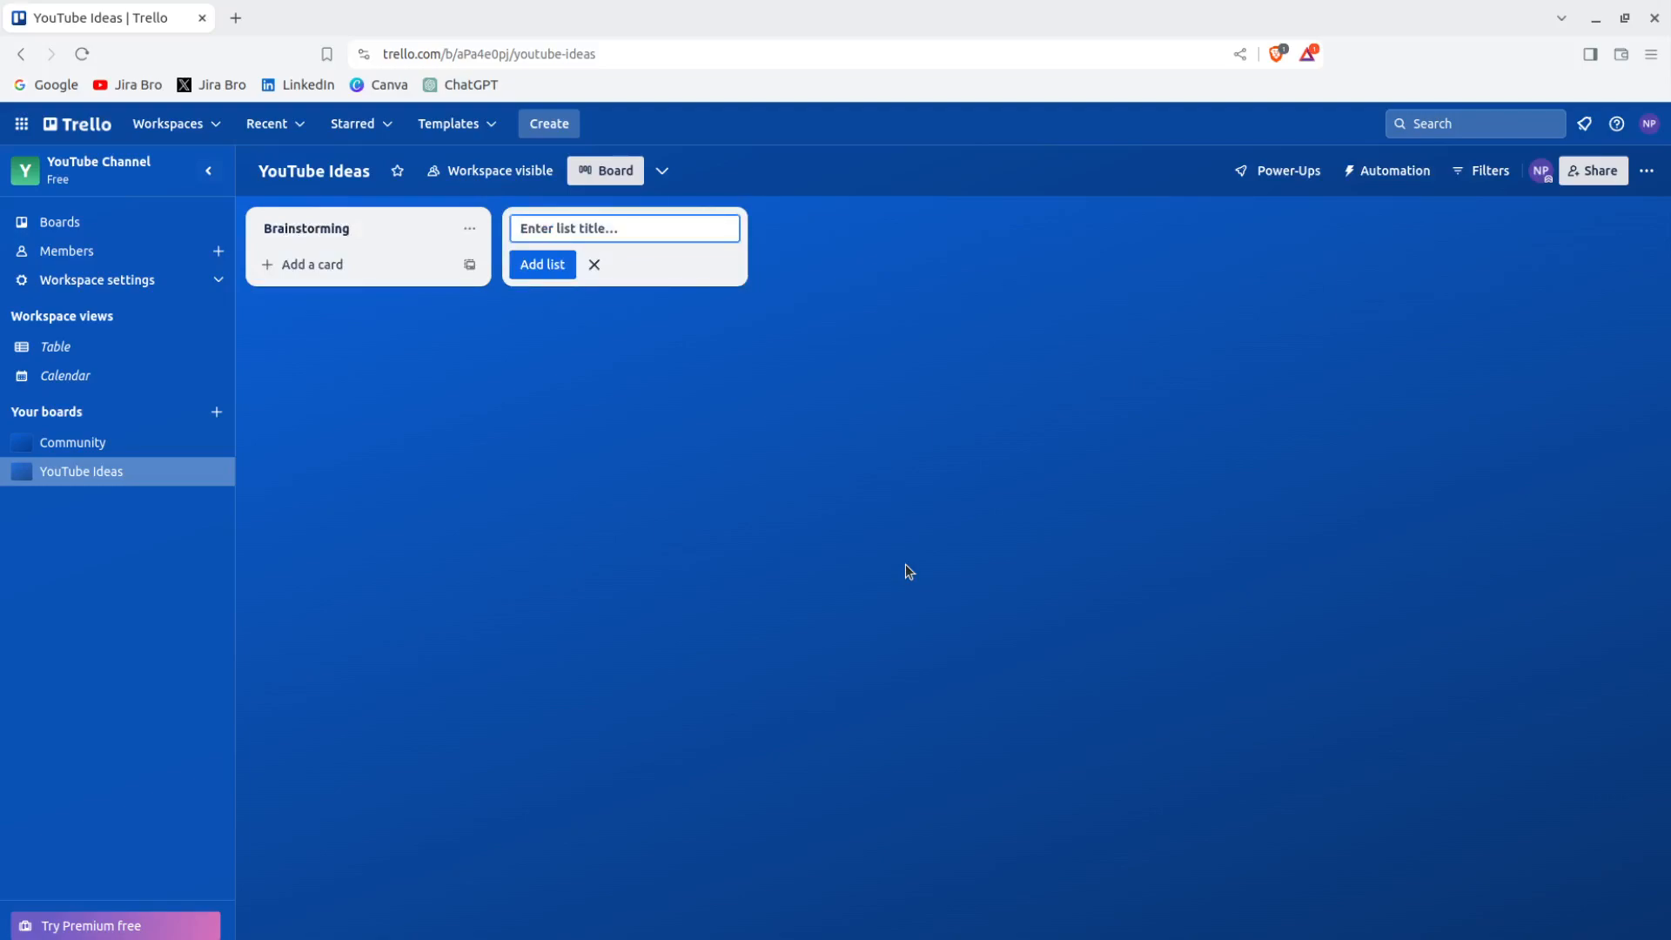
{"action": "type", "text": "Recot"}
{"action": "key", "text": "BackSpace"}
{"action": "type", "text": "rding"}
{"action": "key", "text": "Return"}
- Add the Editing and Published lists, then close the empty list form
{"action": "type", "text": "Editing"}
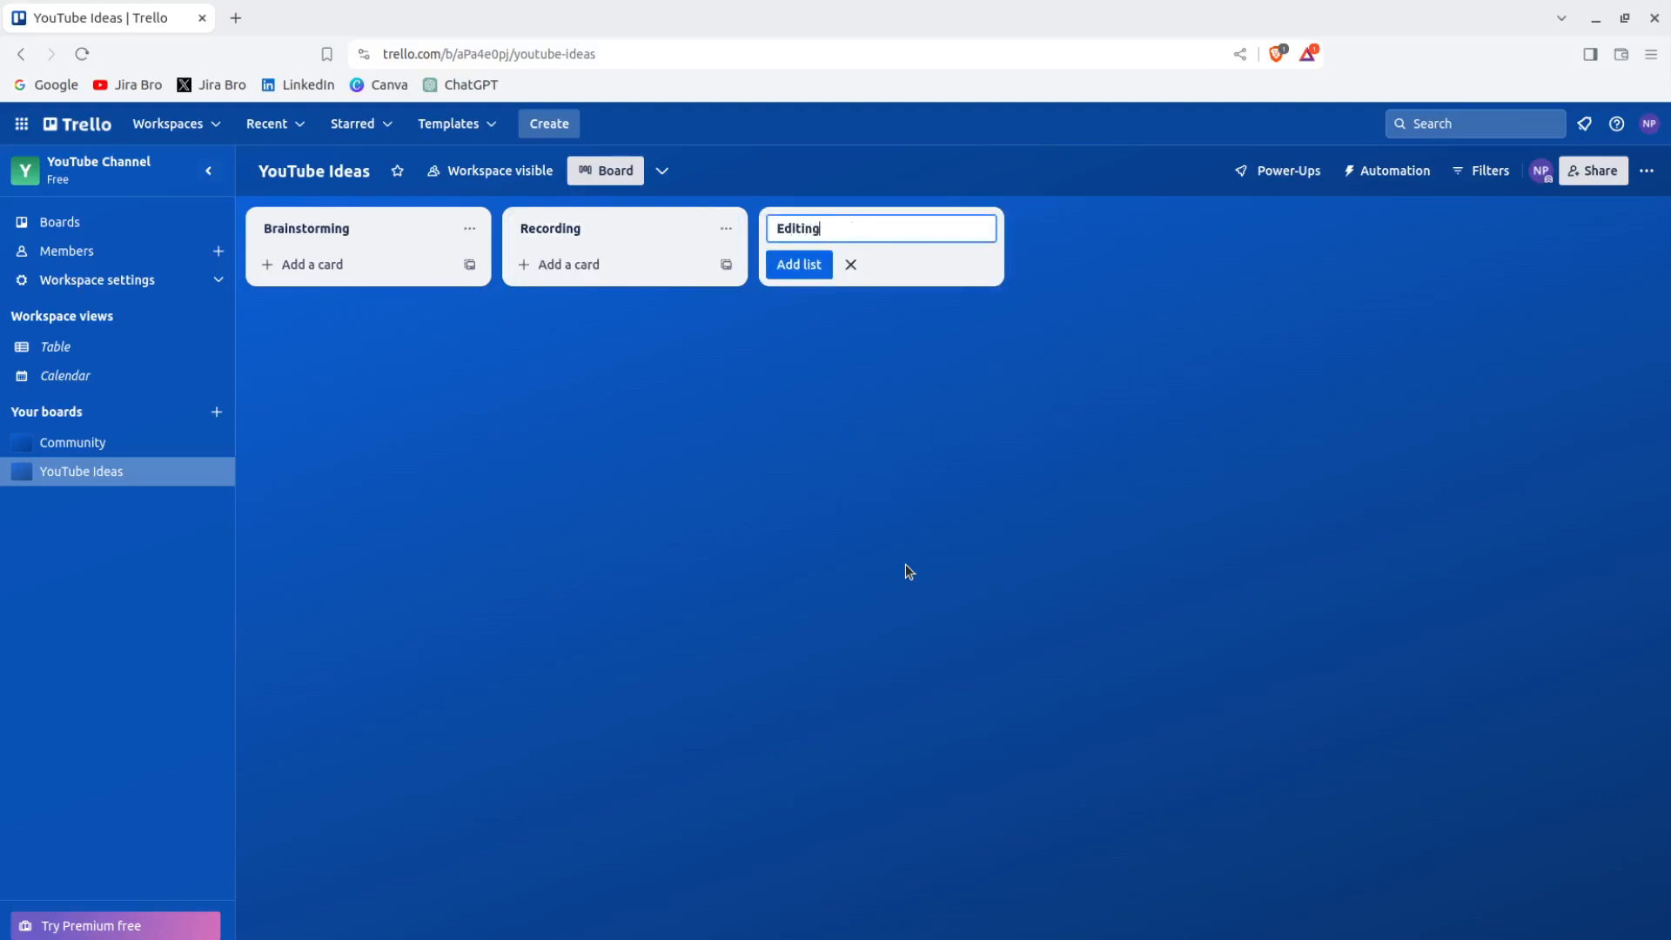
{"action": "key", "text": "Return"}
{"action": "type", "text": "PUbl"}
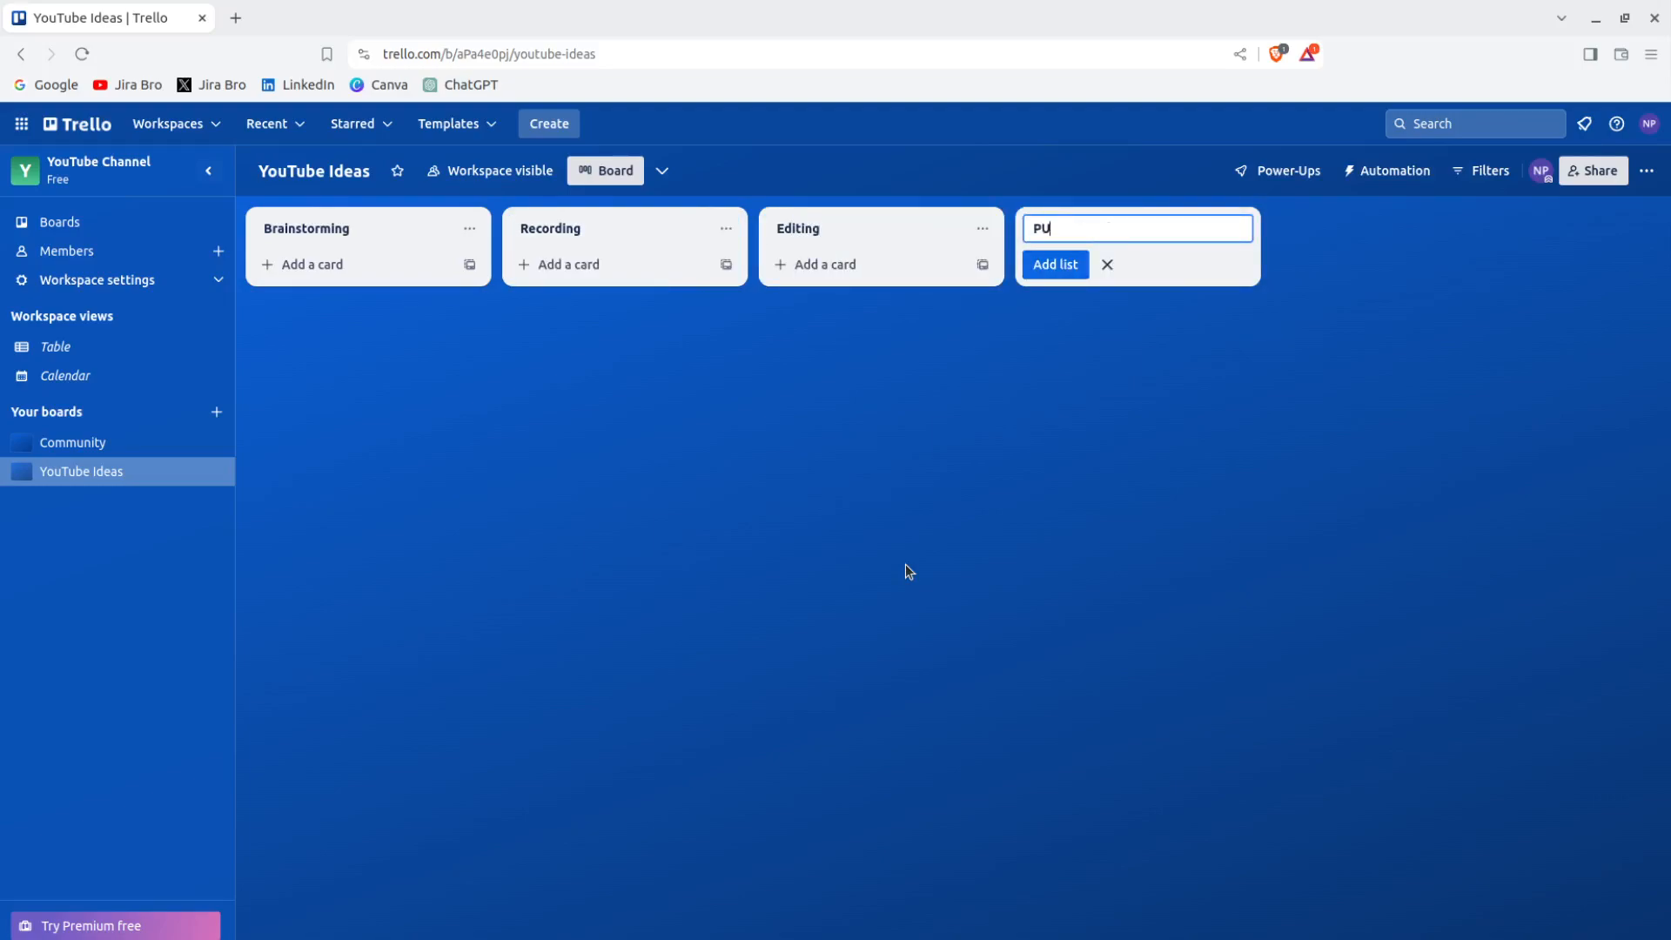
{"action": "key", "text": "BackSpace"}
{"action": "key", "text": "BackSpace"}
{"action": "key", "text": "BackSpace"}
{"action": "type", "text": "ublished"}
{"action": "key", "text": "Return"}
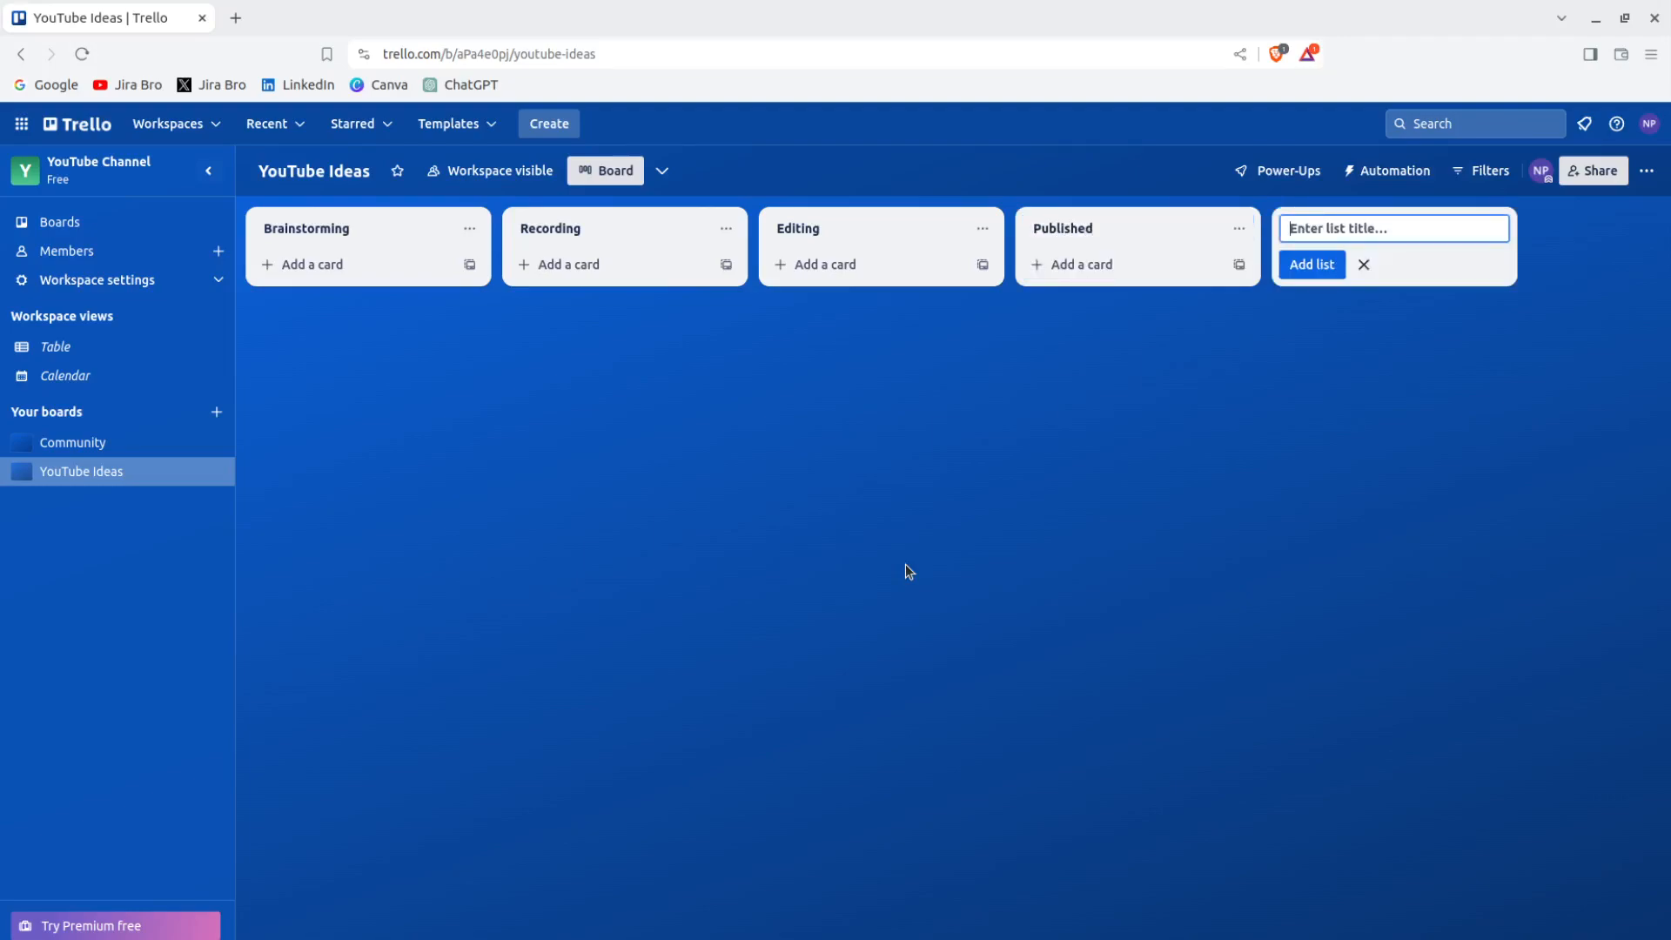
{"action": "left_click", "coordinate": [1363, 265]}
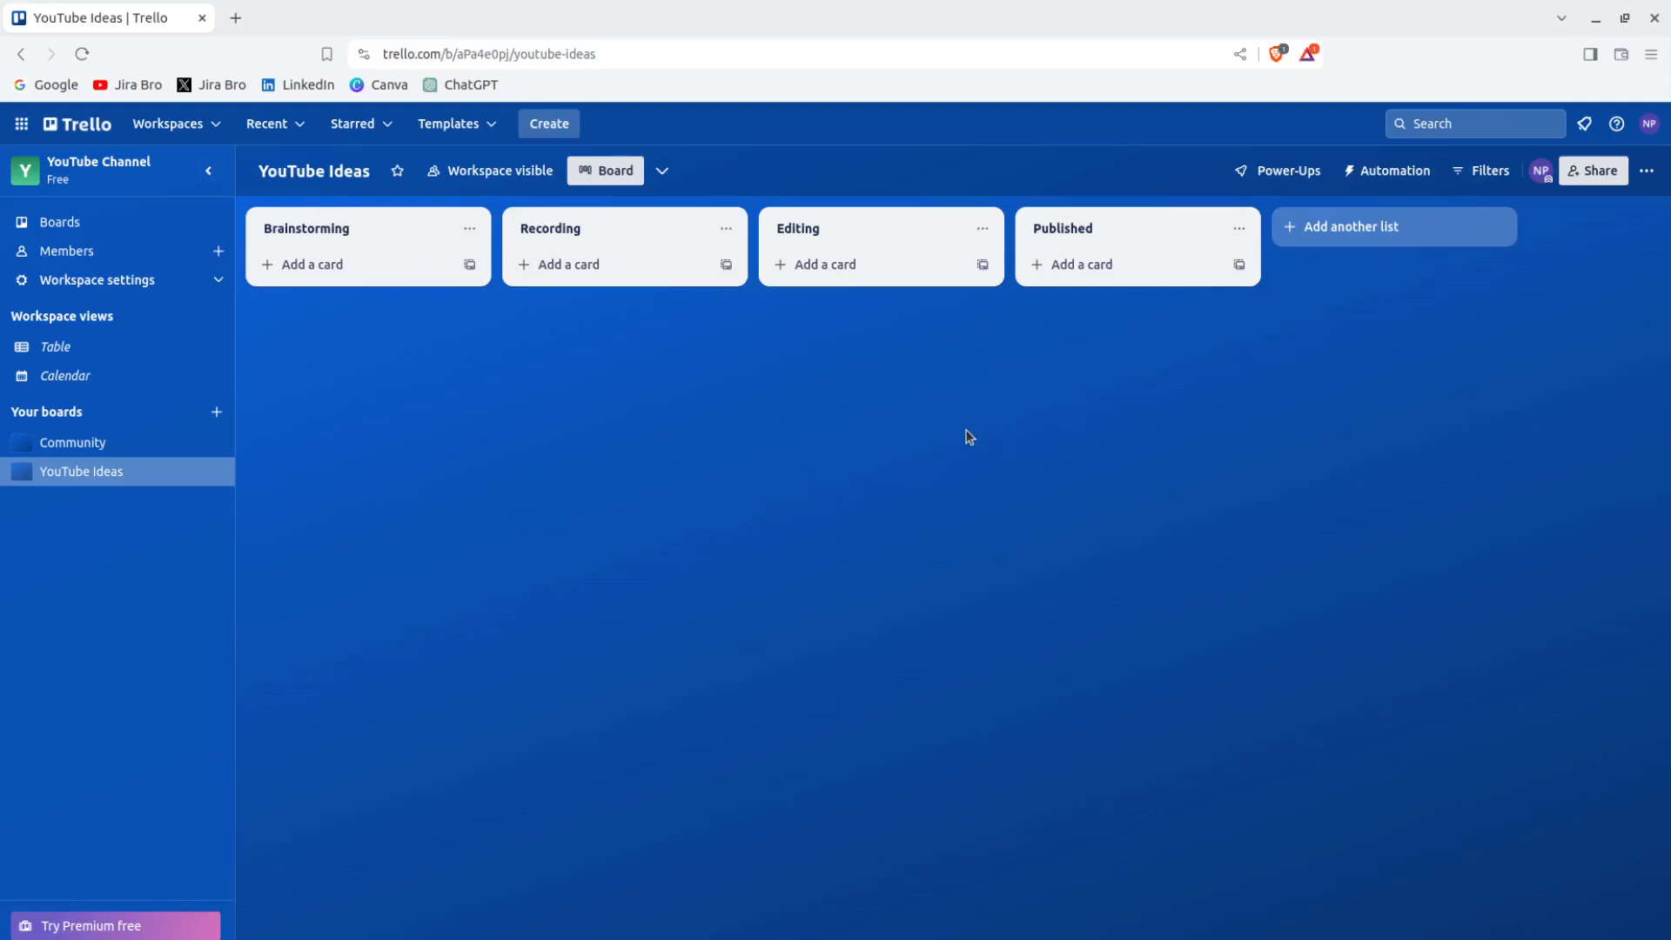
- Add the cards New idea, Thinking out loud and Thumbnail design to Brainstorming
{"action": "left_click", "coordinate": [337, 266]}
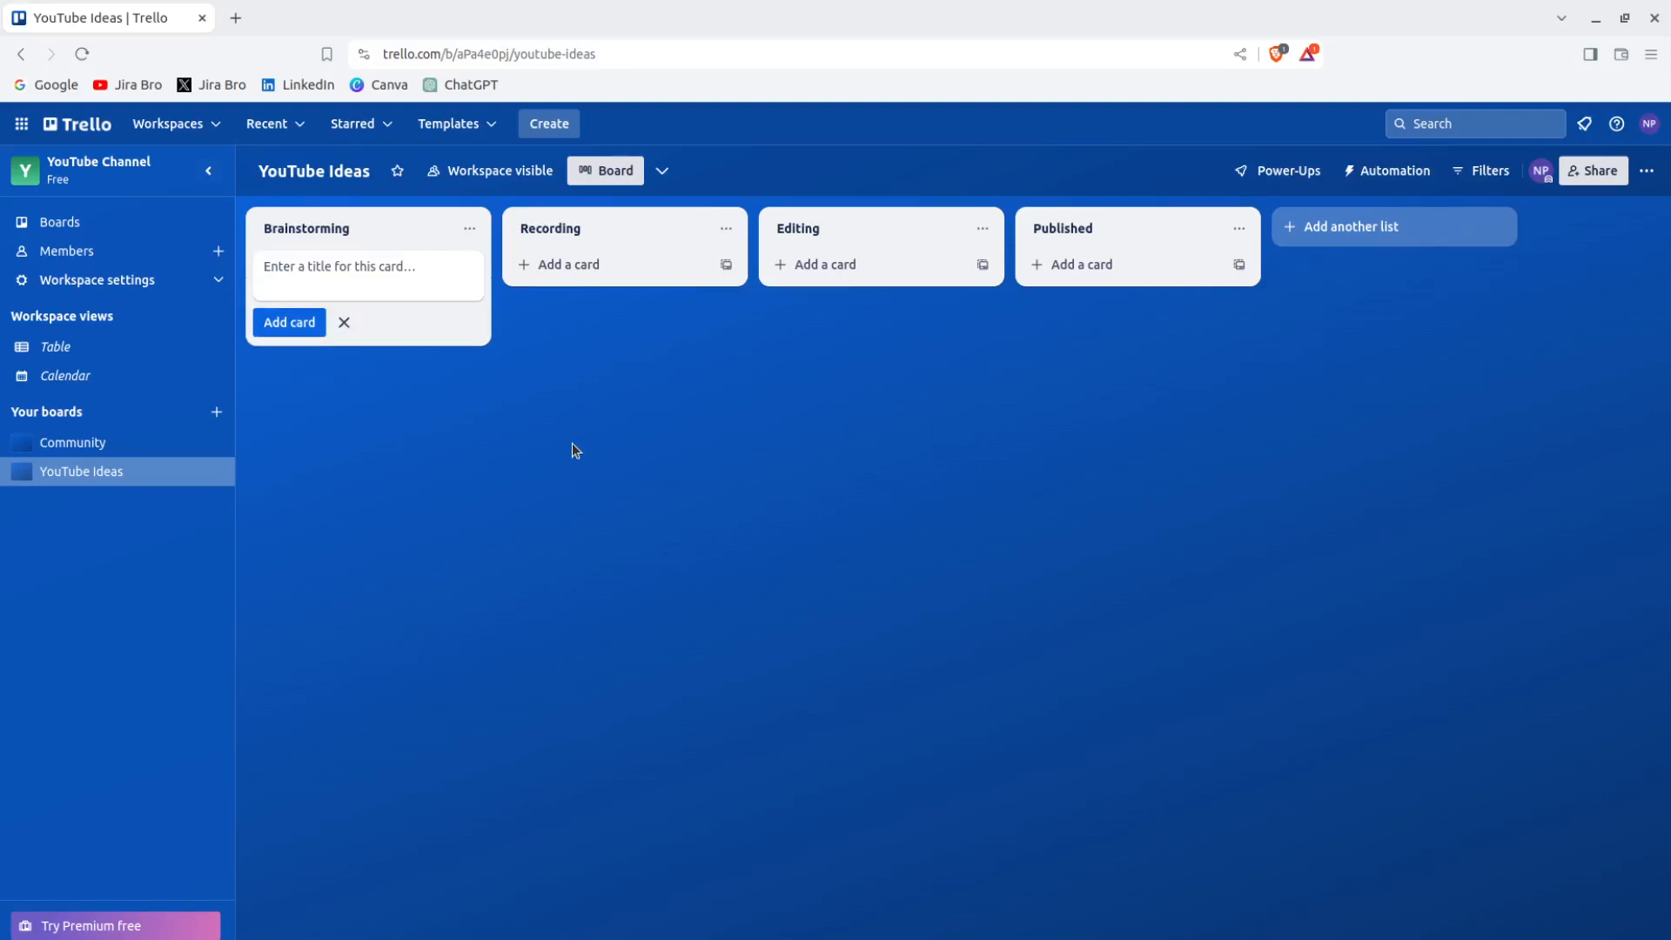
{"action": "type", "text": "New idea"}
{"action": "key", "text": "Return"}
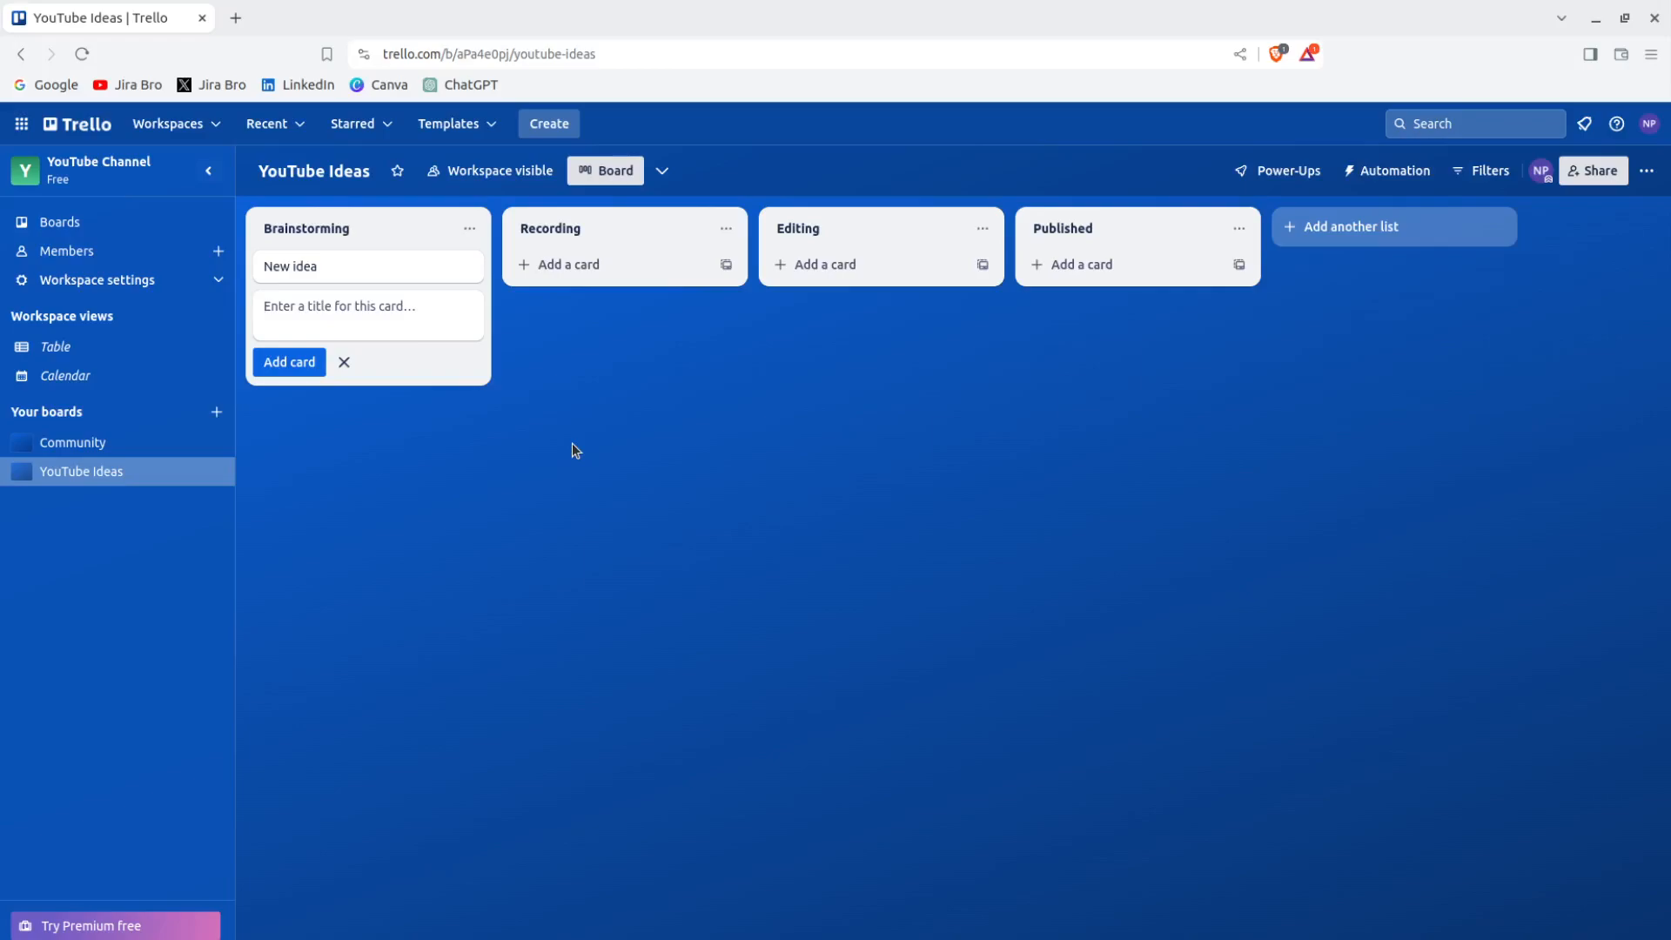
{"action": "type", "text": "Thinking out loud"}
{"action": "key", "text": "Return"}
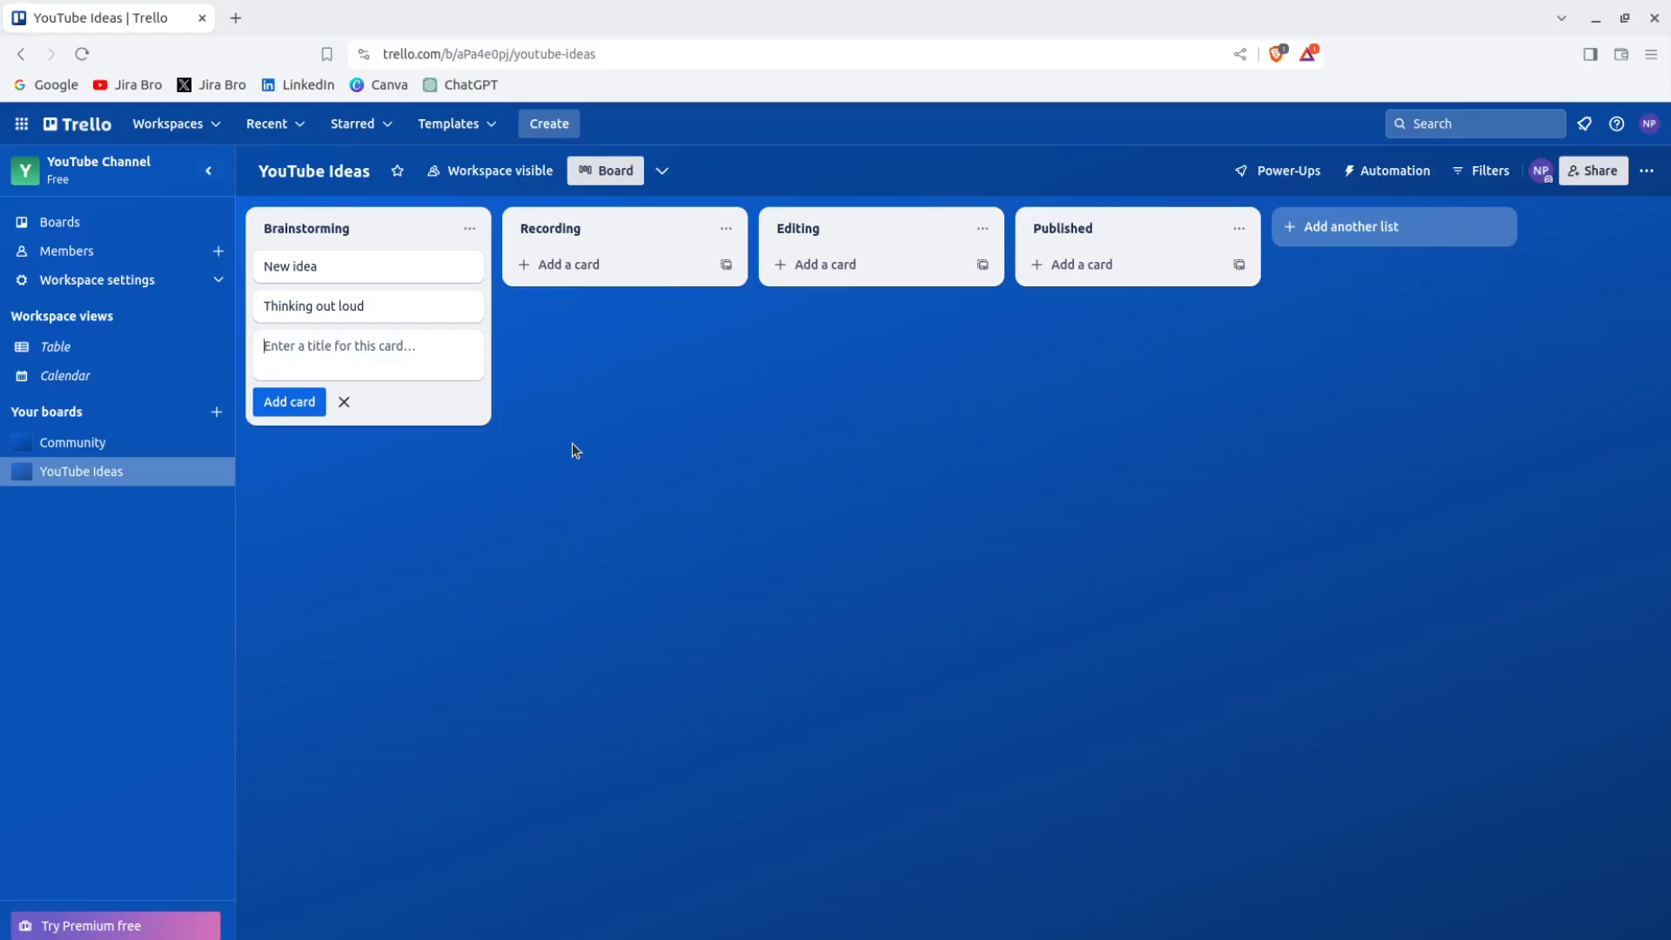
{"action": "type", "text": "Thumbnail design"}
{"action": "key", "text": "Return"}
{"action": "left_click", "coordinate": [574, 443]}
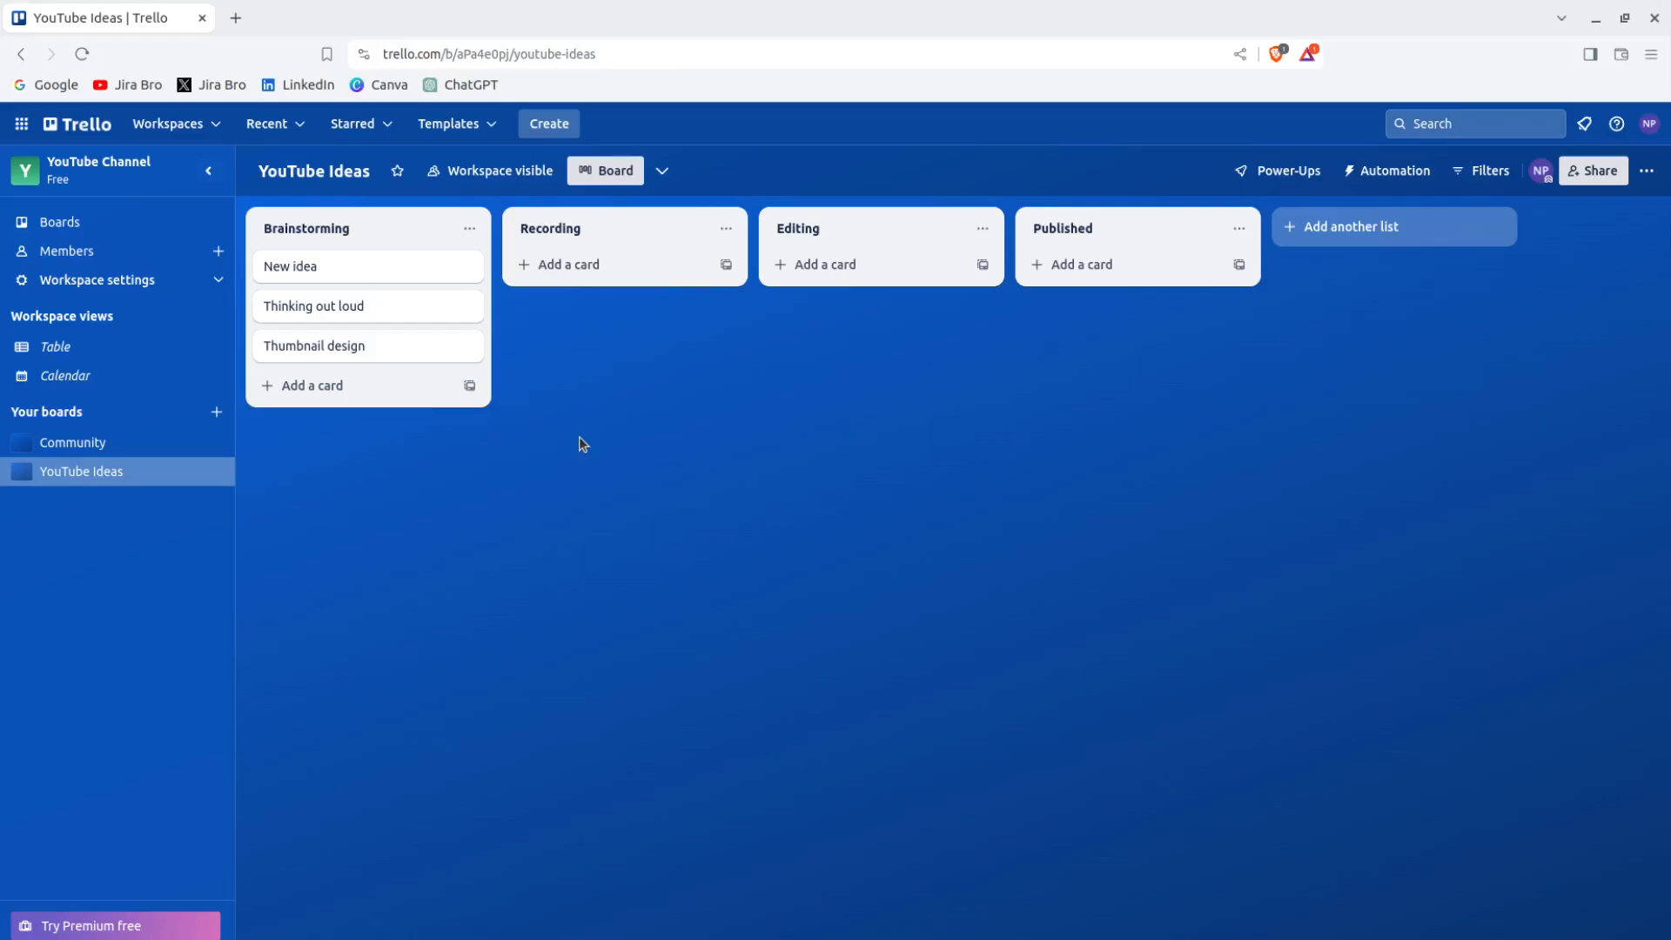
- Drag New idea into Recording, then look over Brainstorming's Card templates popup
{"action": "left_click_drag", "start_coordinate": [345, 265], "coordinate": [624, 266]}
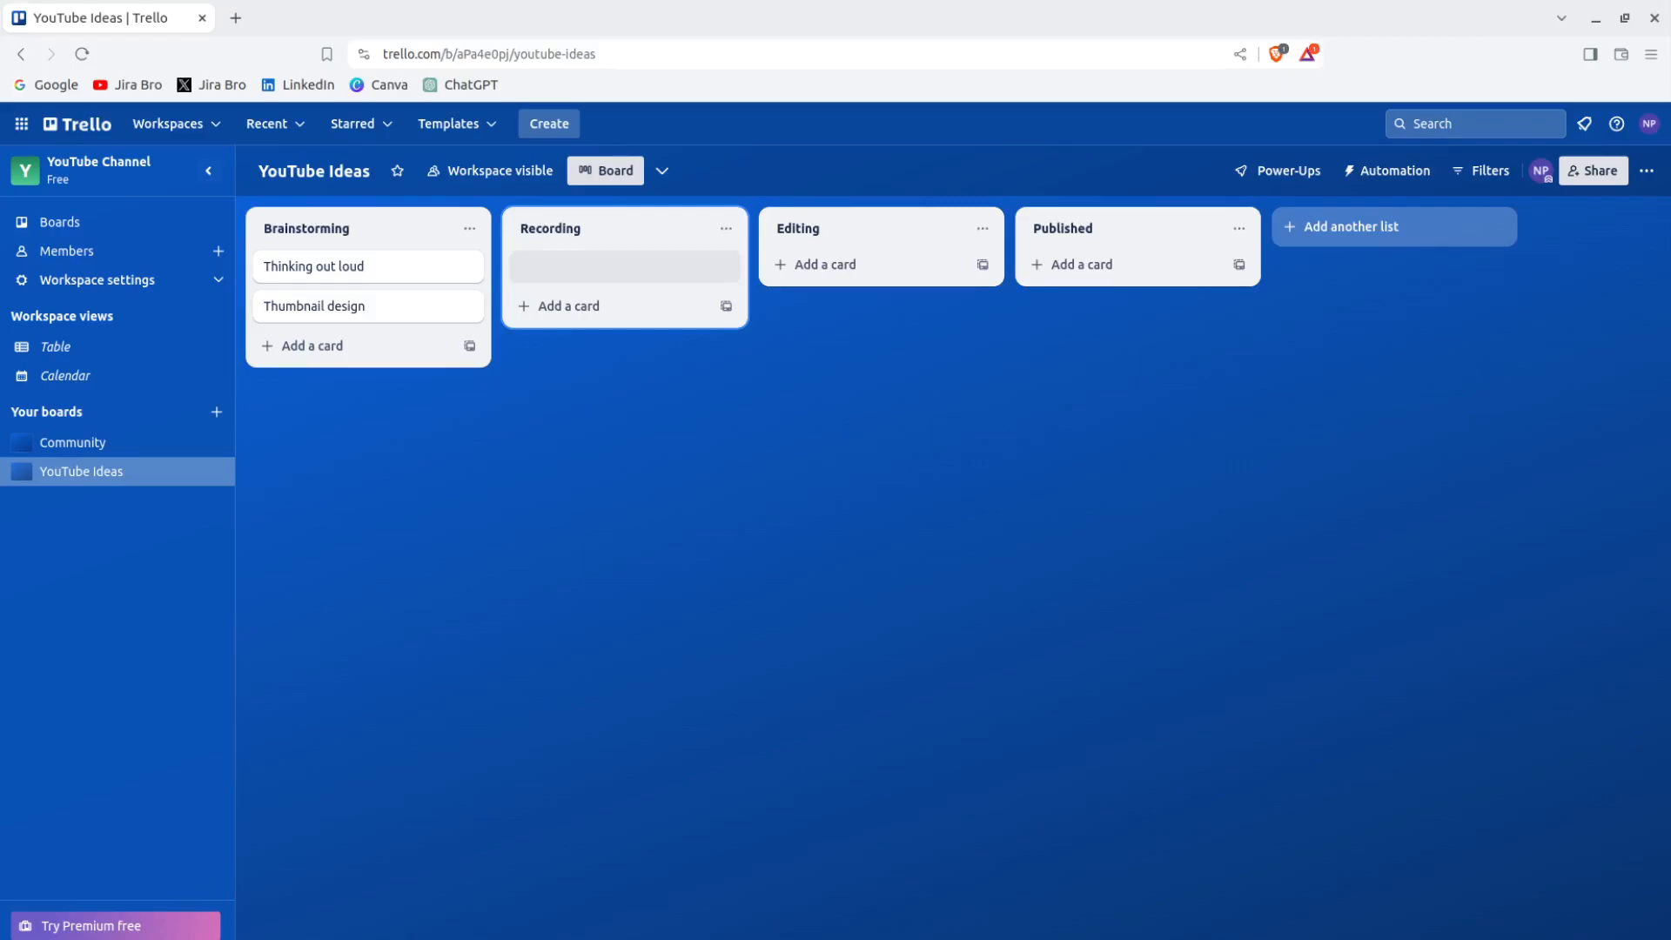
{"action": "left_click_drag", "start_coordinate": [624, 266], "coordinate": [604, 481]}
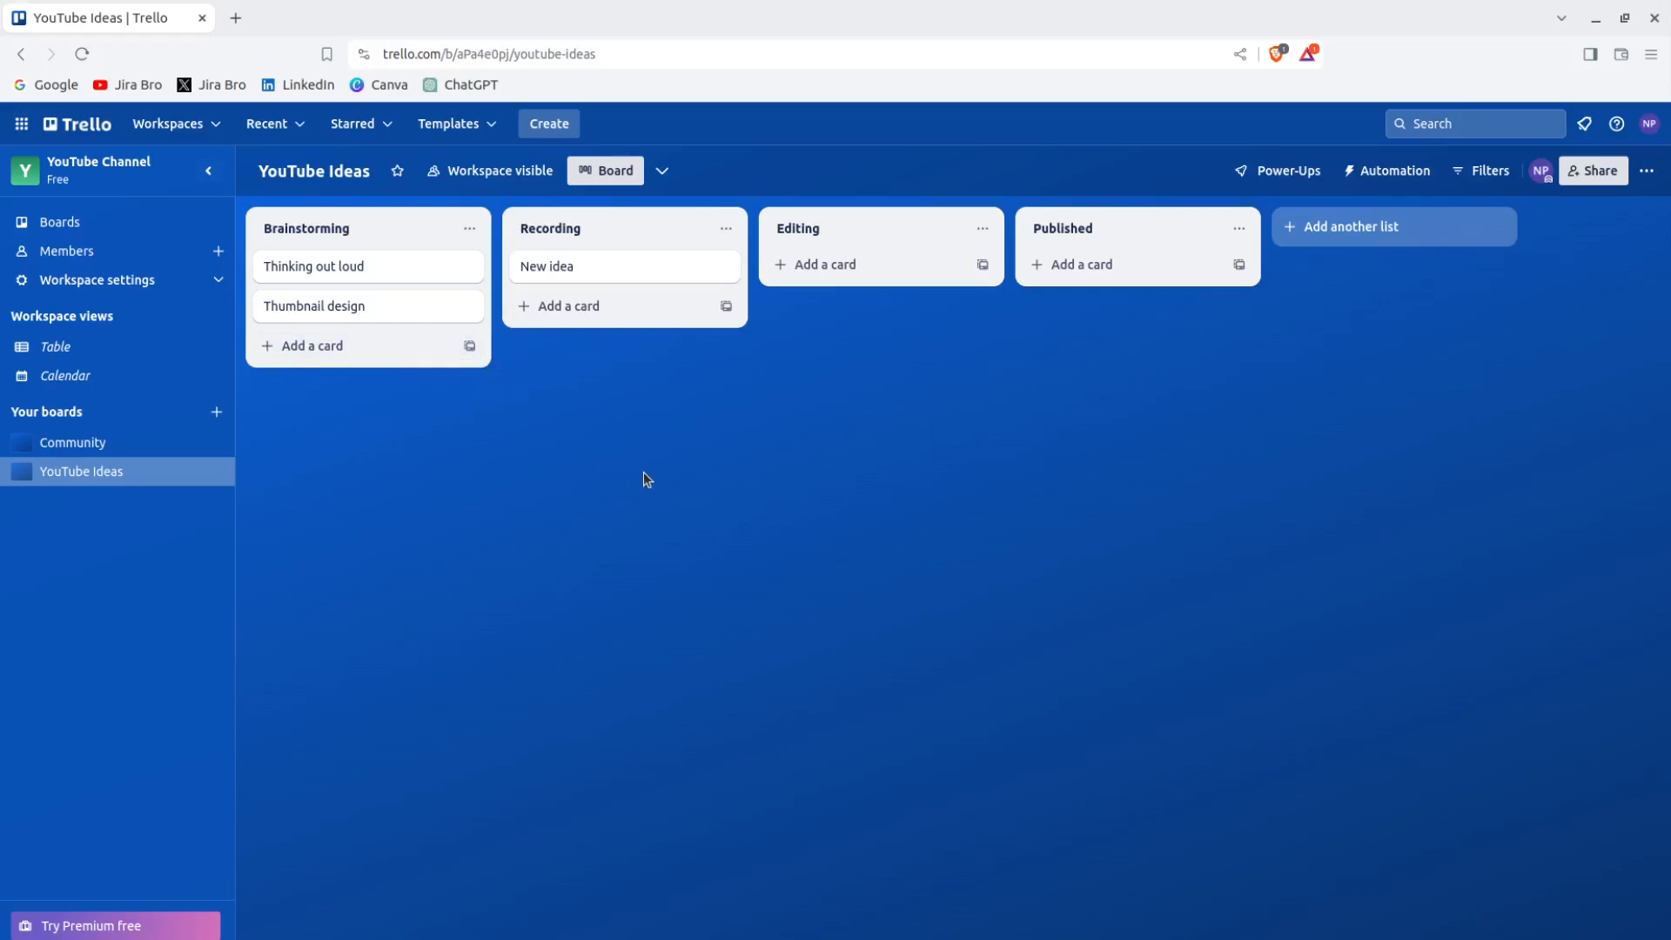
{"action": "left_click", "coordinate": [469, 346]}
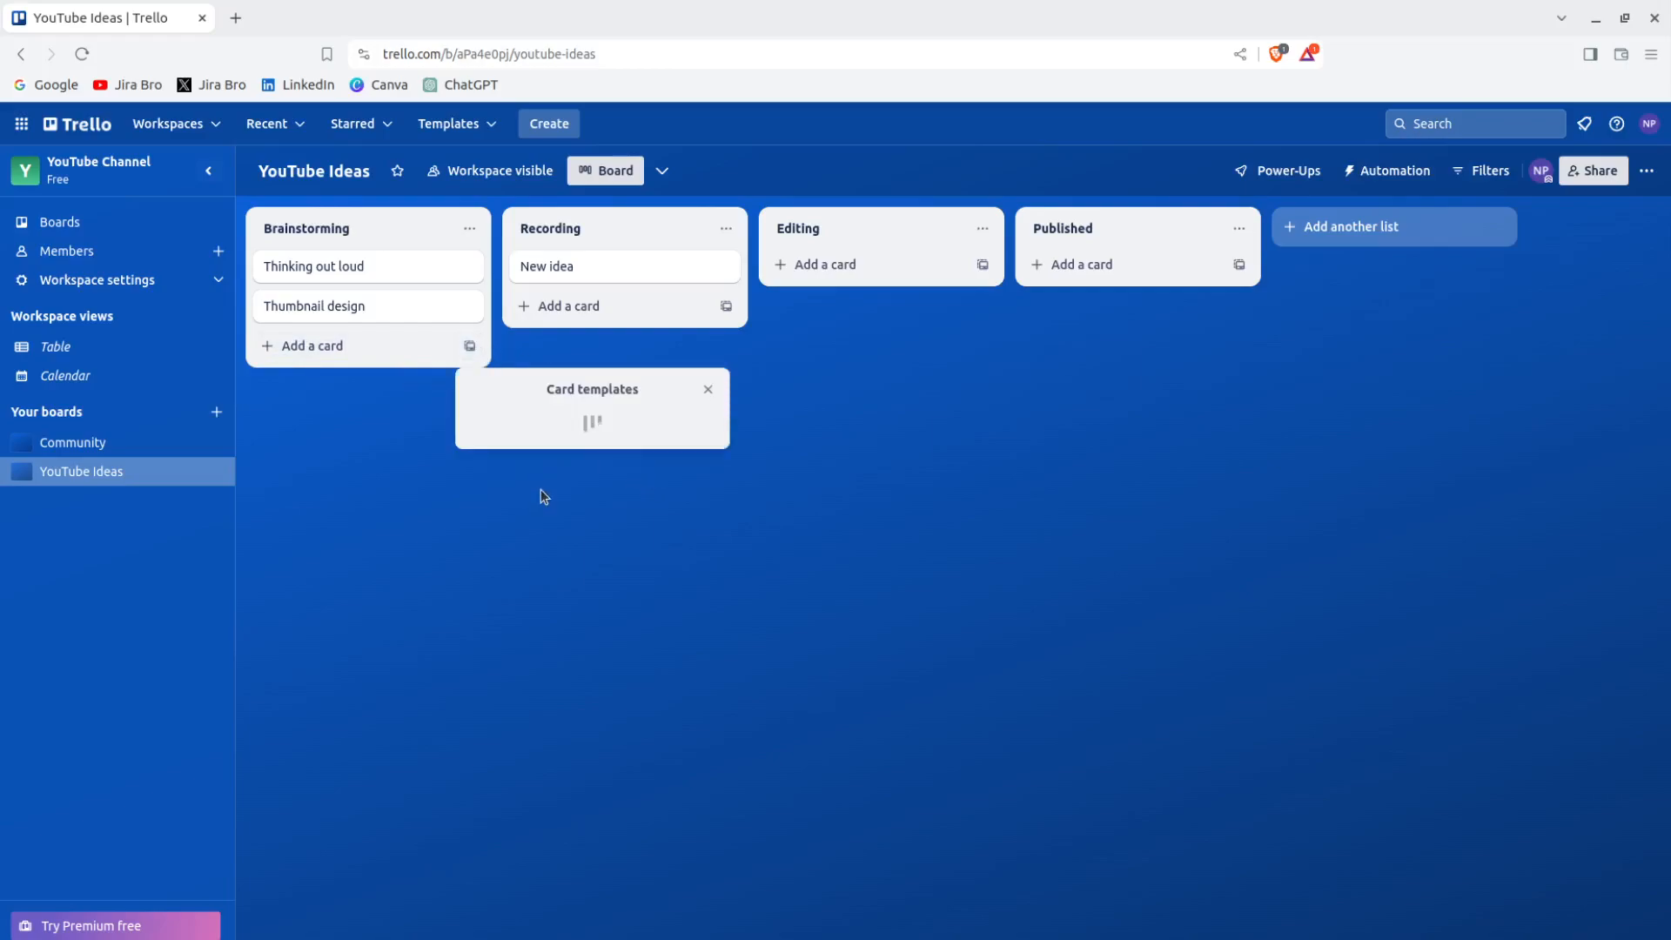
{"action": "left_click_drag", "start_coordinate": [538, 423], "coordinate": [714, 428]}
{"action": "left_click", "coordinate": [714, 428]}
{"action": "left_click_drag", "start_coordinate": [553, 424], "coordinate": [599, 438]}
{"action": "left_click", "coordinate": [599, 438]}
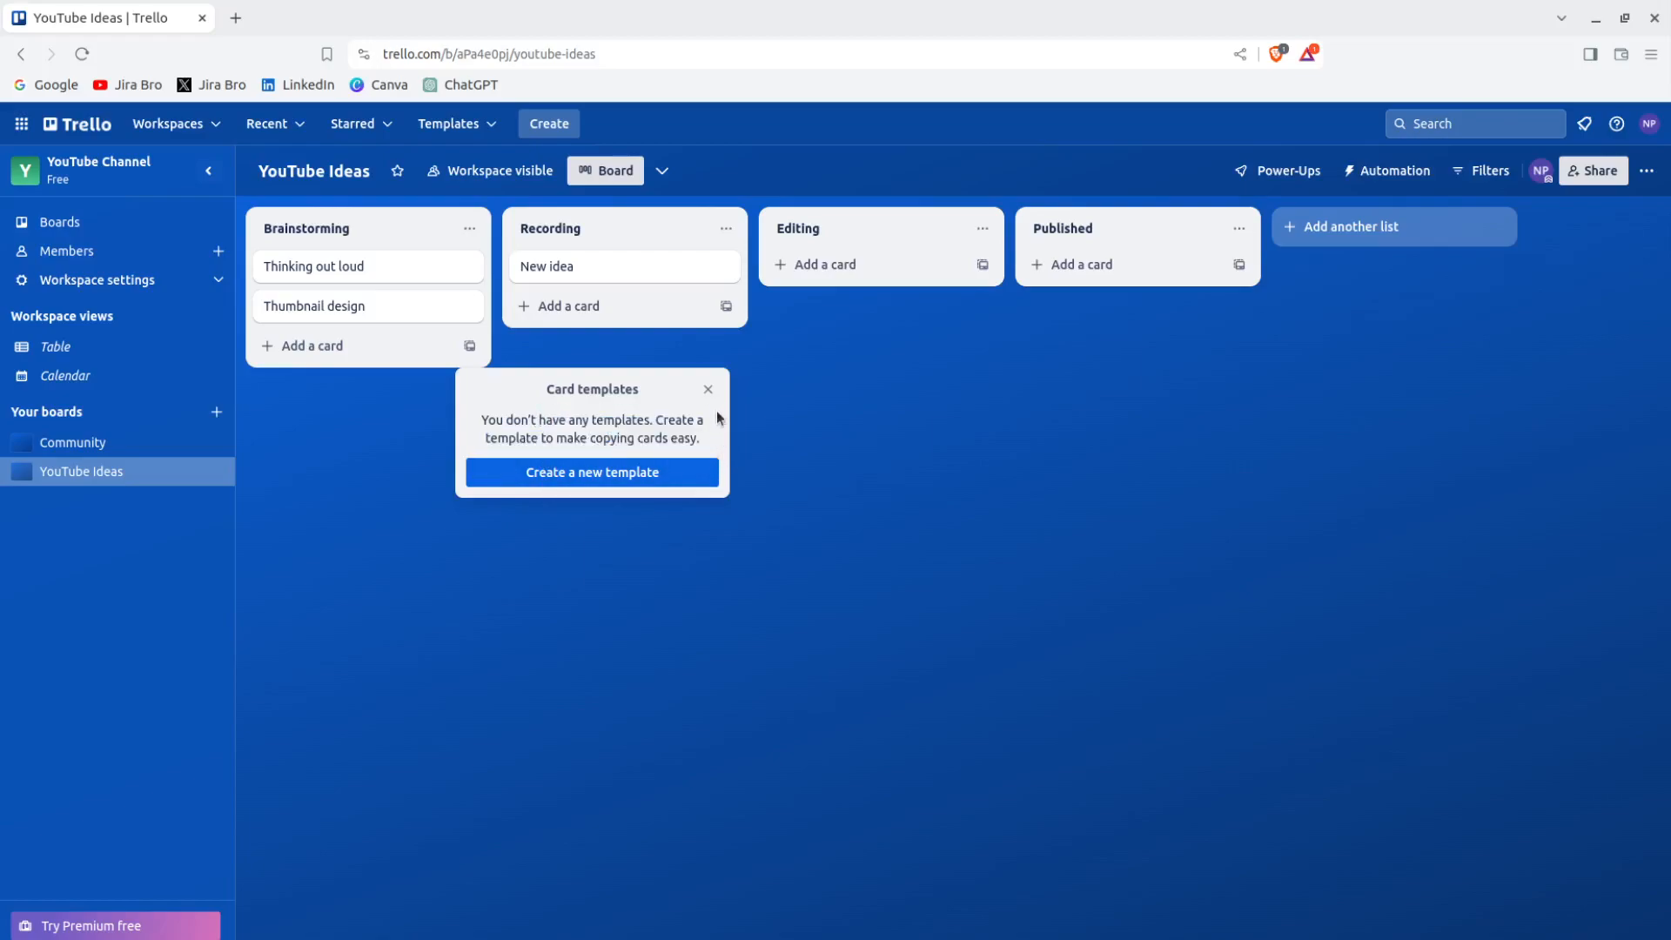
{"action": "left_click", "coordinate": [707, 389]}
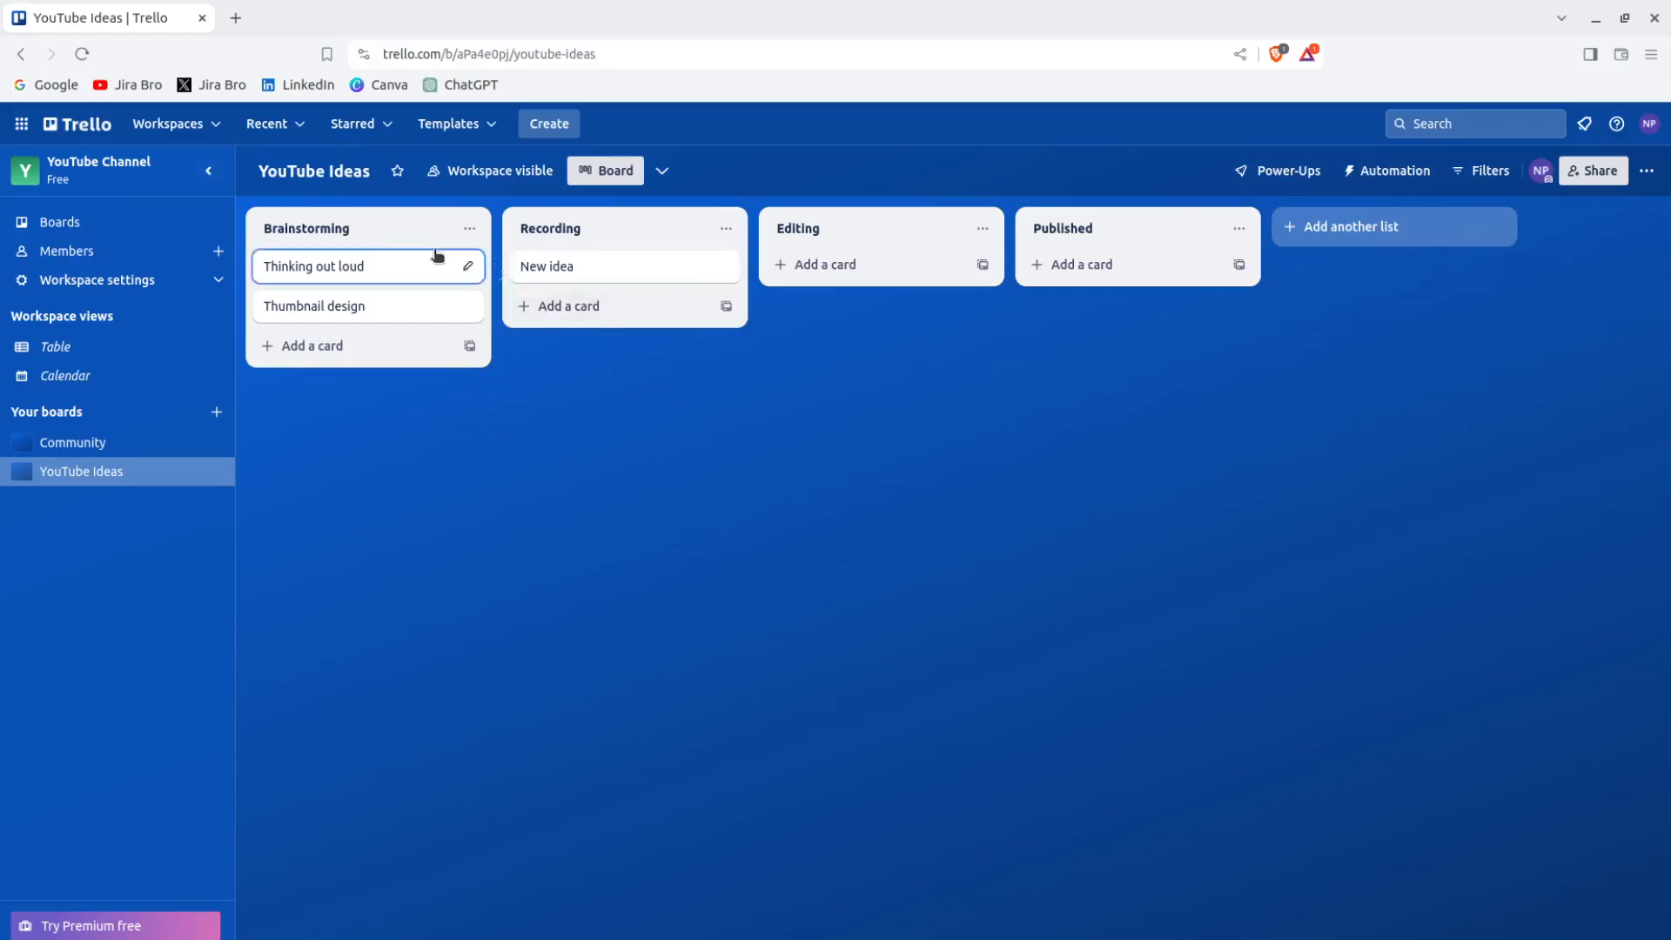
- Open Thinking out loud, watch it, and browse the description's Text styles, Lists and Insert menus
{"action": "left_click", "coordinate": [306, 265]}
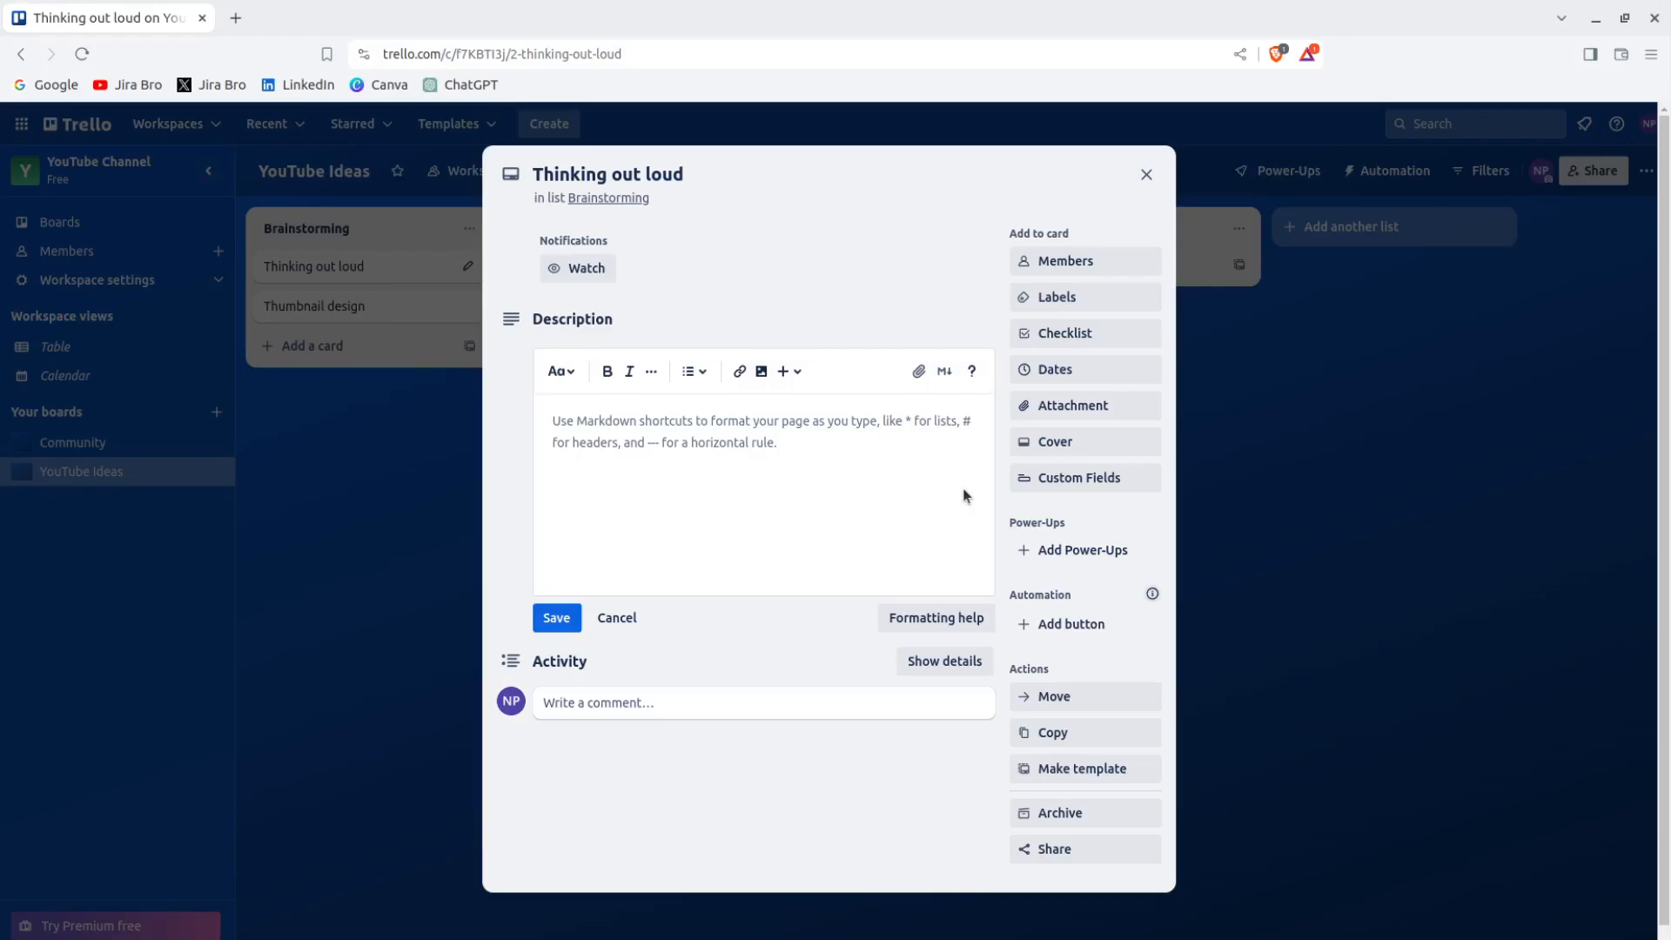
{"action": "left_click", "coordinate": [586, 270]}
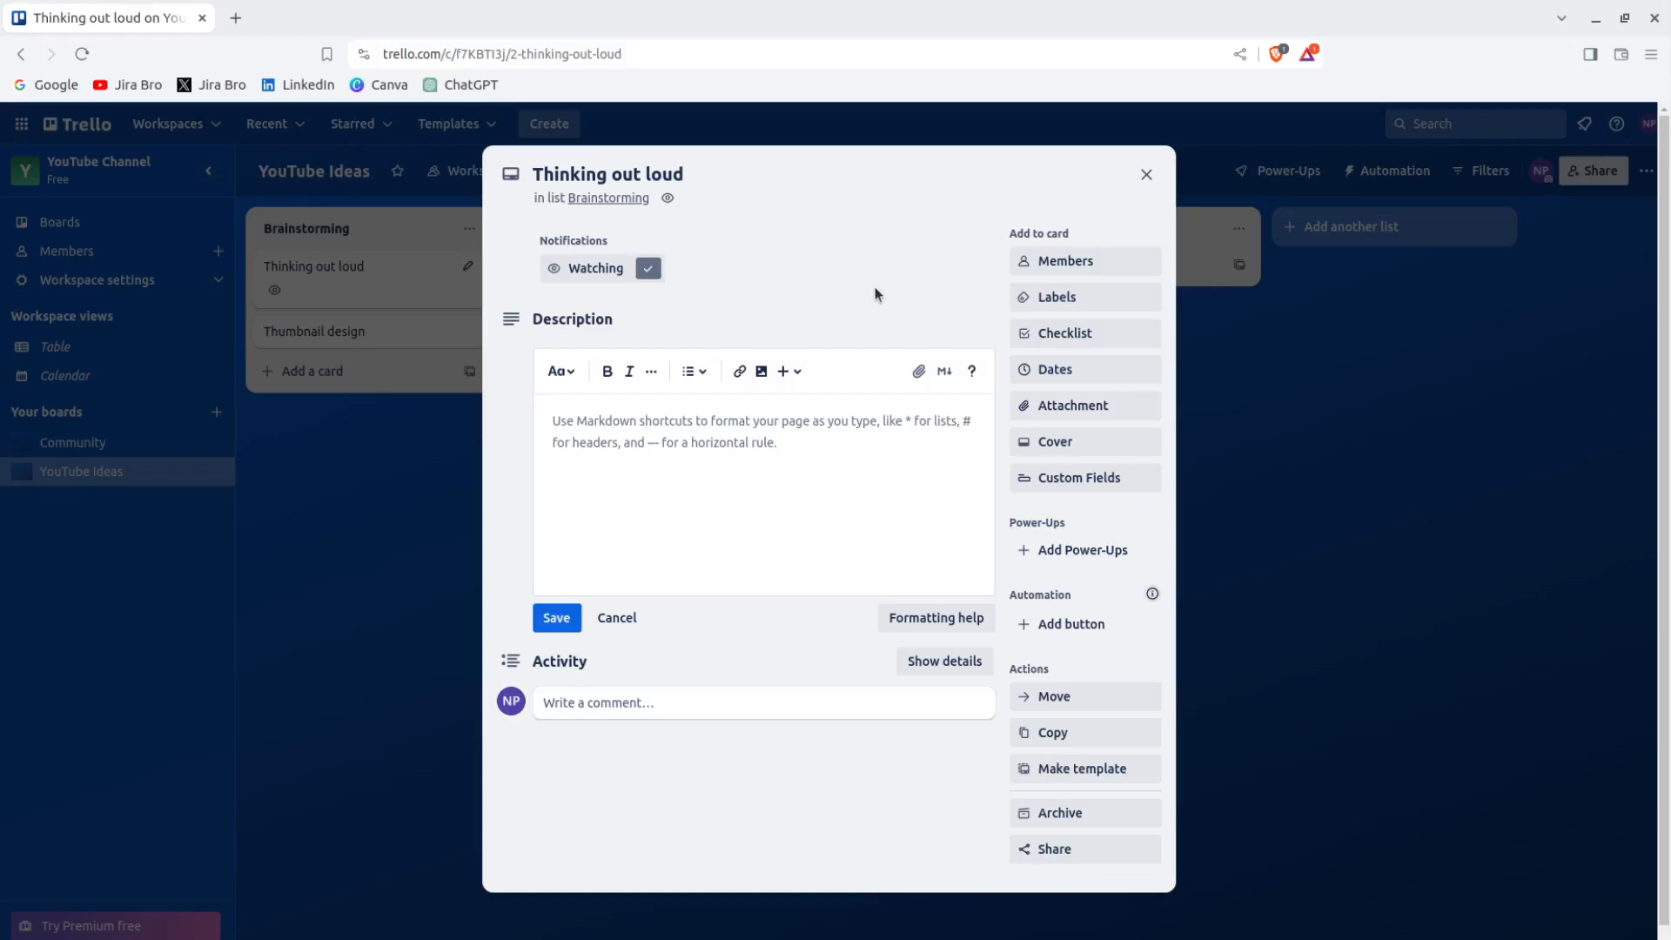
{"action": "left_click", "coordinate": [887, 533]}
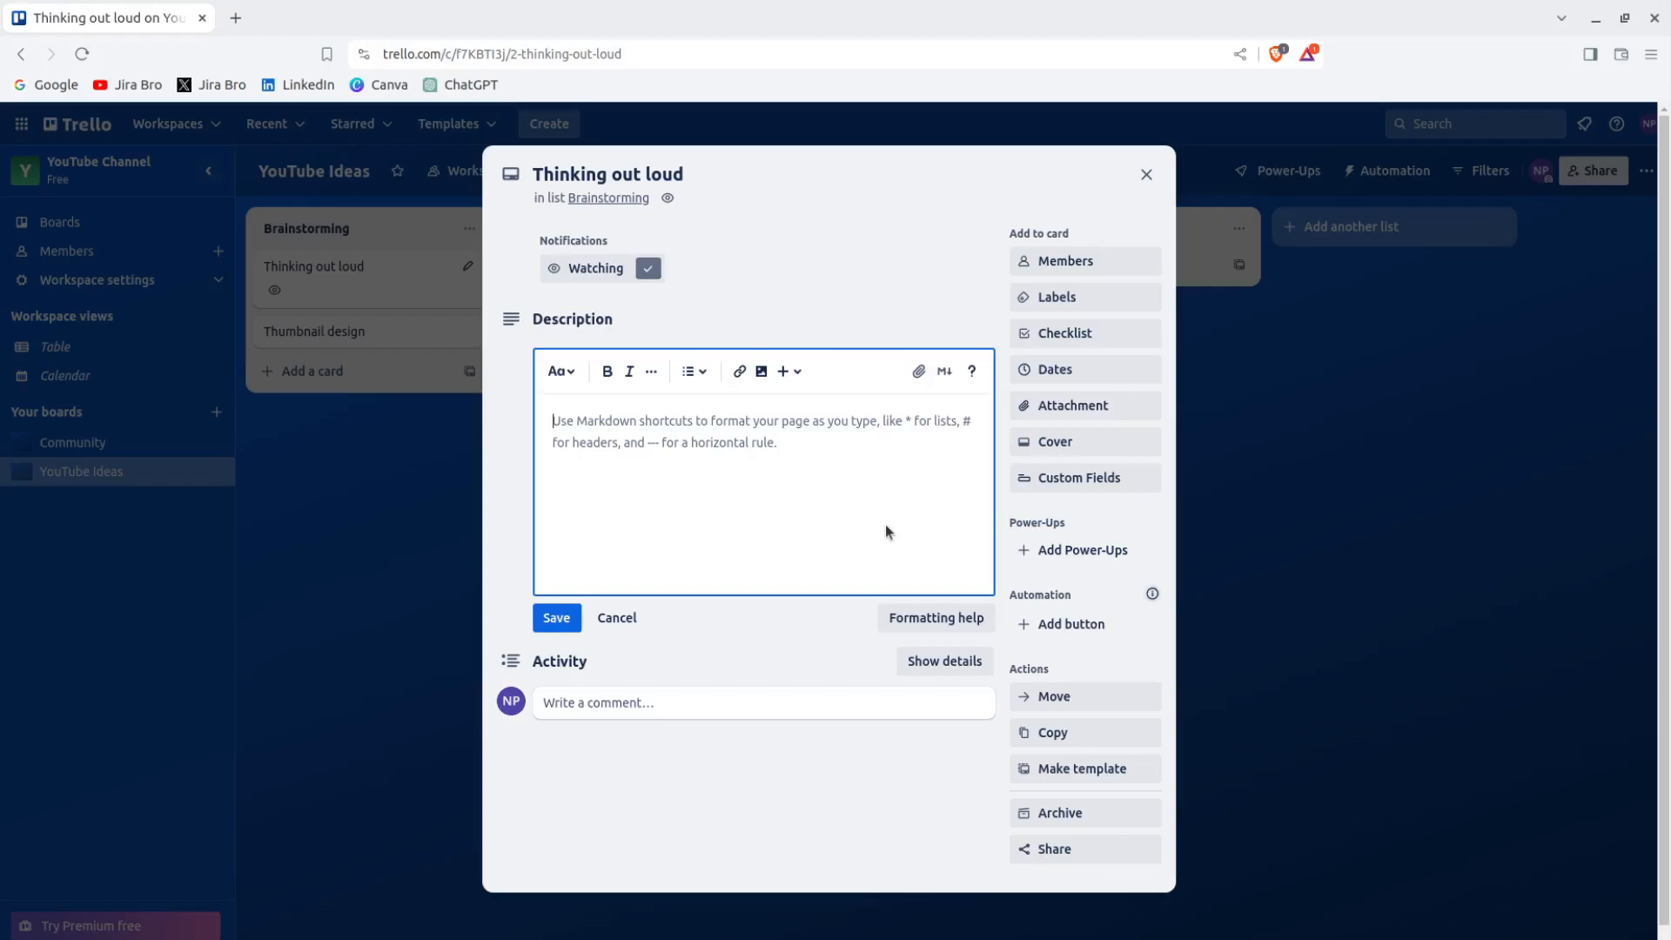
{"action": "left_click", "coordinate": [559, 370]}
{"action": "left_click", "coordinate": [561, 372]}
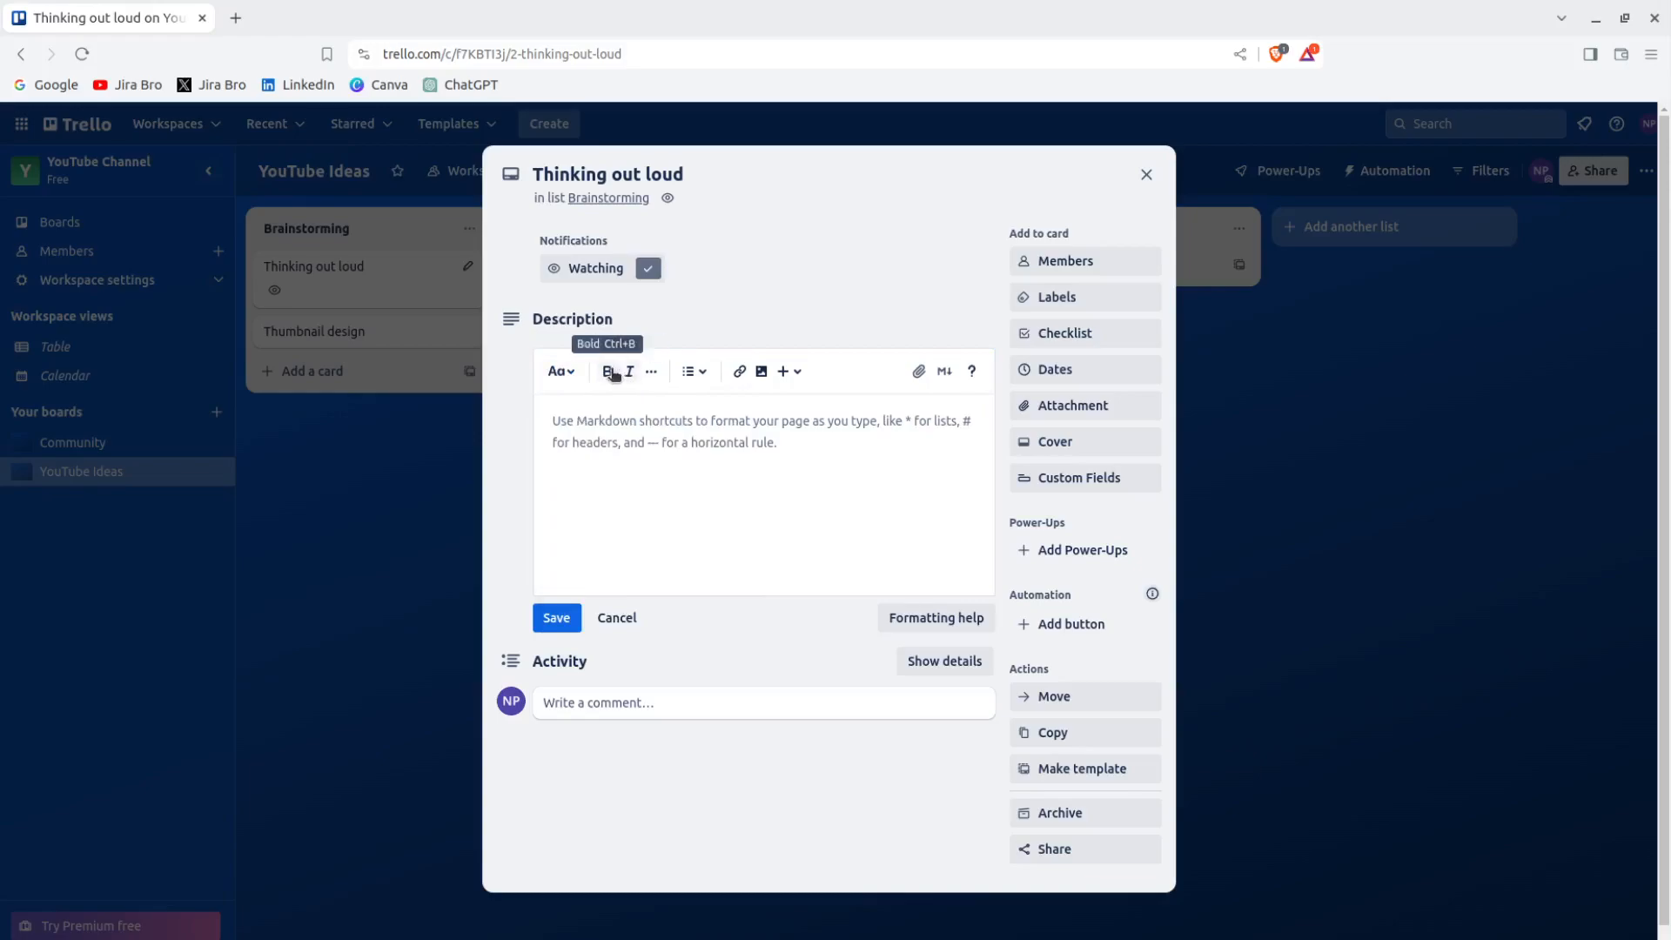
{"action": "left_click", "coordinate": [704, 374]}
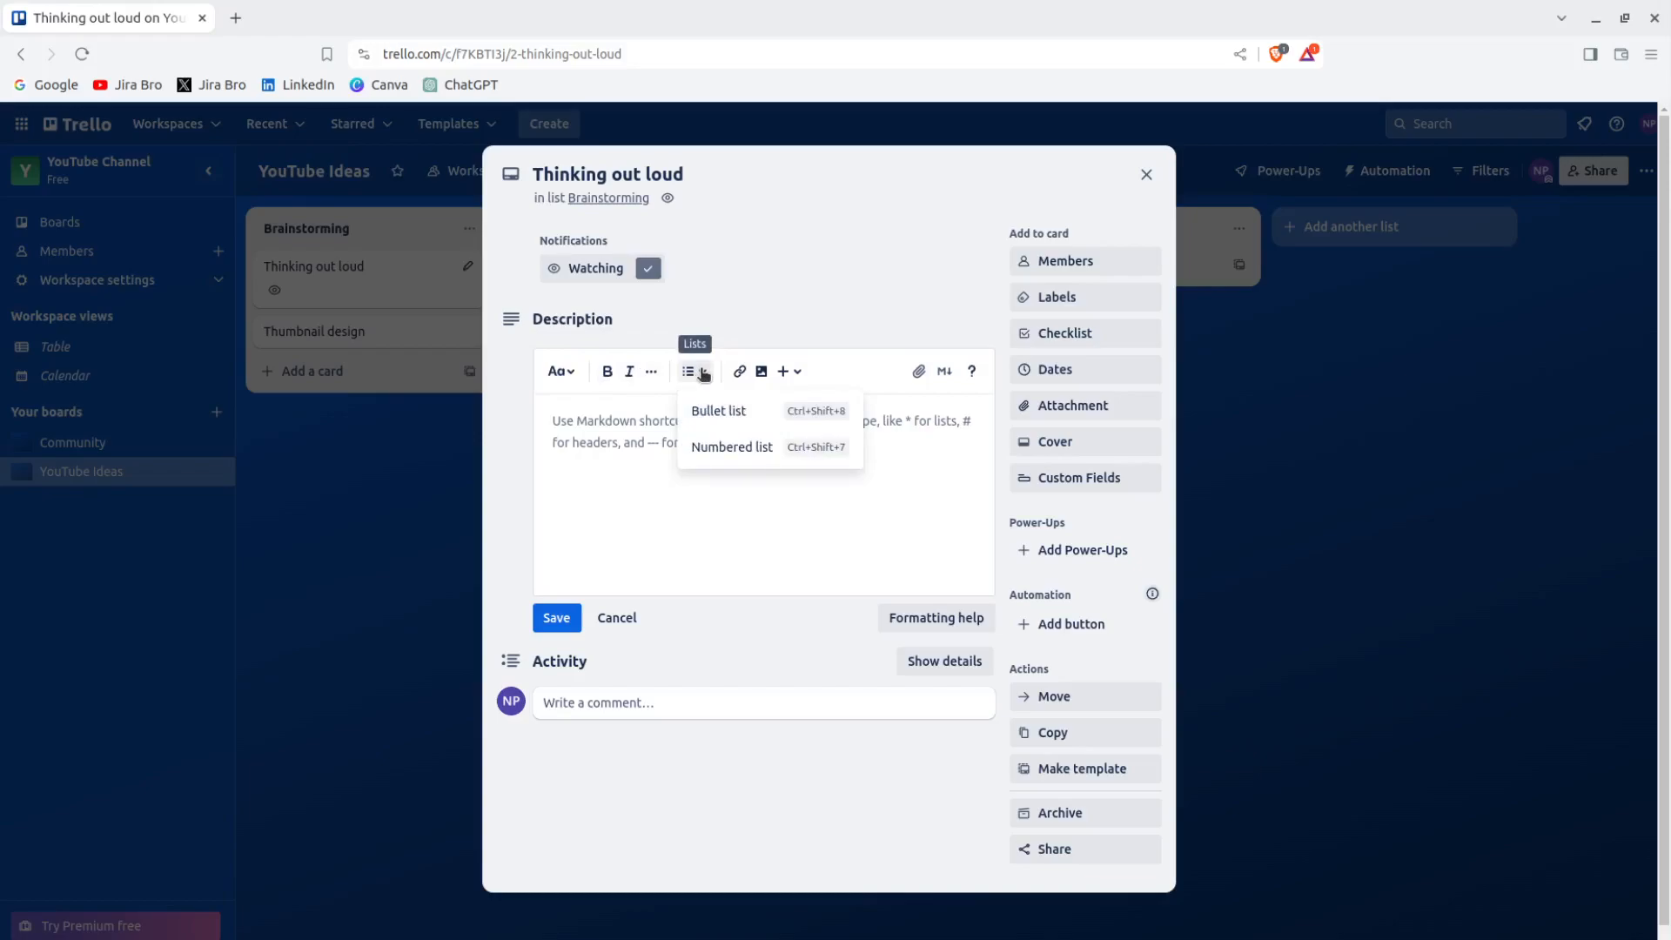
{"action": "left_click", "coordinate": [704, 374]}
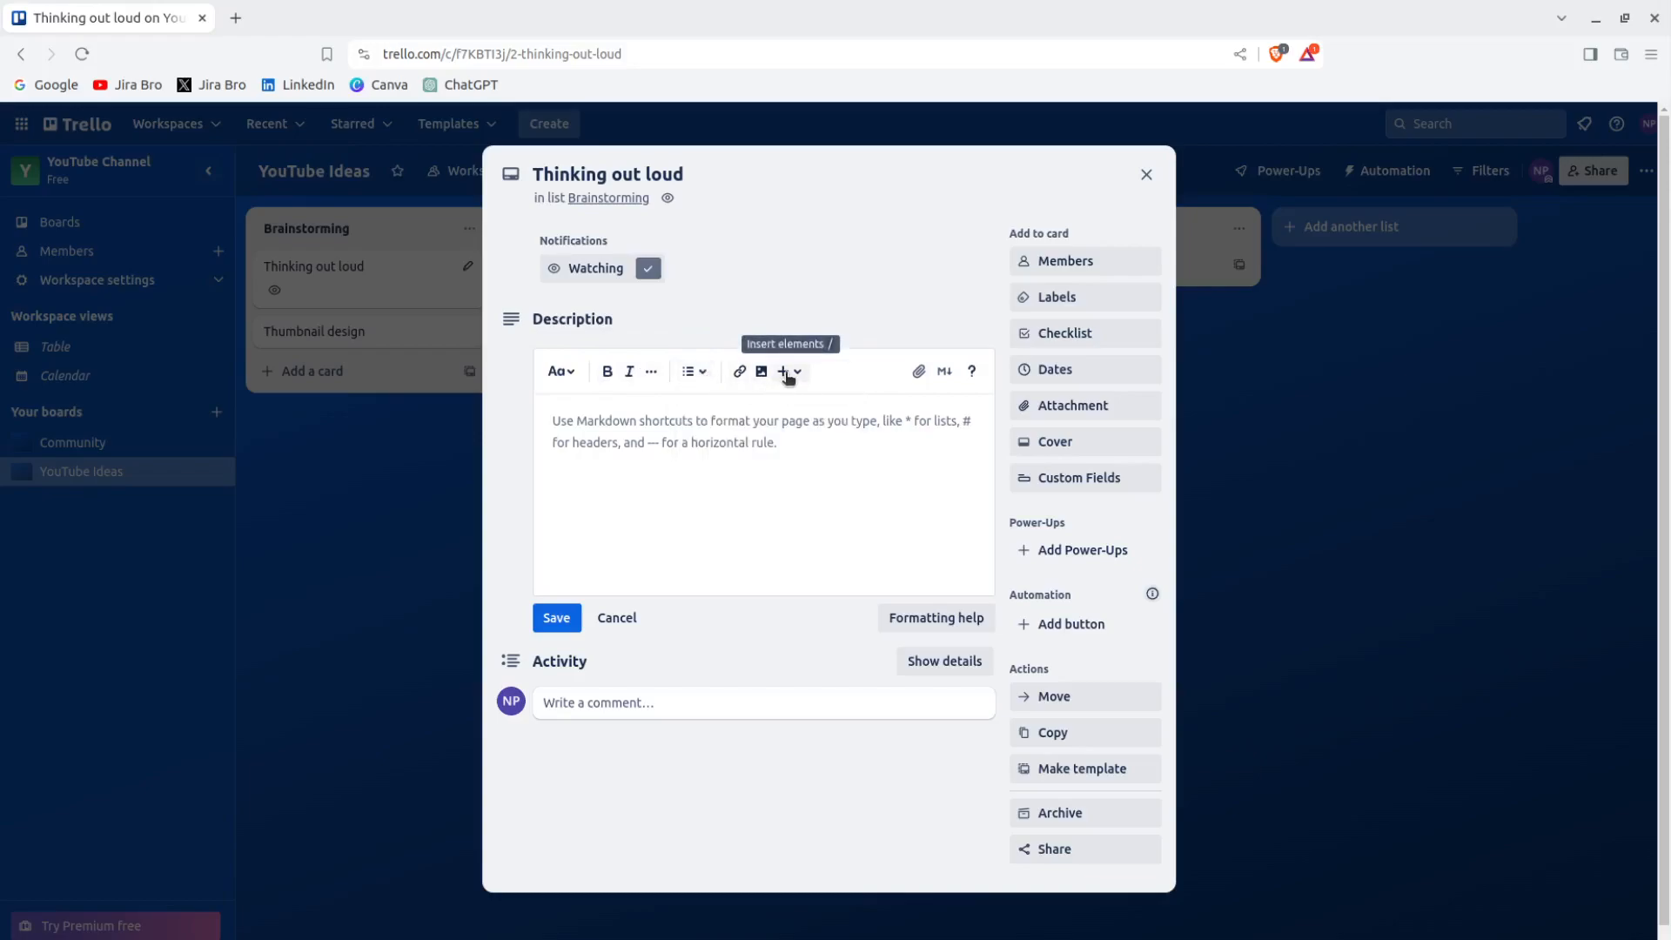
{"action": "left_click", "coordinate": [786, 373]}
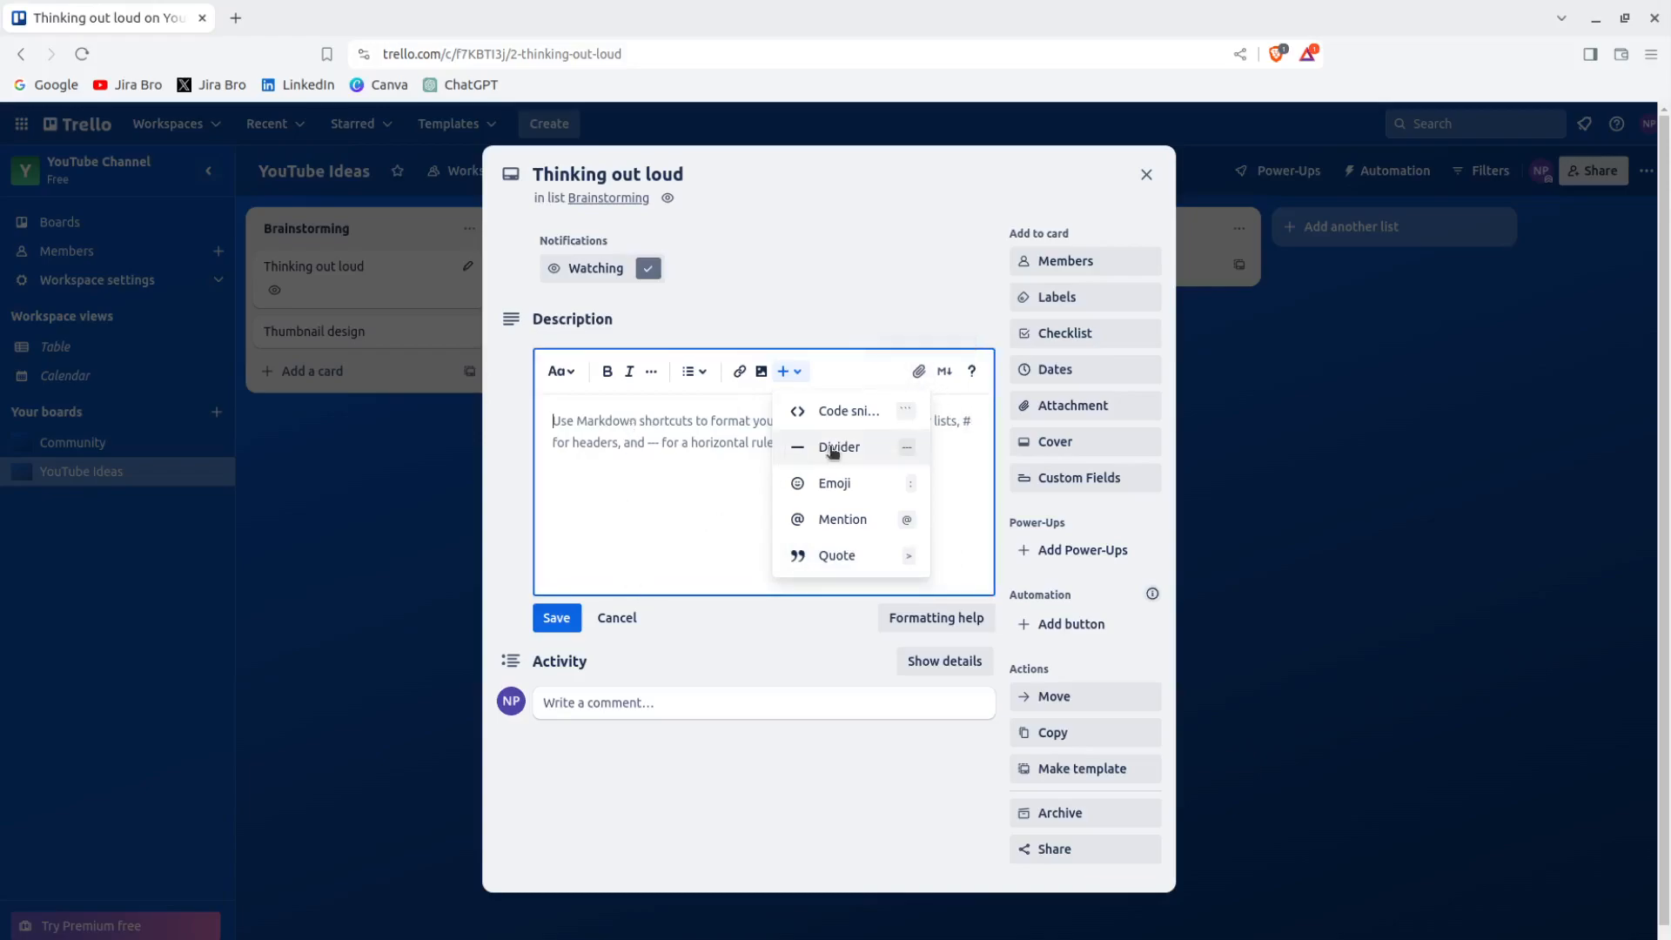
{"action": "key", "text": "Escape"}
- Save the description 'Thinking about the new youtube video when no one is listening...' and show details
{"action": "left_click", "coordinate": [614, 437]}
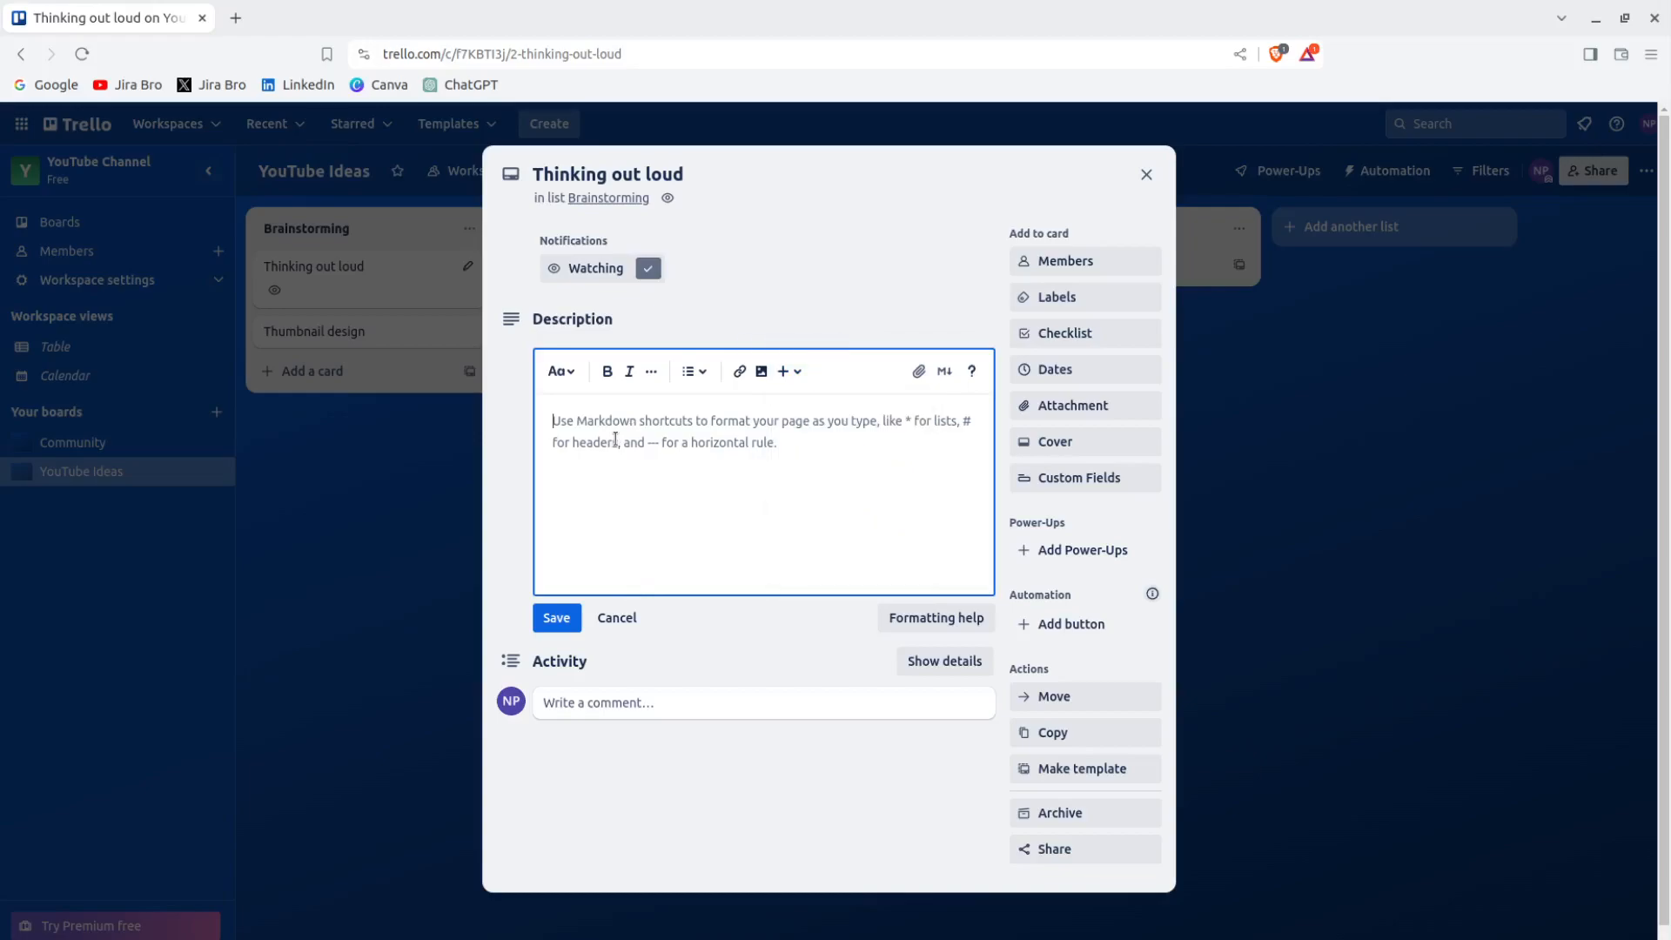
{"action": "type", "text": "Thinking abou"}
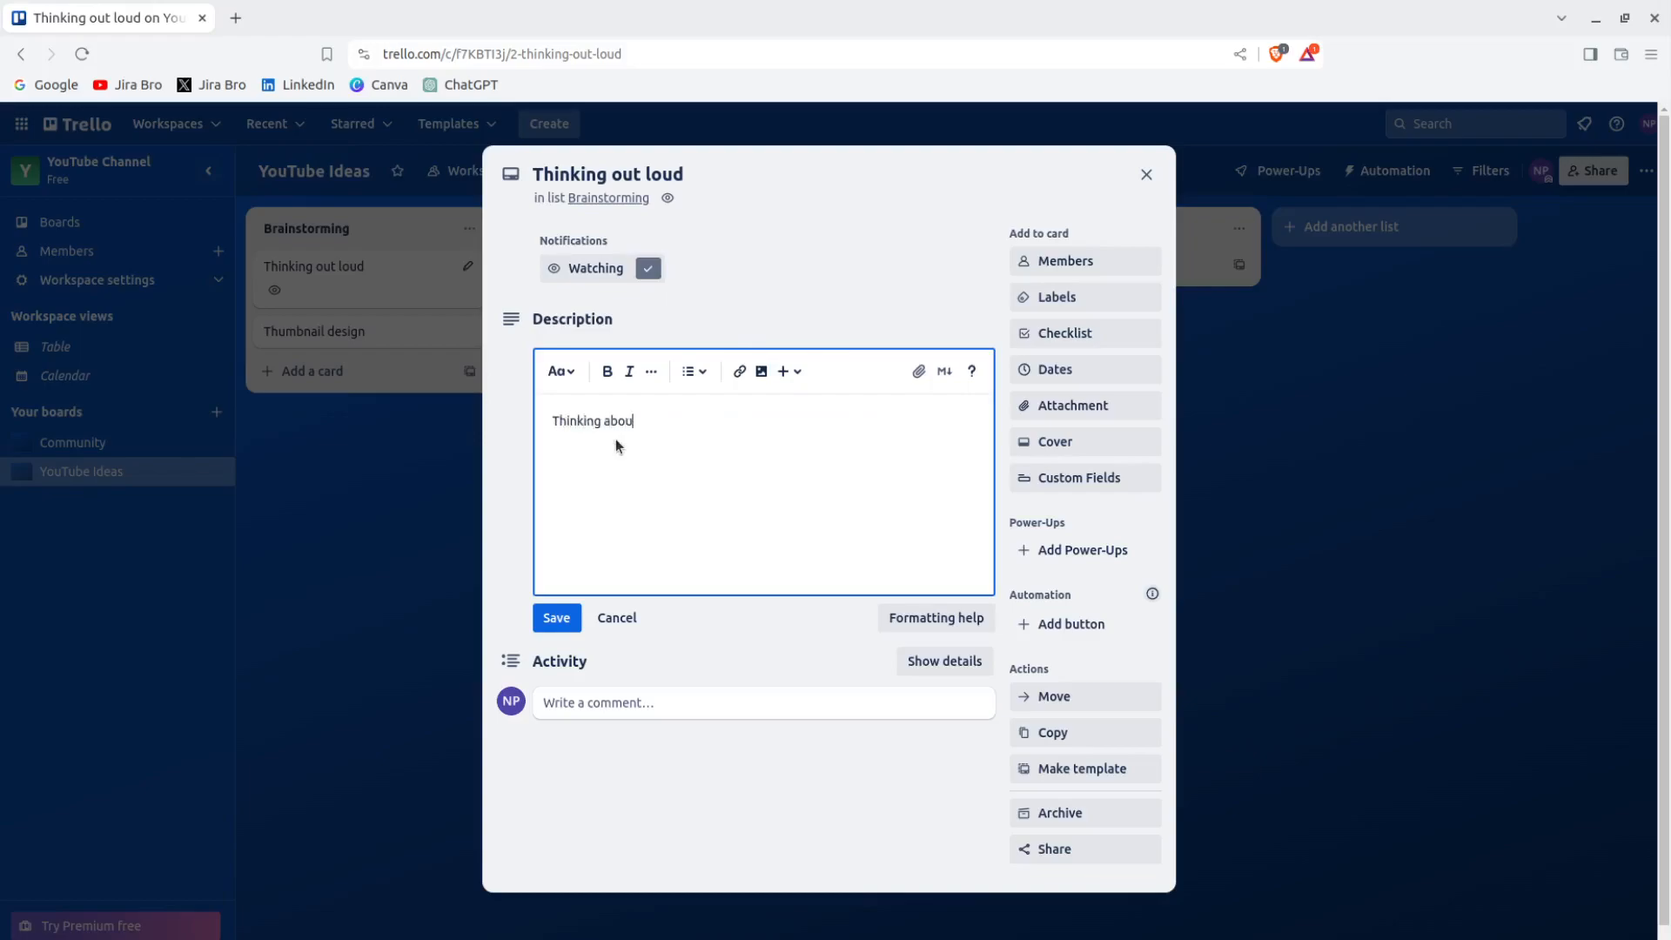
{"action": "type", "text": "t the new youtube video where "}
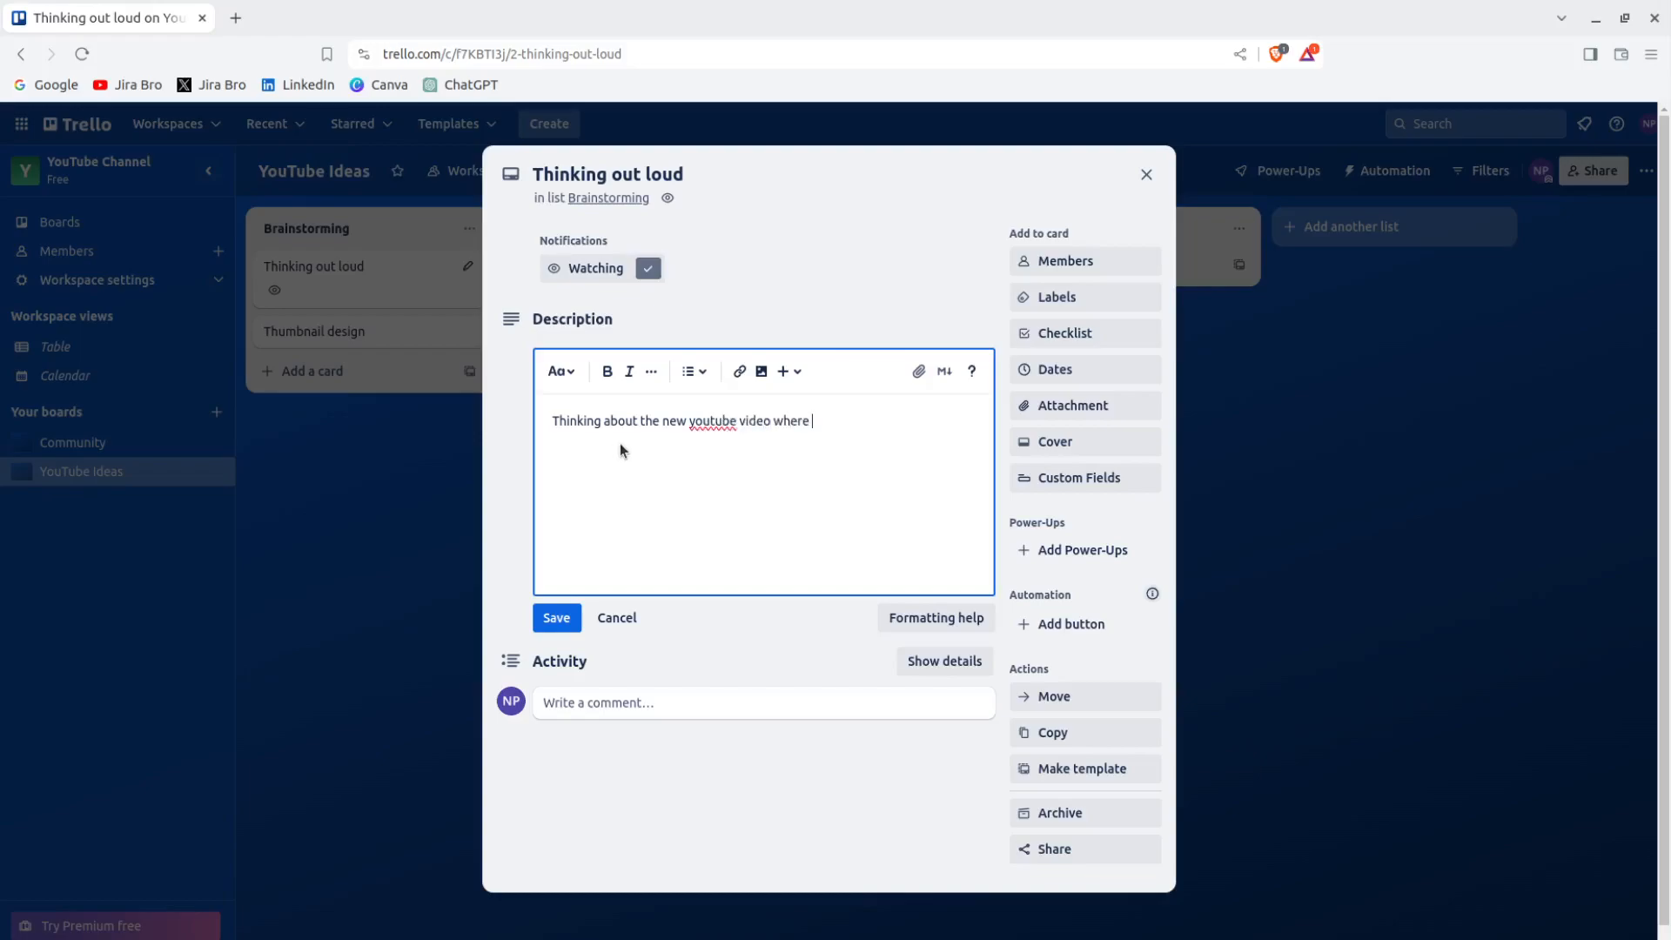
{"action": "type", "text": "no one is listening..."}
{"action": "key", "text": "BackSpace"}
{"action": "key", "text": "BackSpace"}
{"action": "type", "text": "n"}
{"action": "left_click", "coordinate": [561, 619]}
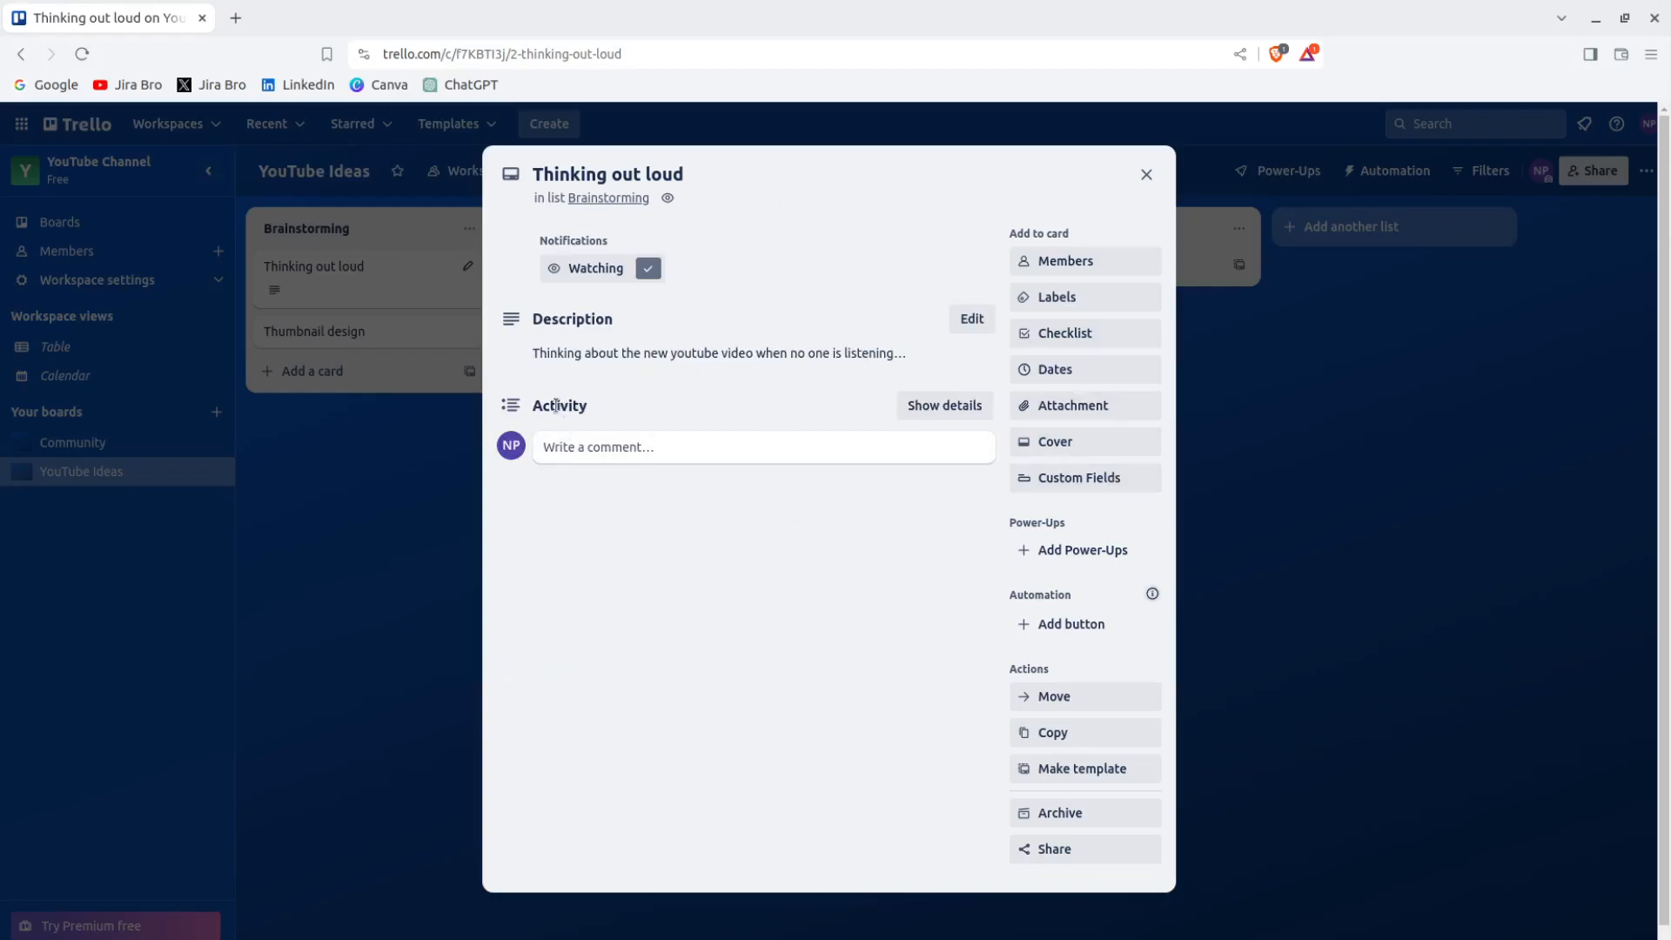
{"action": "left_click", "coordinate": [914, 407]}
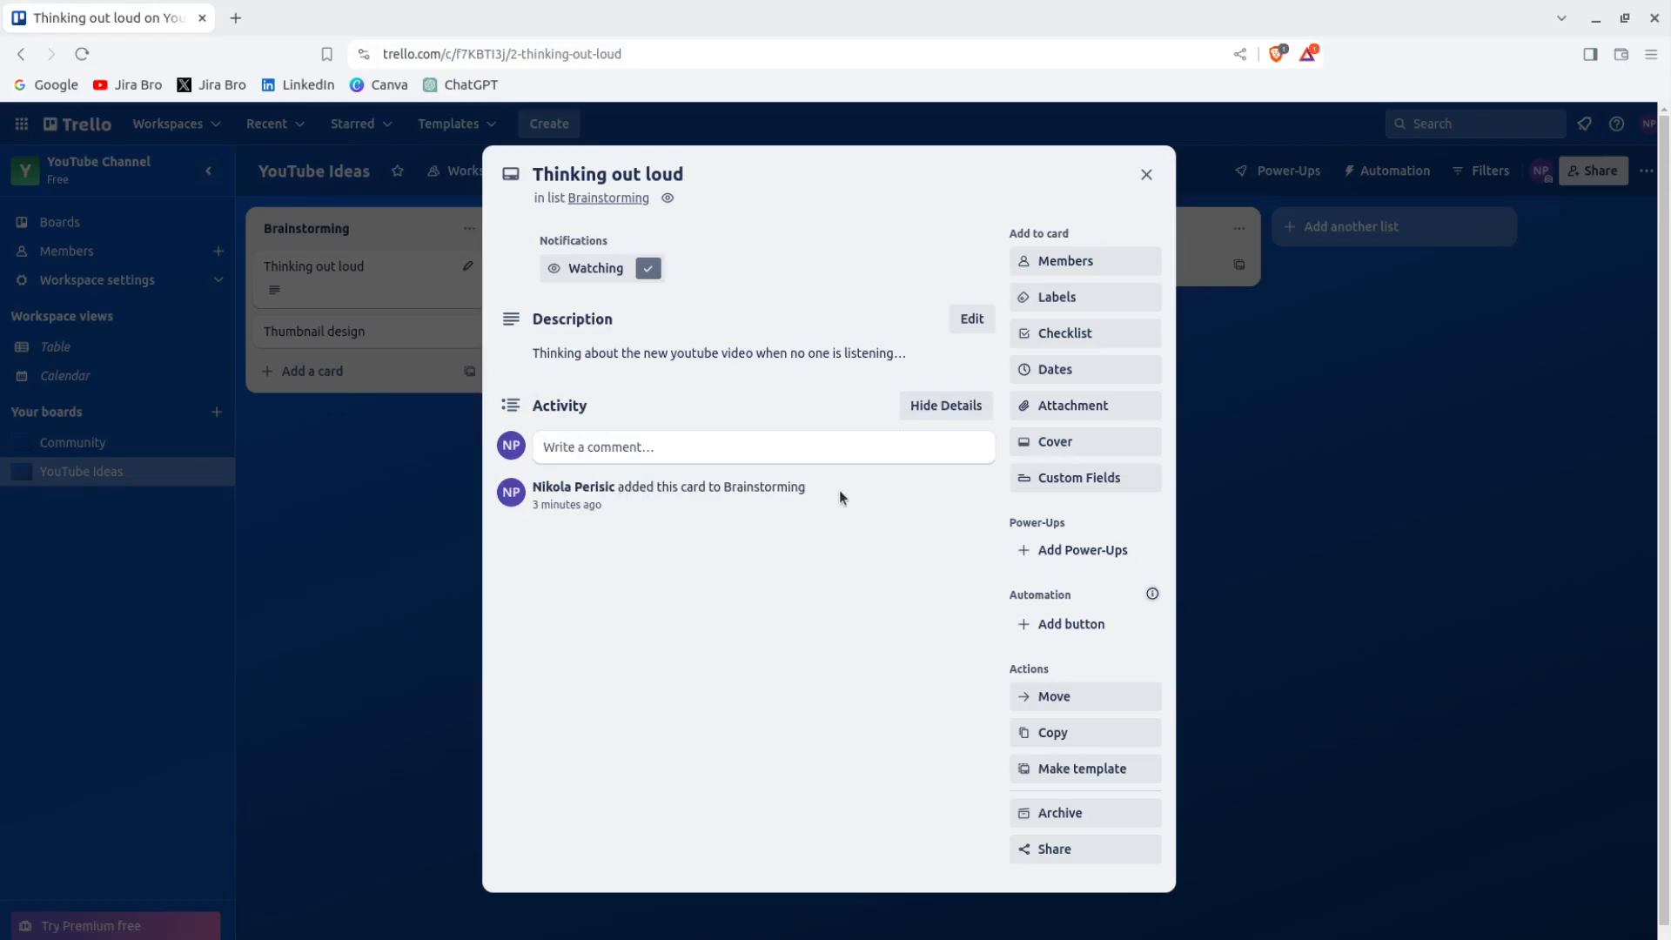
- Post an 'OK' comment on the card and hide the activity details
{"action": "left_click", "coordinate": [638, 441]}
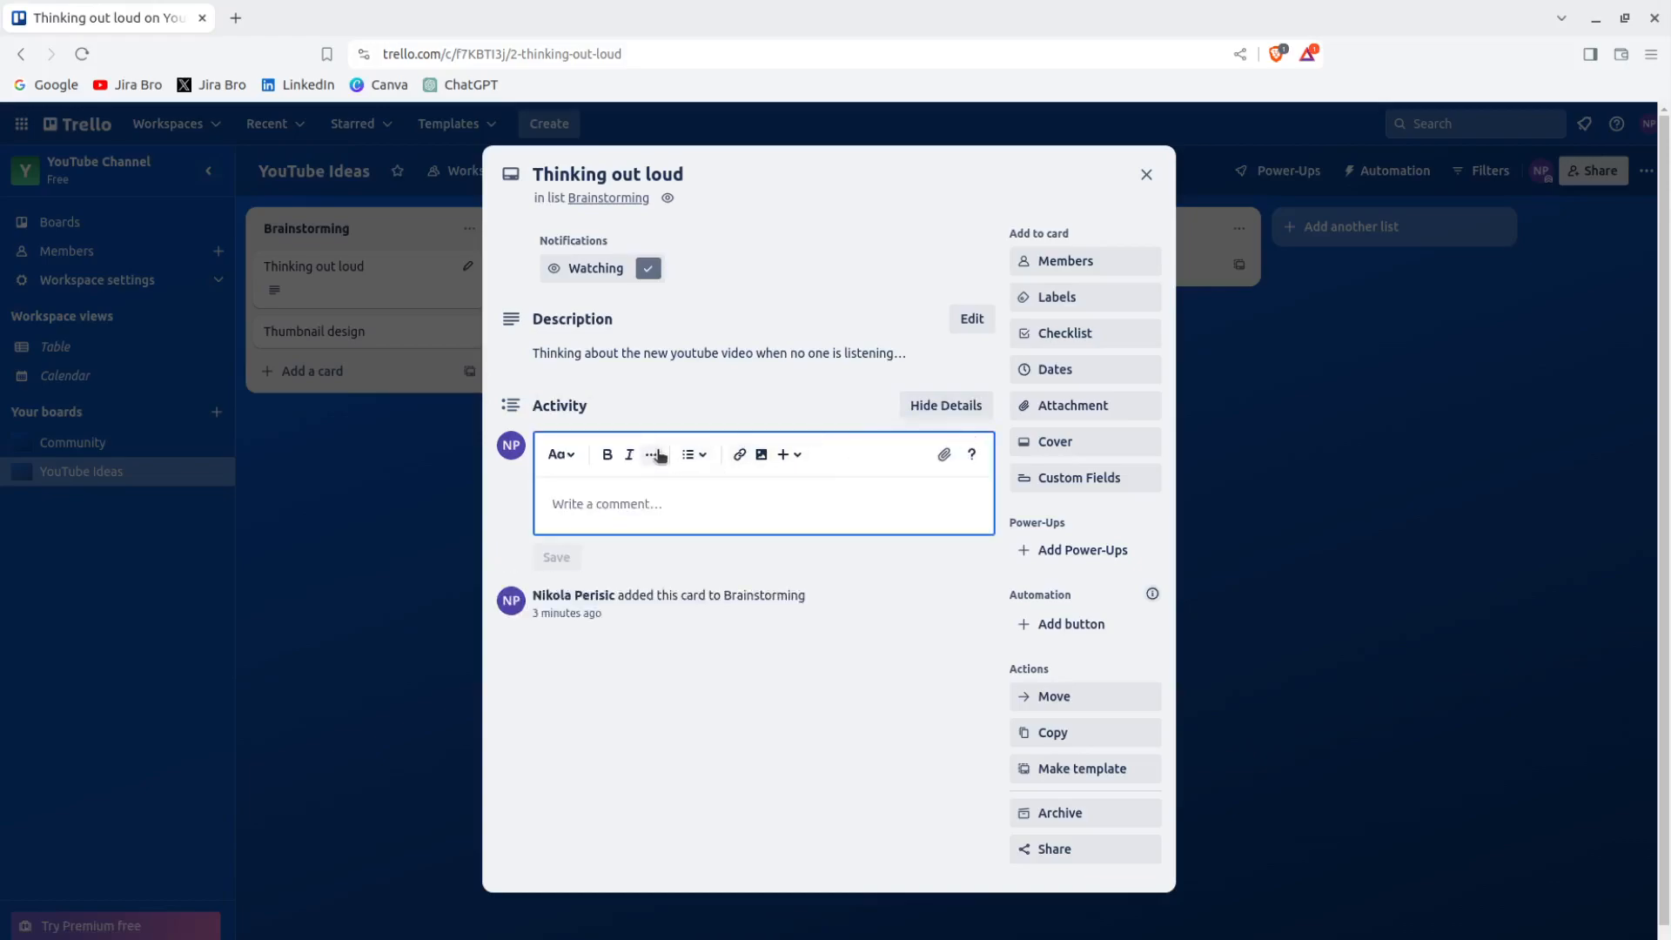
{"action": "type", "text": "OK"}
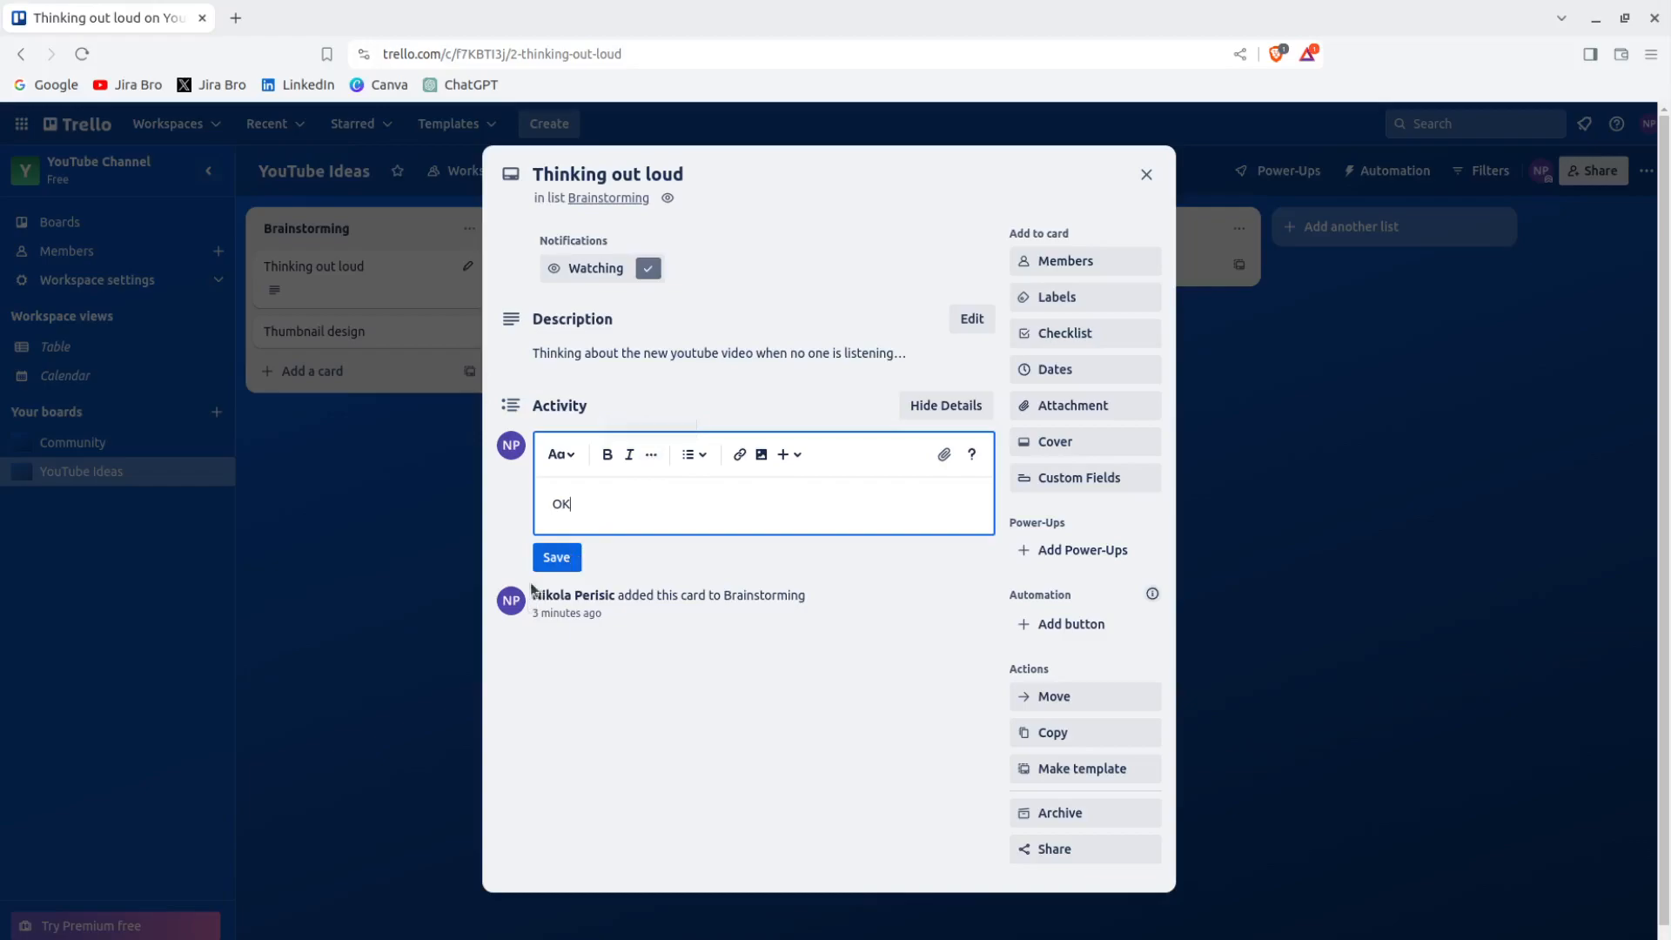
{"action": "left_click", "coordinate": [556, 557]}
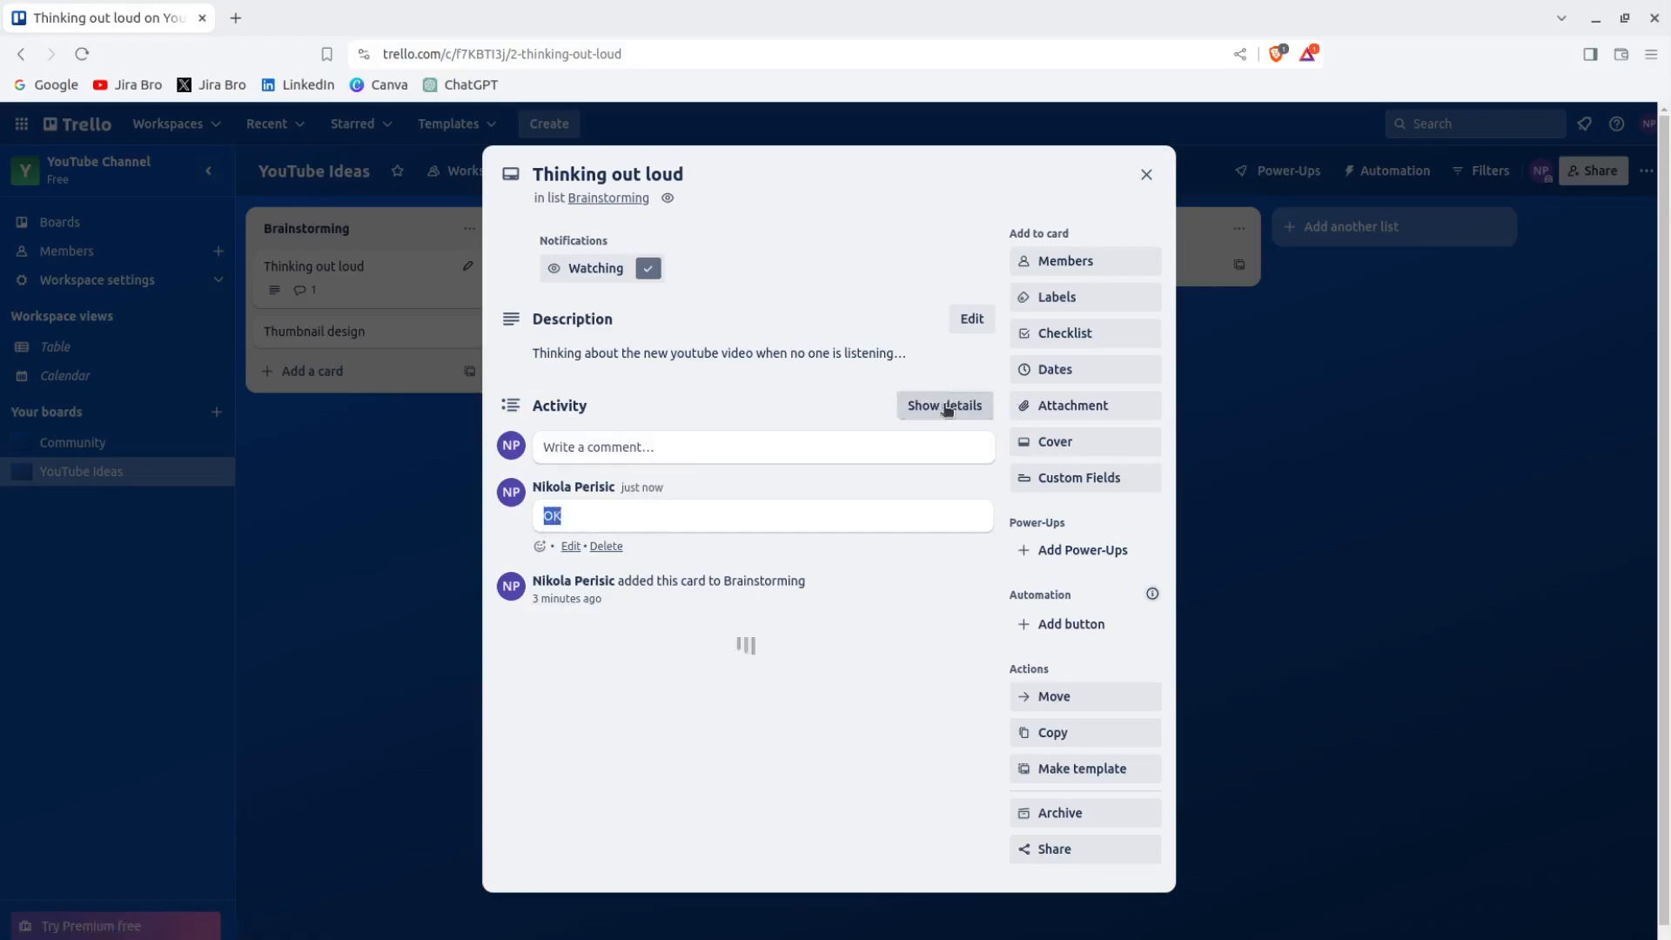
{"action": "left_click", "coordinate": [956, 406]}
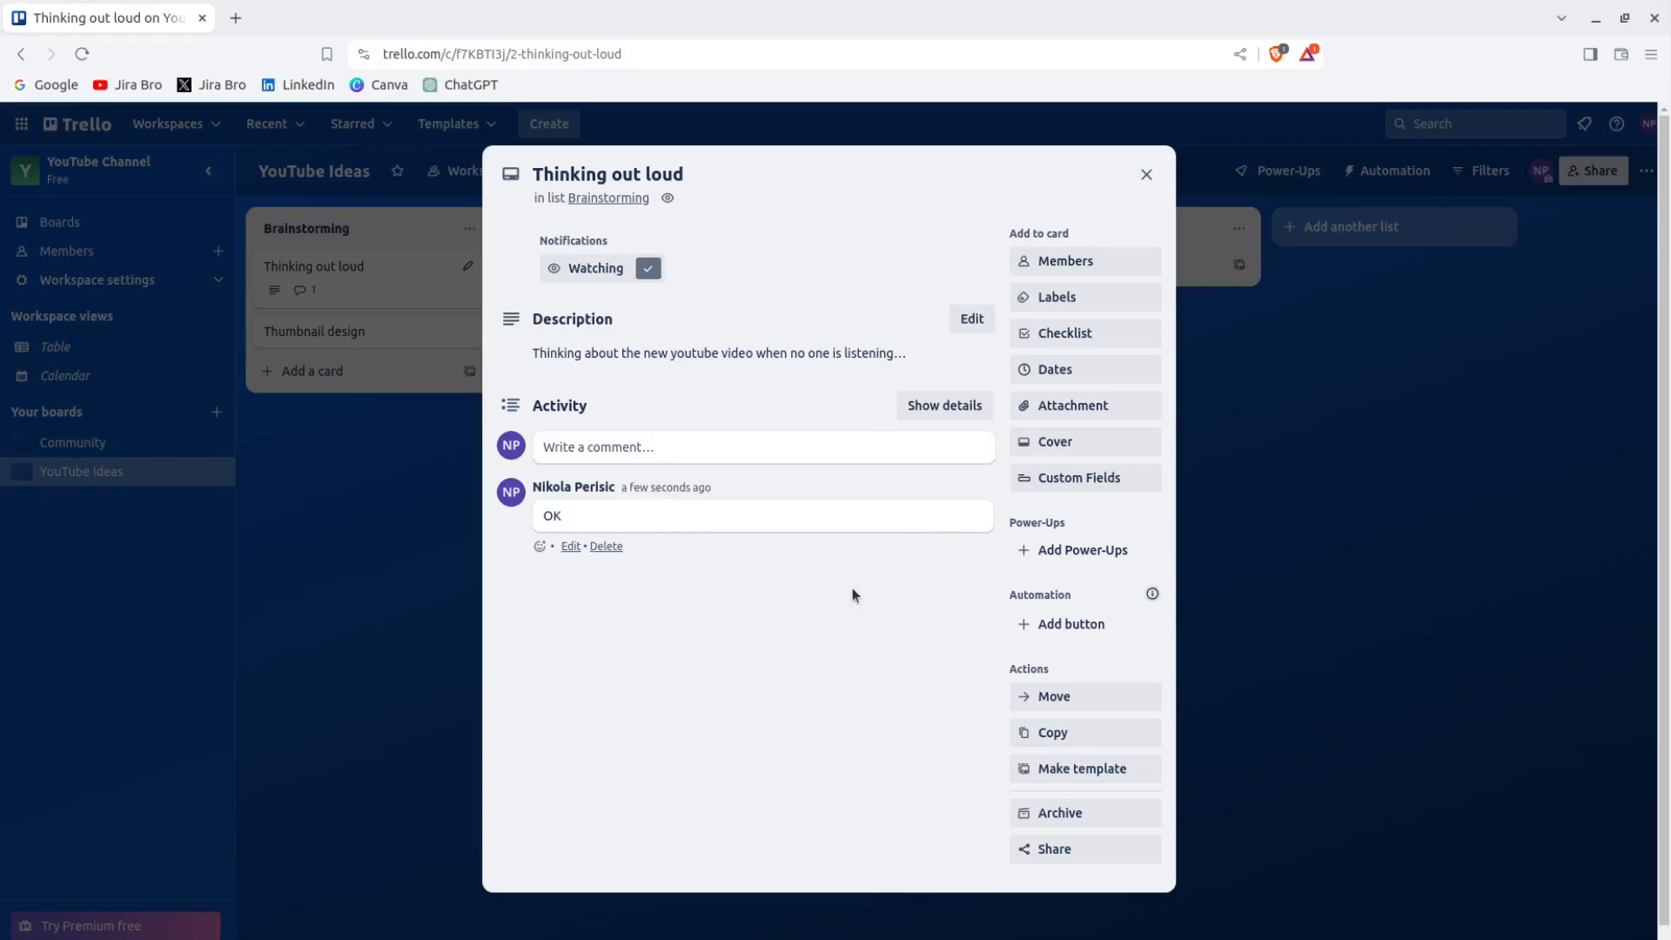
- Add the board member to the card, then try and clear a member-name search
{"action": "left_click", "coordinate": [1106, 262]}
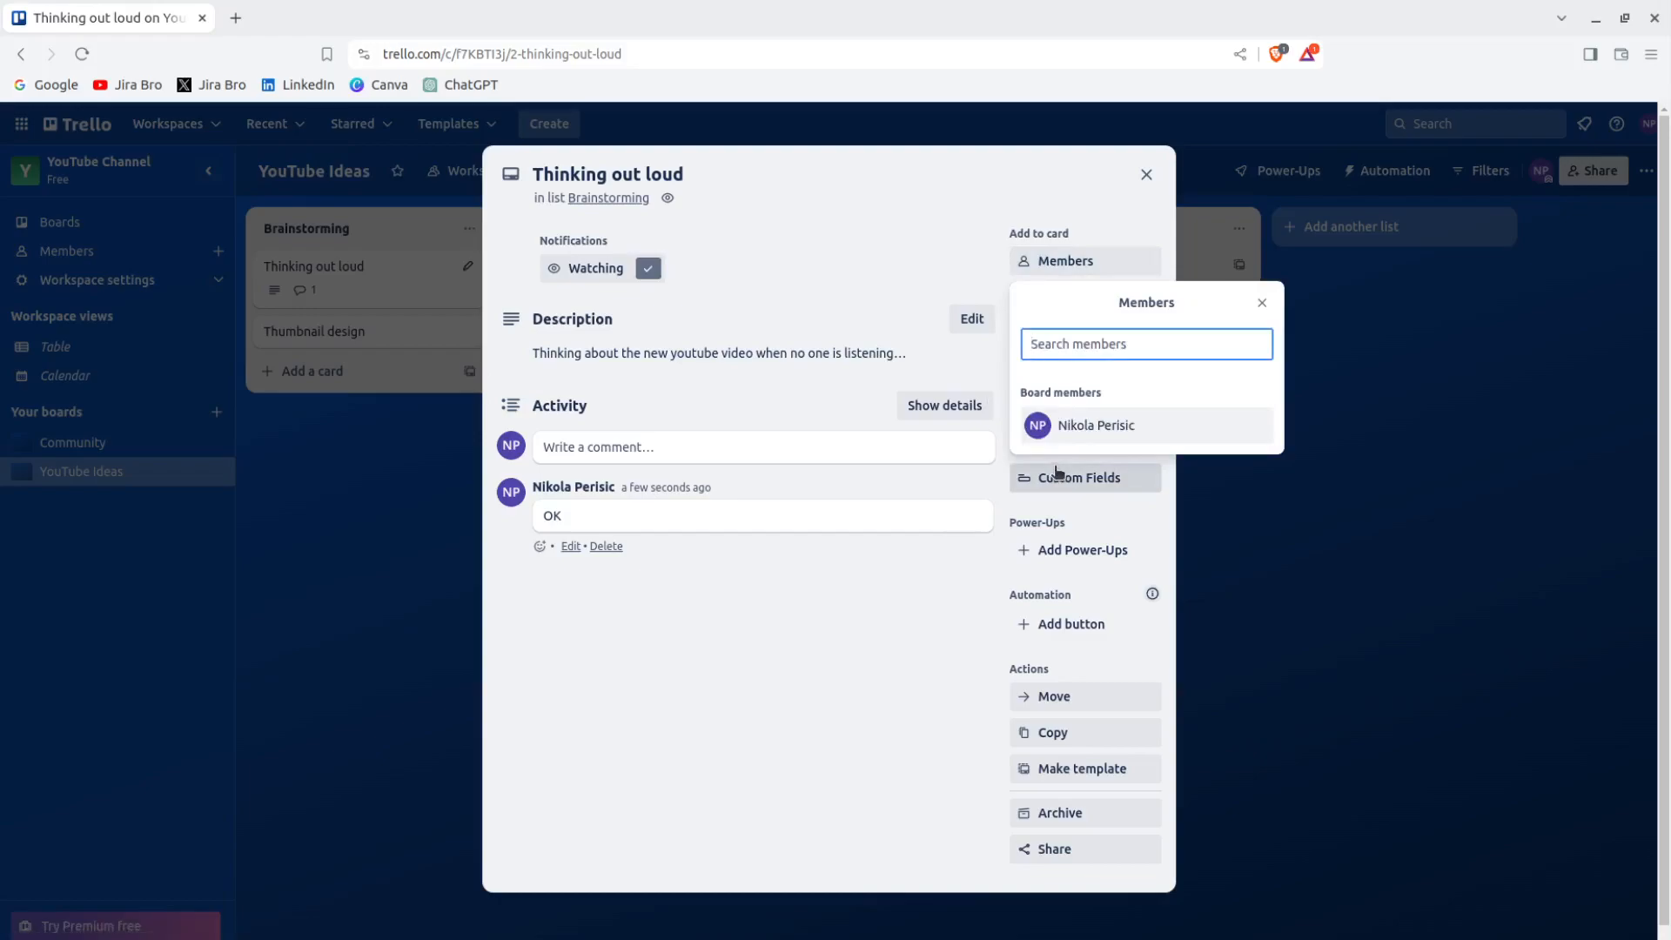
{"action": "left_click", "coordinate": [1049, 425]}
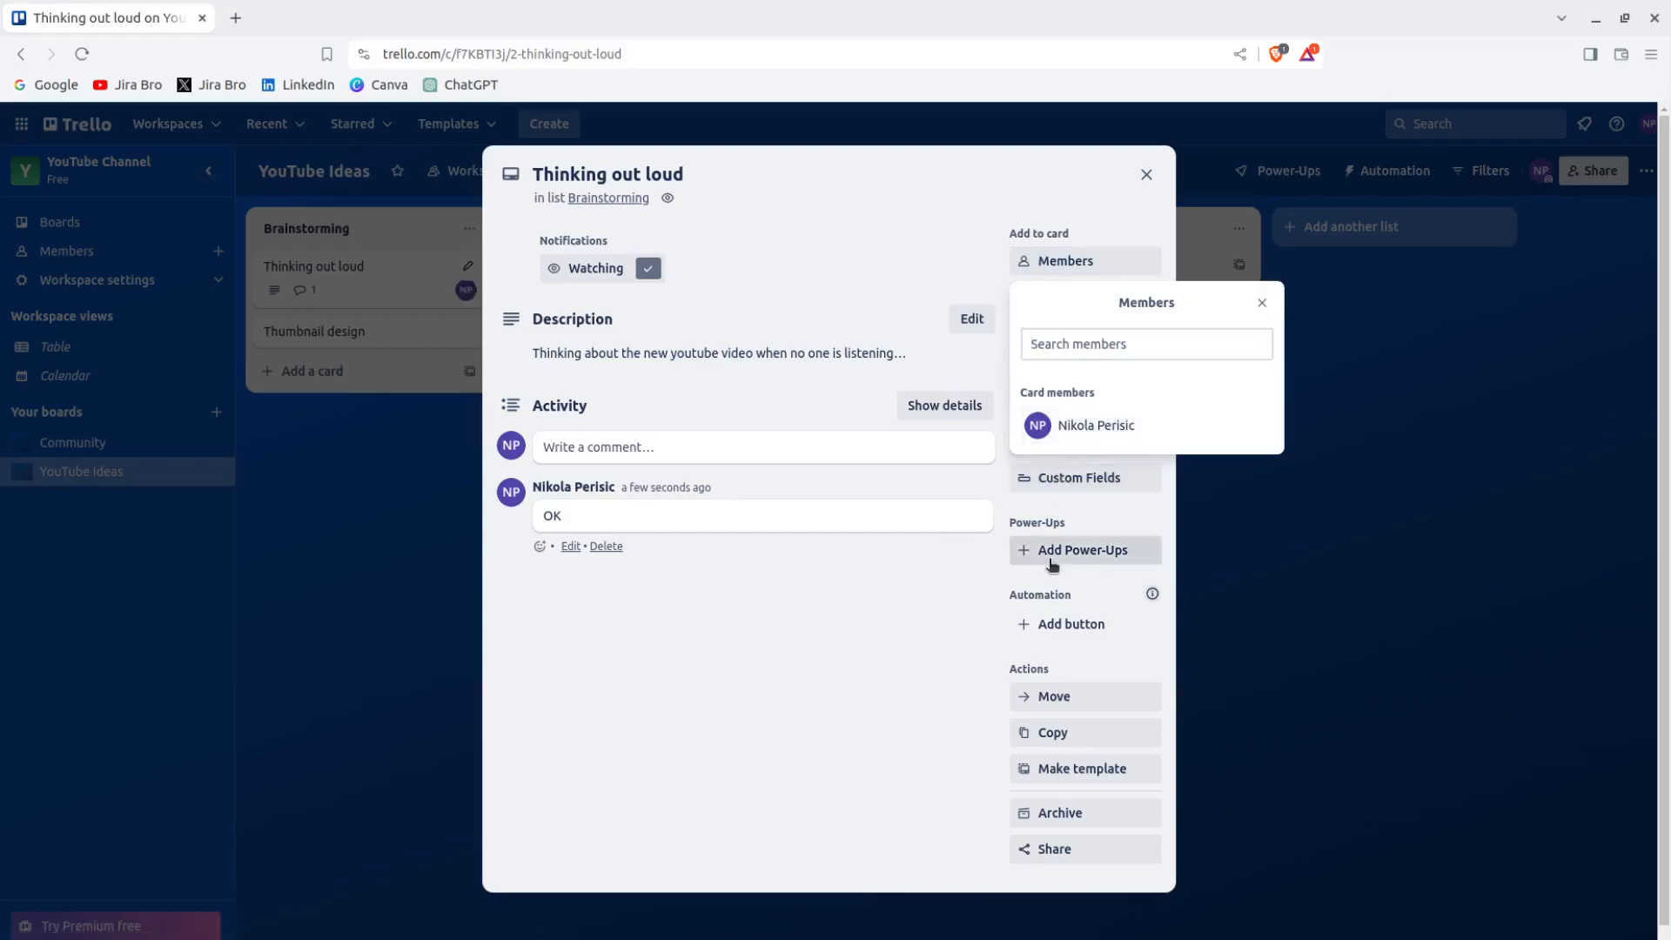
{"action": "left_click", "coordinate": [894, 623]}
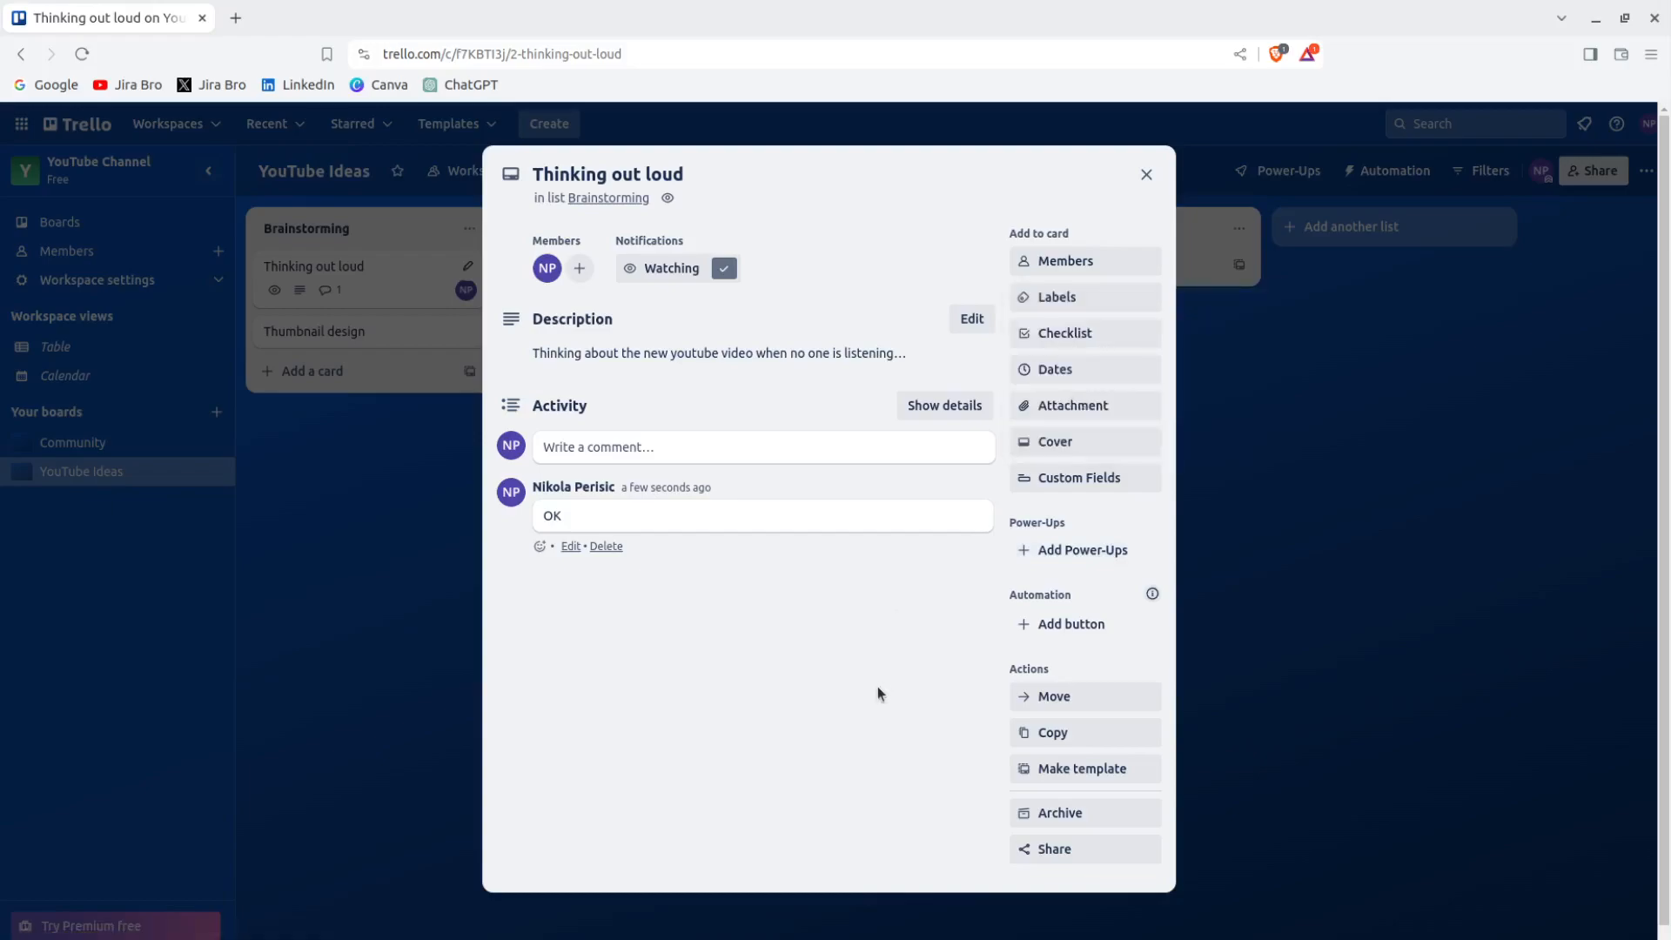
{"action": "left_click", "coordinate": [579, 270]}
{"action": "type", "text": "z"}
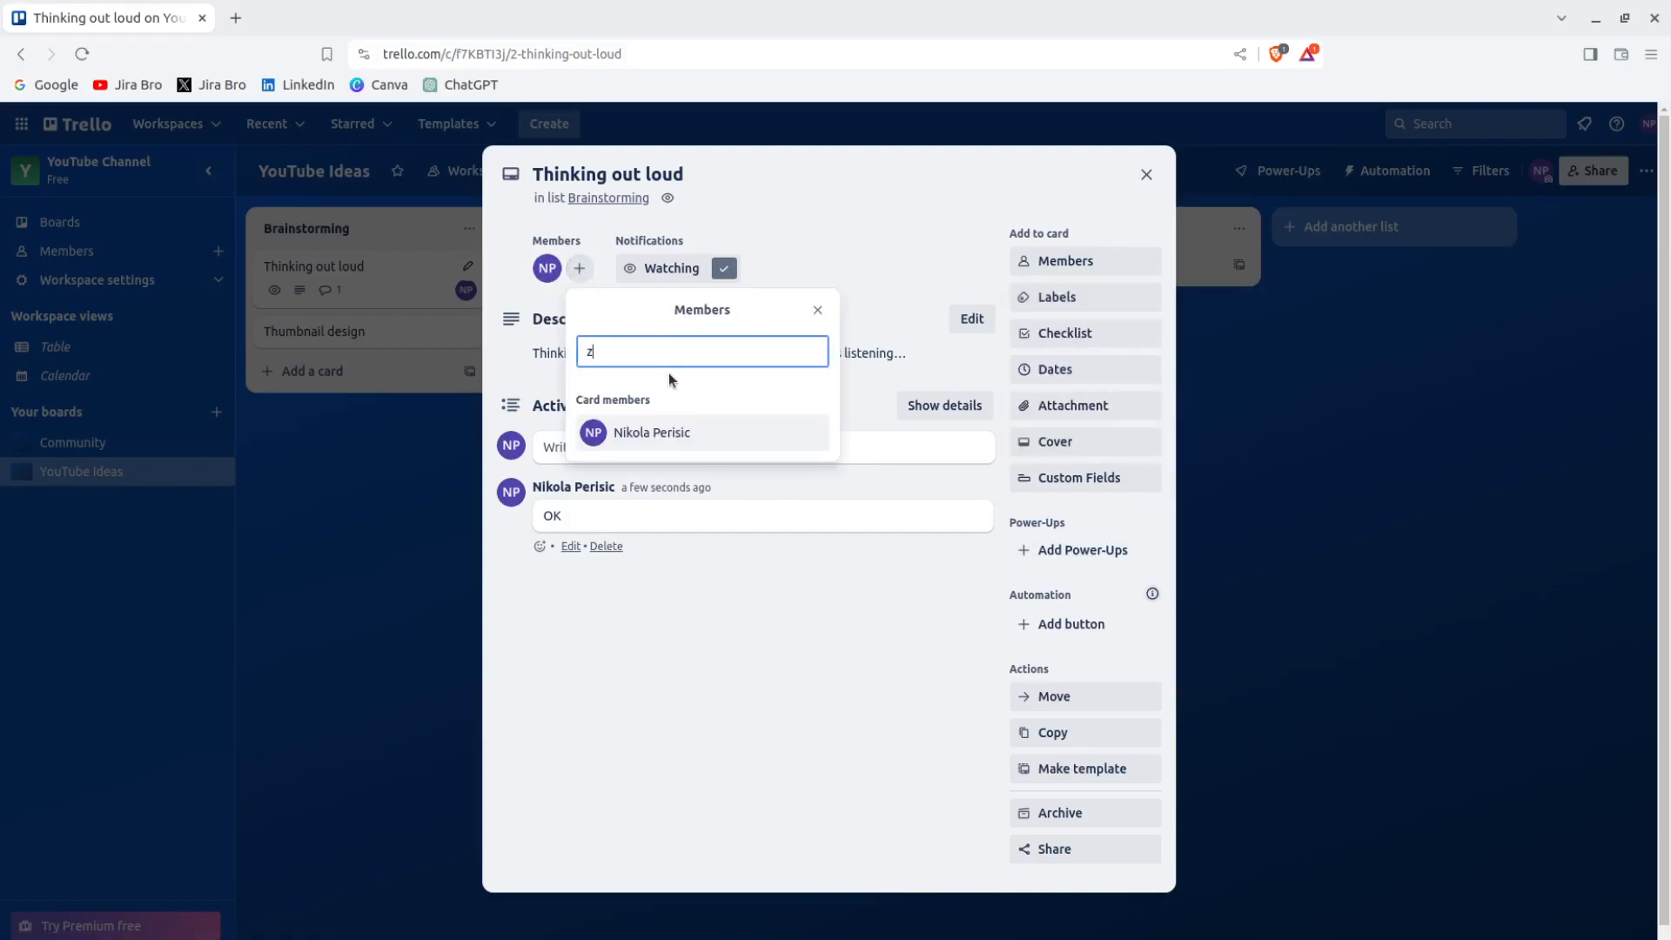
{"action": "type", "text": "itkozit"}
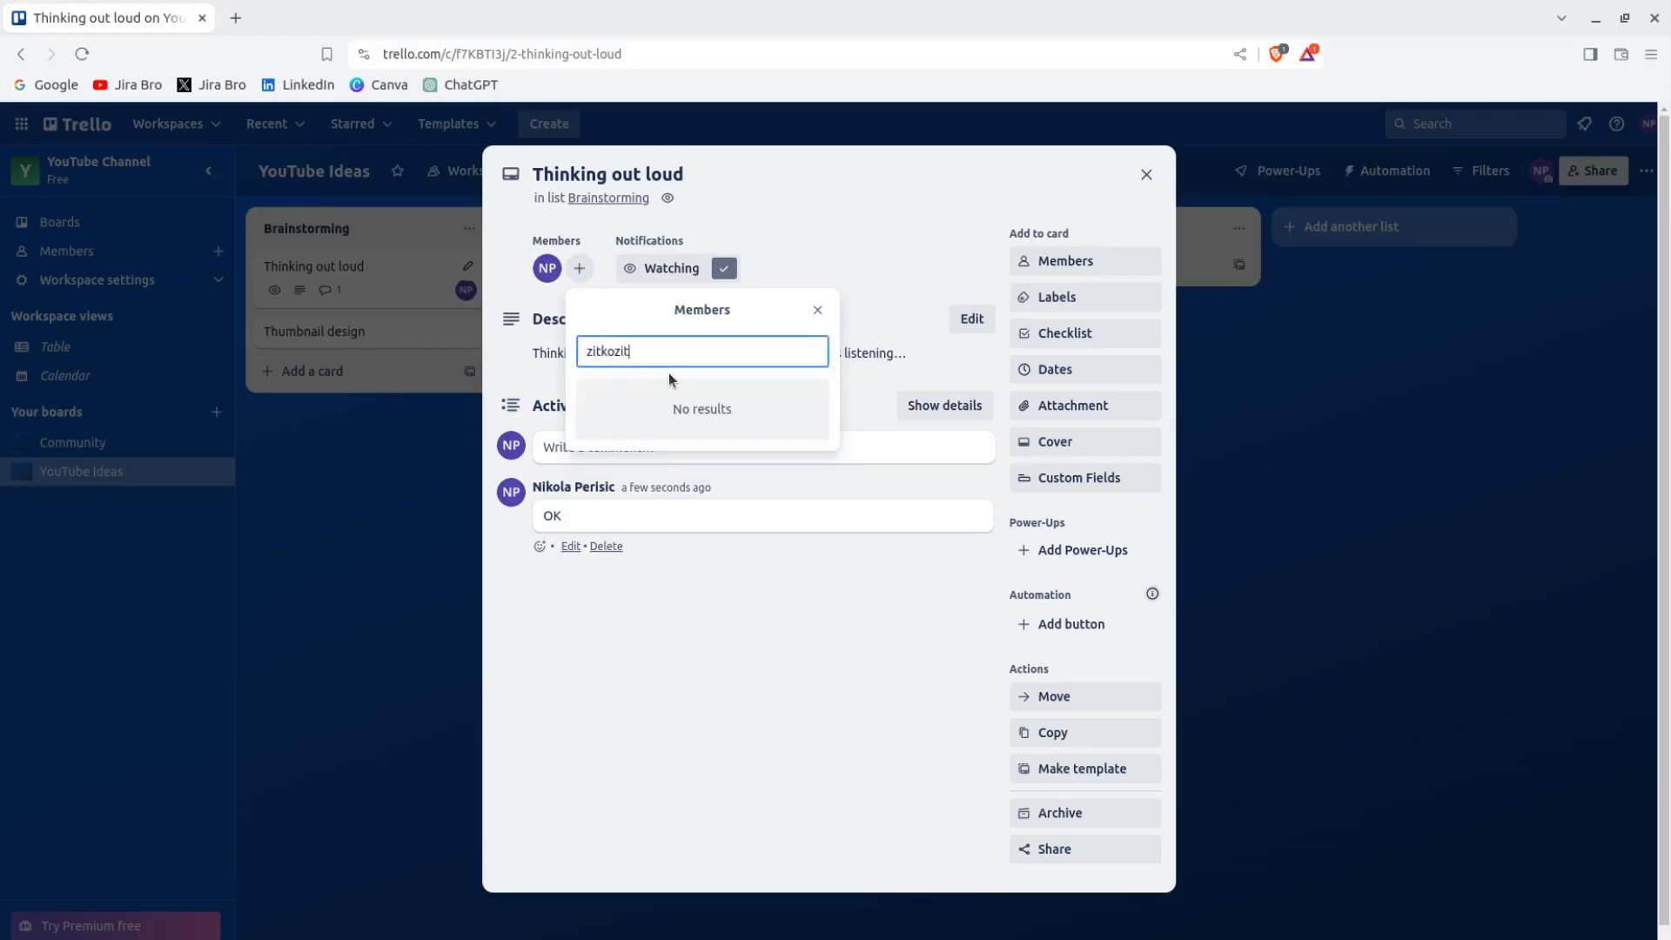
{"action": "type", "text": "kic"}
{"action": "left_click_drag", "start_coordinate": [679, 351], "coordinate": [500, 338]}
{"action": "key", "text": "BackSpace"}
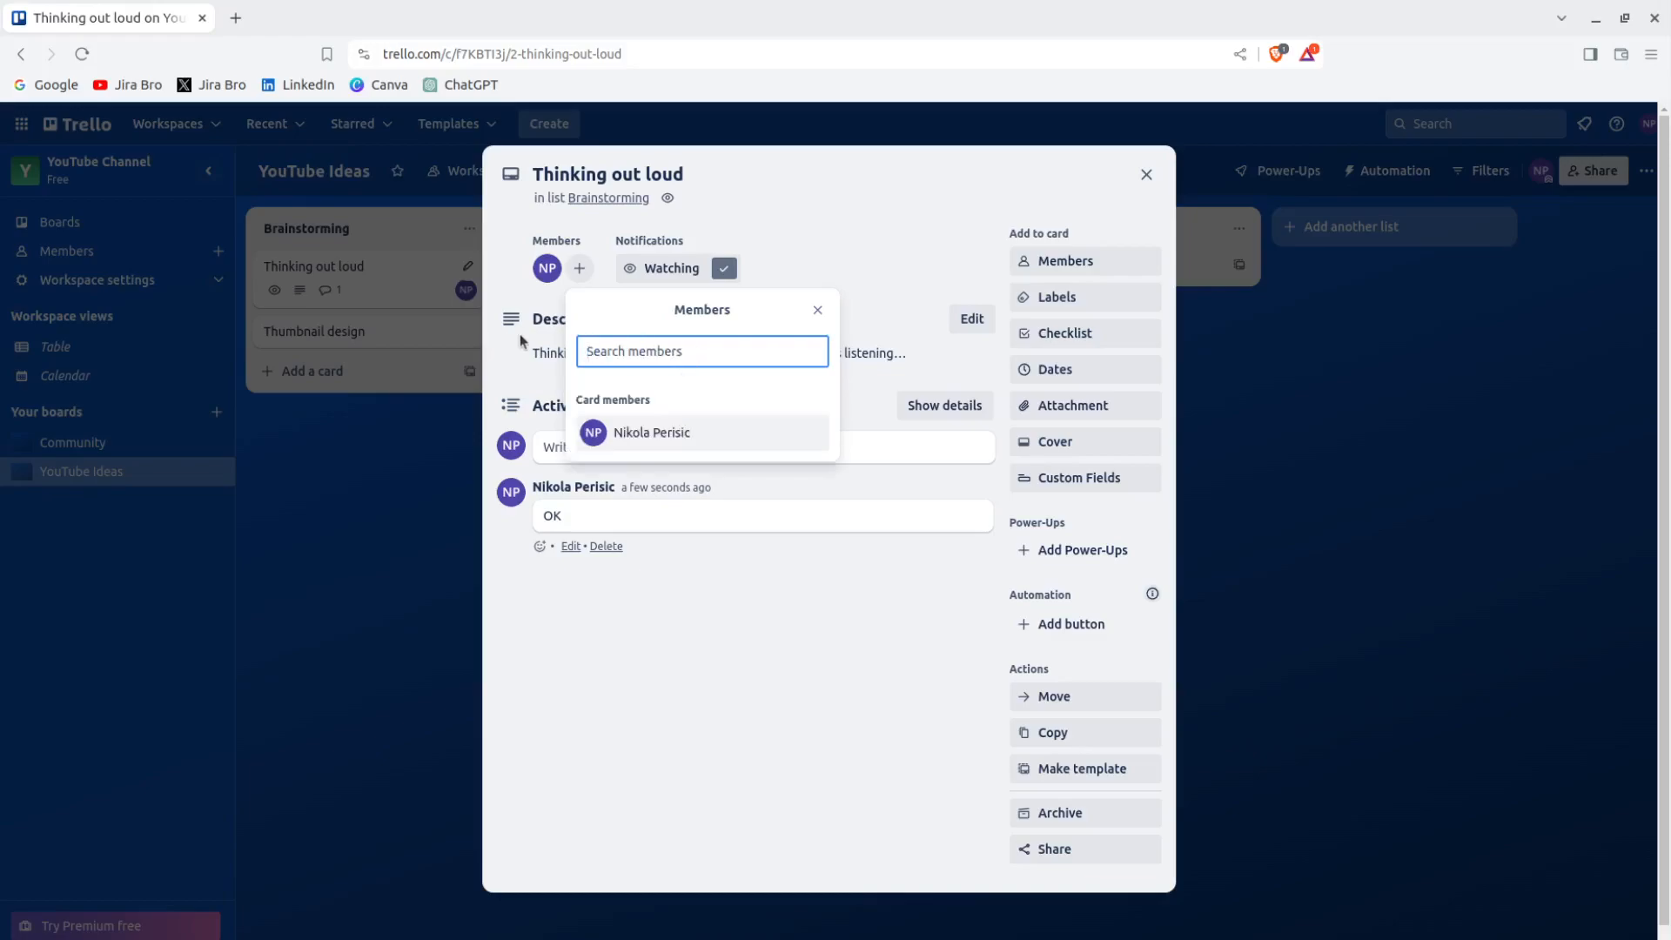
{"action": "left_click", "coordinate": [817, 310]}
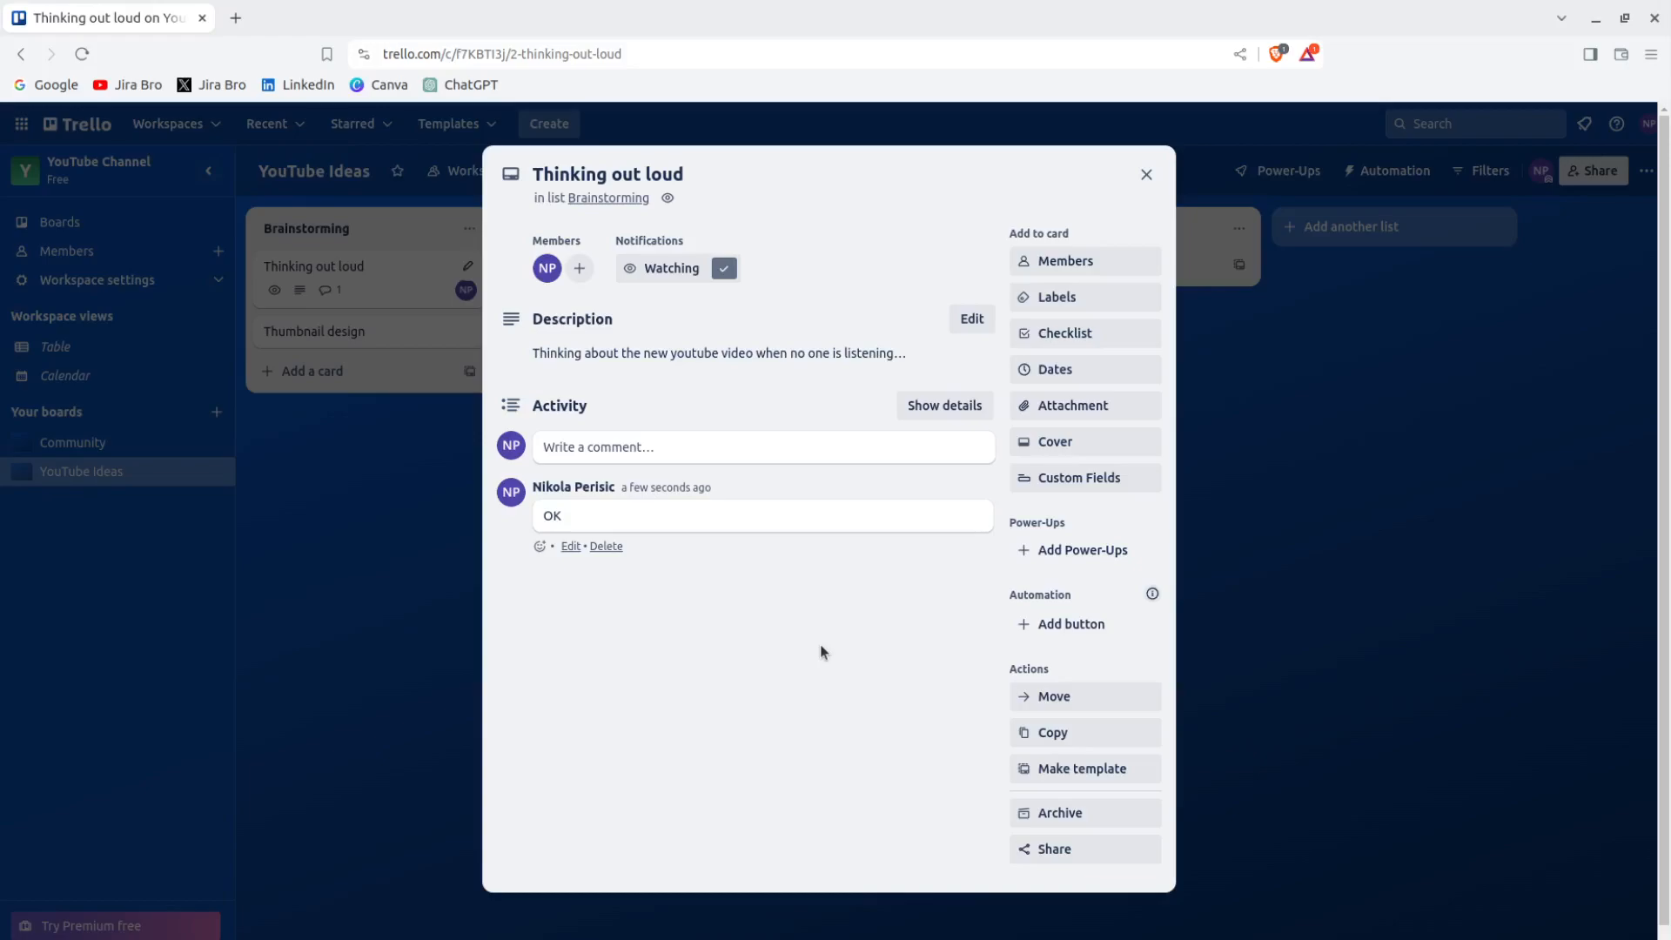
- Create a yellow 'brainstorming' label and apply it to the Thinking out loud card
{"action": "left_click", "coordinate": [1029, 295]}
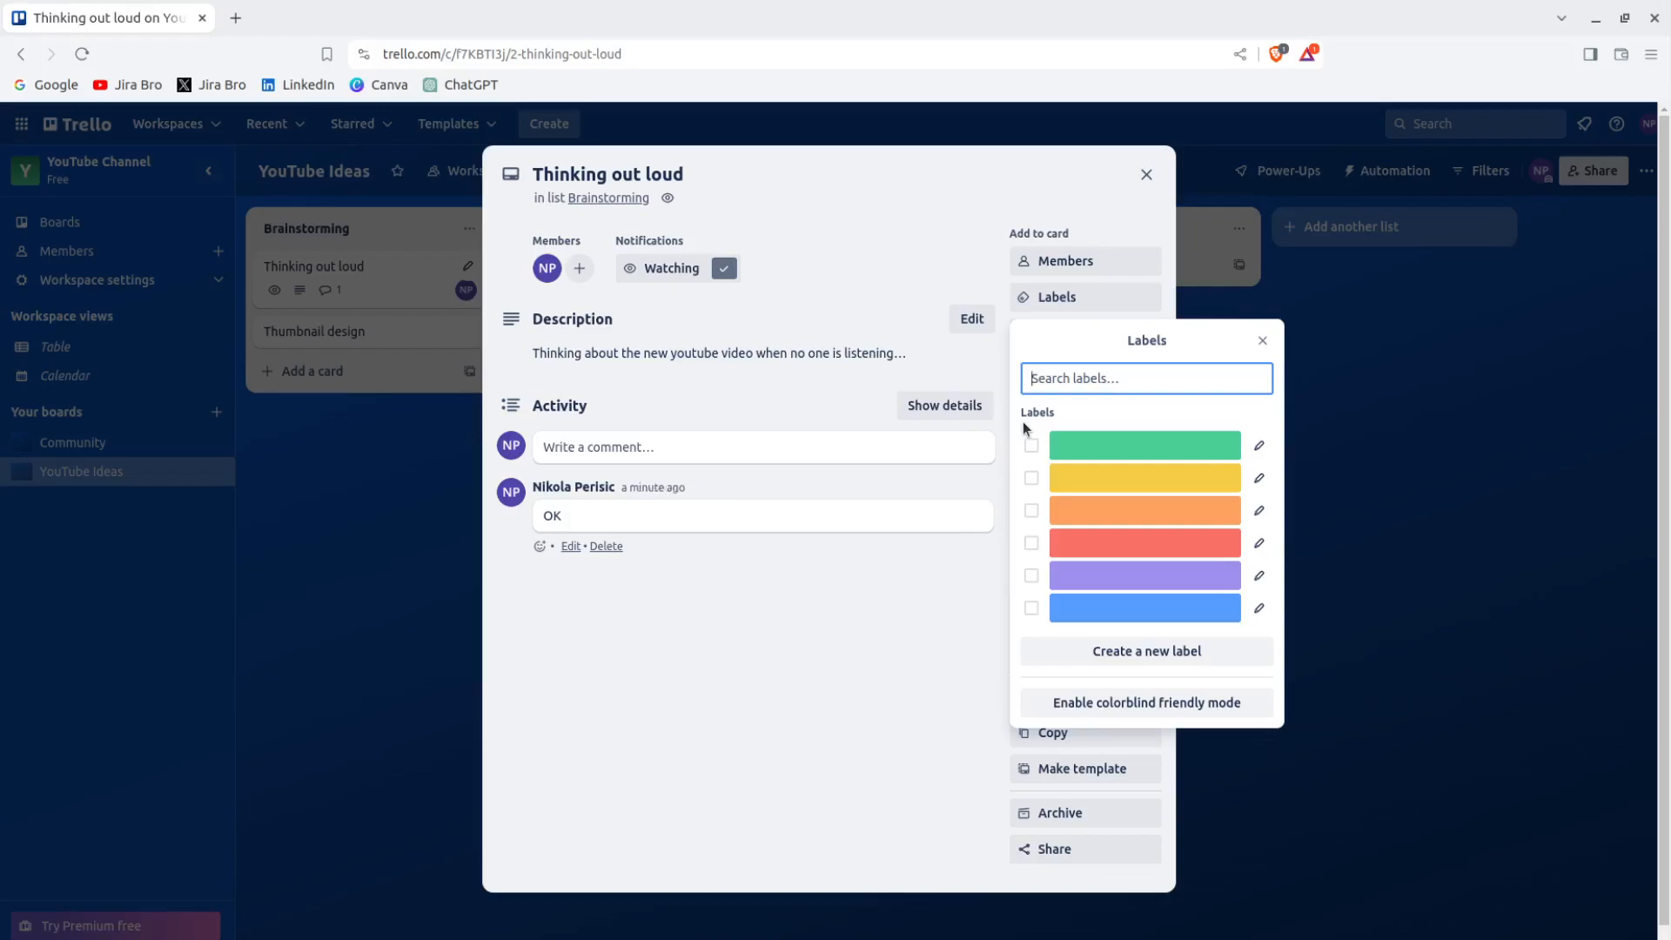
{"action": "type", "text": "brainstorming"}
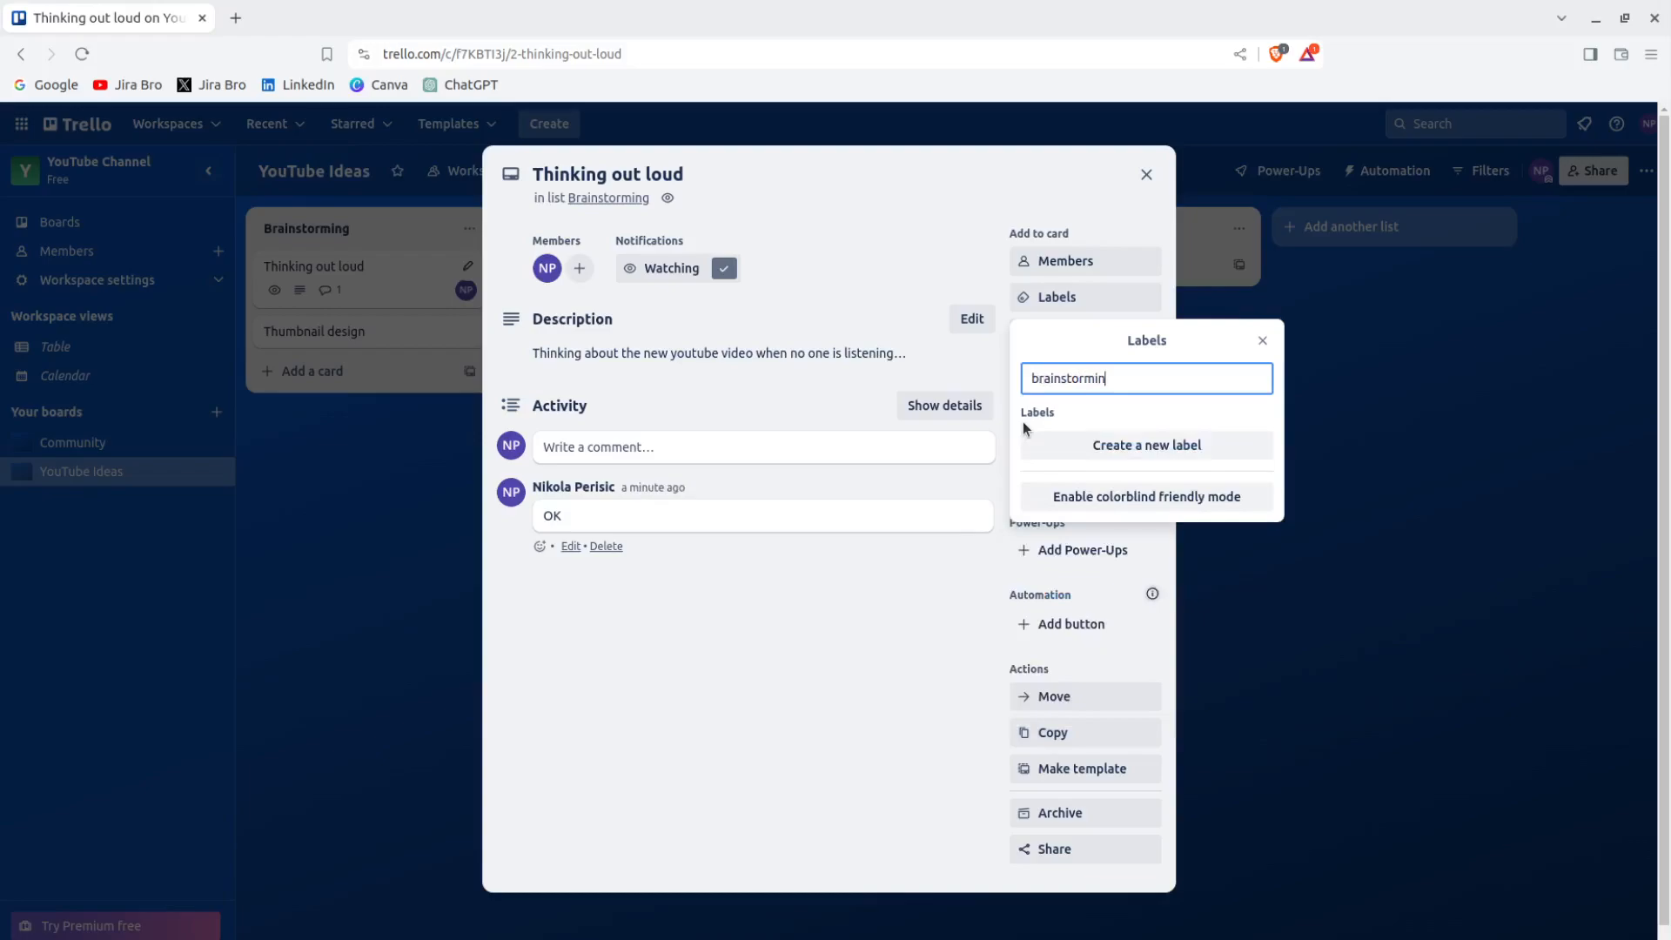
{"action": "left_click", "coordinate": [1046, 446]}
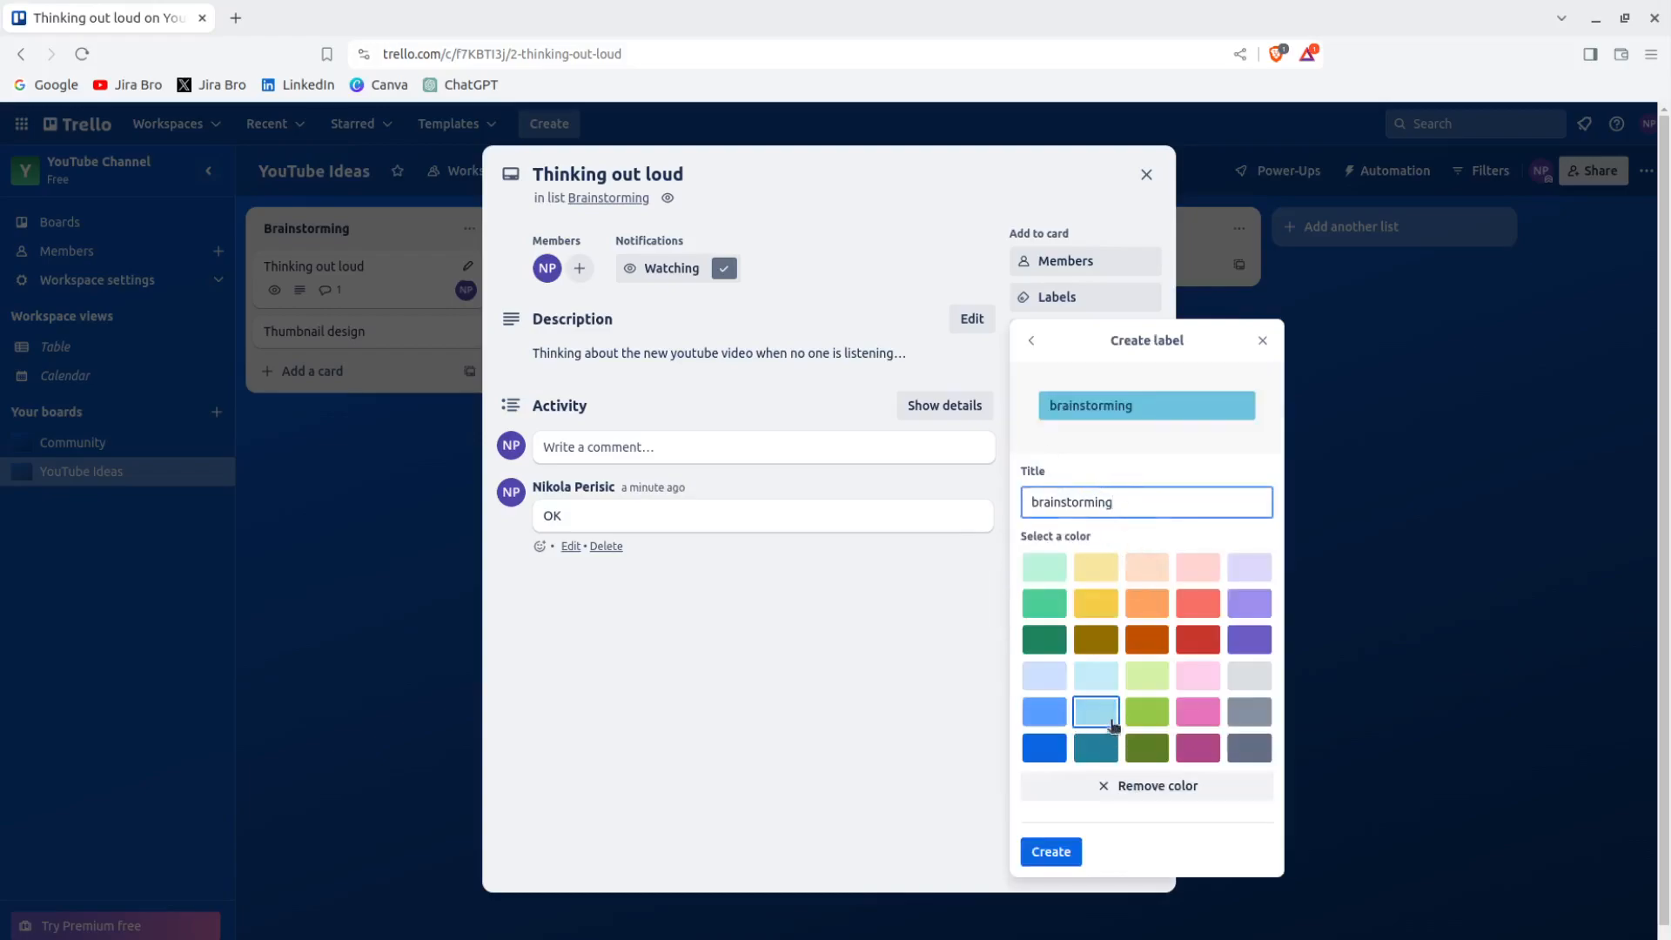
{"action": "left_click", "coordinate": [1096, 601]}
{"action": "left_click", "coordinate": [1050, 851]}
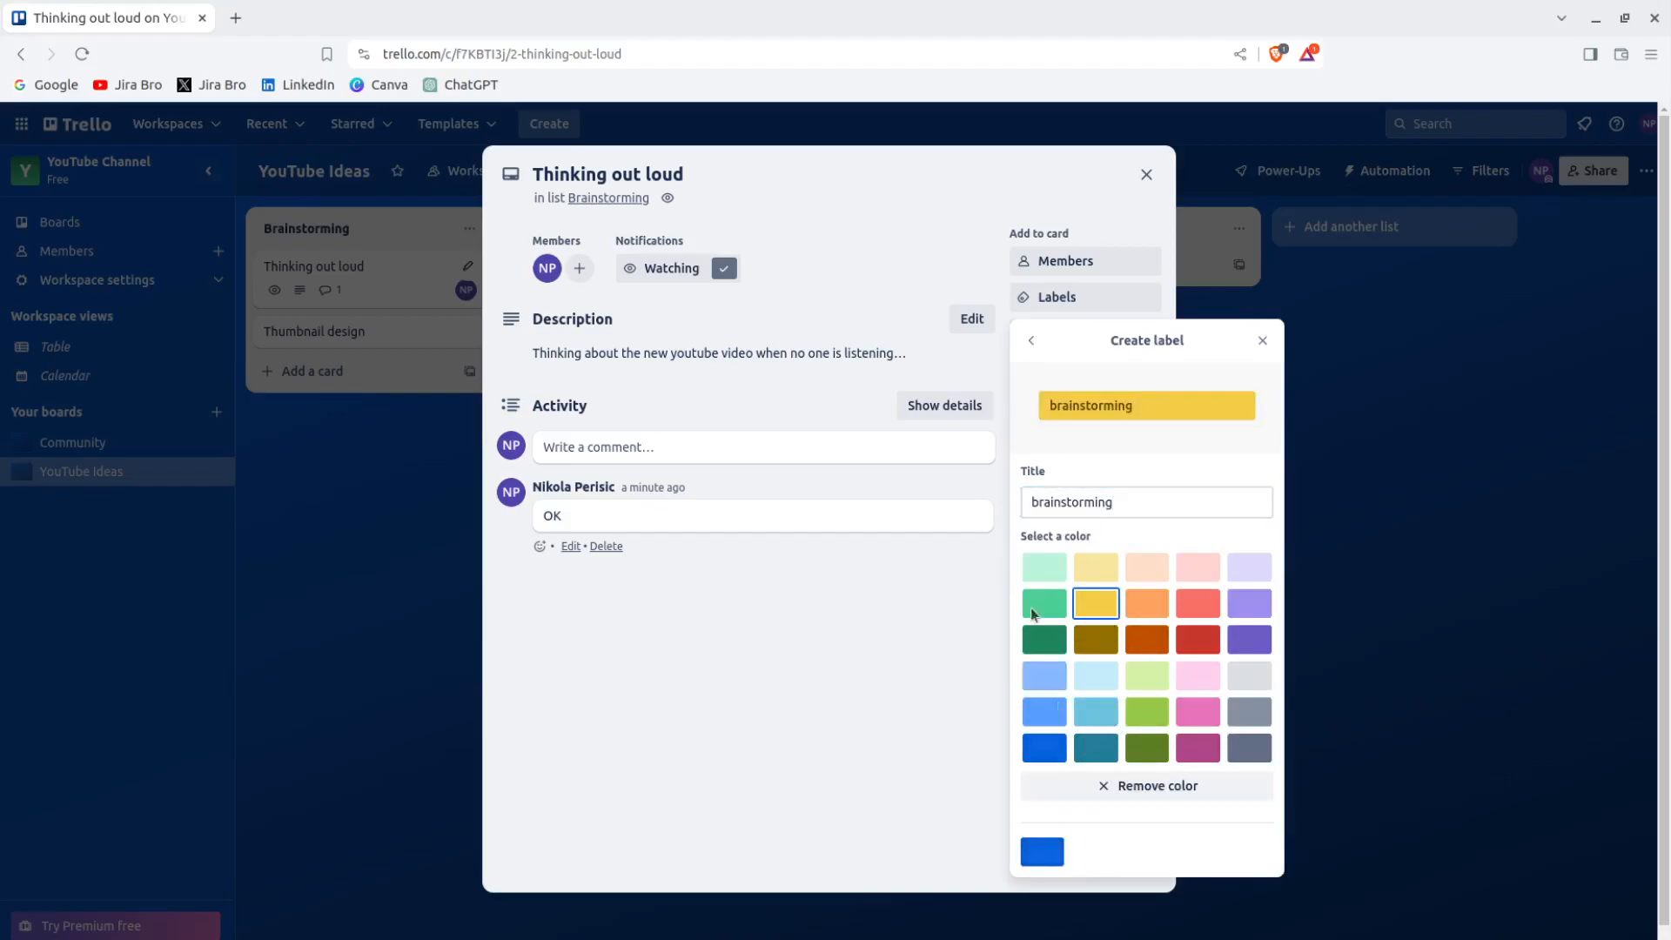
{"action": "left_click", "coordinate": [885, 612]}
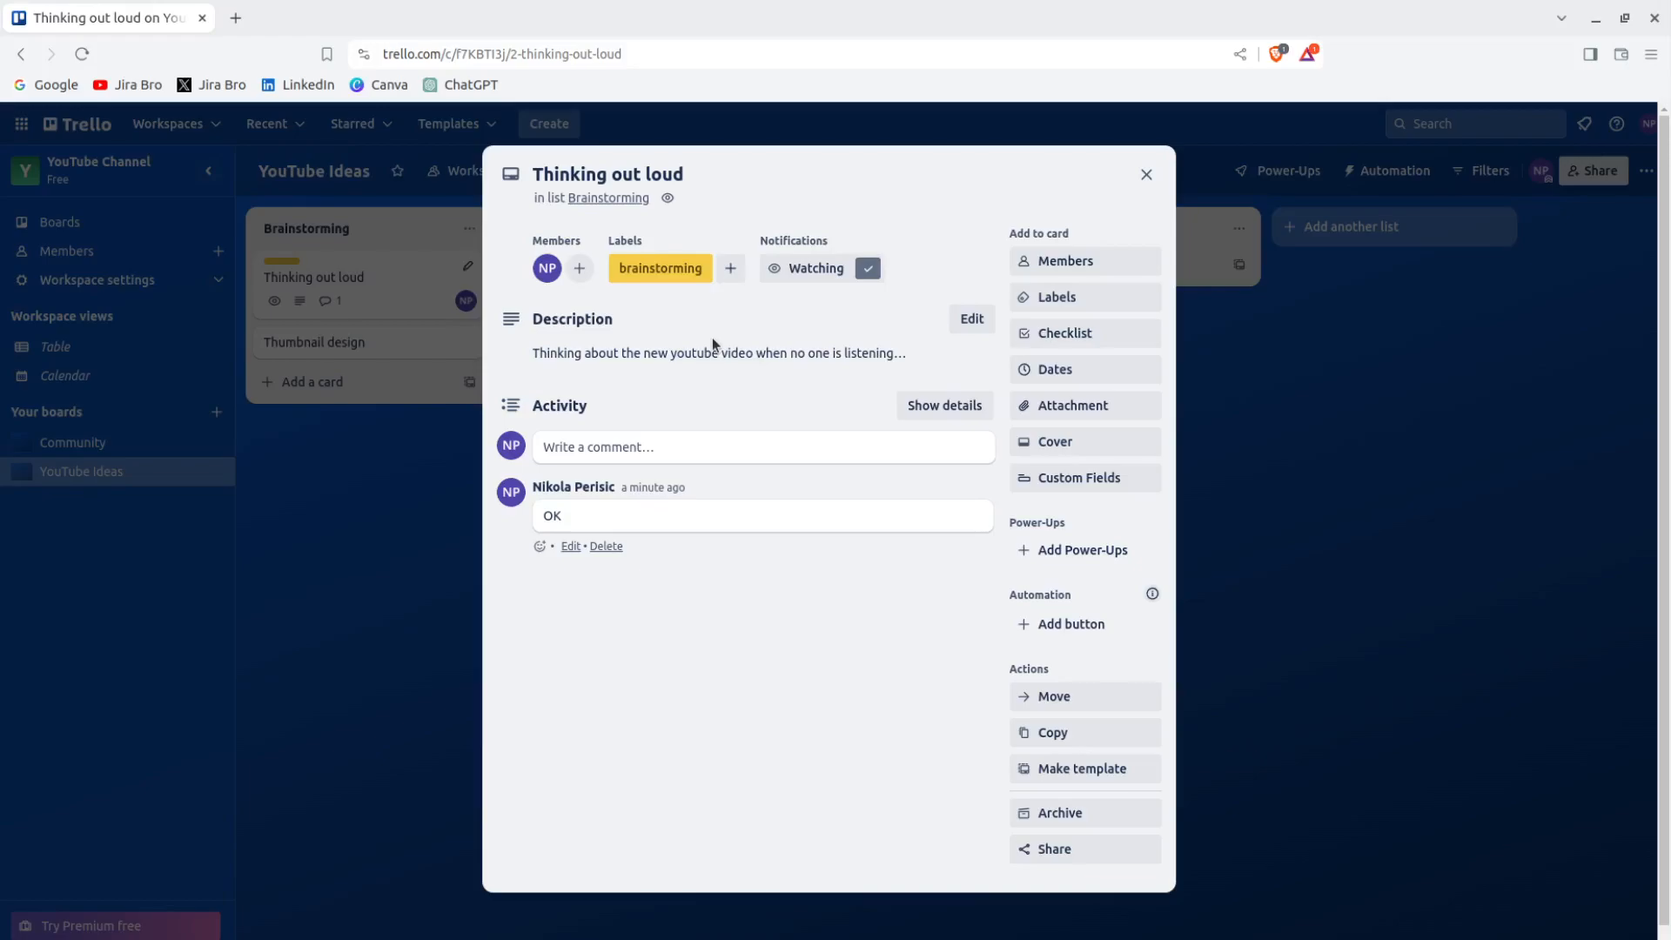
- Add a 'To-do' checklist with the item 'Think about the microphone position'
{"action": "left_click", "coordinate": [1026, 333]}
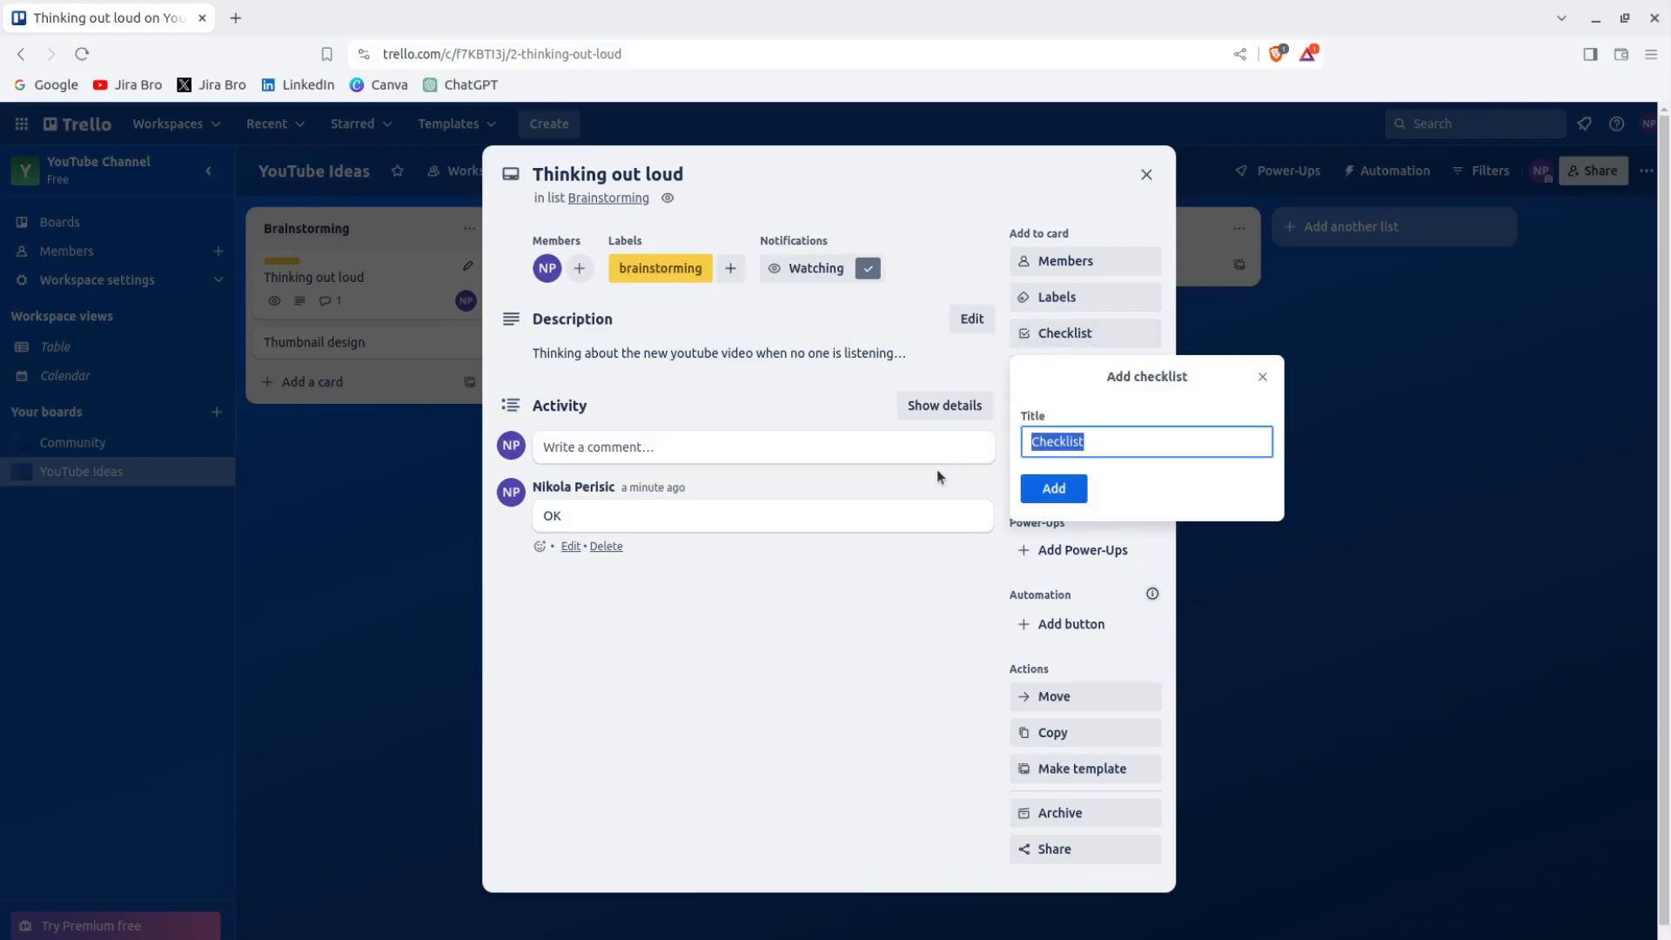
{"action": "type", "text": "TO=d"}
{"action": "key", "text": "BackSpace"}
{"action": "key", "text": "BackSpace"}
{"action": "key", "text": "BackSpace"}
{"action": "type", "text": "o-do"}
{"action": "key", "text": "Return"}
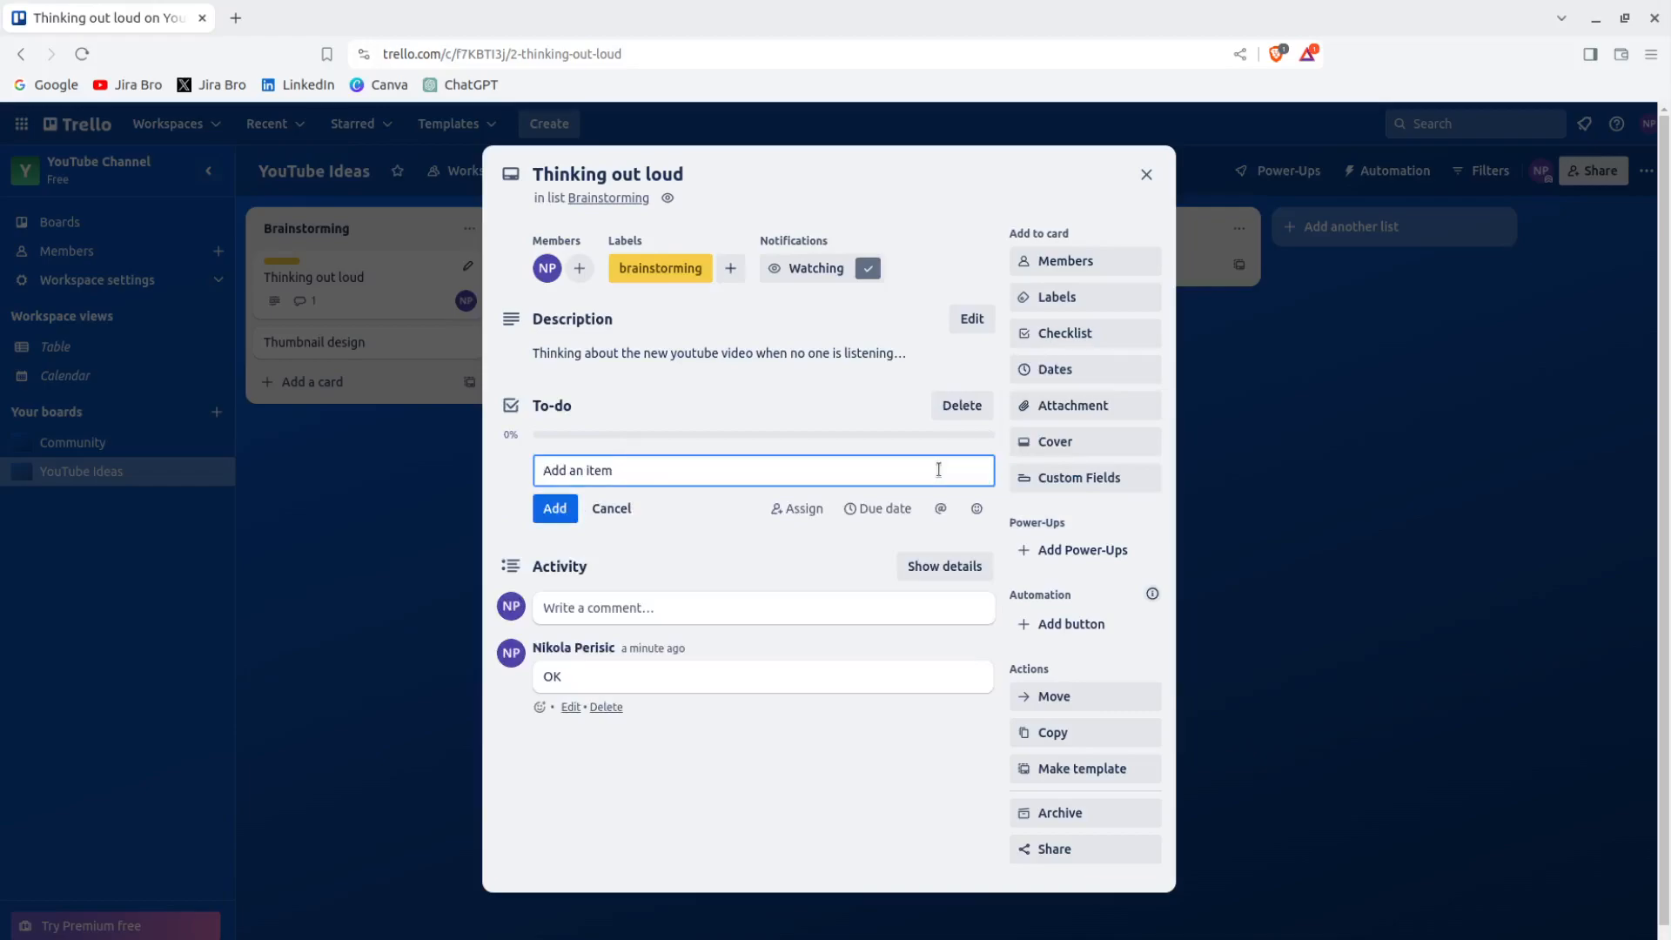
{"action": "type", "text": "Think about the microphone position"}
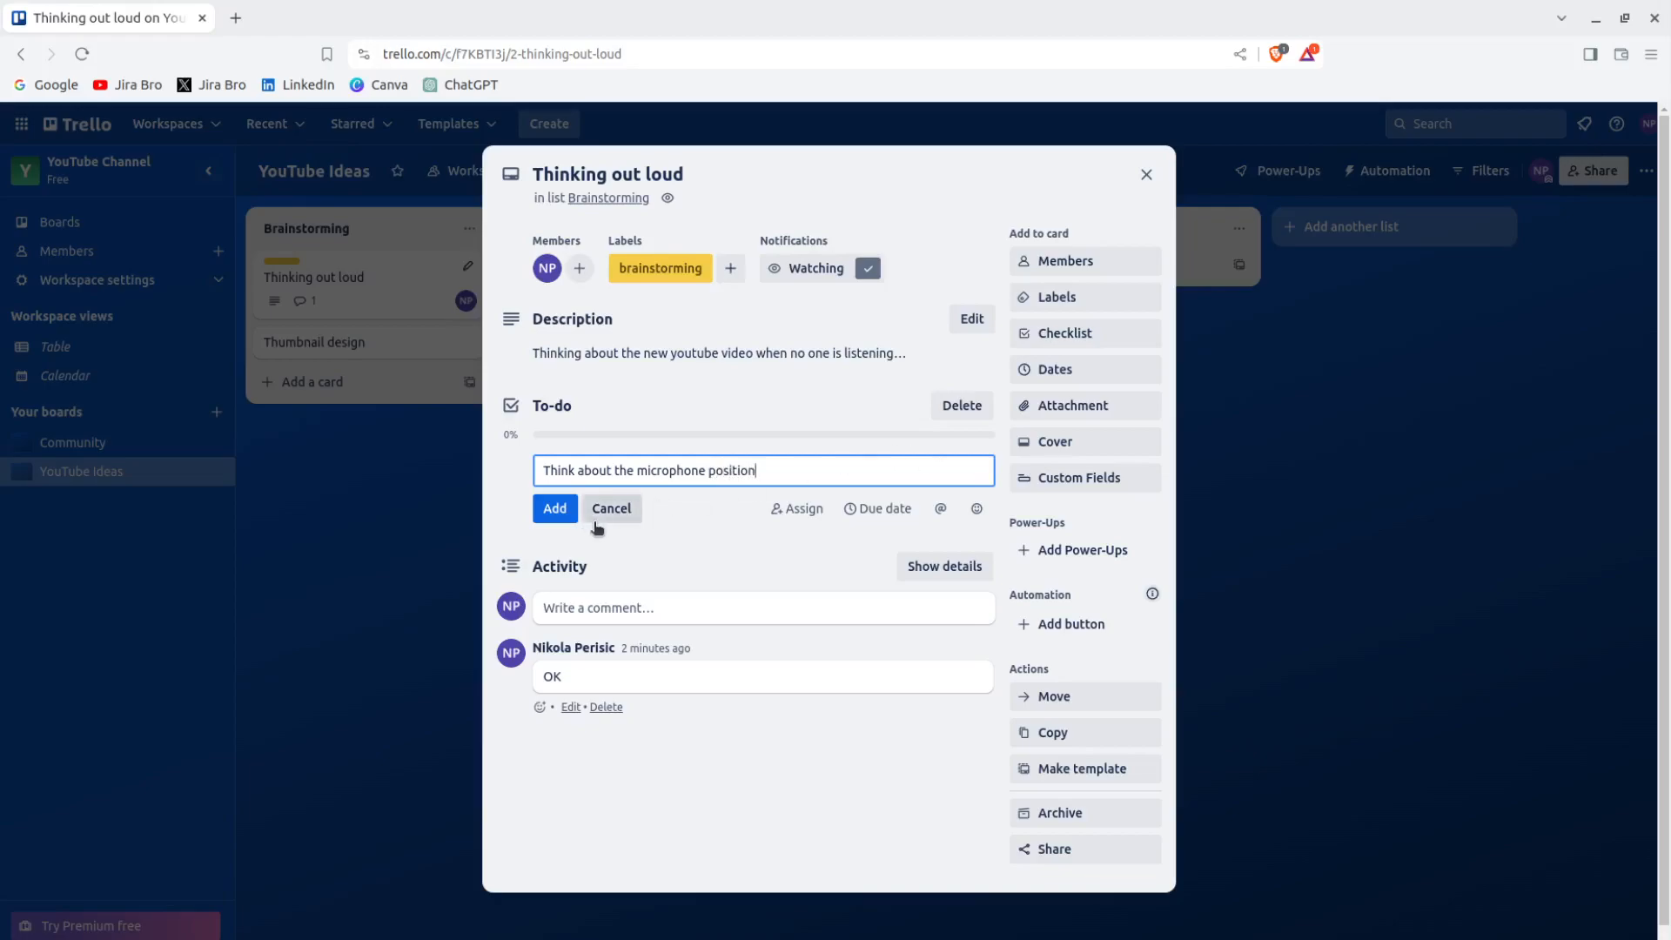
{"action": "left_click", "coordinate": [561, 511]}
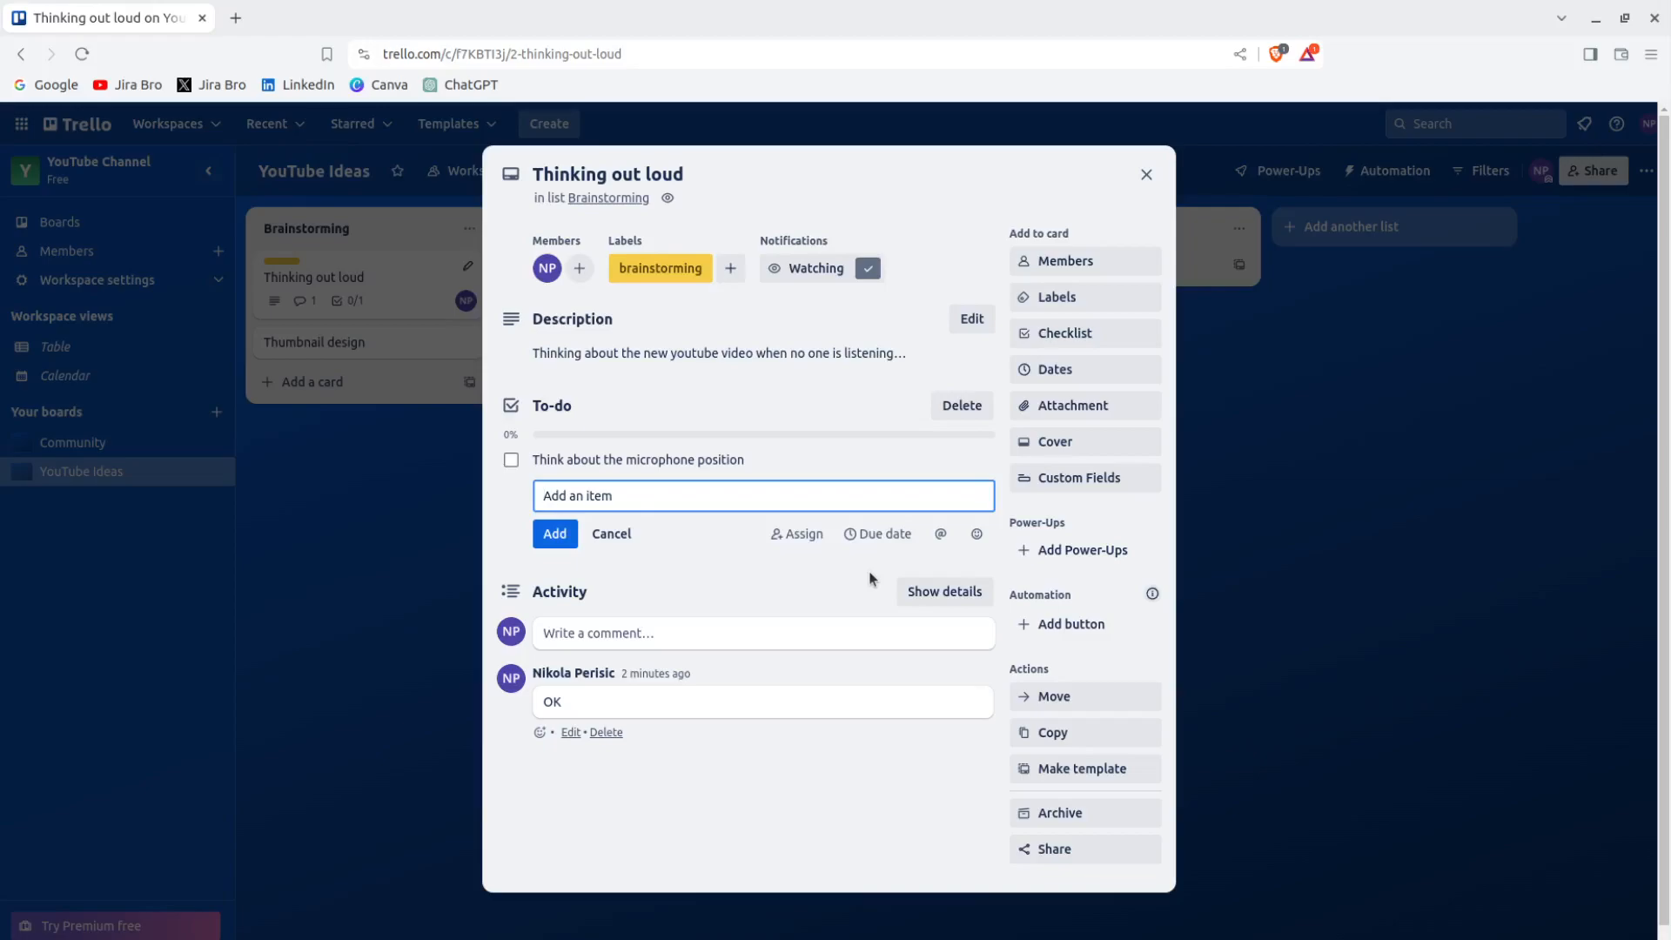
- Add the checklist item 'Think about the length of the video'
{"action": "type", "text": "THinki"}
{"action": "key", "text": "BackSpace"}
{"action": "key", "text": "BackSpace"}
{"action": "key", "text": "BackSpace"}
{"action": "key", "text": "BackSpace"}
{"action": "key", "text": "BackSpace"}
{"action": "type", "text": "Len"}
{"action": "key", "text": "BackSpace"}
{"action": "key", "text": "BackSpace"}
{"action": "key", "text": "BackSpace"}
{"action": "type", "text": "Think about the length of the i"}
{"action": "key", "text": "BackSpace"}
{"action": "type", "text": "vidreo"}
{"action": "key", "text": "BackSpace"}
{"action": "key", "text": "BackSpace"}
{"action": "key", "text": "BackSpace"}
{"action": "type", "text": "eo"}
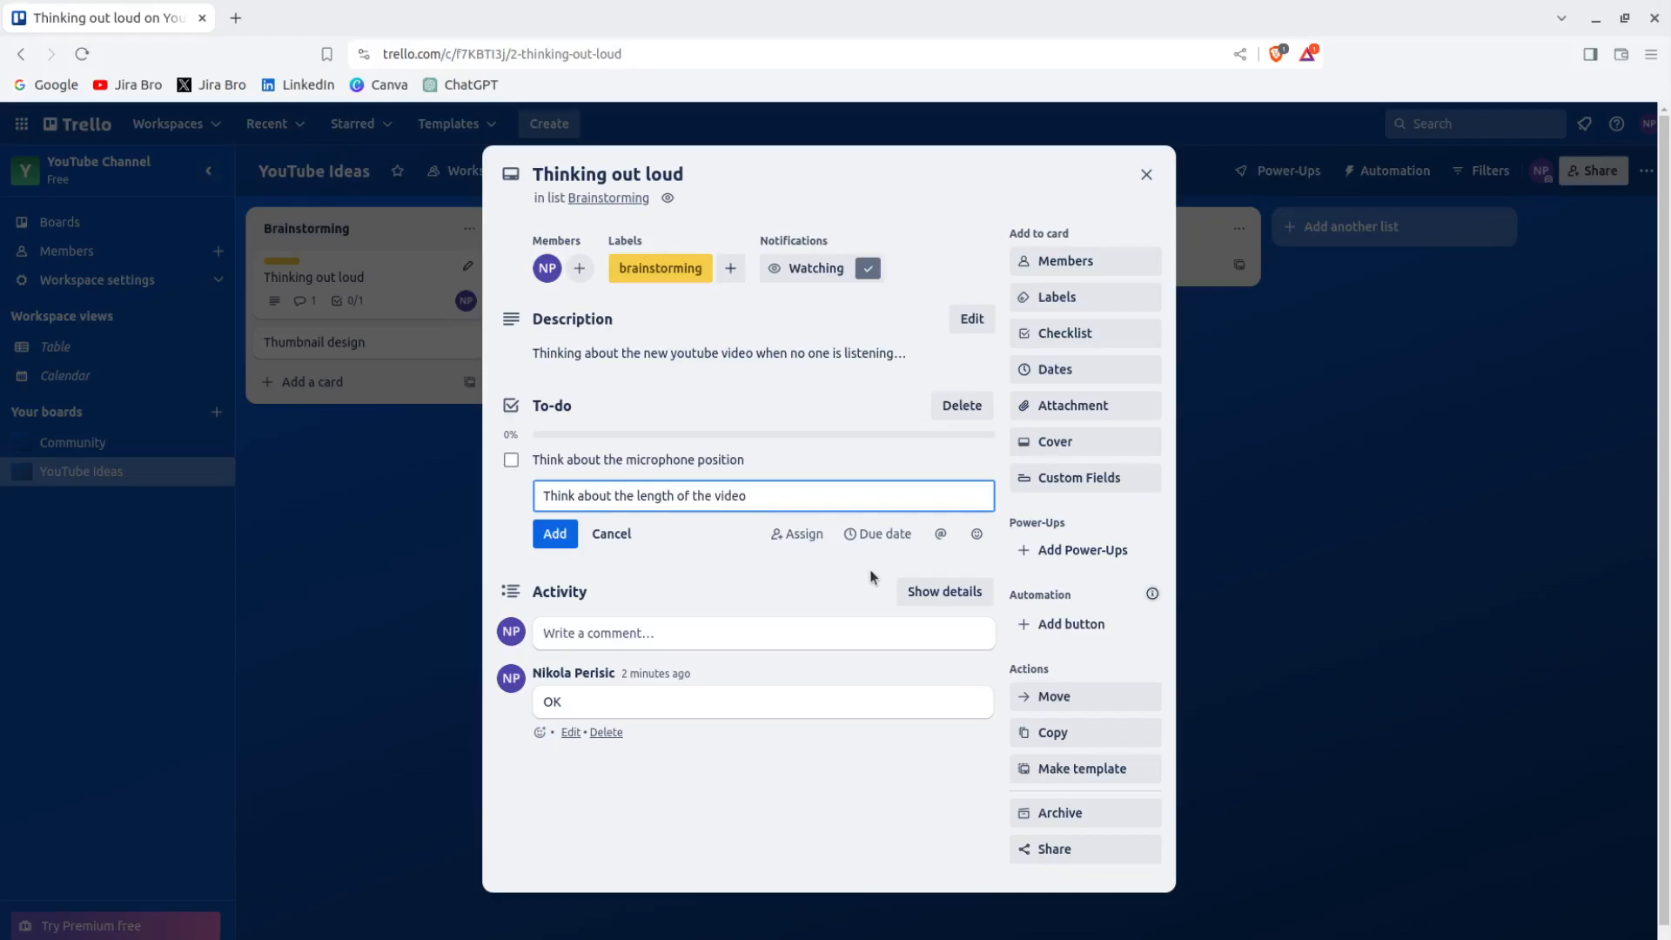
{"action": "left_click", "coordinate": [554, 534]}
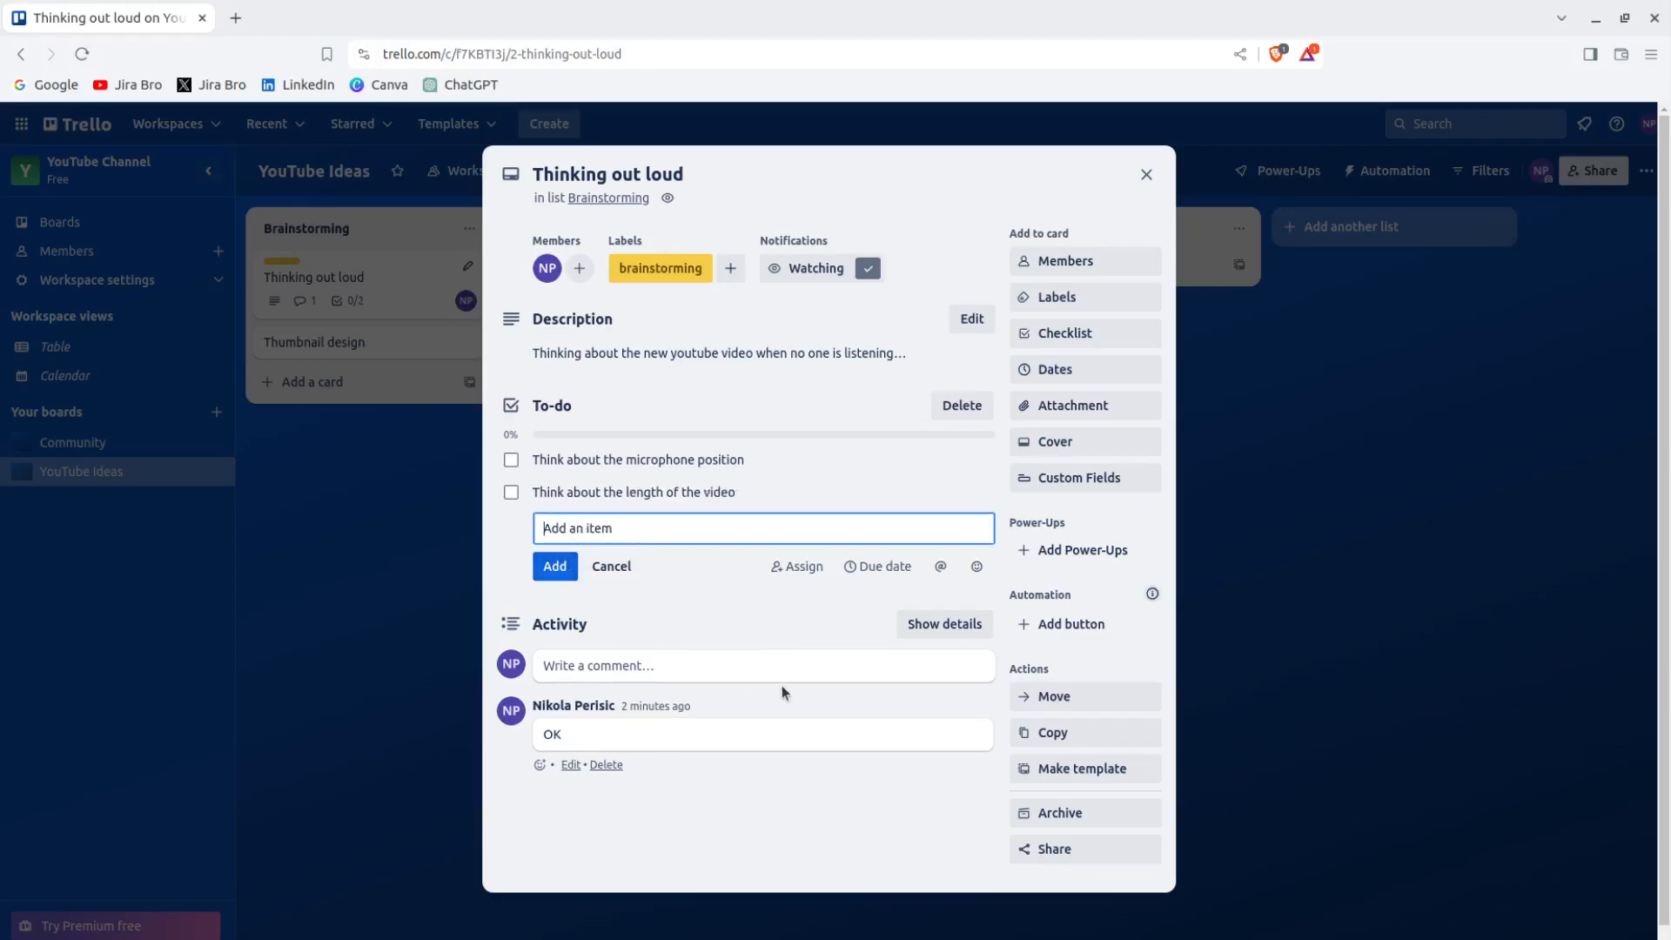
- Try the checklist item's assign and due-date options, then dismiss the upgrade offer
{"action": "left_click", "coordinate": [801, 576]}
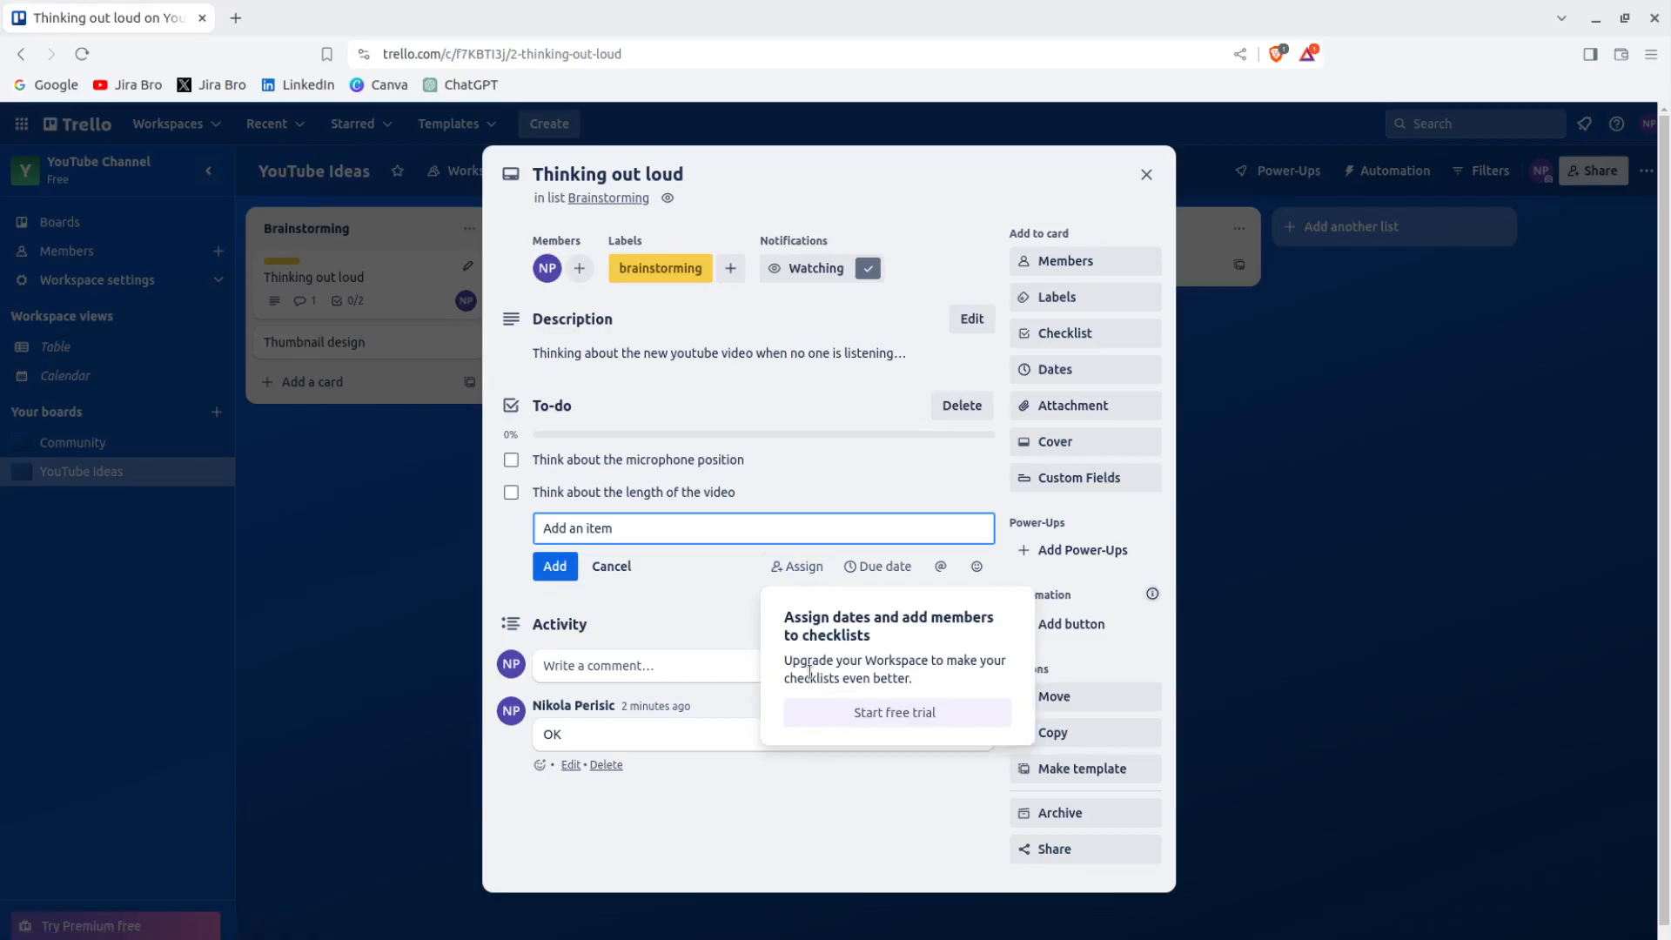
{"action": "left_click_drag", "start_coordinate": [832, 660], "coordinate": [1025, 666]}
{"action": "left_click", "coordinate": [1025, 665]}
{"action": "left_click", "coordinate": [874, 459]}
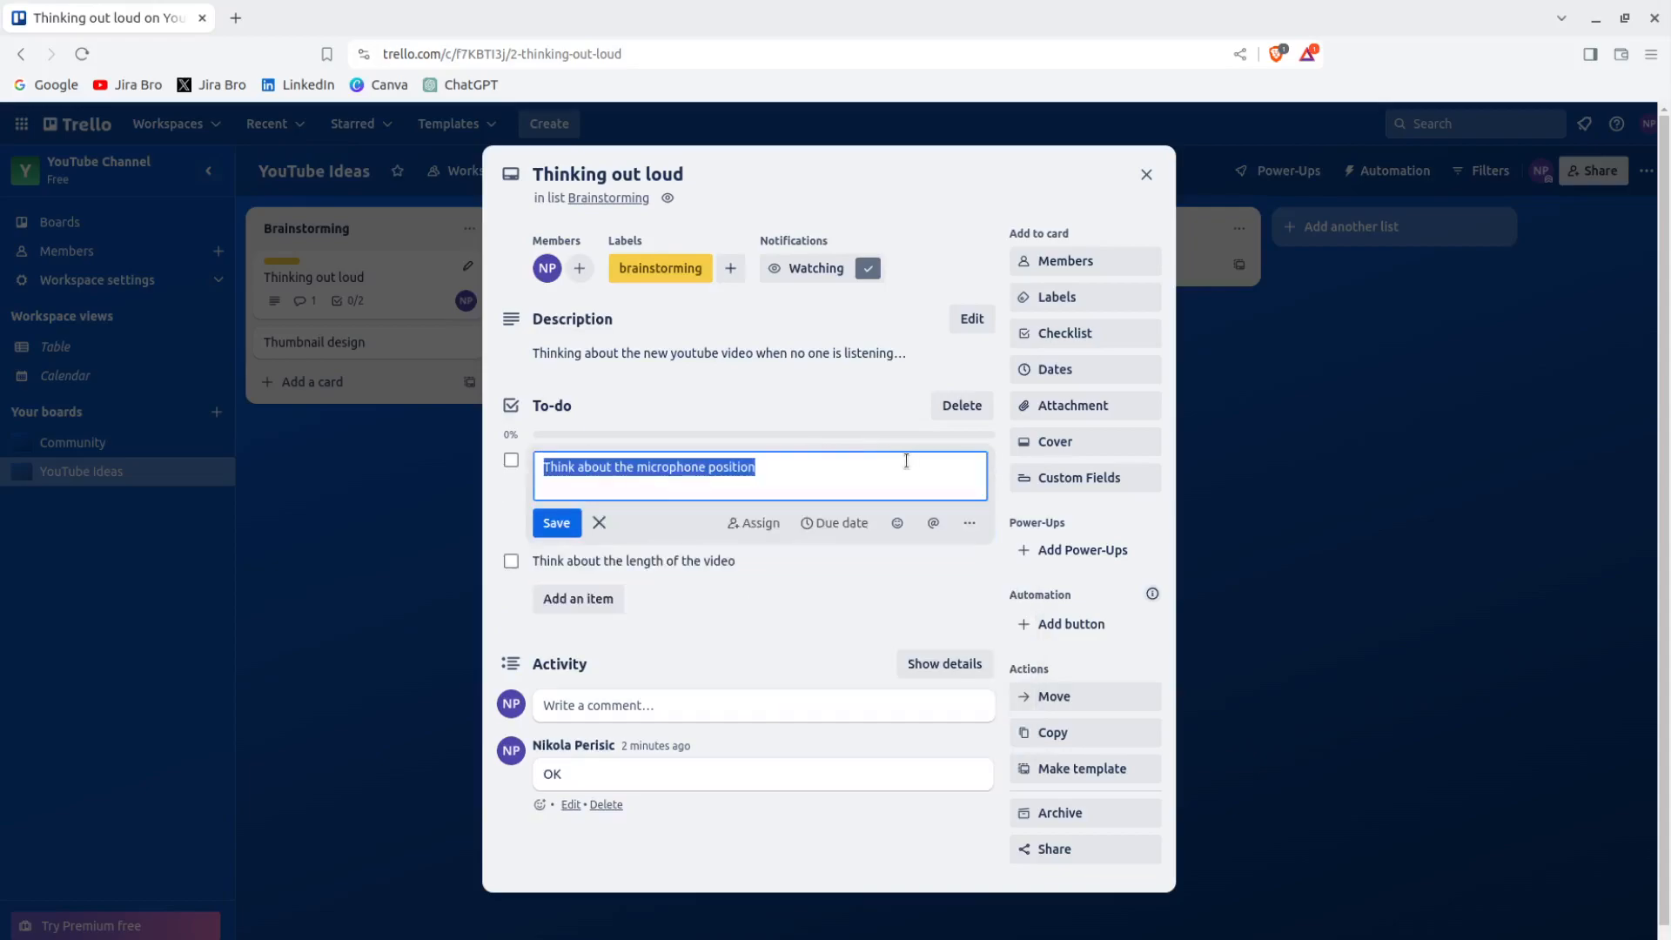
{"action": "left_click", "coordinate": [556, 522]}
{"action": "left_click", "coordinate": [952, 459]}
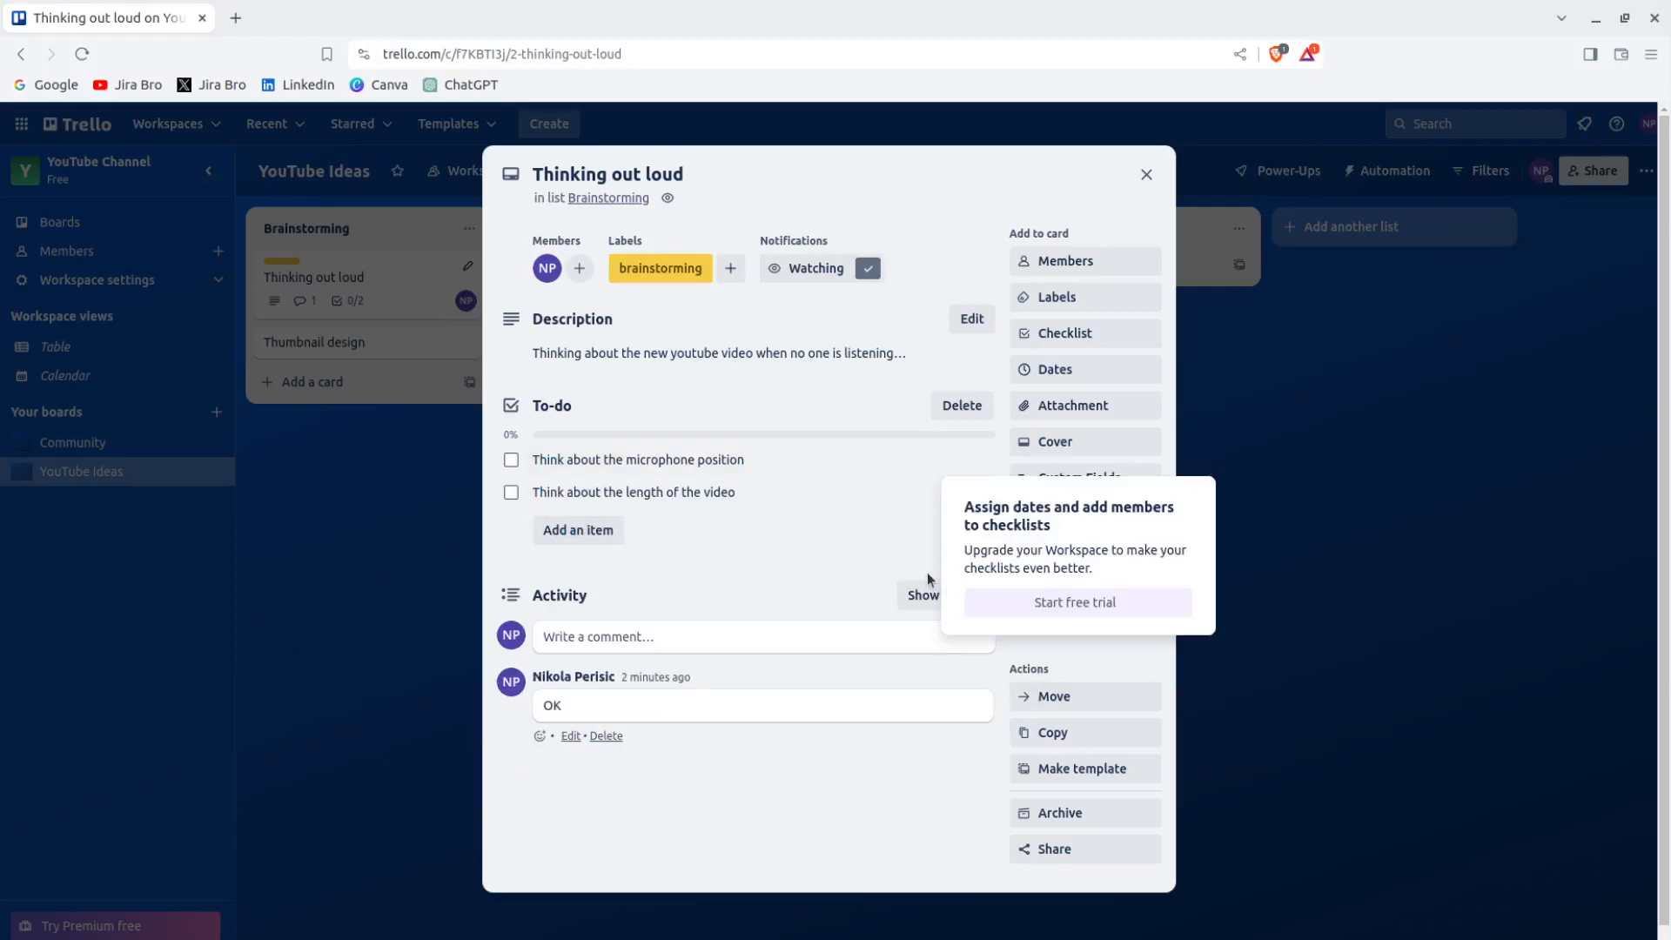
{"action": "left_click", "coordinate": [870, 459]}
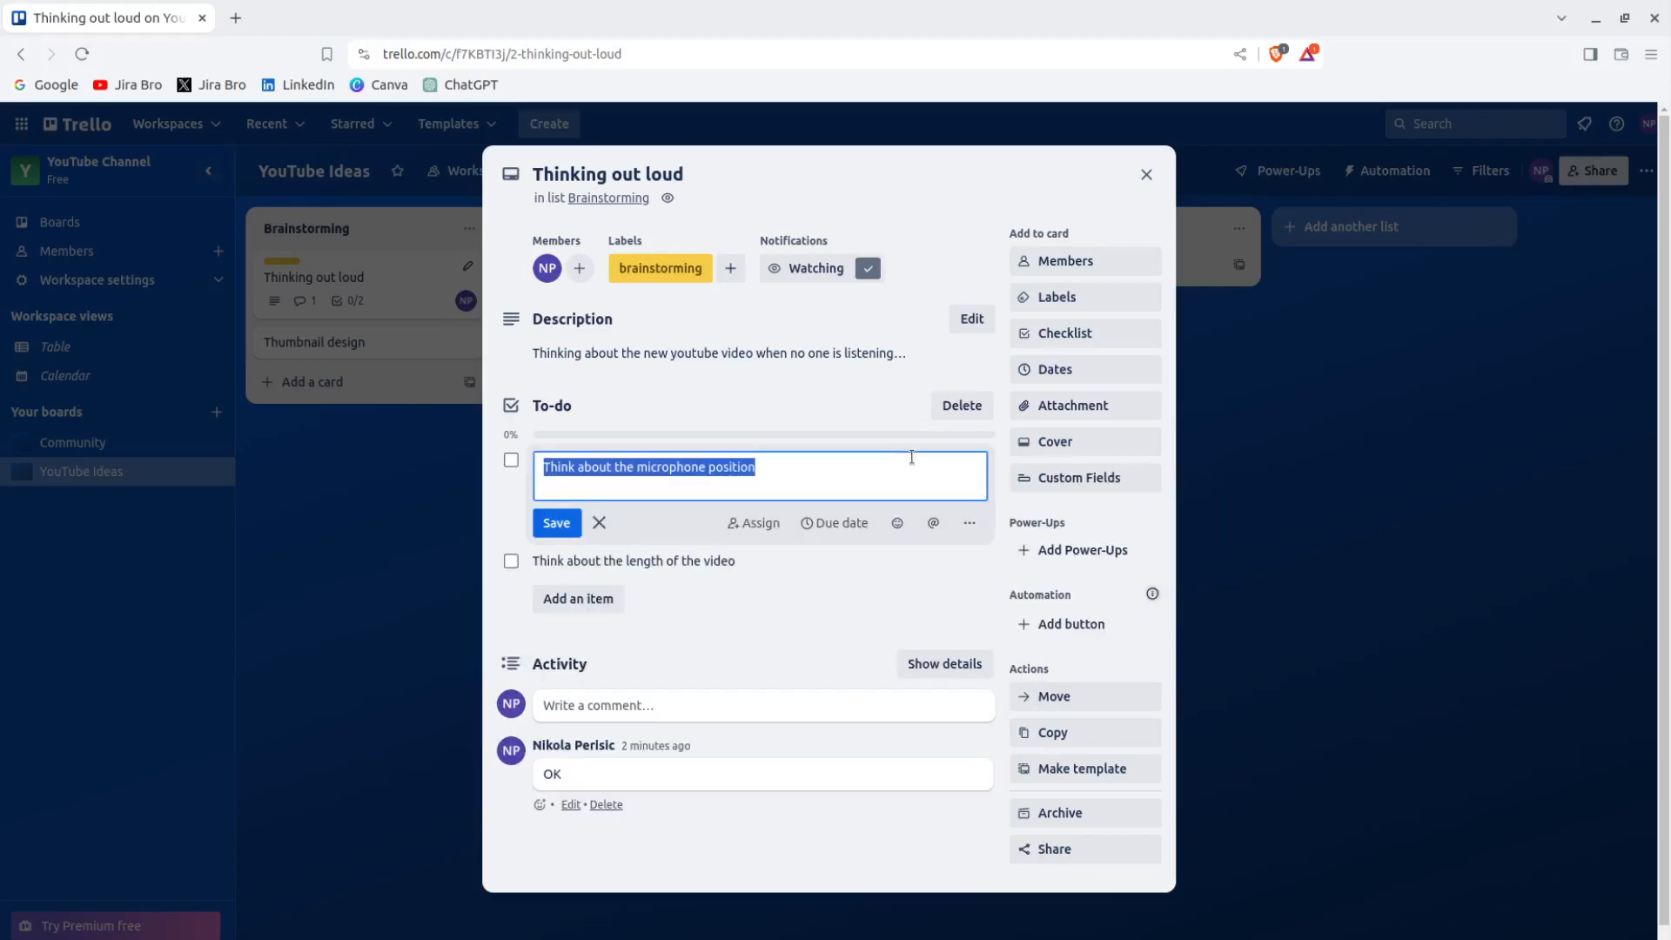
{"action": "left_click", "coordinate": [565, 525]}
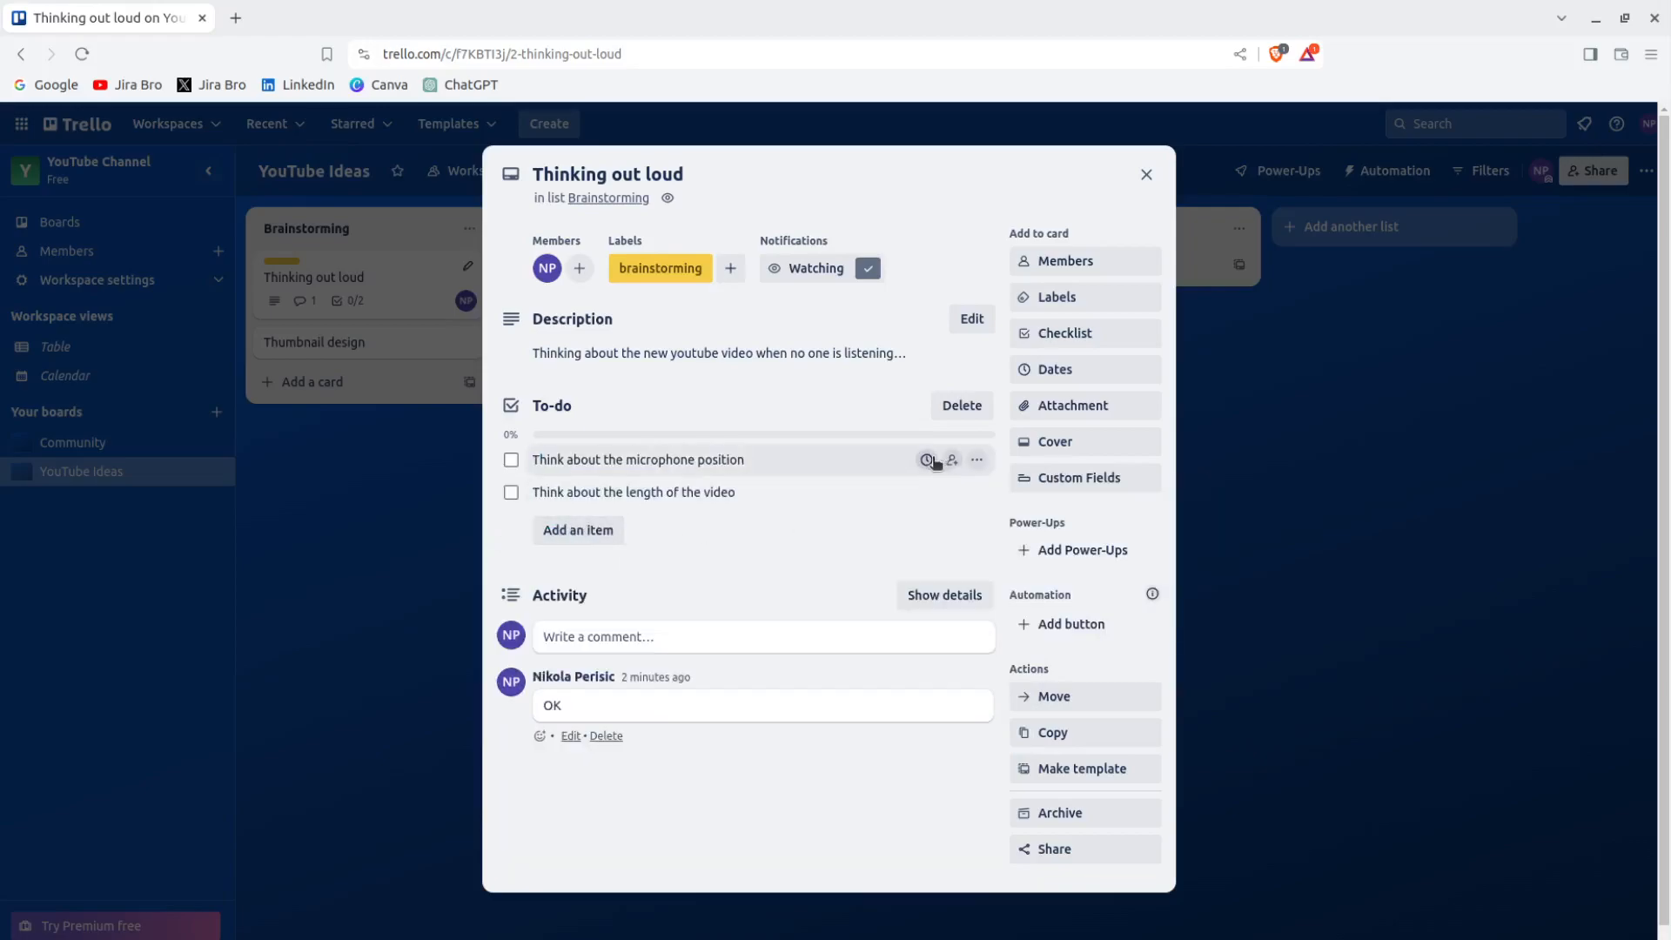
{"action": "left_click", "coordinate": [930, 460]}
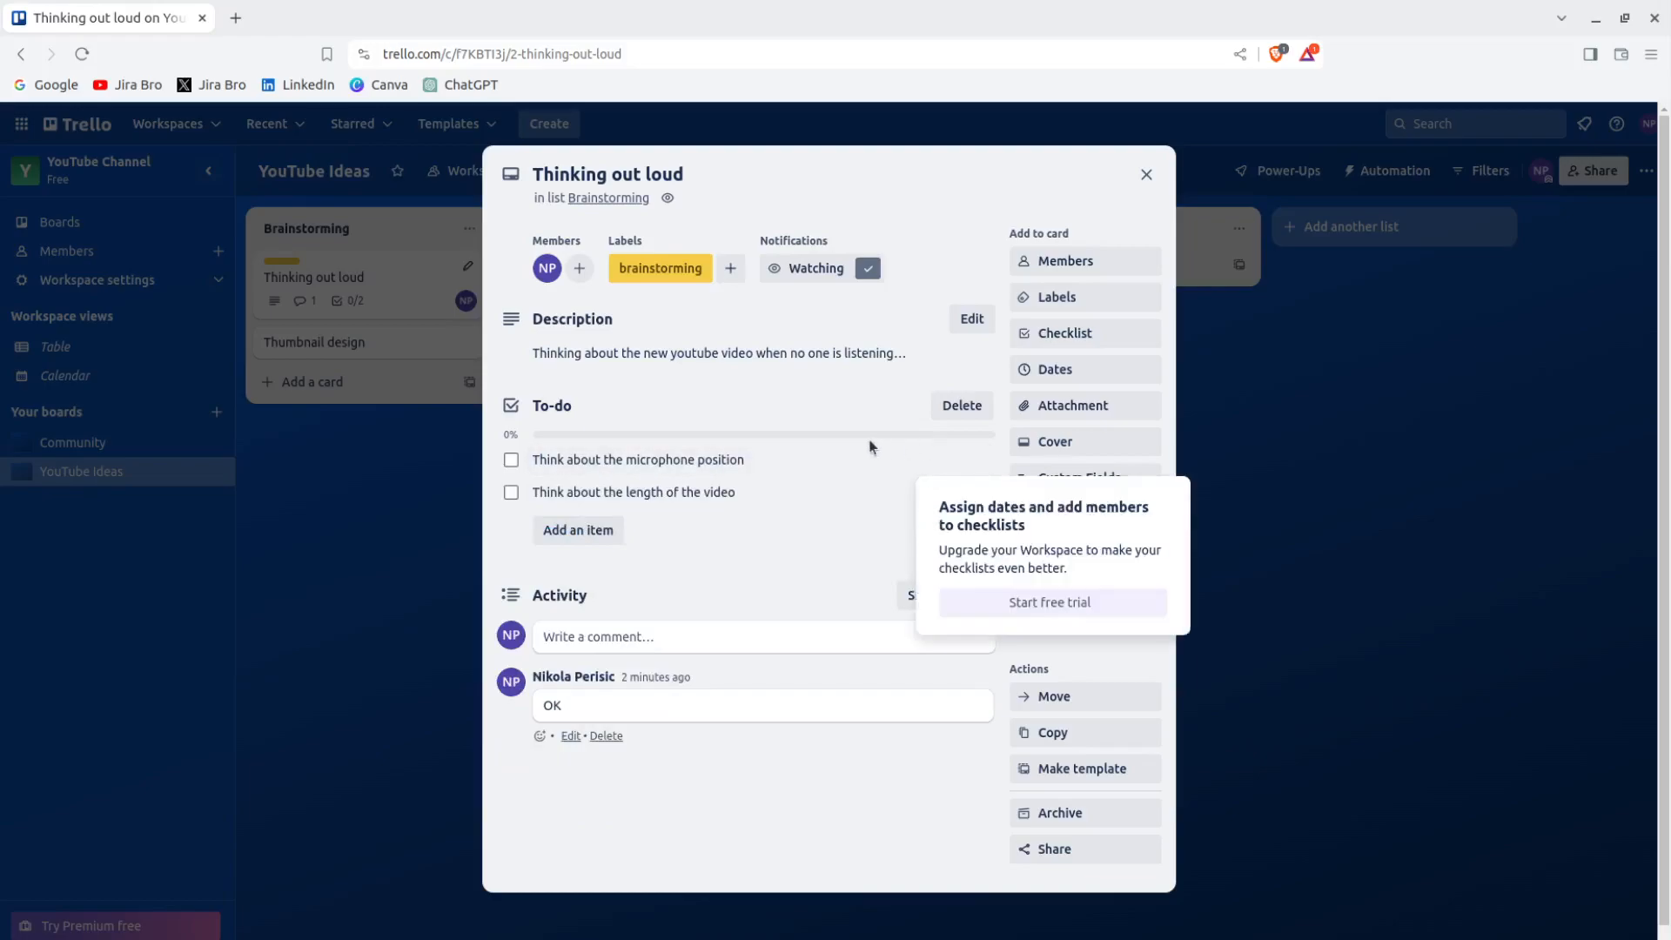
{"action": "left_click", "coordinate": [738, 595]}
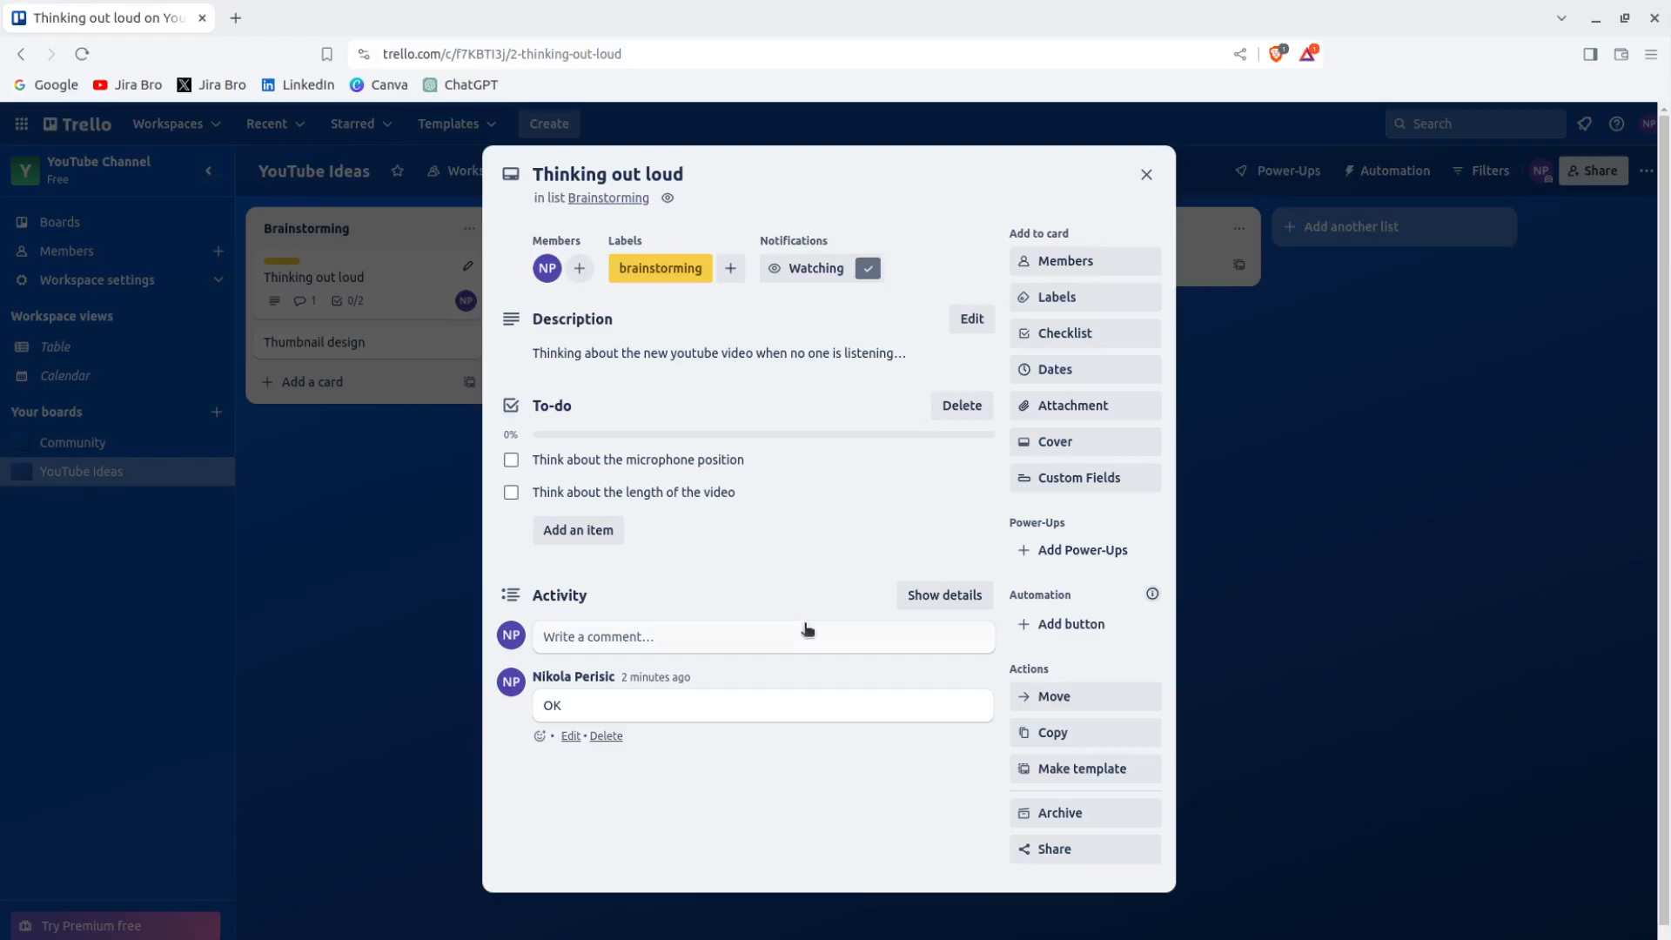
- Set the card's due date to March 29, 2024 at 6:51 PM
{"action": "left_click", "coordinate": [1084, 383]}
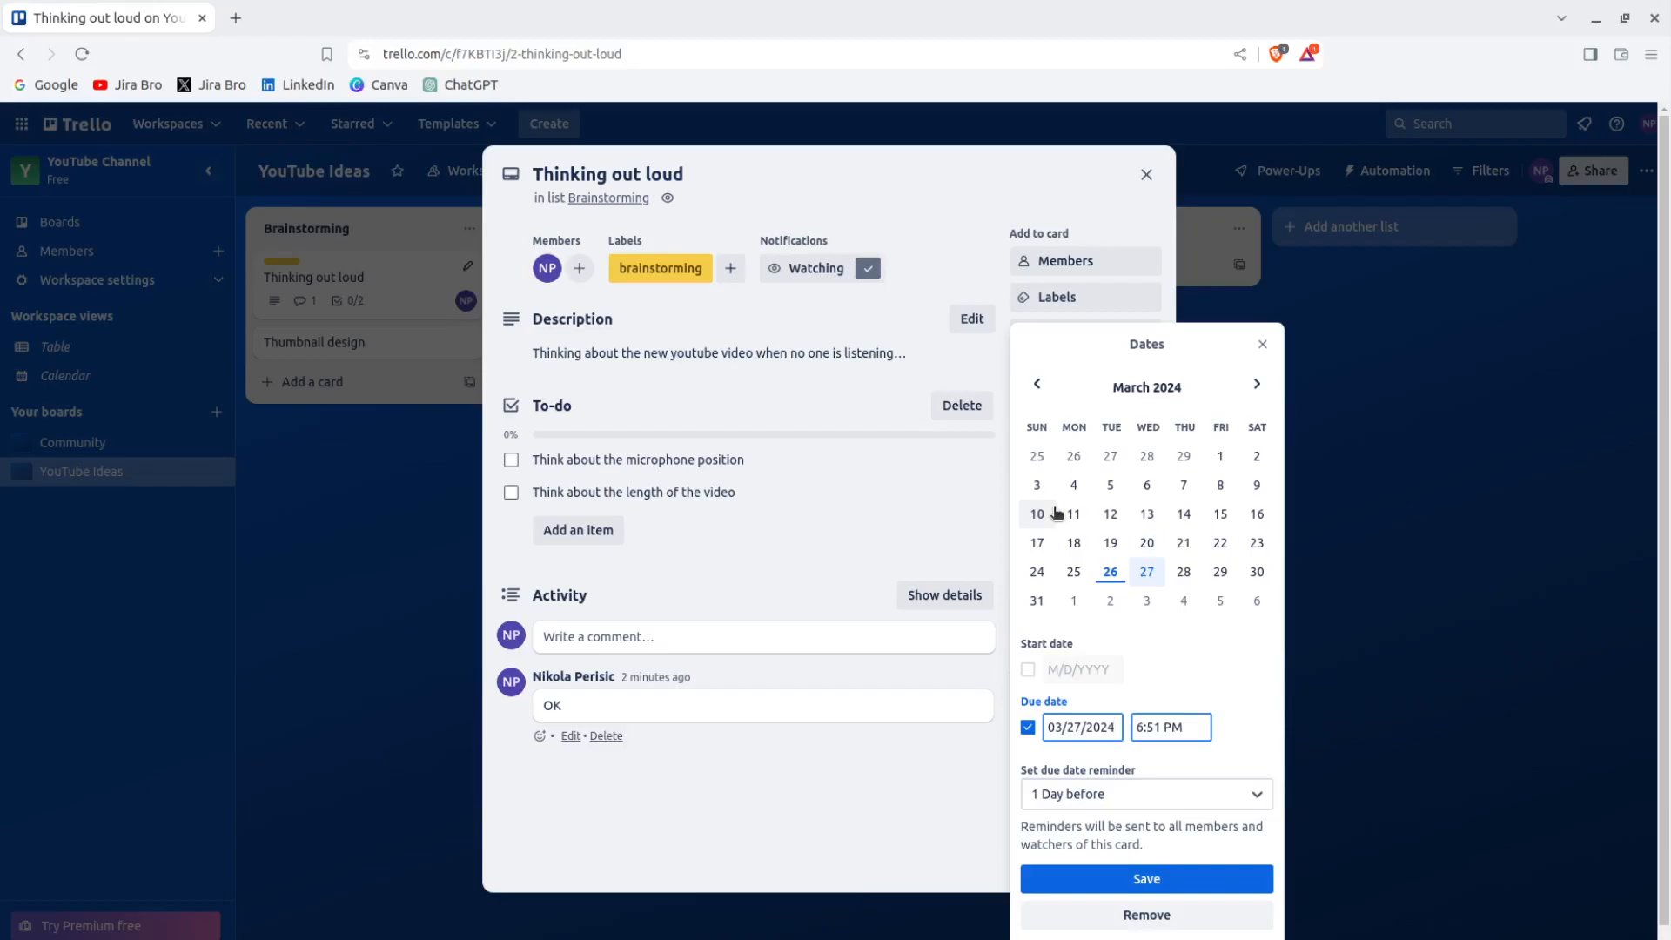
{"action": "left_click", "coordinate": [1220, 572]}
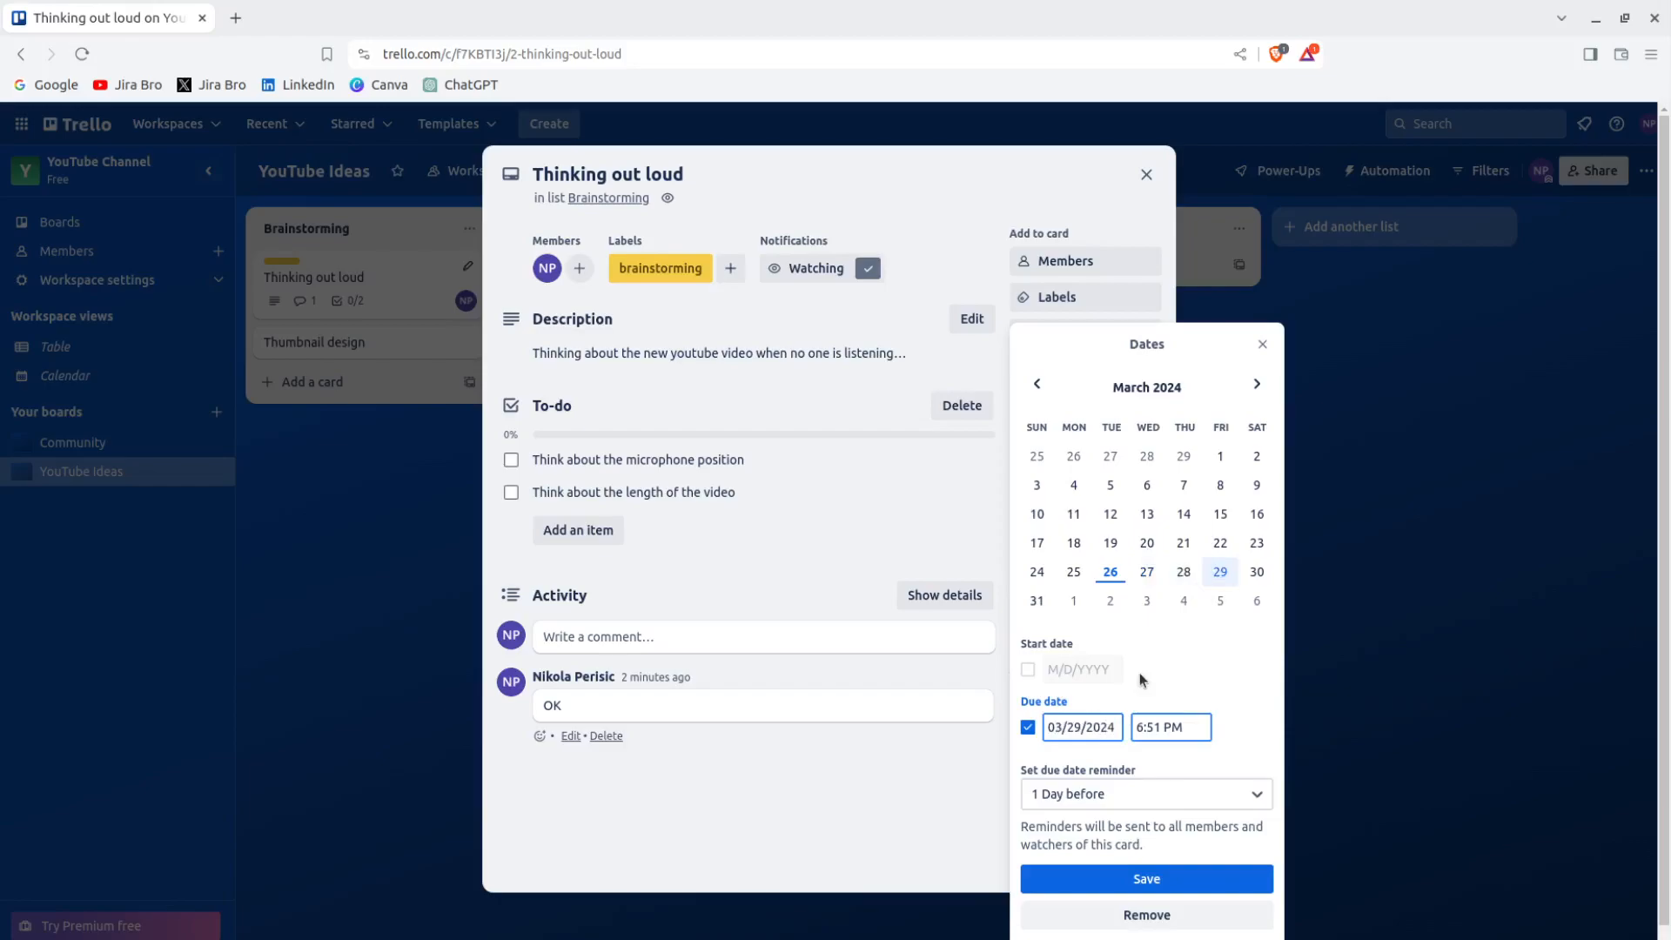
{"action": "left_click", "coordinate": [1140, 881]}
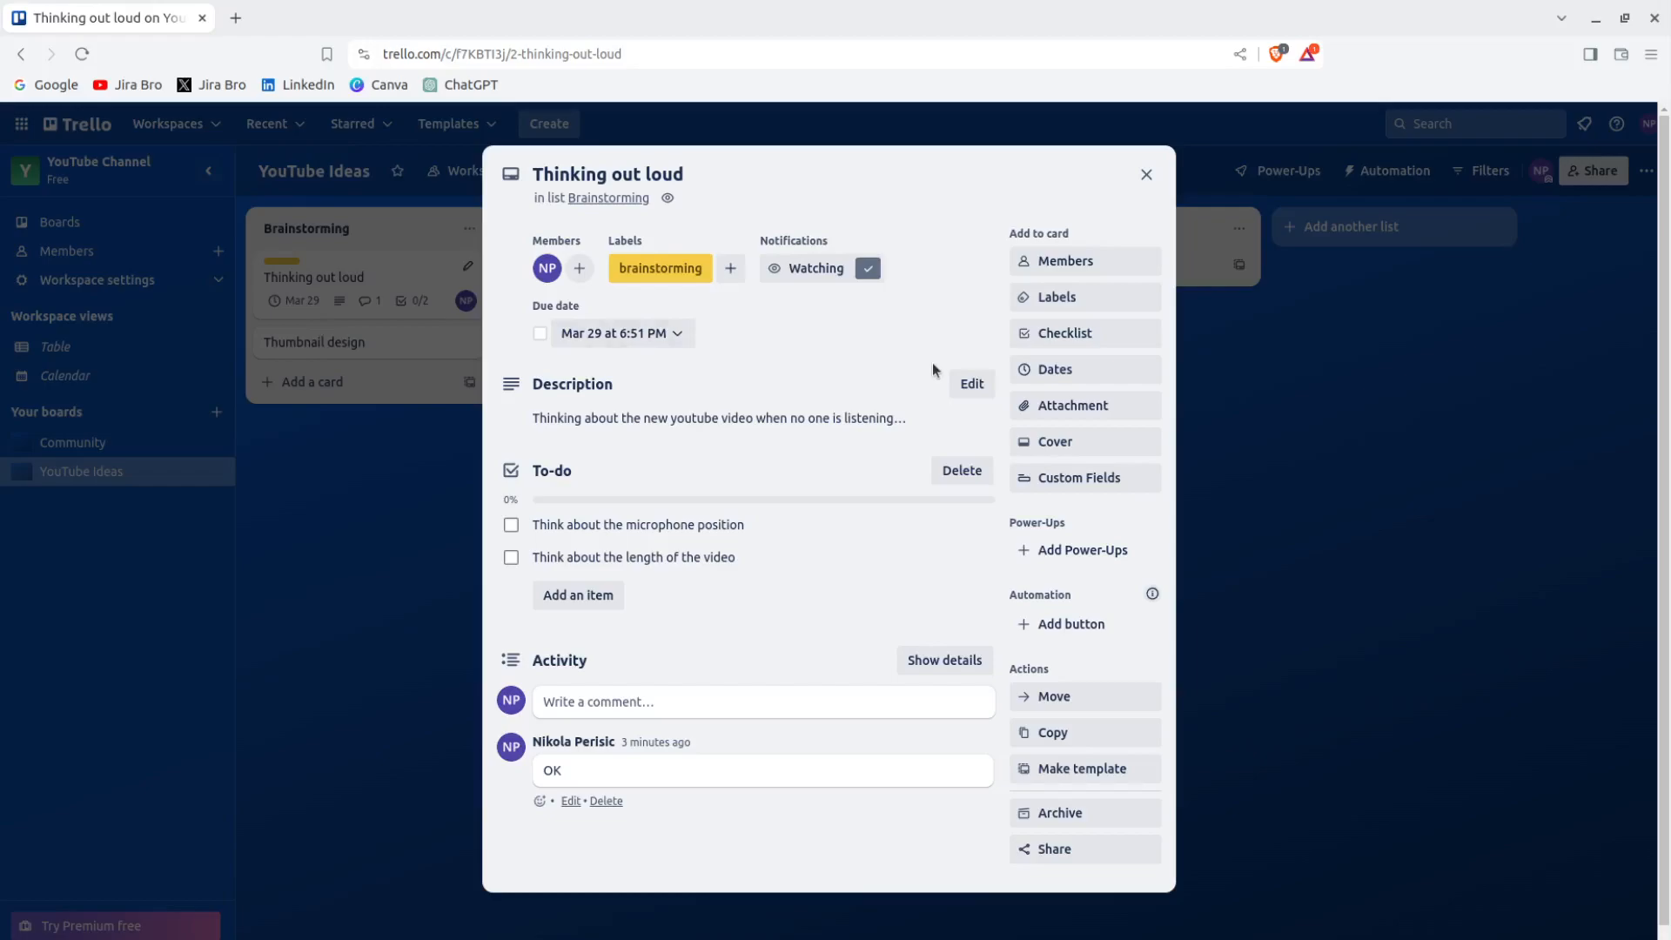
- Apply a green cover to the Thinking out loud card and view the Custom Fields overview
{"action": "left_click", "coordinate": [1071, 405]}
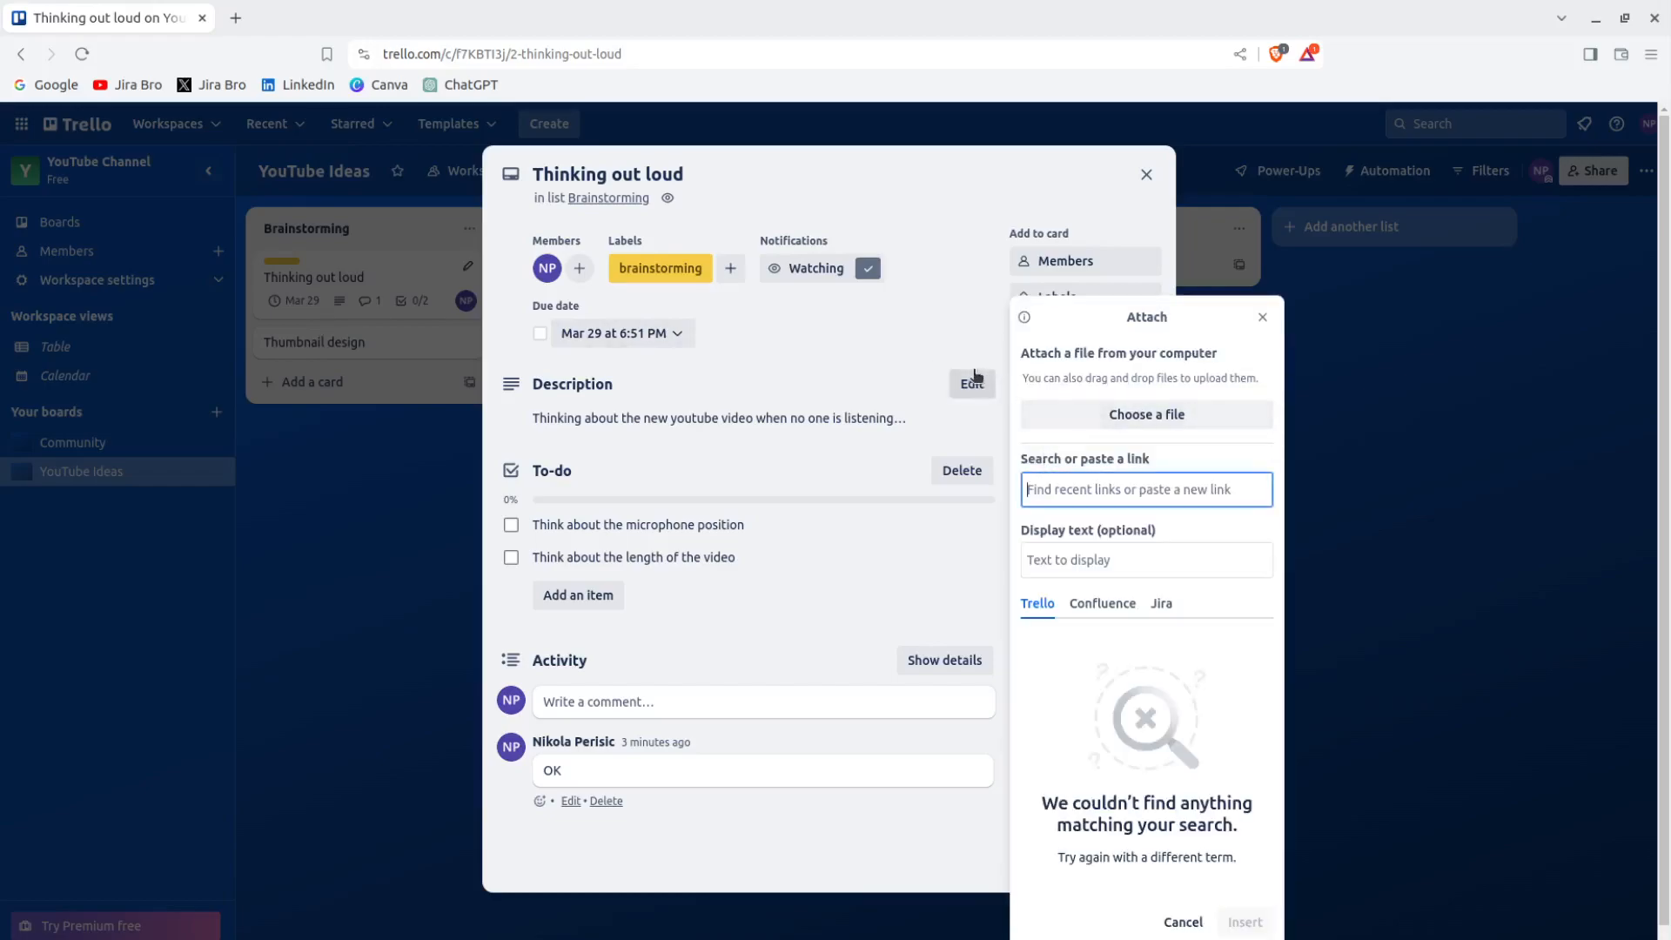
{"action": "left_click", "coordinate": [1263, 317]}
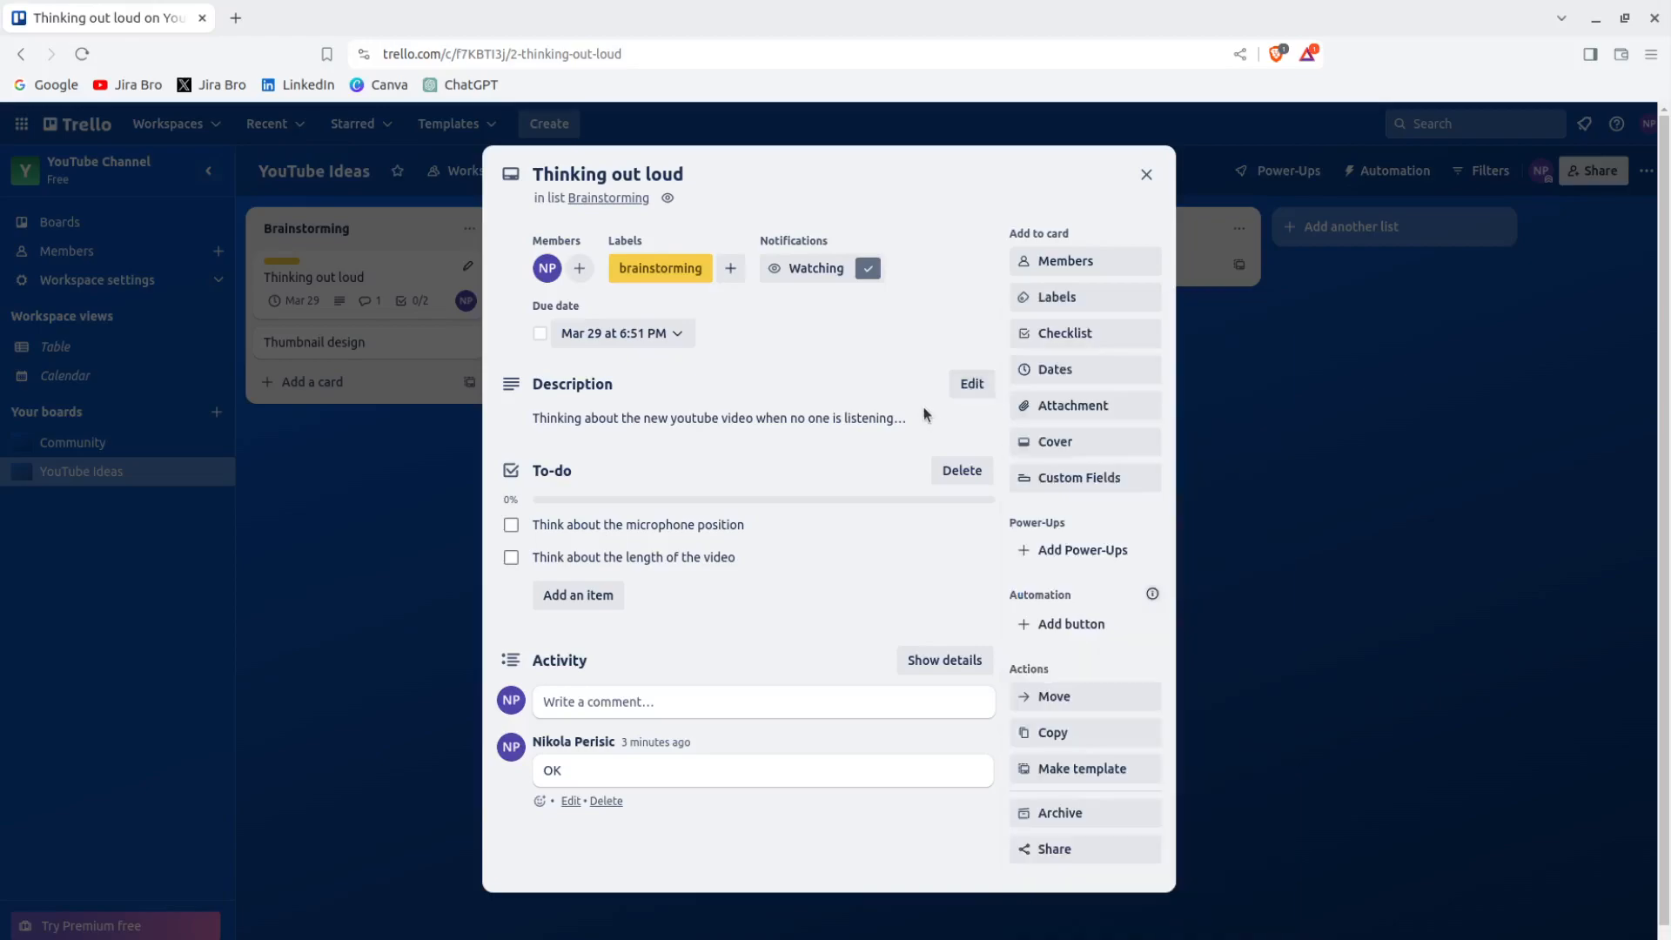
{"action": "left_click", "coordinate": [1143, 438]}
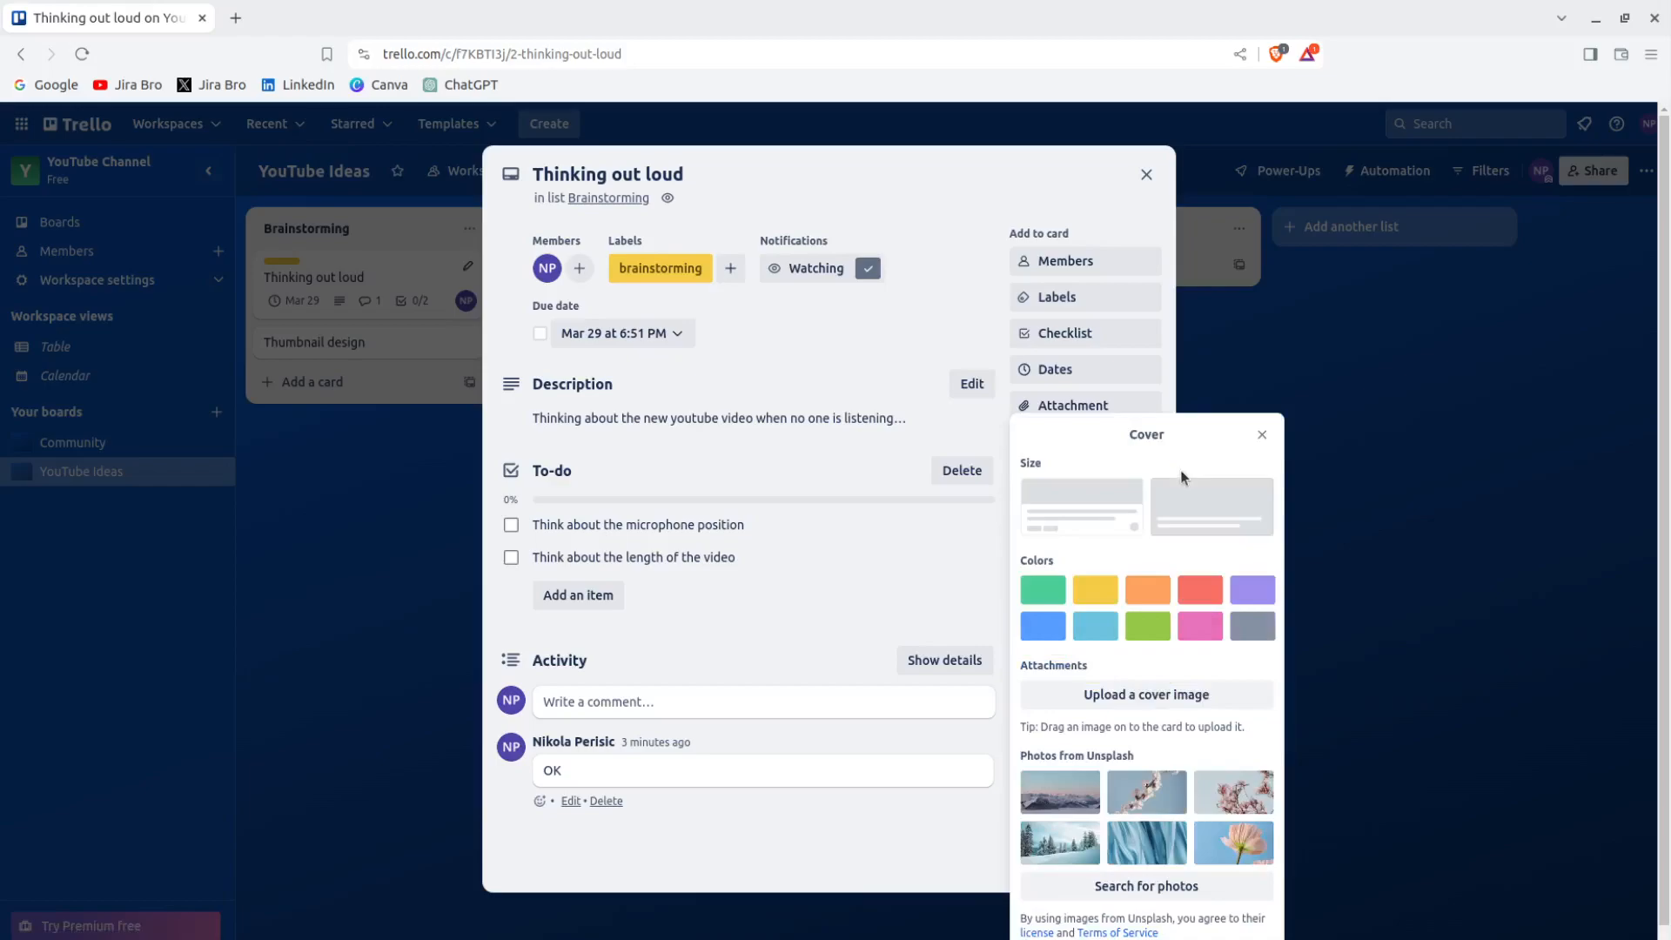
{"action": "left_click", "coordinate": [1047, 591]}
{"action": "left_click", "coordinate": [839, 437]}
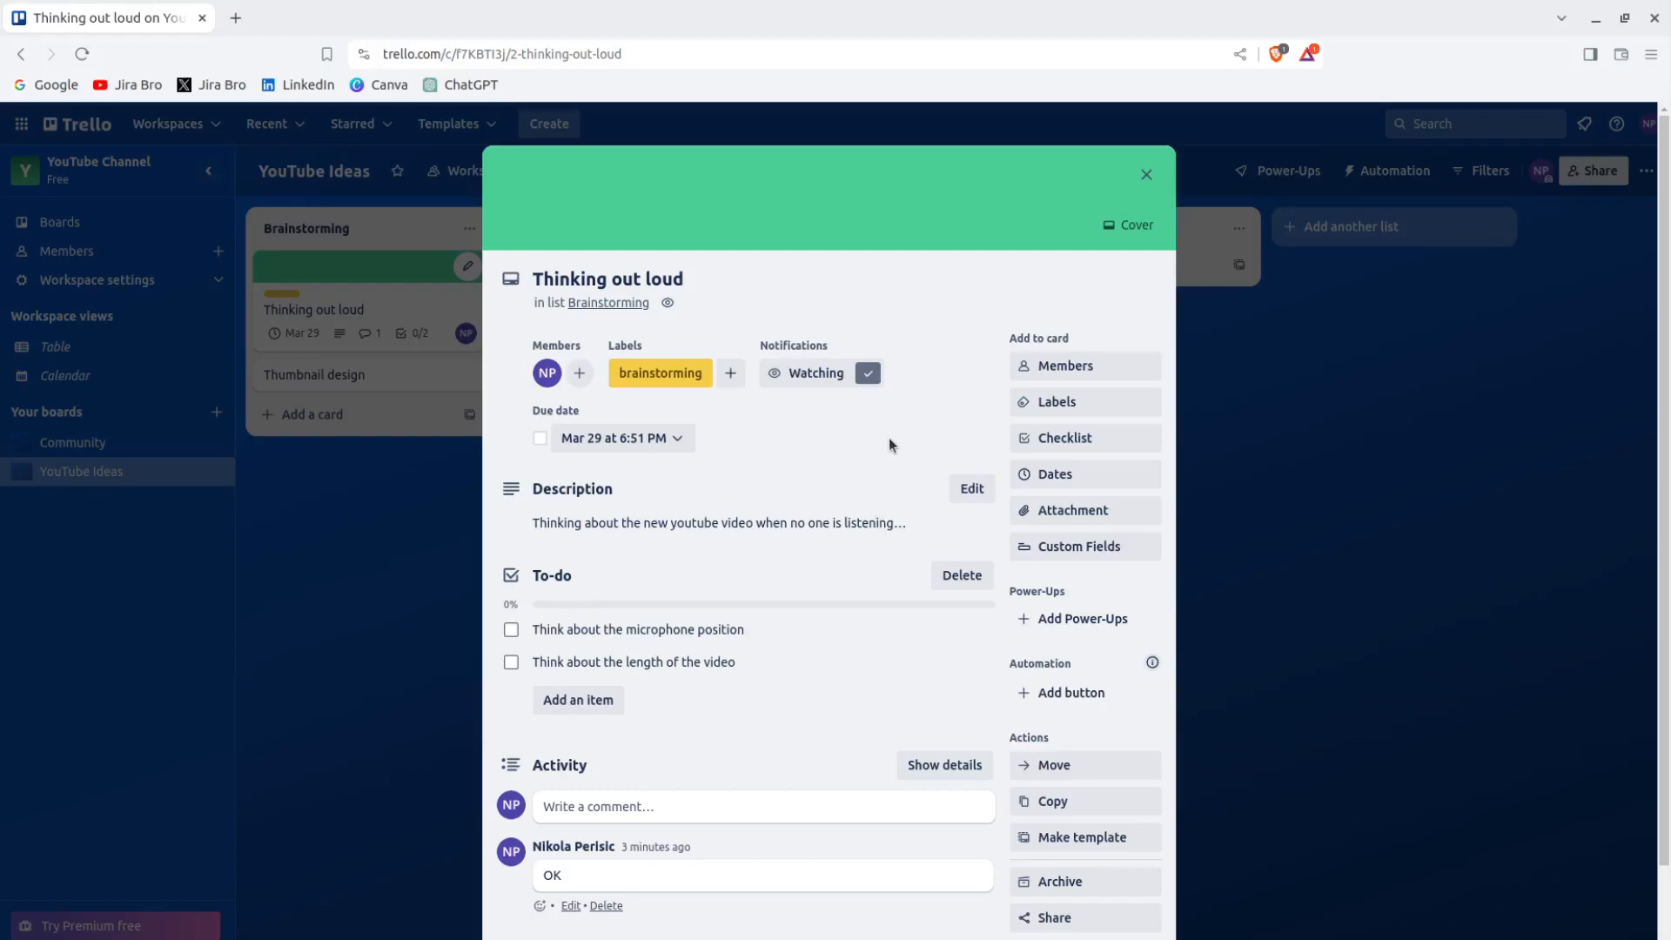
{"action": "left_click", "coordinate": [1079, 546]}
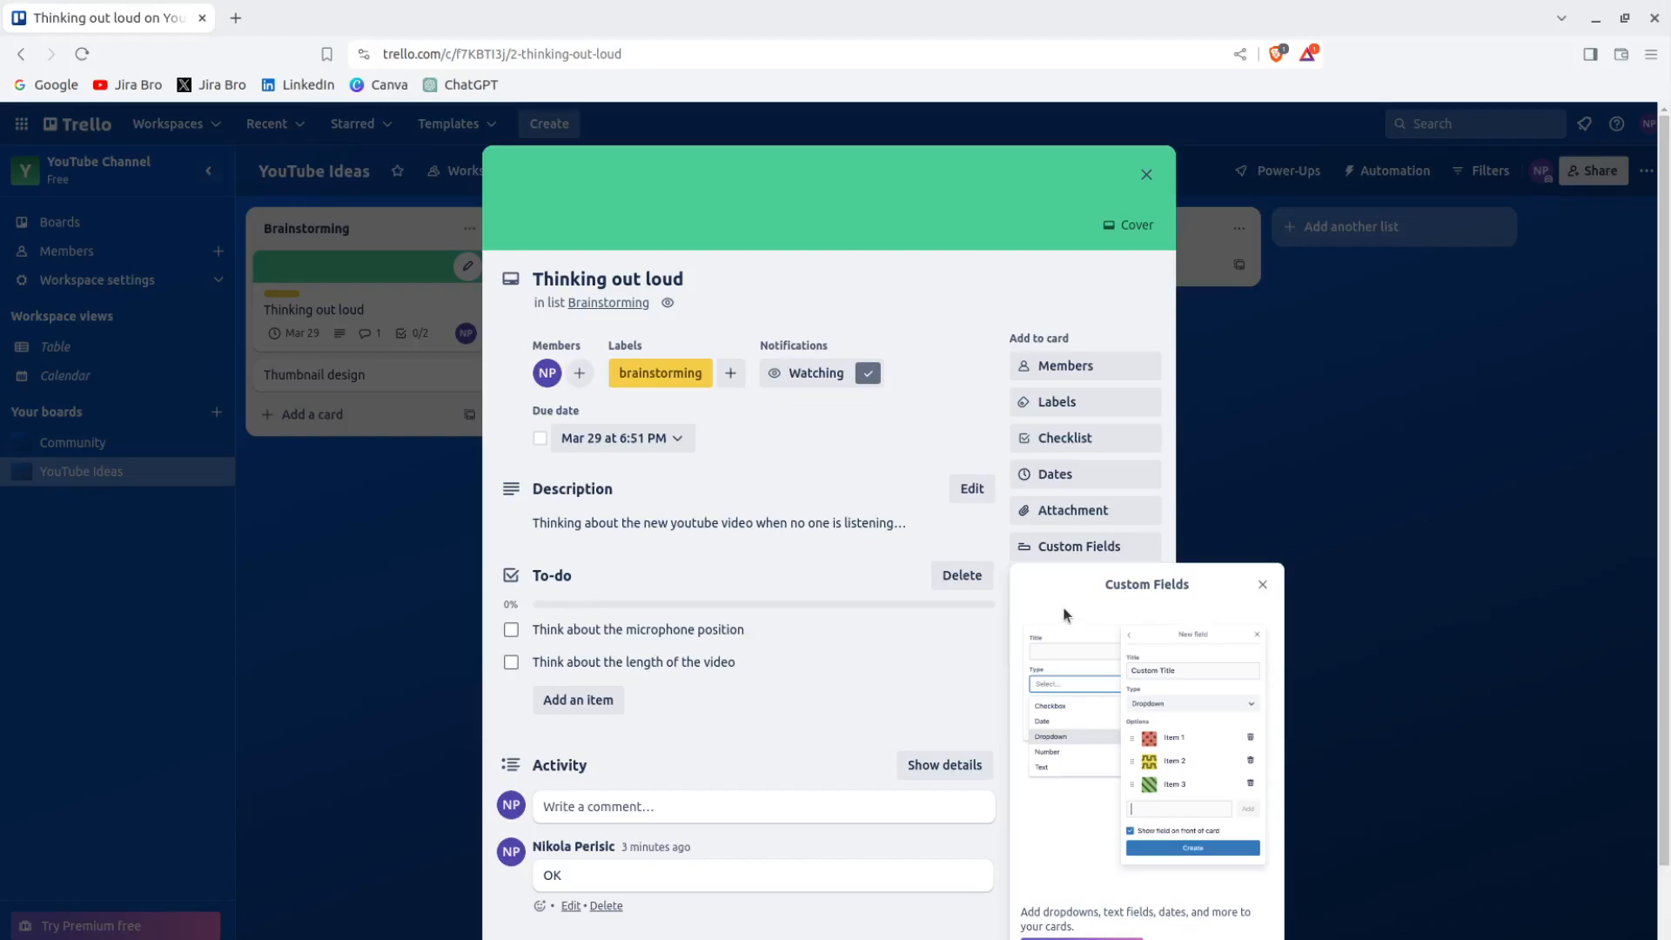
- Dismiss the Custom Fields introduction popup on the card
{"action": "left_click", "coordinate": [1262, 584]}
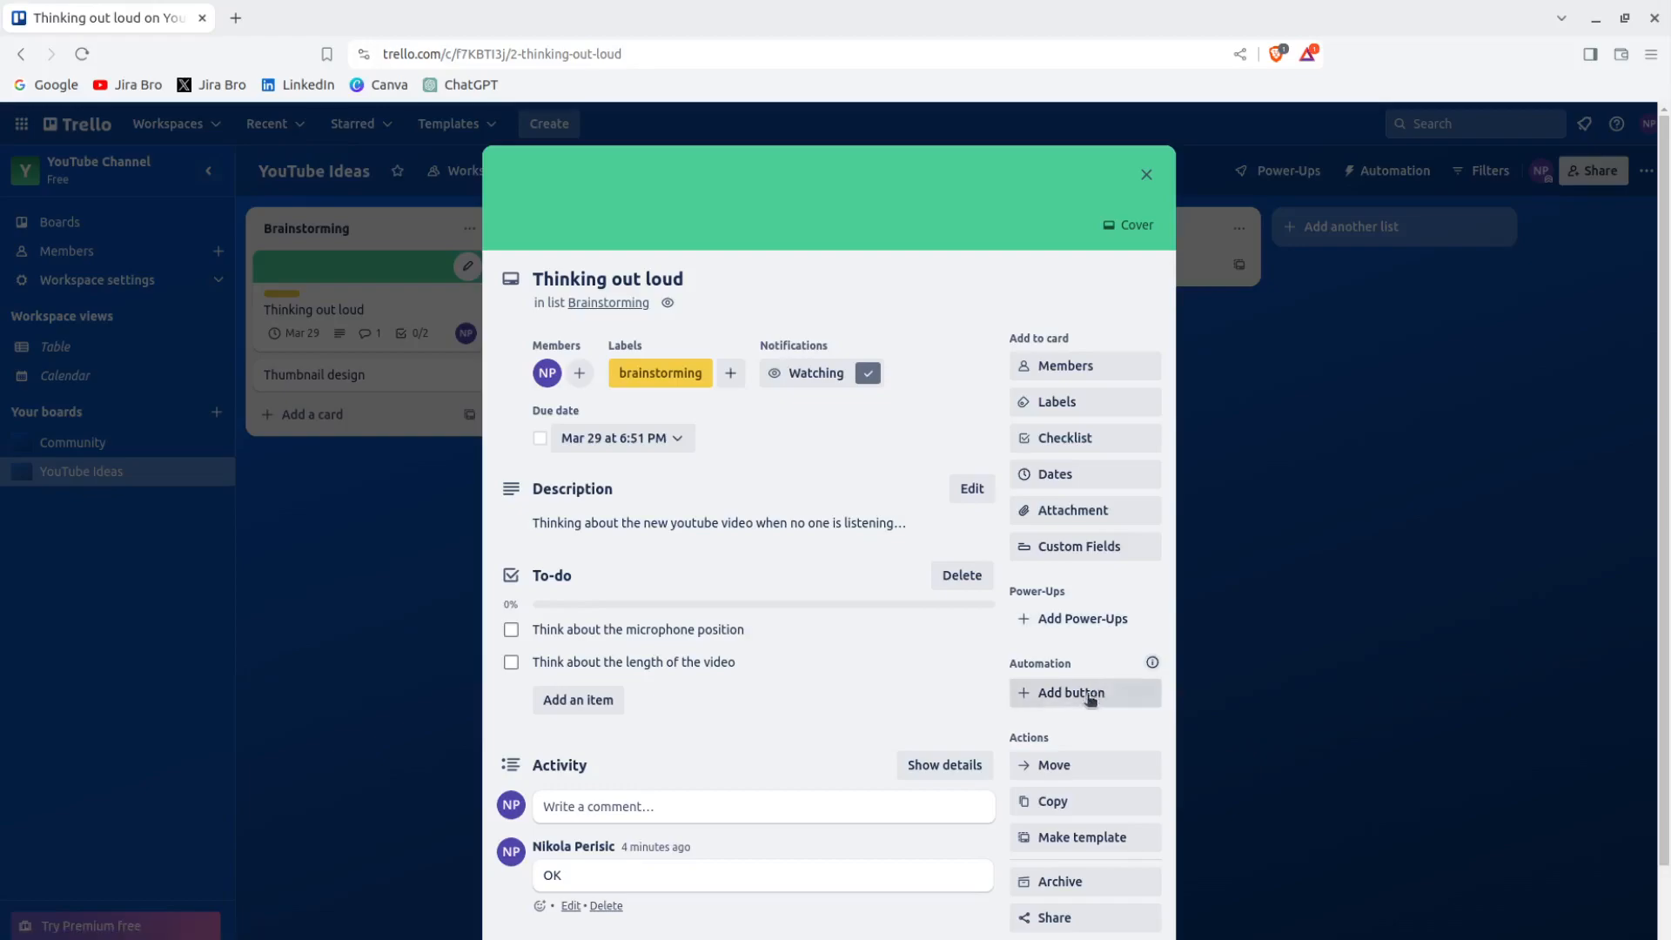
- Add a 'Sort' card button from the Sort list template and run it to sort by due date ascending
{"action": "left_click", "coordinate": [1092, 694]}
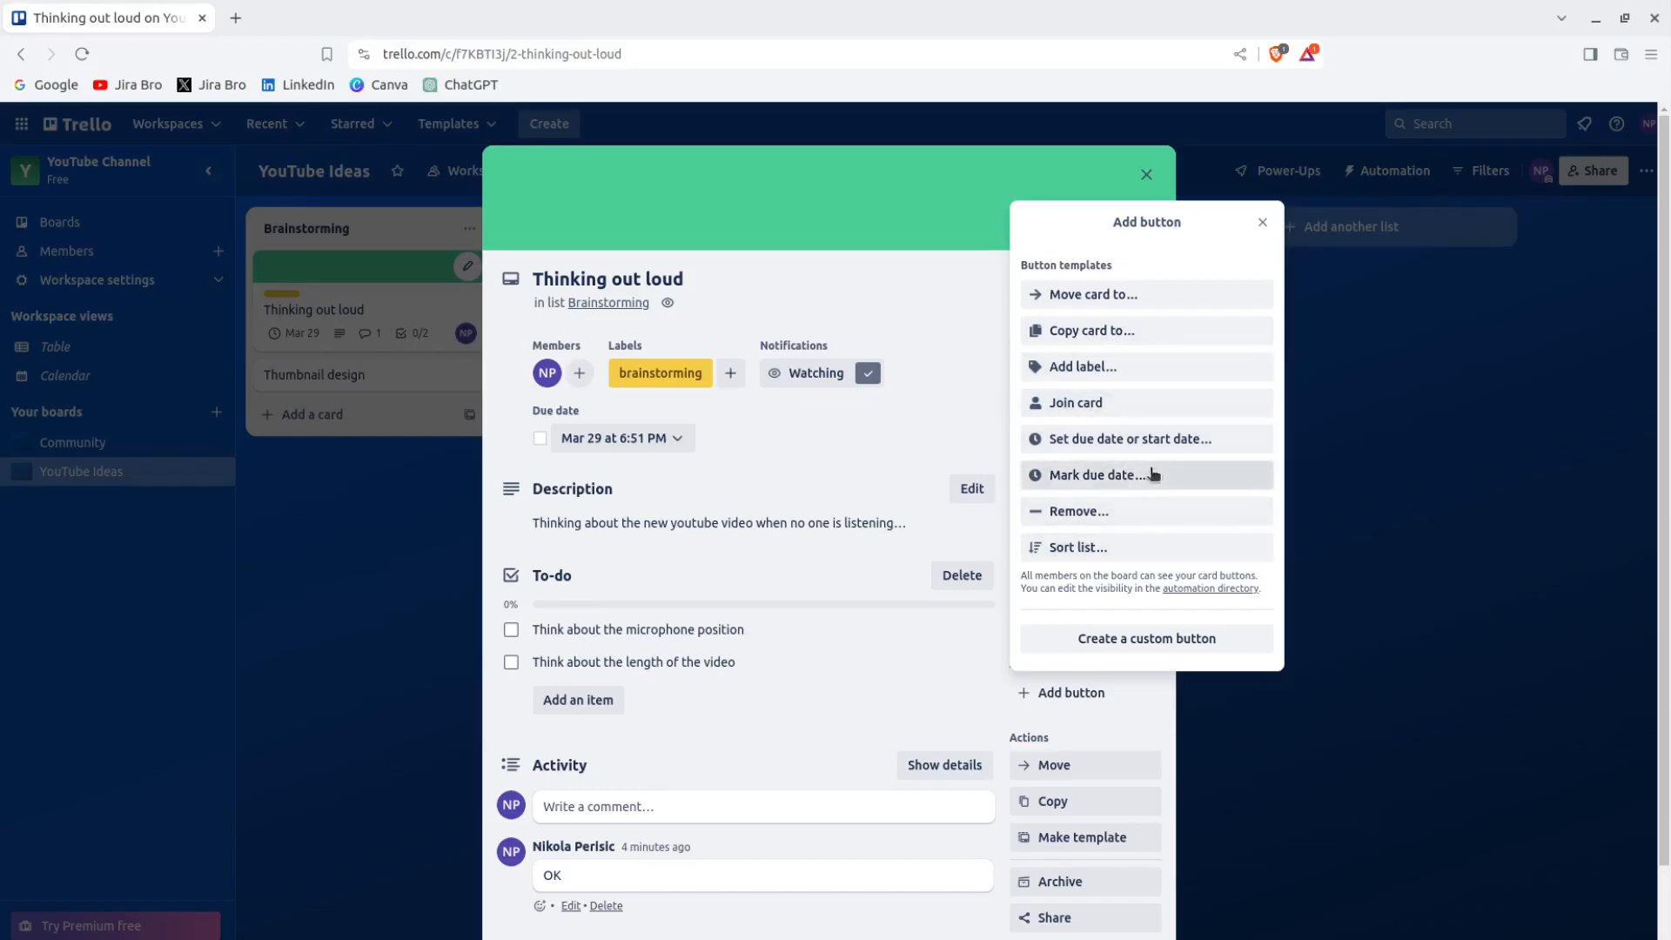
{"action": "left_click", "coordinate": [1086, 558]}
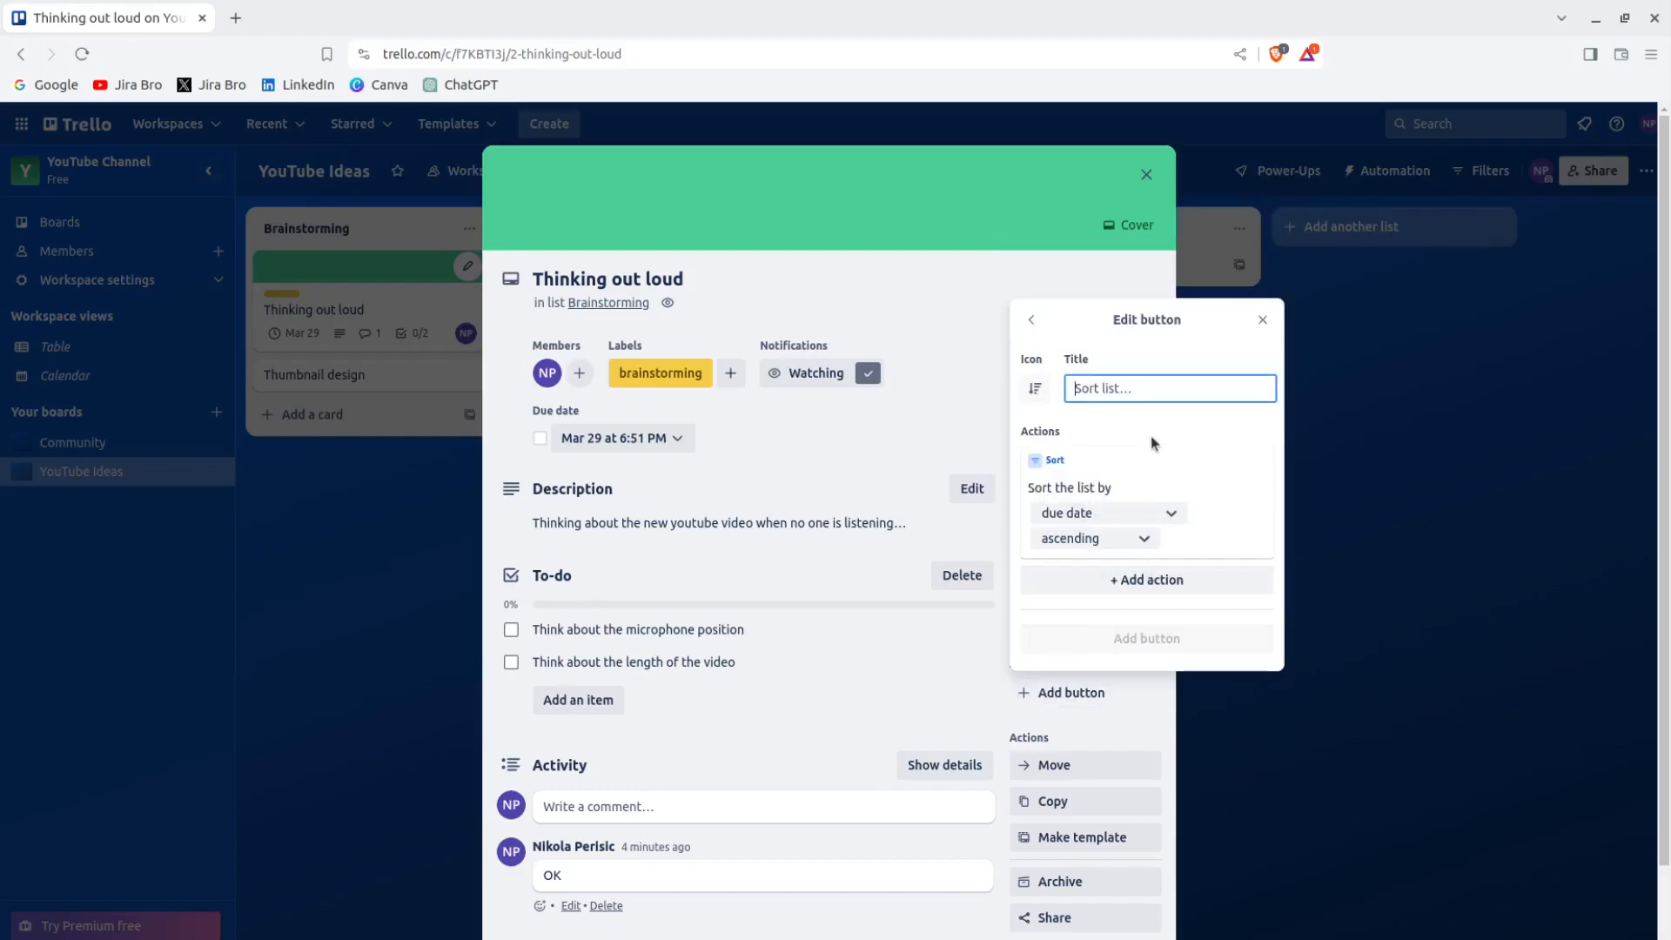
{"action": "type", "text": "Sort"}
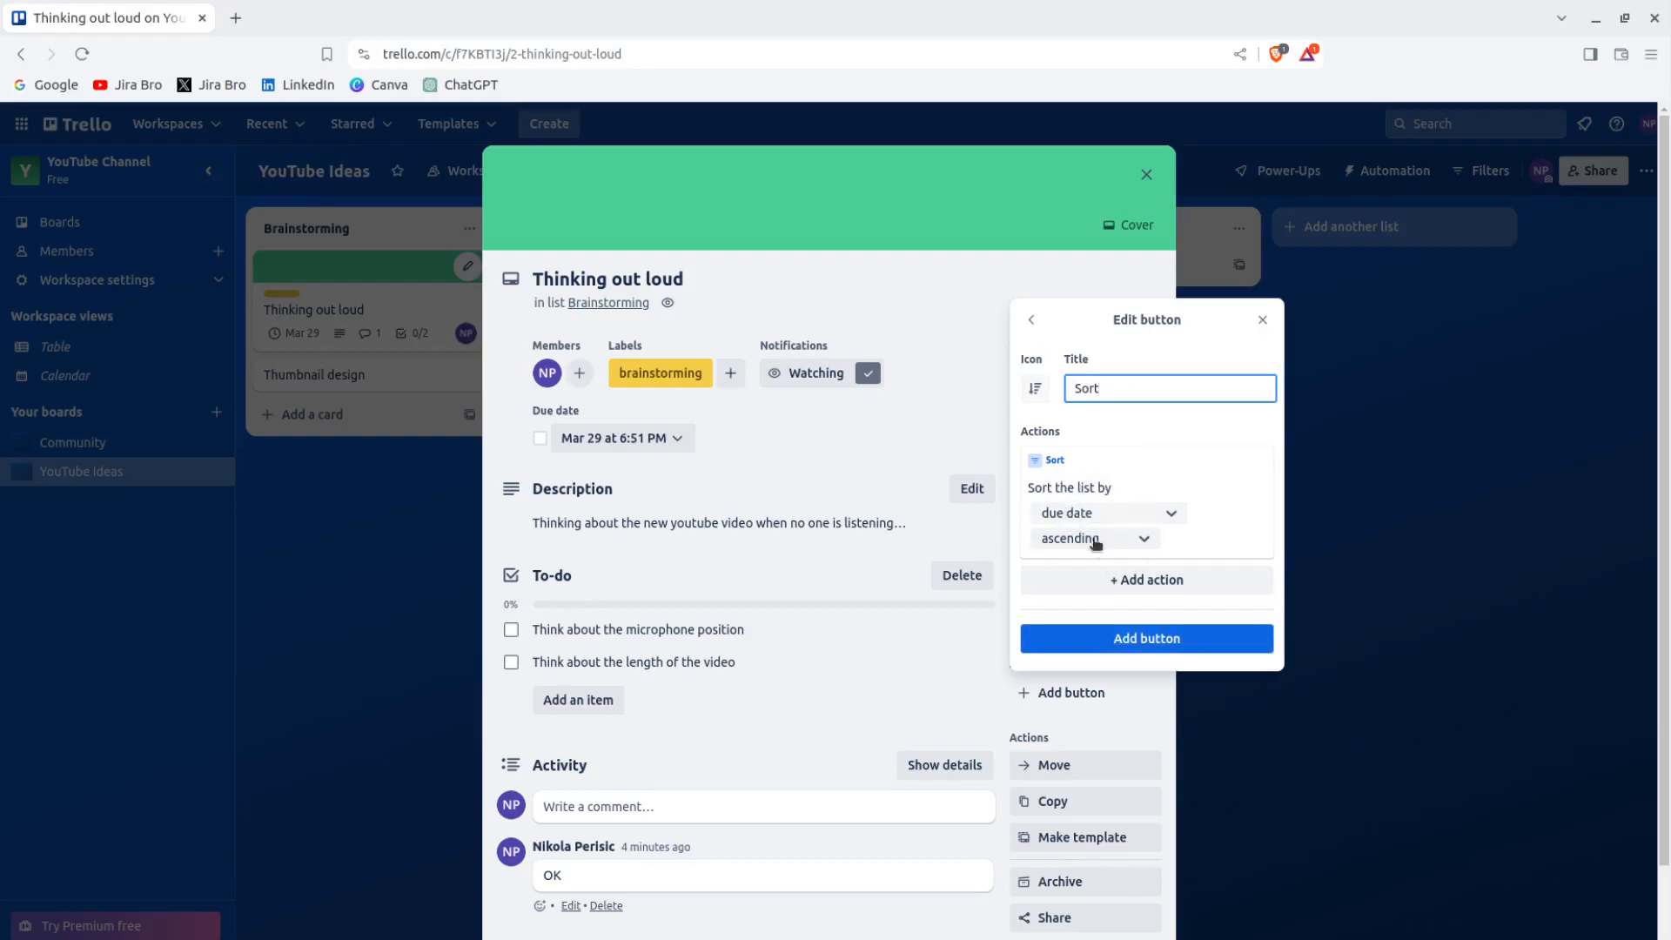
{"action": "left_click", "coordinate": [1140, 638]}
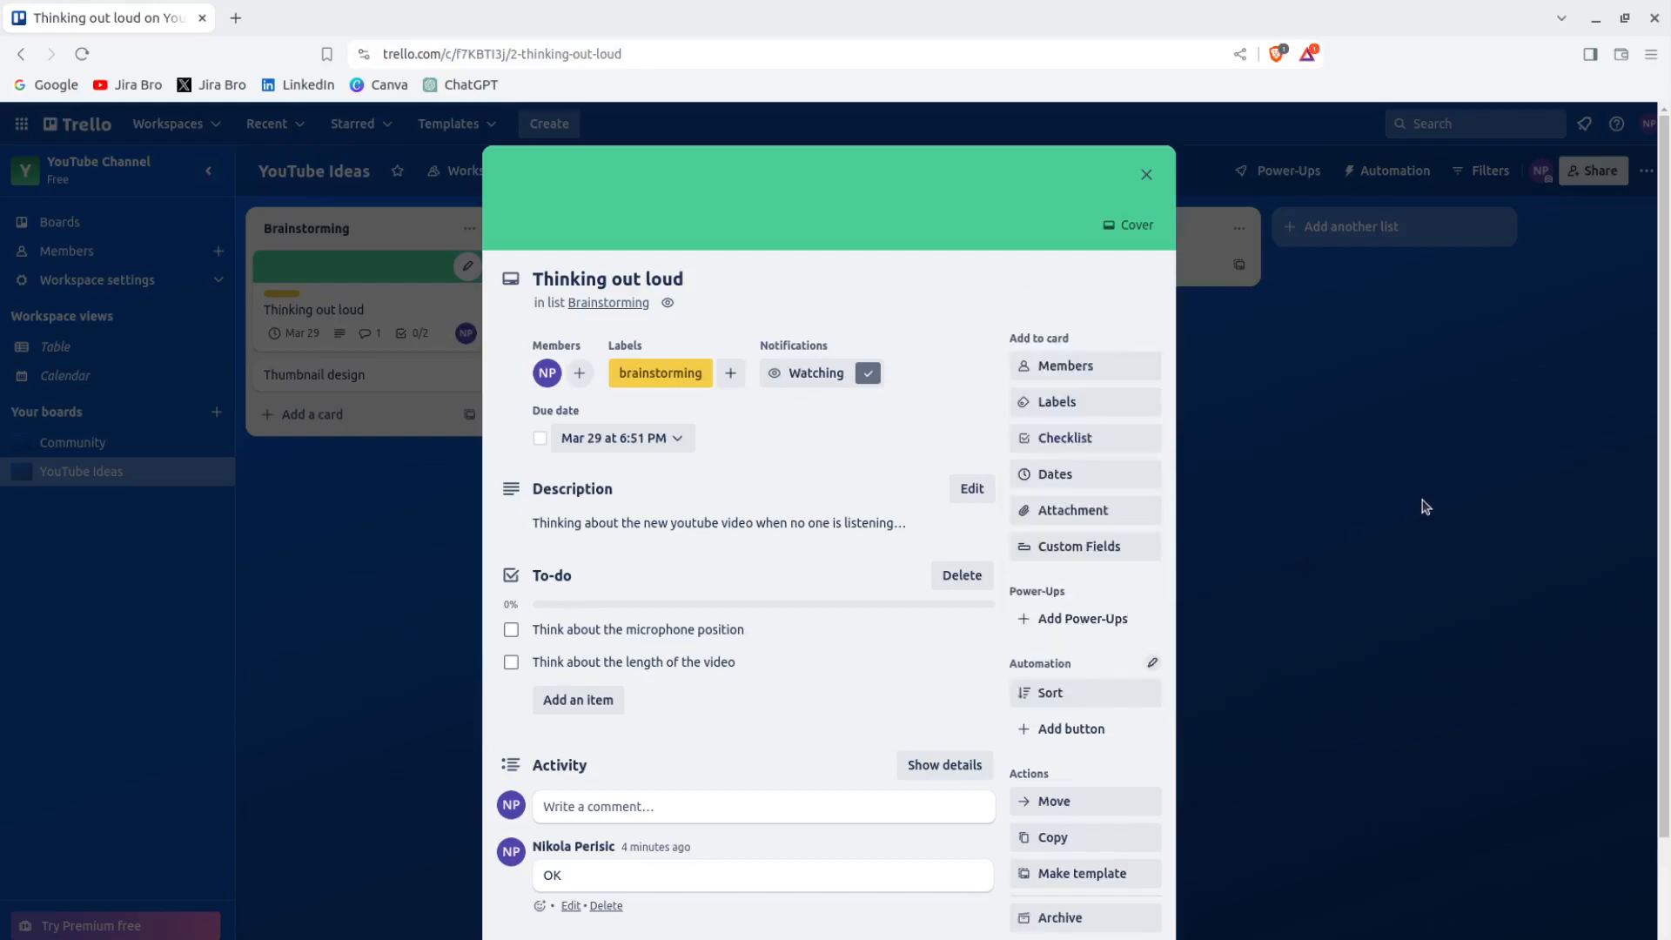
{"action": "left_click", "coordinate": [1062, 693]}
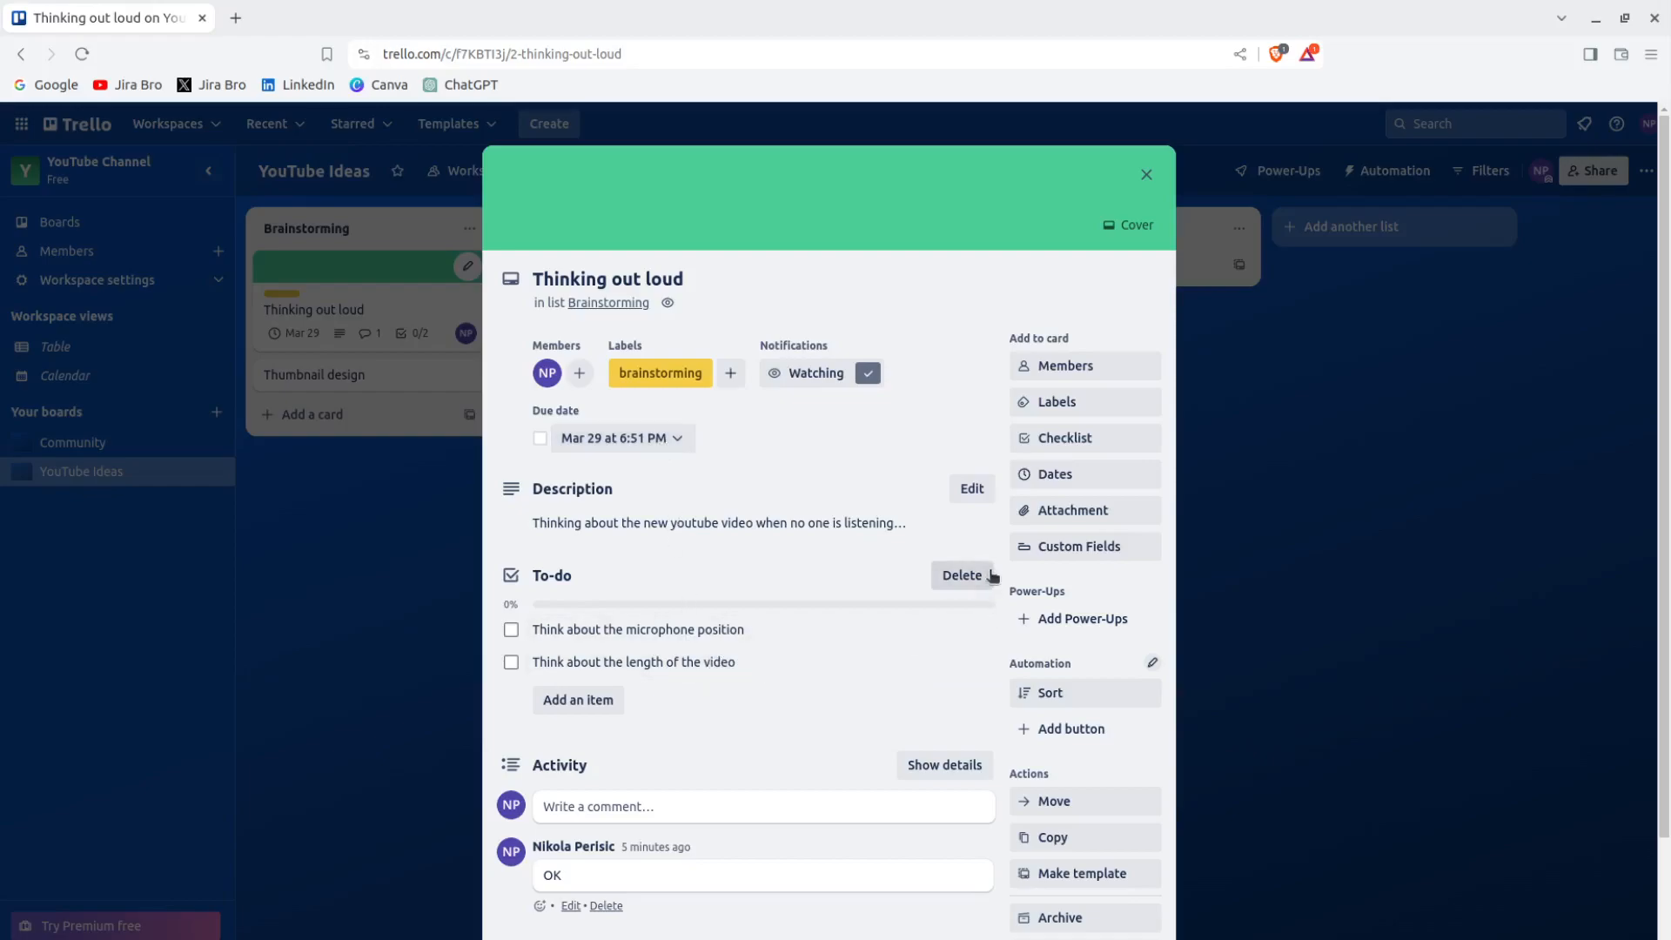
- Make the Thinking out loud card a template and close it back to the YouTube Ideas board
{"action": "left_click", "coordinate": [1031, 473]}
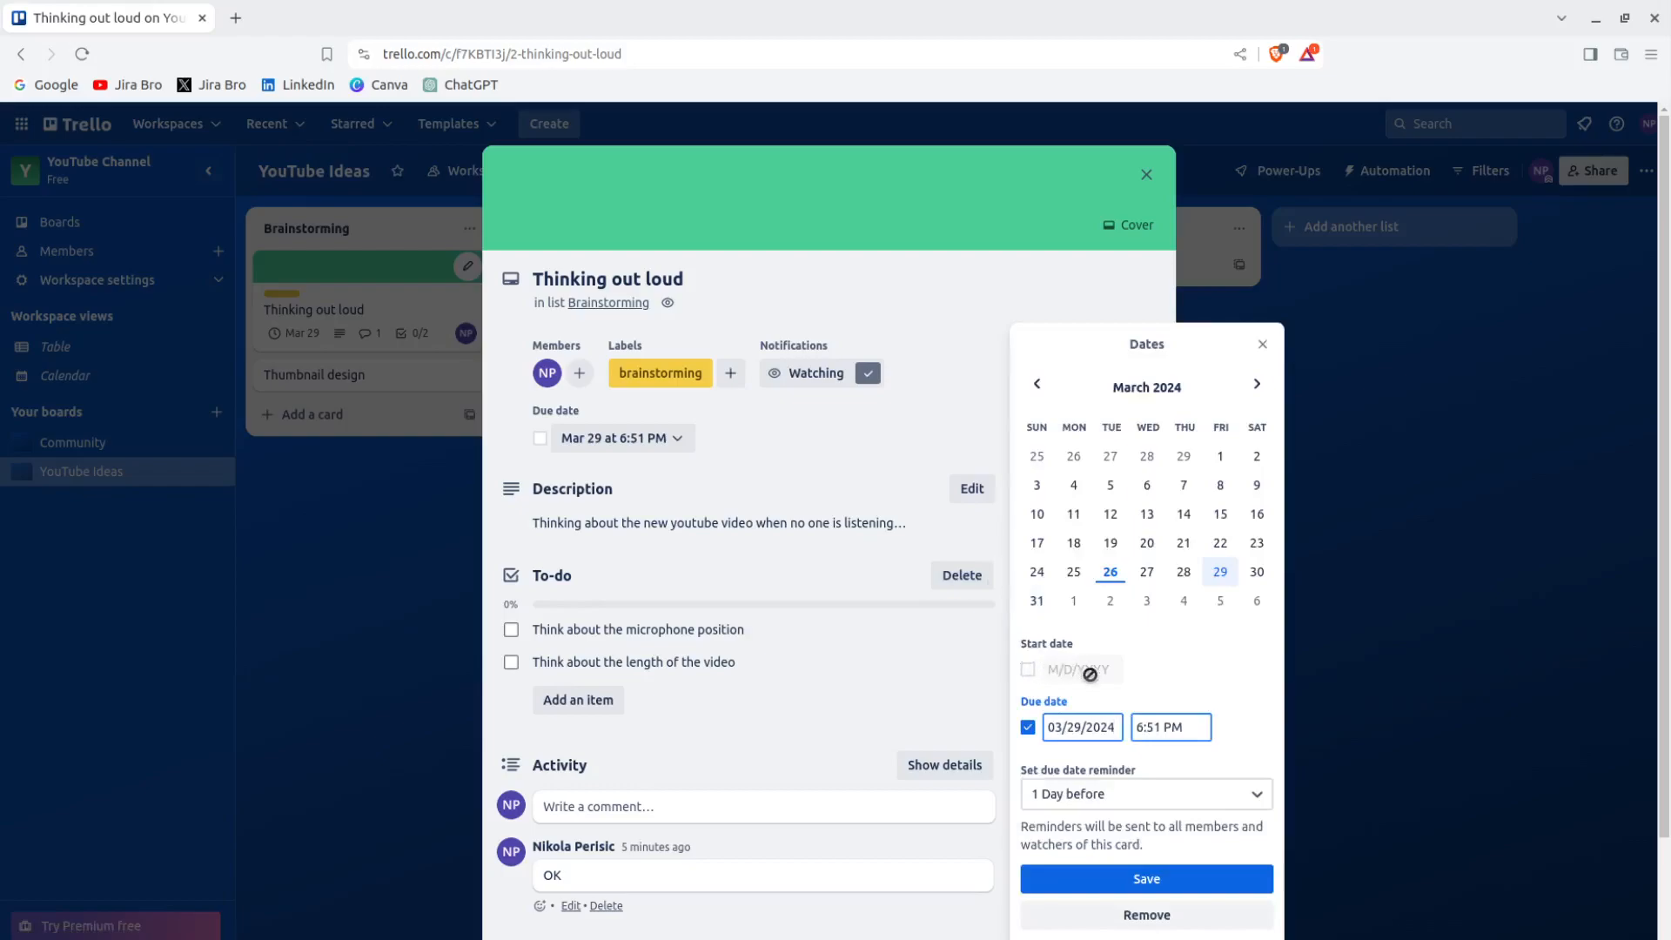
{"action": "left_click", "coordinate": [1147, 914]}
{"action": "scroll", "coordinate": [1100, 687], "scroll_direction": "down", "scroll_amount": 1}
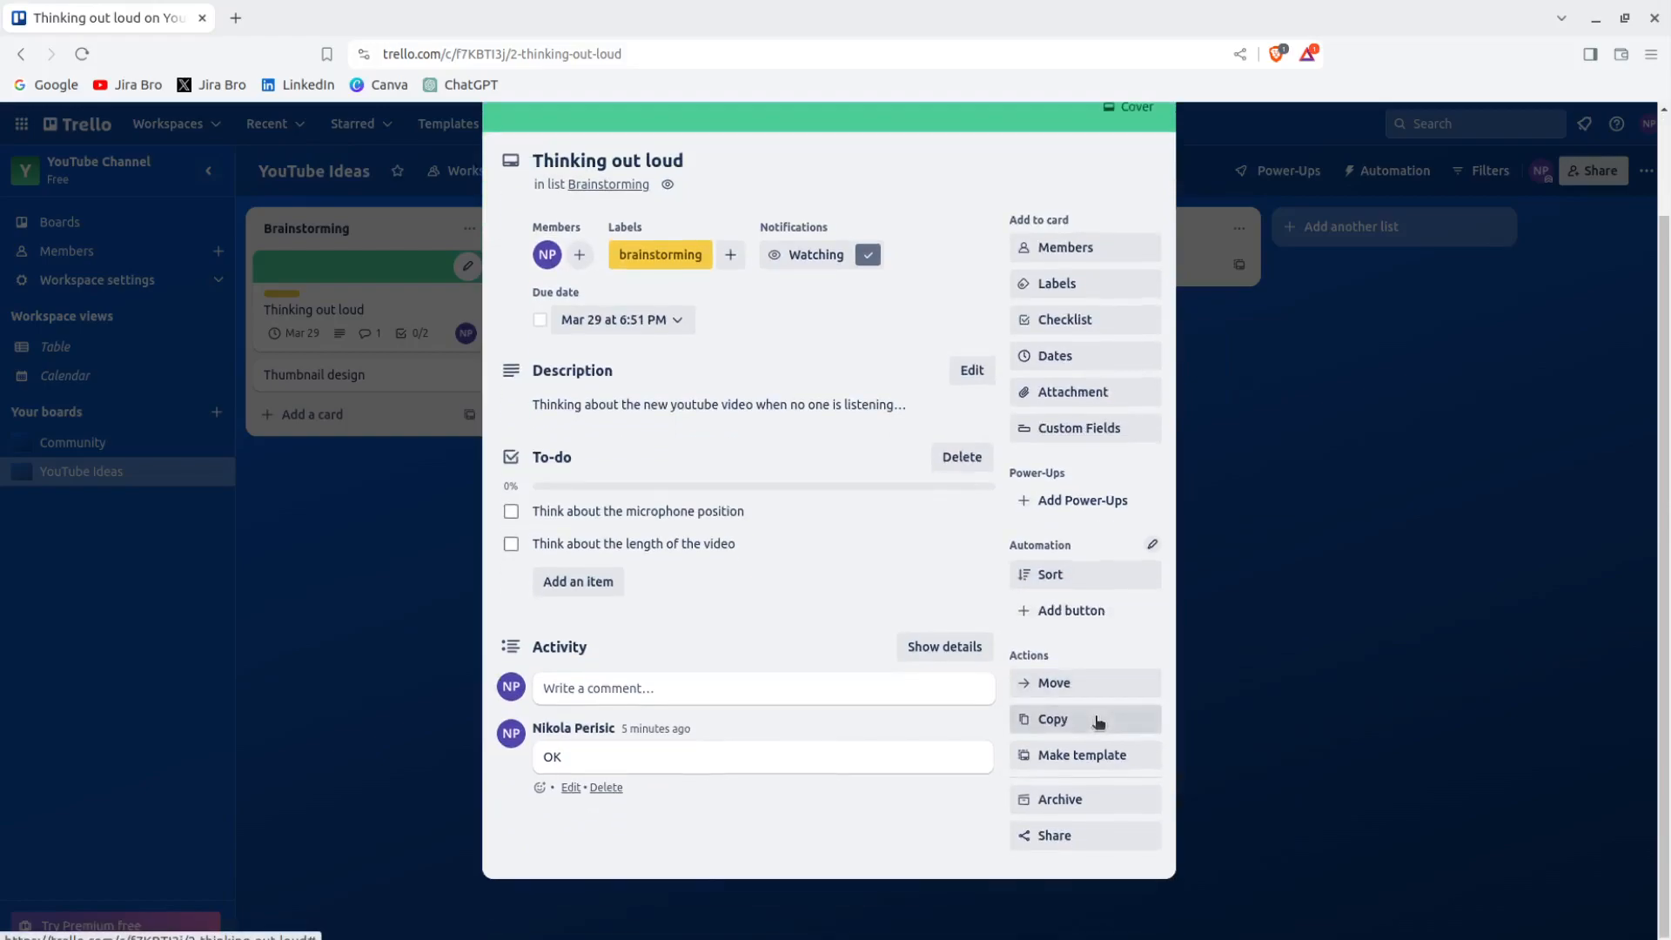
{"action": "scroll", "coordinate": [1099, 772], "scroll_direction": "down", "scroll_amount": 2}
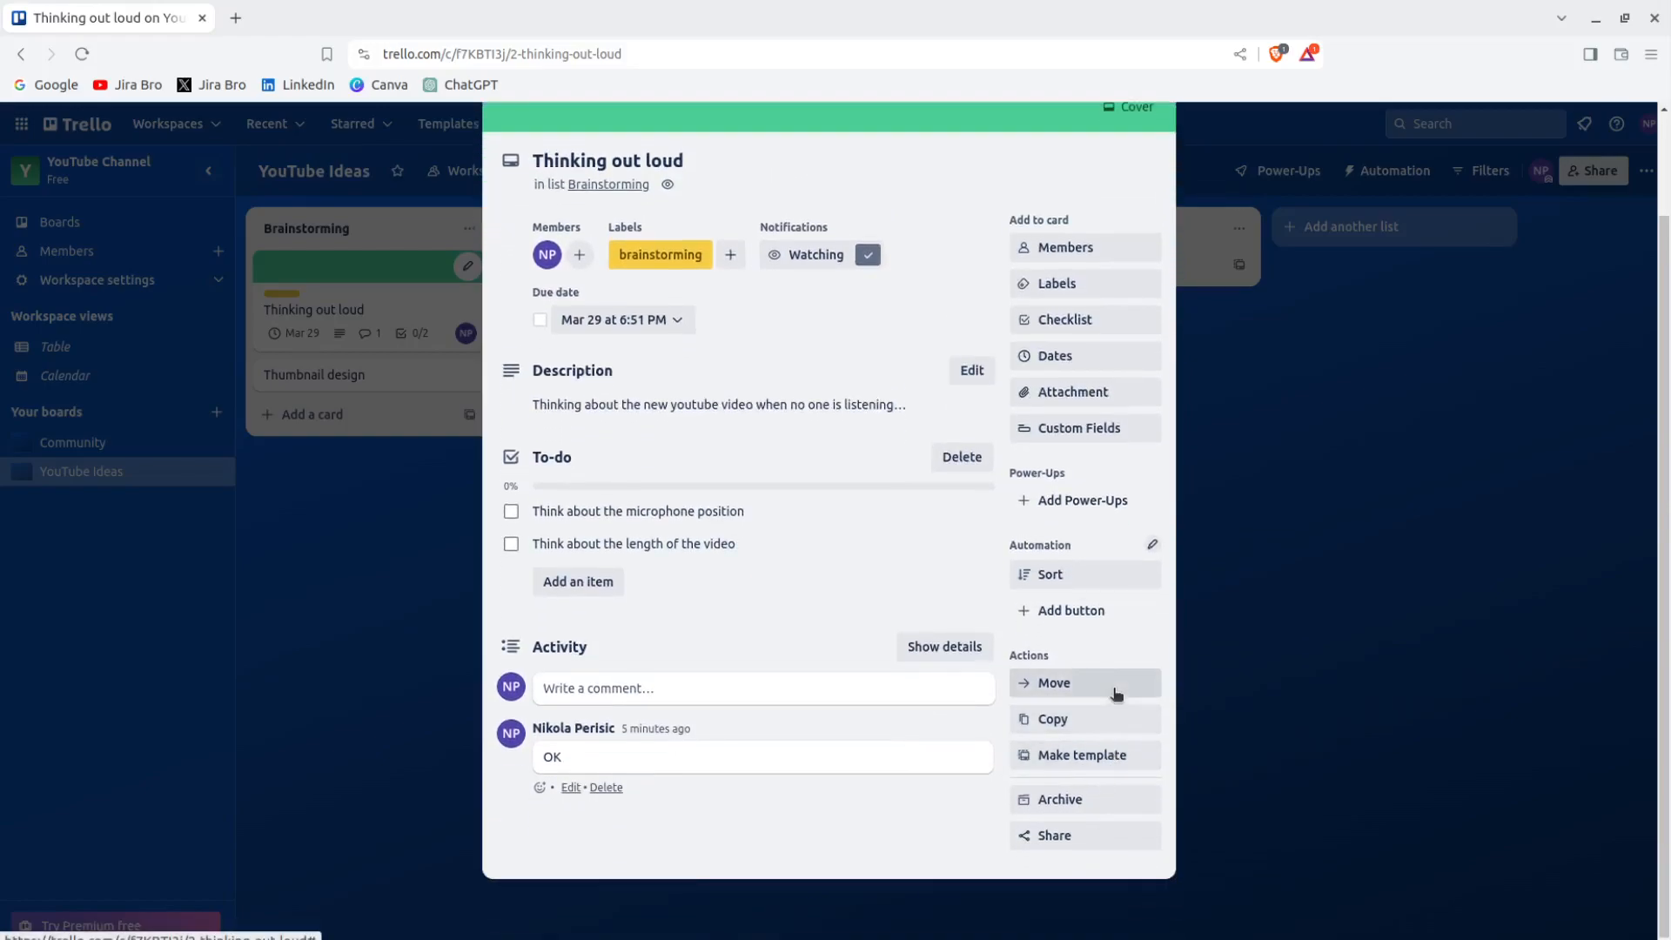
{"action": "left_click", "coordinate": [1094, 756]}
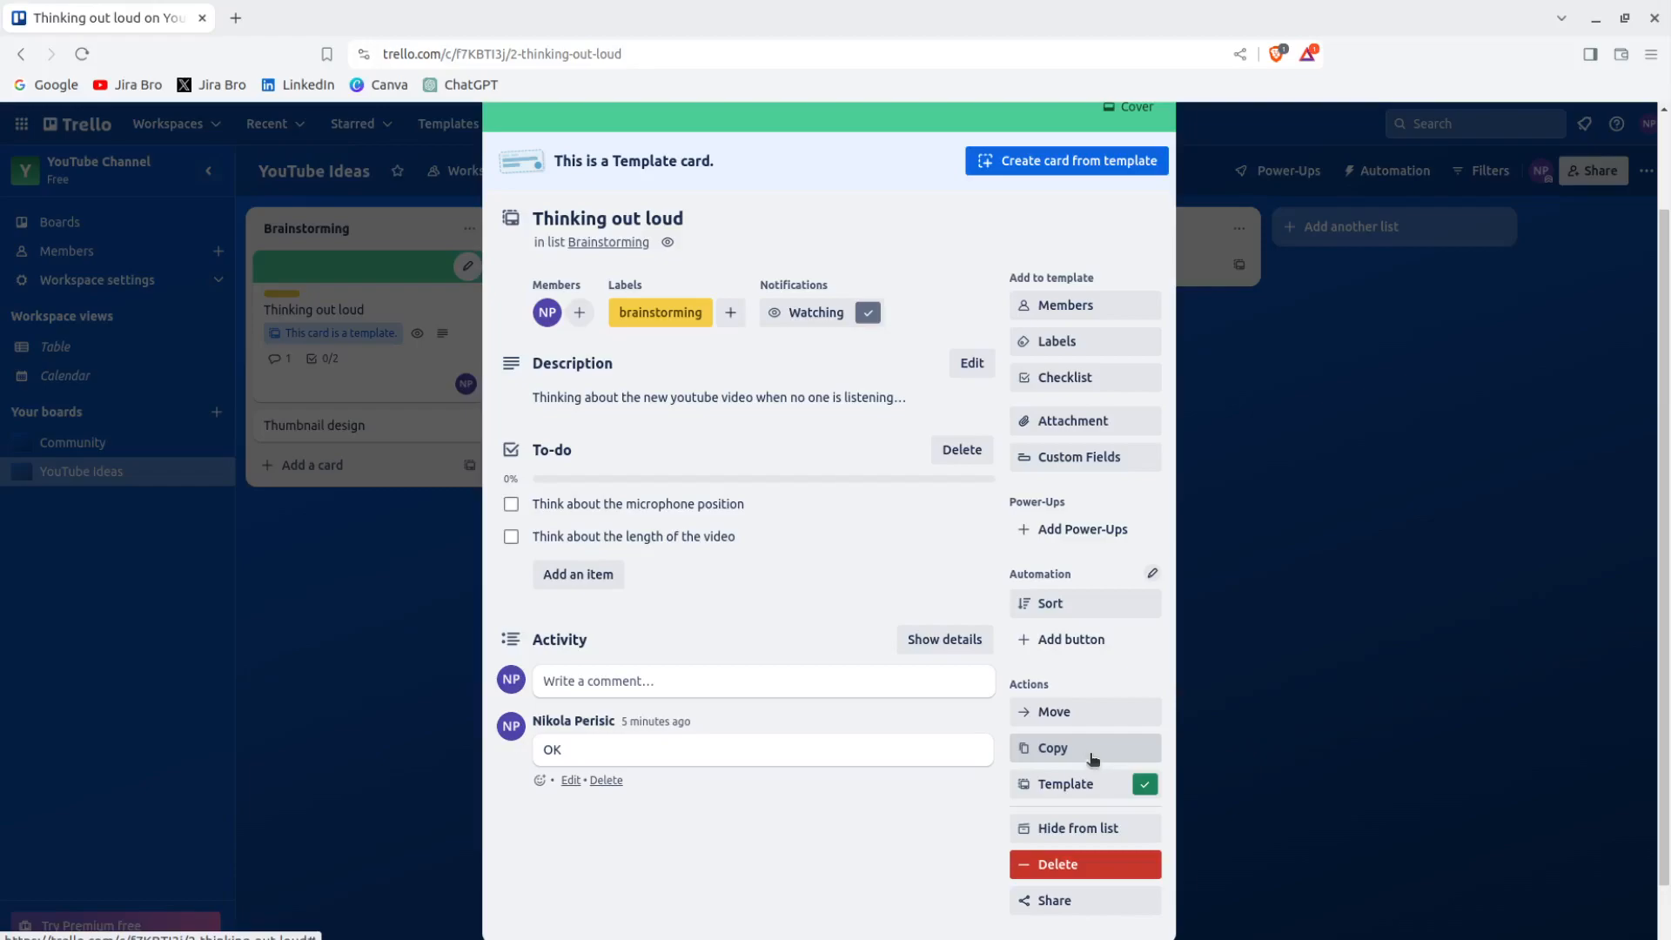
{"action": "scroll", "coordinate": [865, 435], "scroll_direction": "up", "scroll_amount": 2}
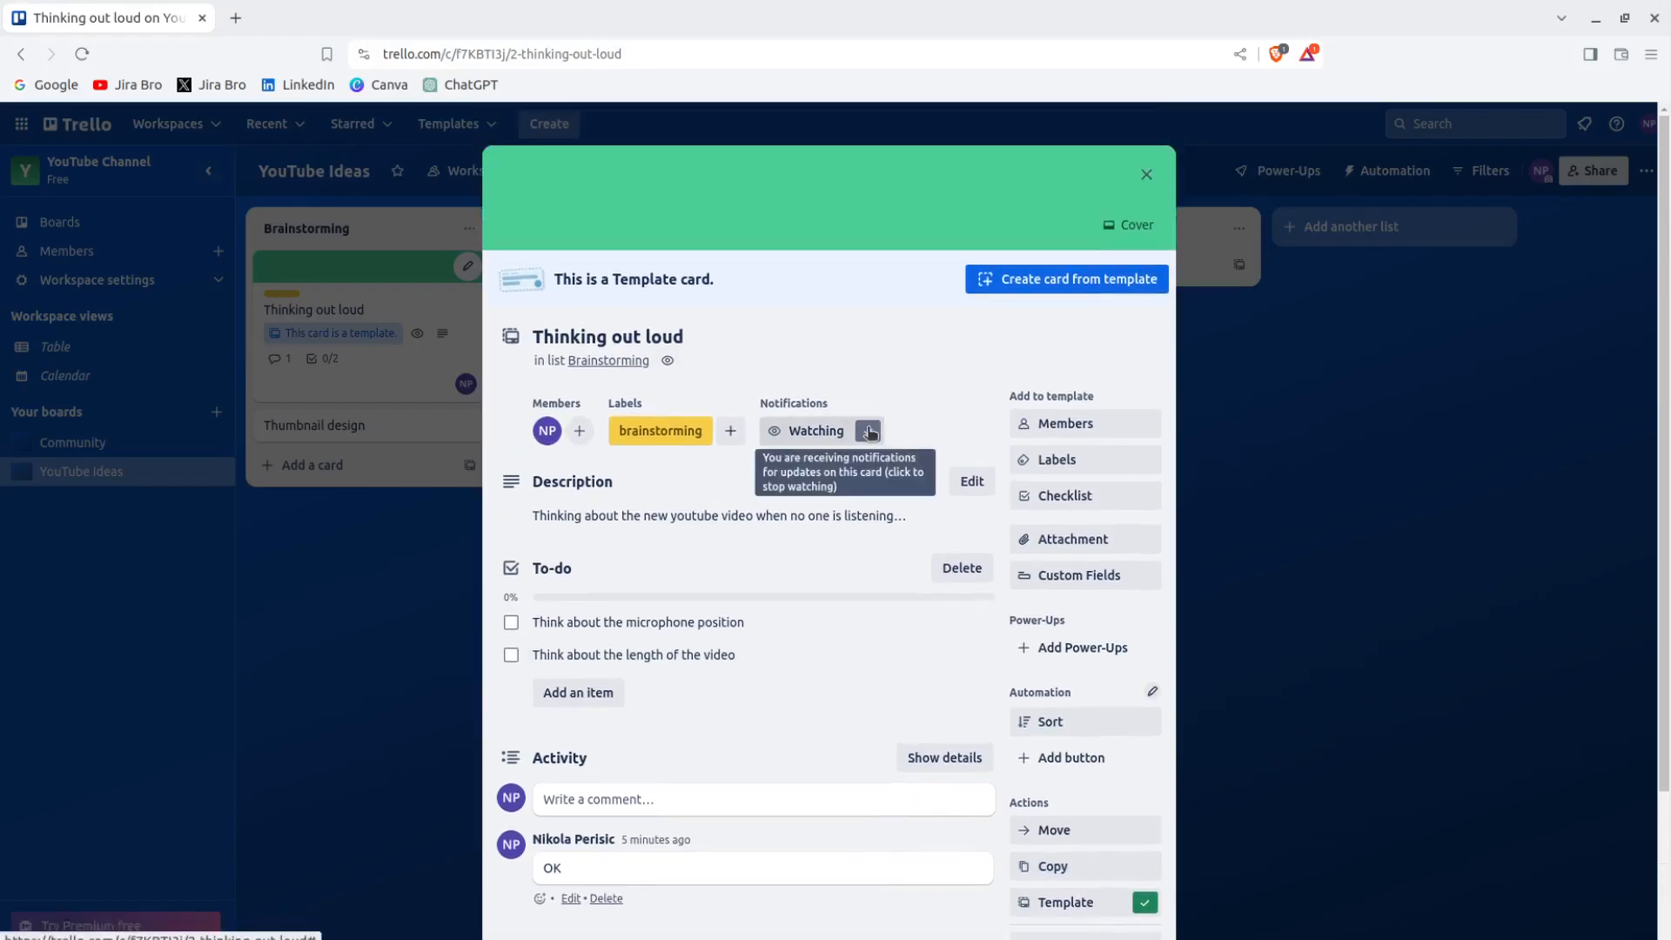
{"action": "left_click", "coordinate": [1146, 174]}
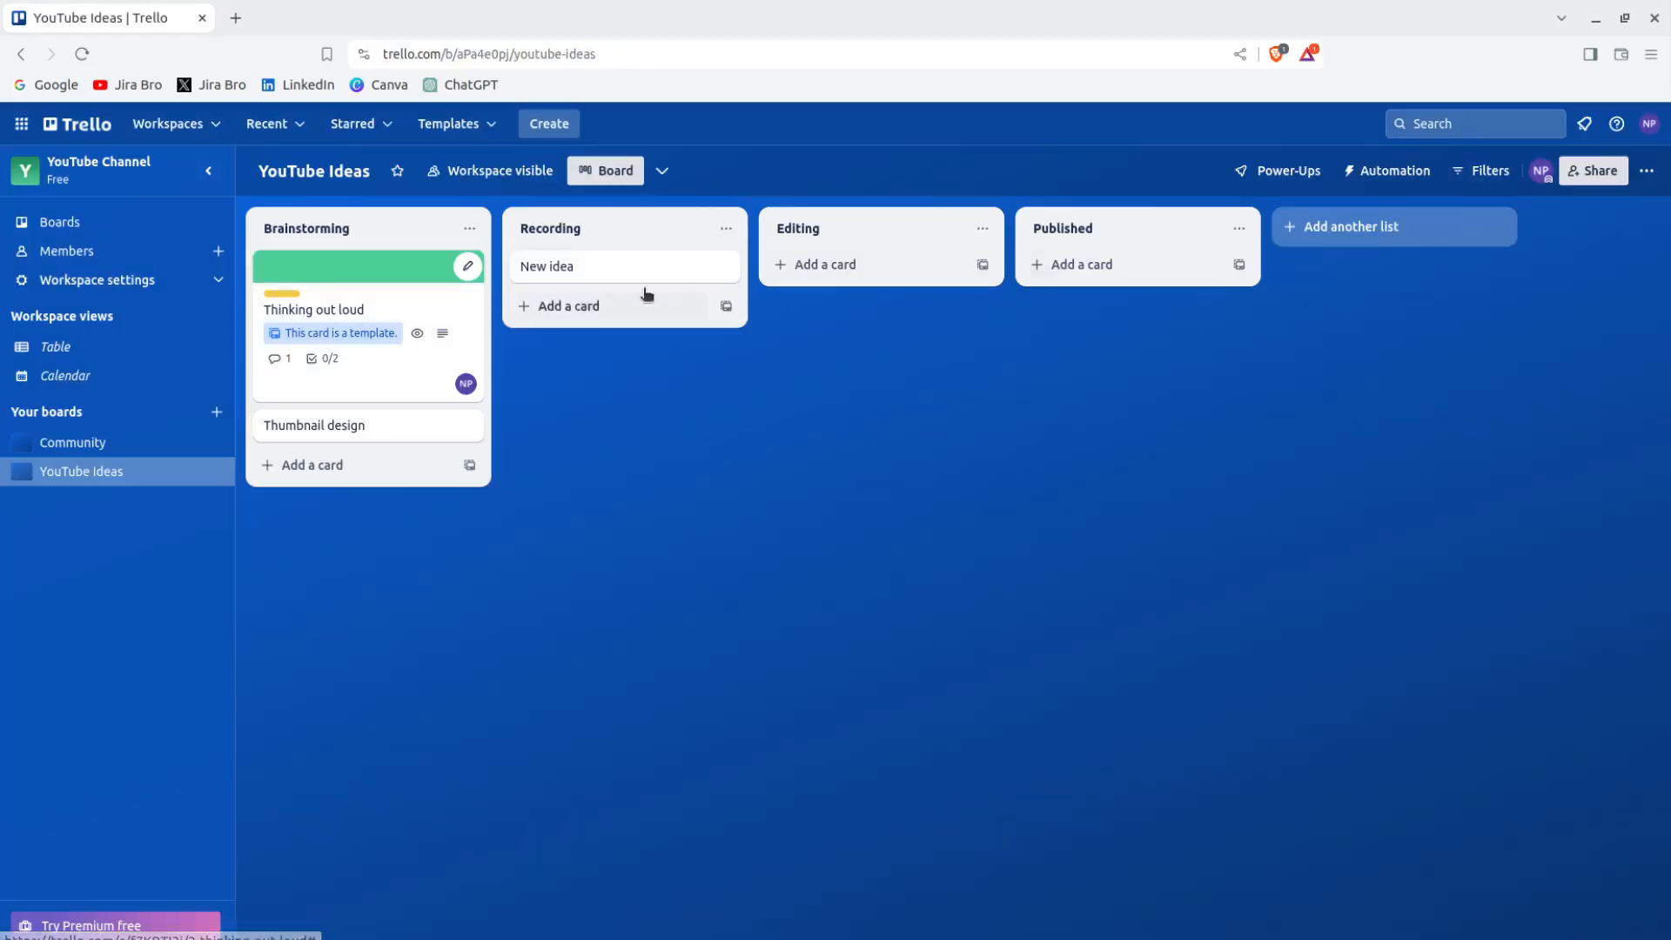
- Create a new Brainstorming card from the Thinking out loud template
{"action": "left_click", "coordinate": [469, 465]}
{"action": "left_click", "coordinate": [561, 576]}
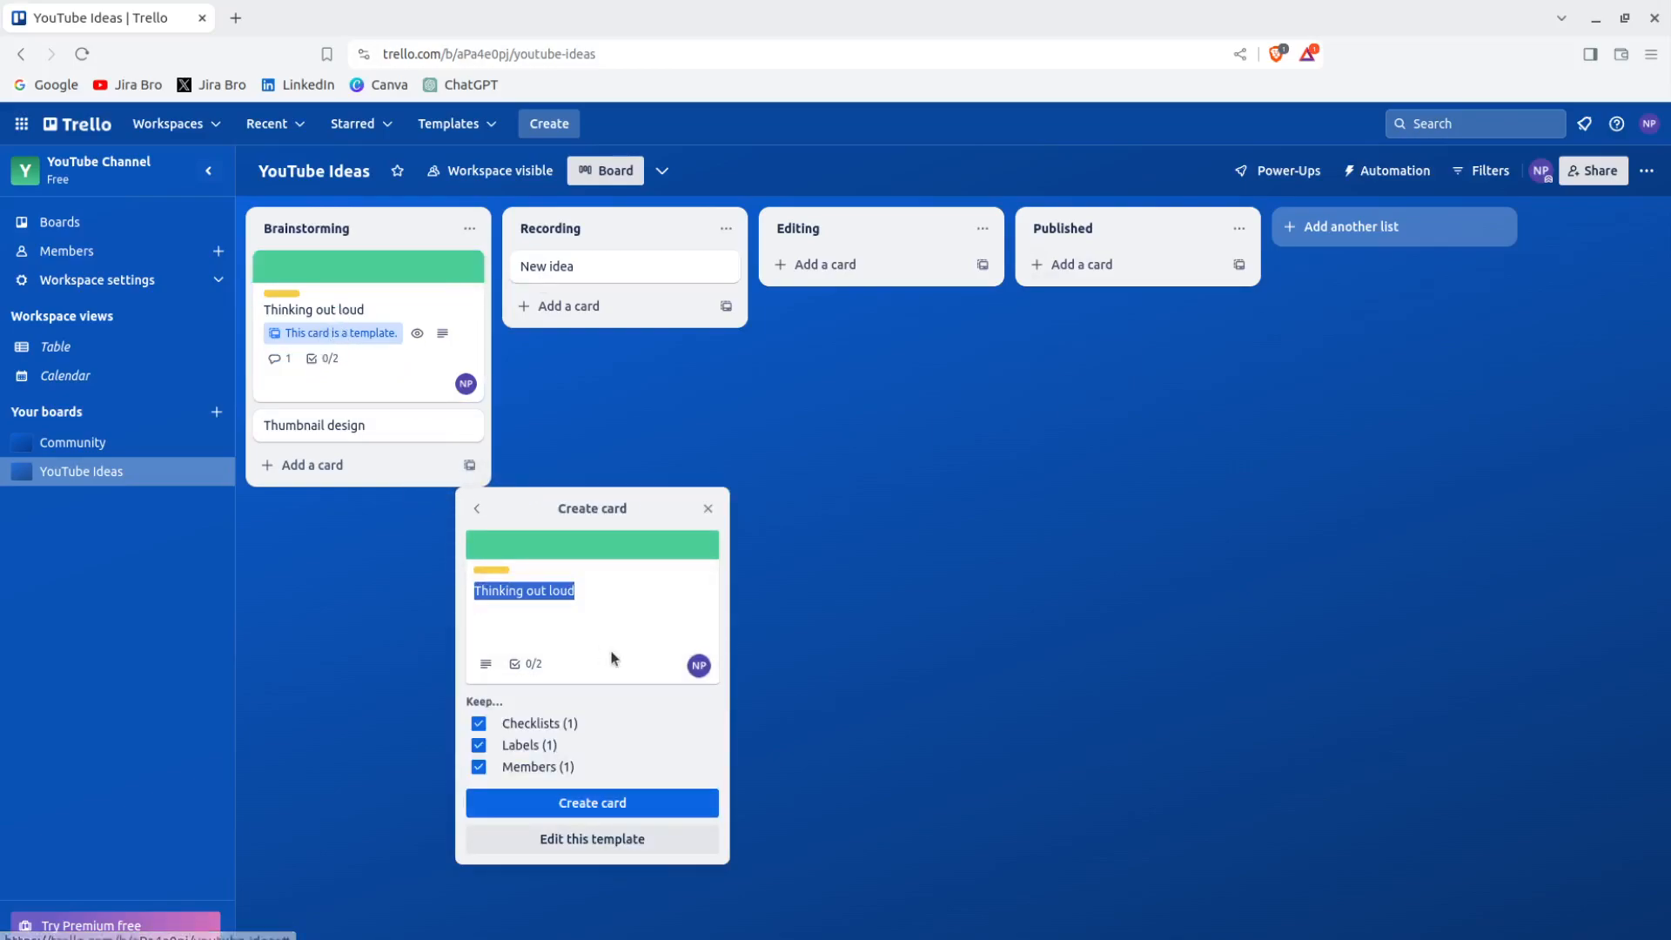
{"action": "left_click", "coordinate": [687, 802]}
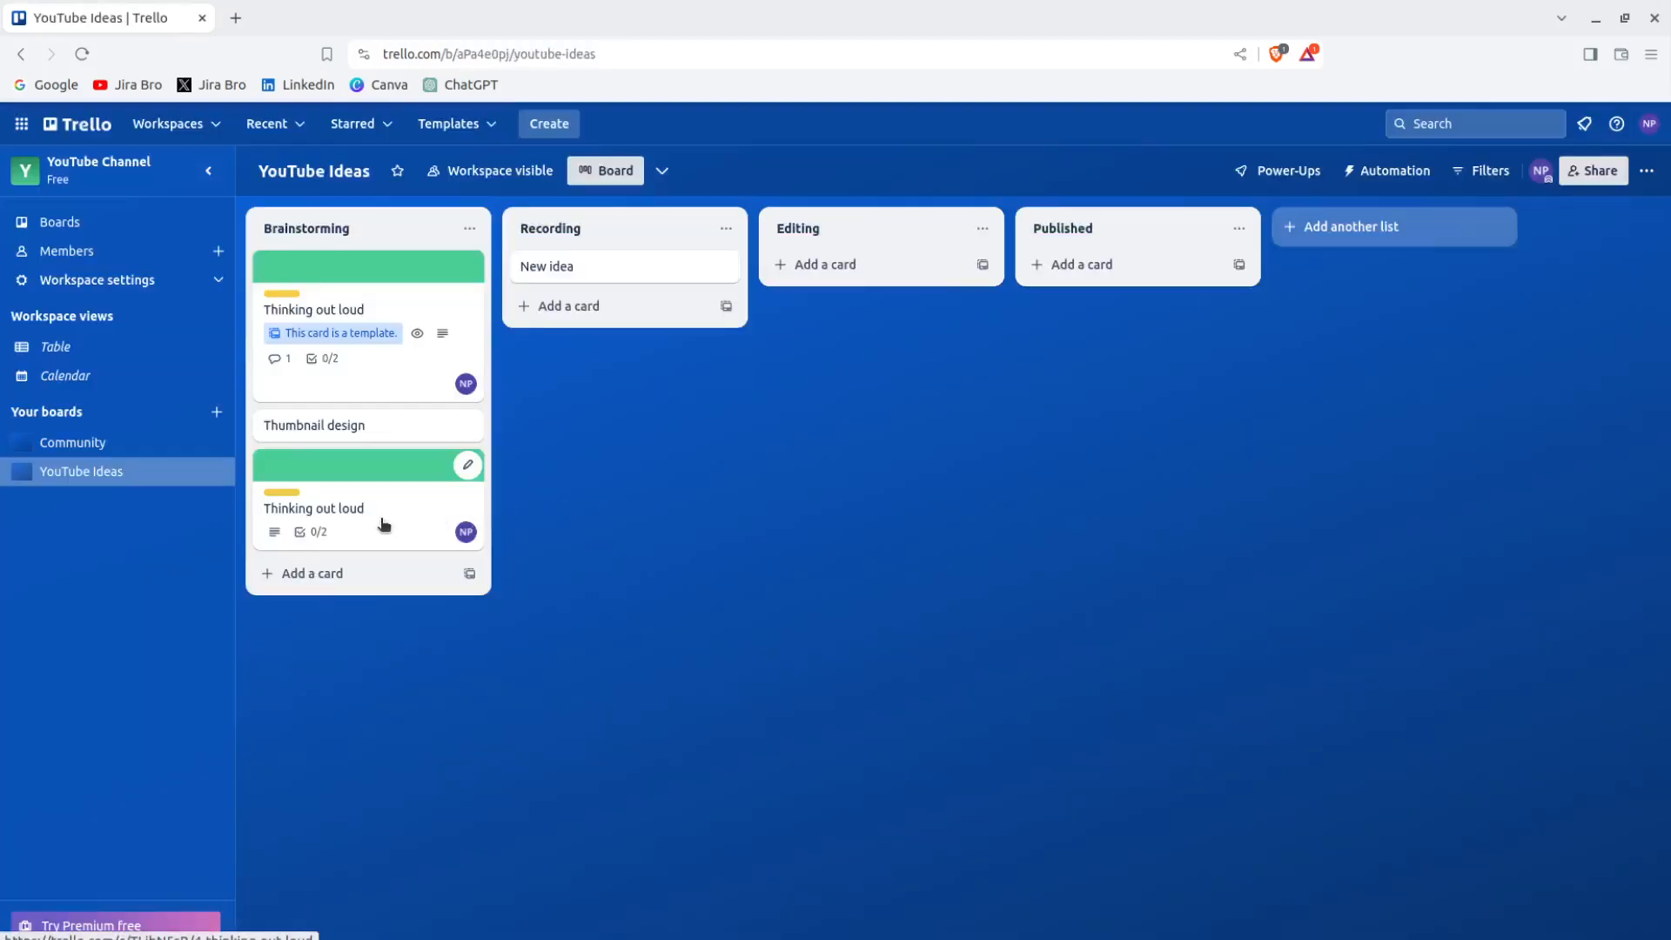
- Retitle the new card 'Thinking' and close it
{"action": "left_click", "coordinate": [439, 512]}
{"action": "left_click", "coordinate": [681, 279]}
{"action": "left_click_drag", "start_coordinate": [687, 279], "coordinate": [524, 258]}
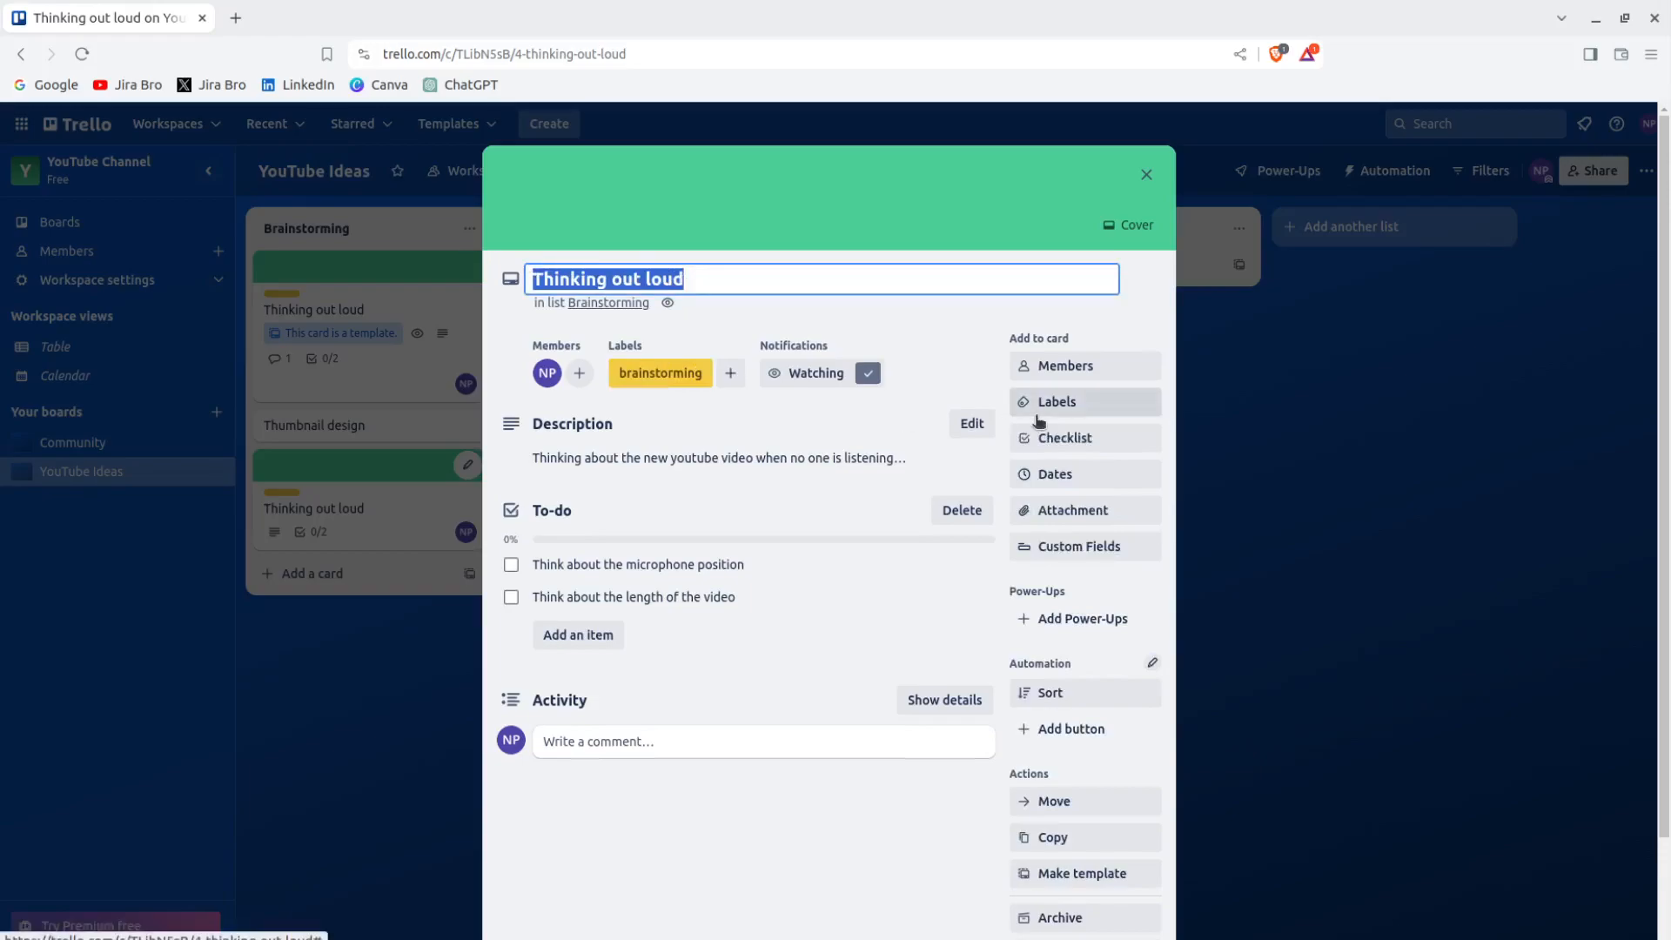
{"action": "type", "text": "Thi"}
{"action": "key", "text": "BackSpace"}
{"action": "key", "text": "BackSpace"}
{"action": "type", "text": "hinking"}
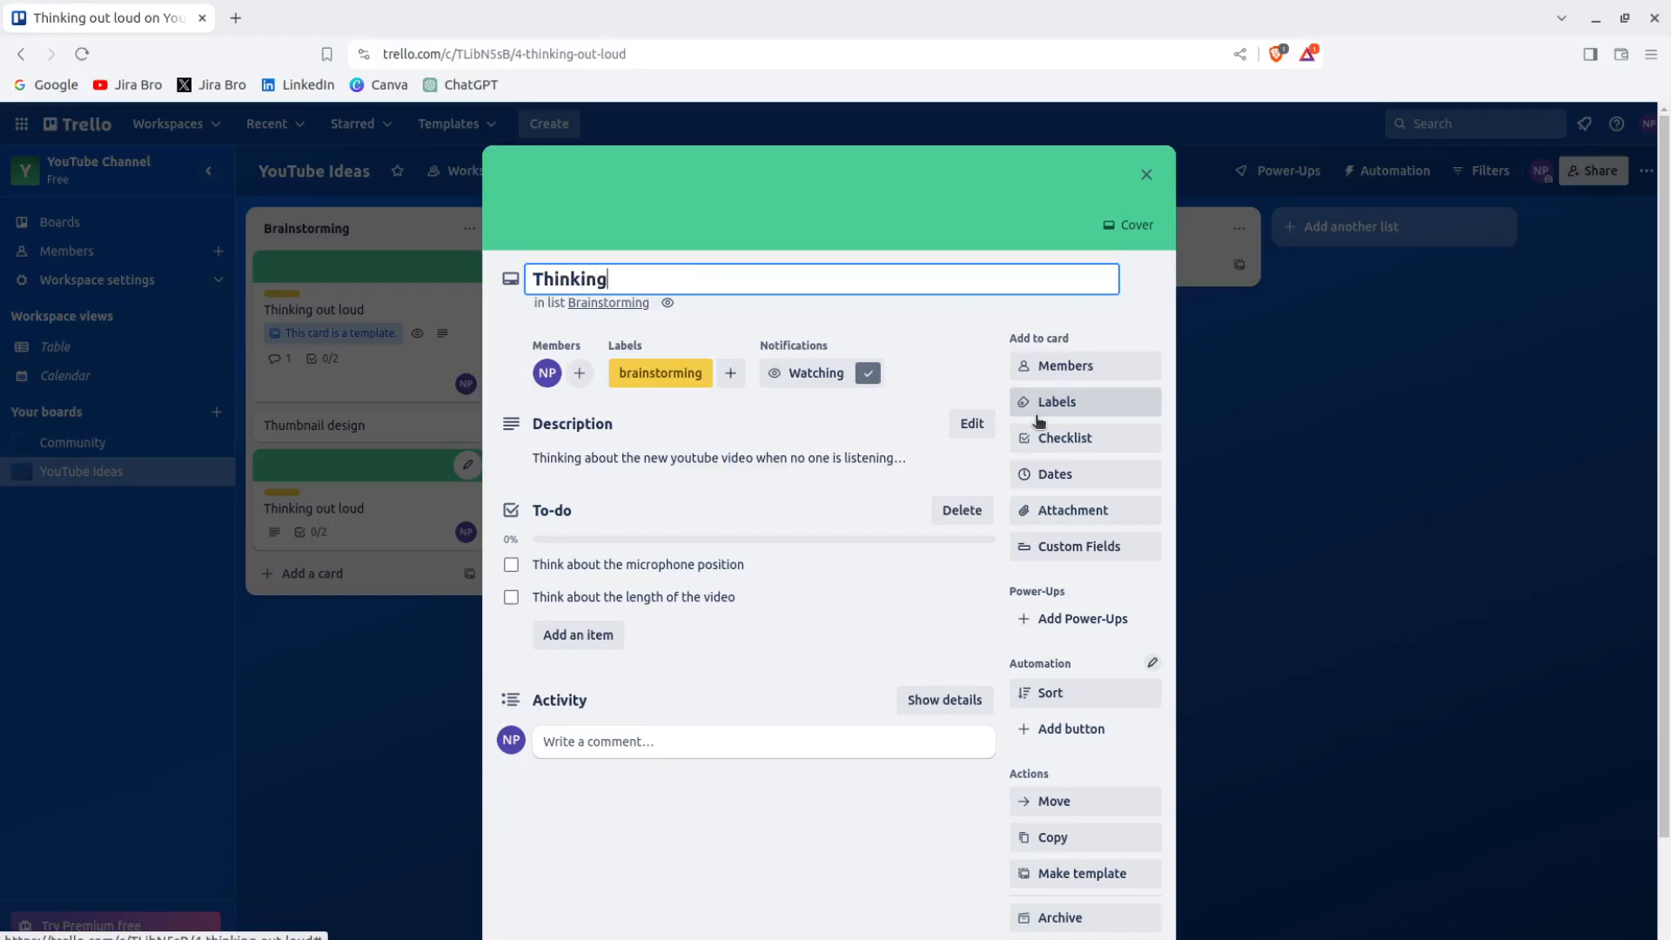
{"action": "key", "text": "Return"}
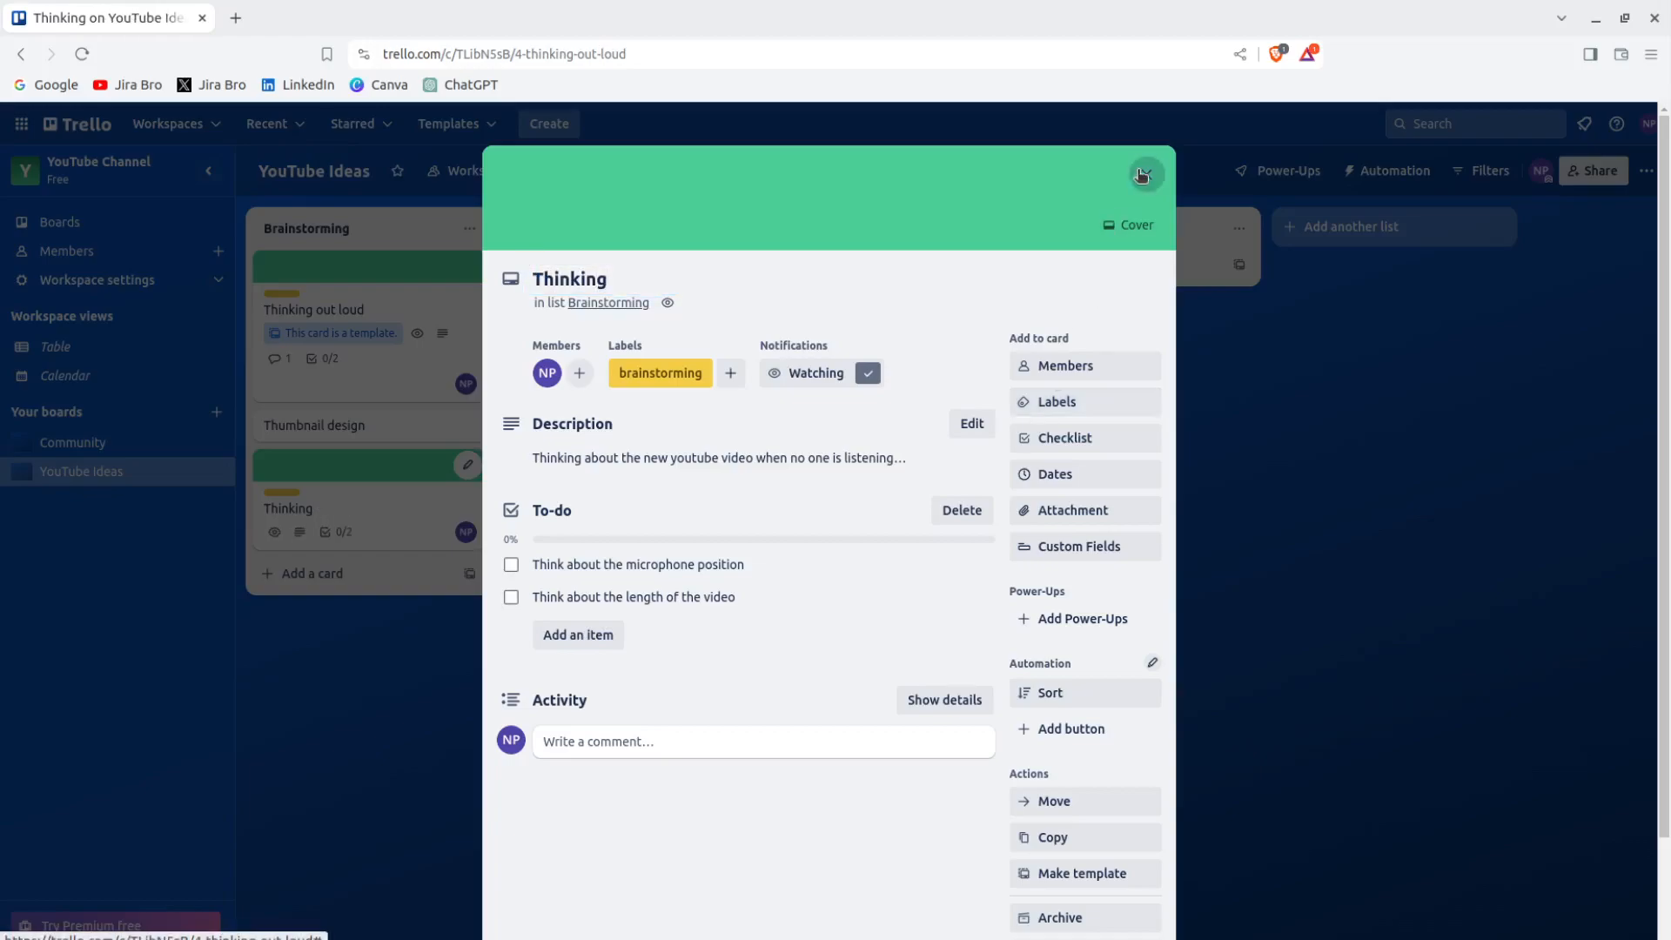
{"action": "left_click", "coordinate": [1146, 174]}
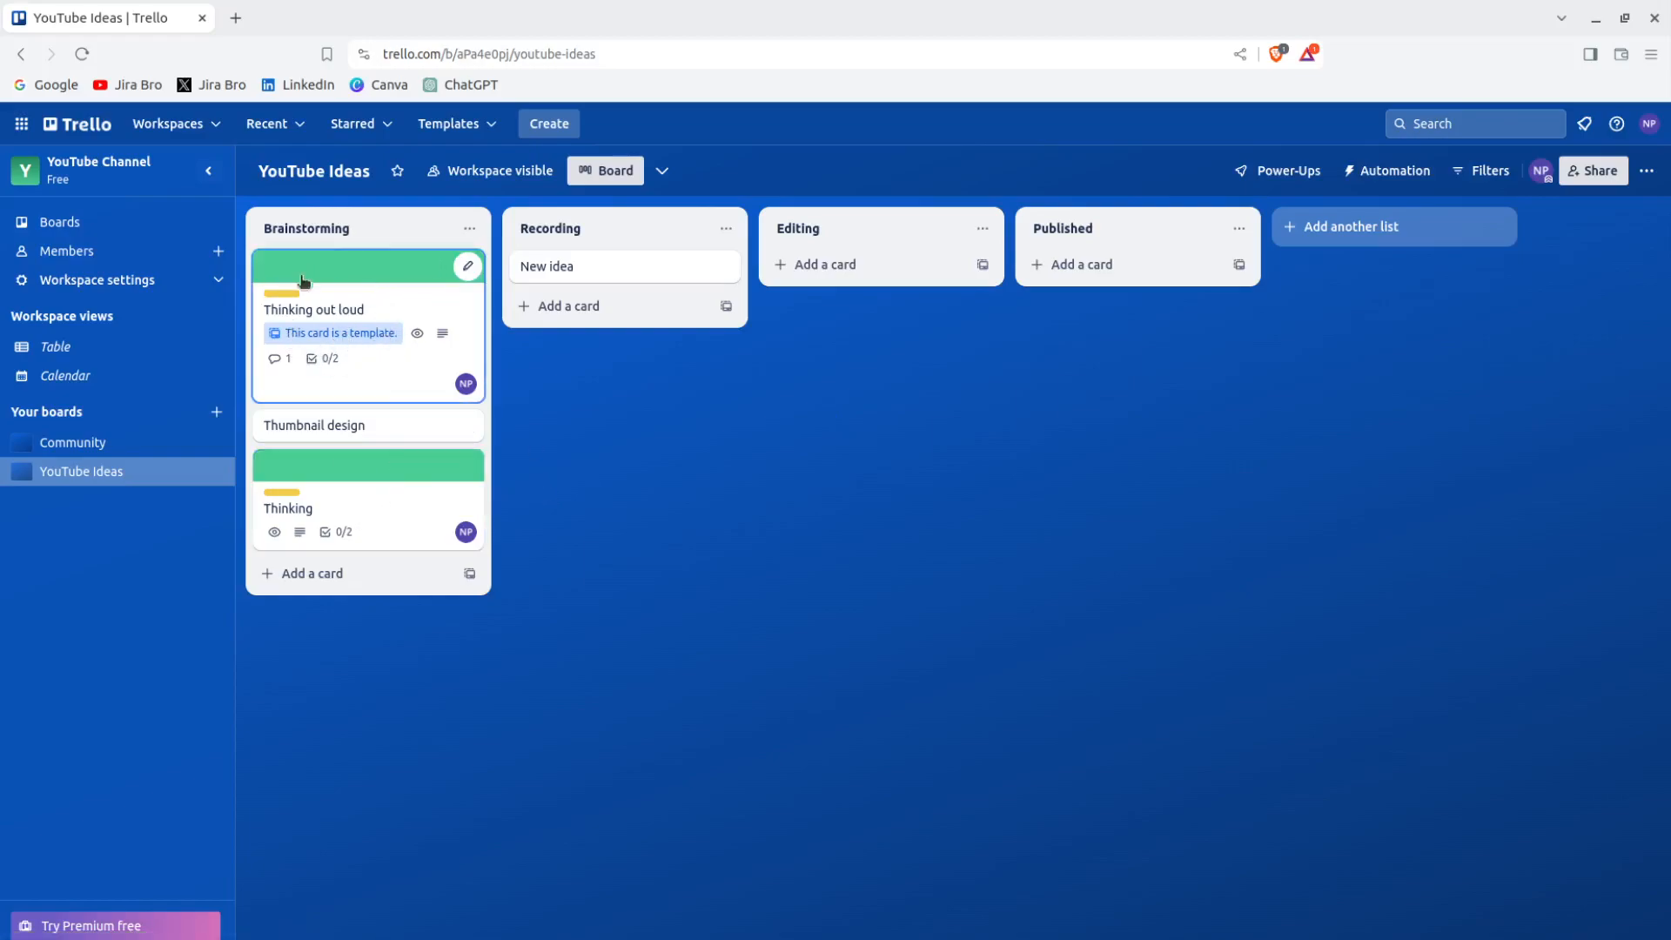
{"action": "left_click", "coordinate": [392, 289]}
{"action": "scroll", "coordinate": [1009, 693], "scroll_direction": "down", "scroll_amount": 2}
{"action": "scroll", "coordinate": [1014, 694], "scroll_direction": "up", "scroll_amount": 2}
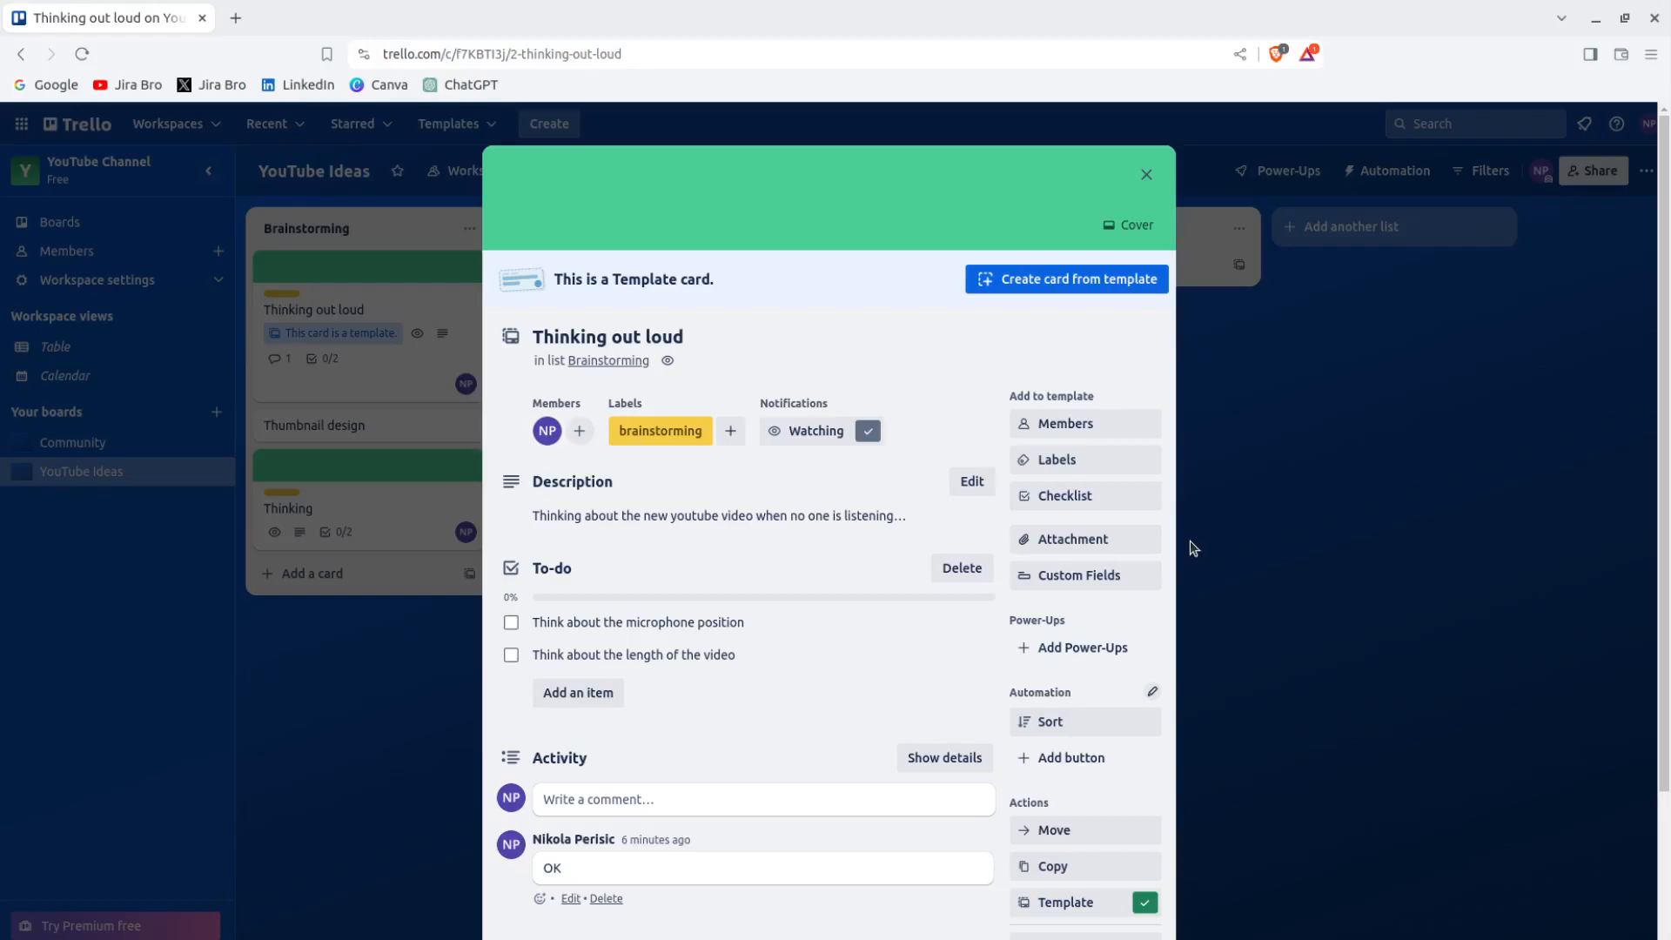
{"action": "scroll", "coordinate": [1151, 557], "scroll_direction": "down", "scroll_amount": 2}
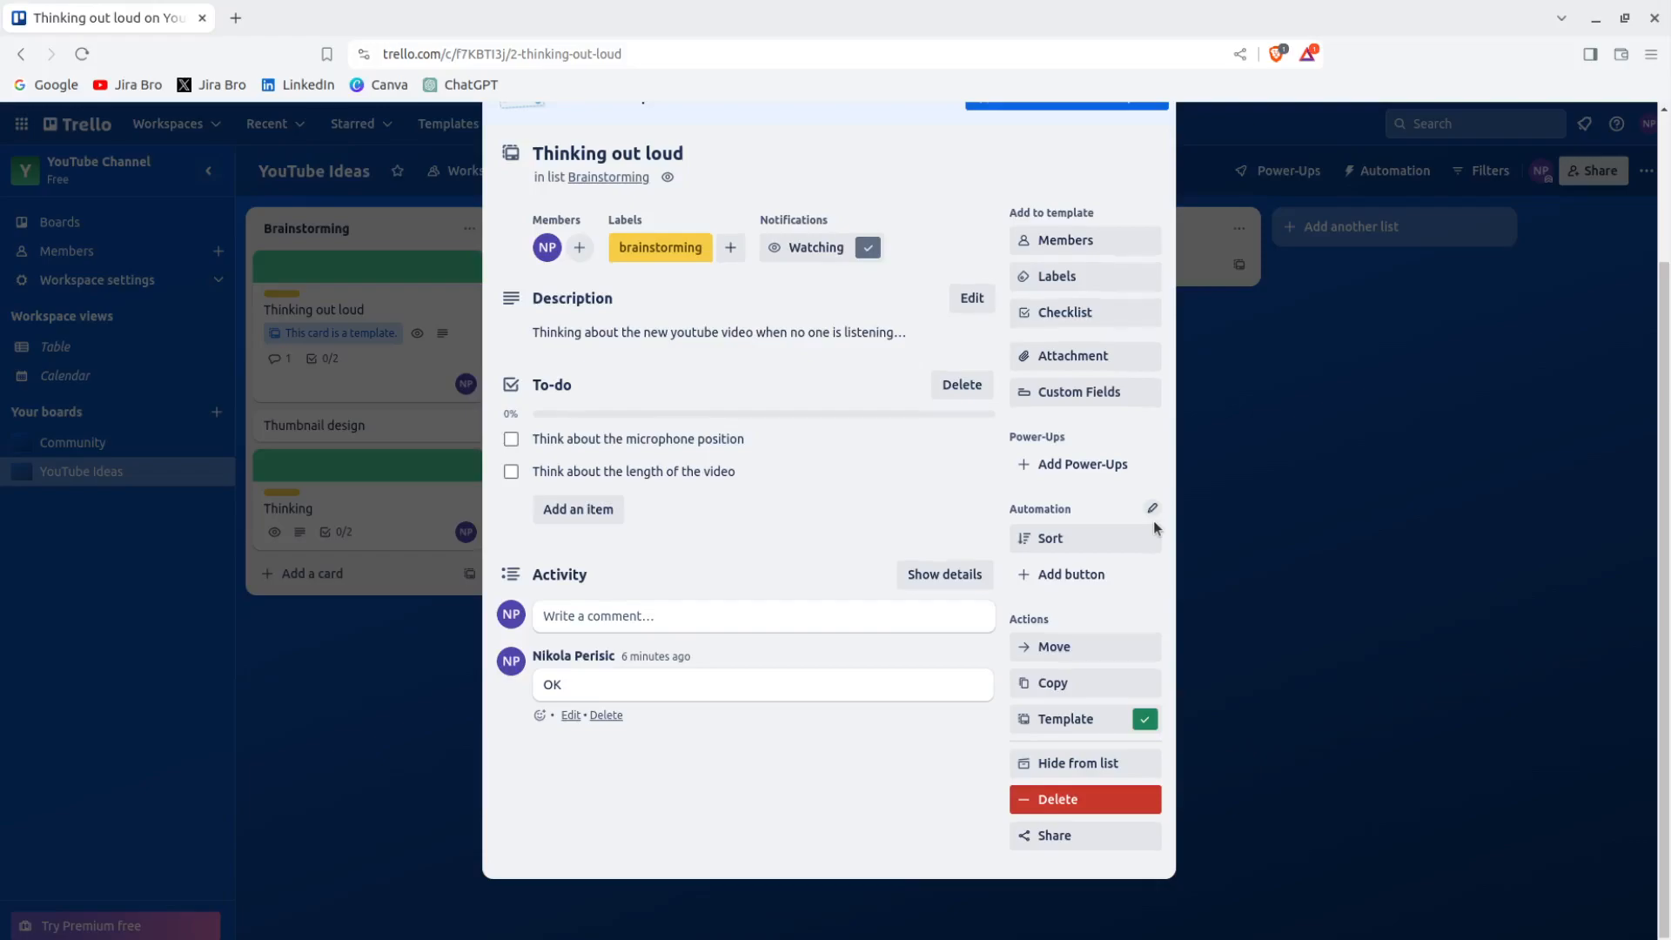
{"action": "scroll", "coordinate": [1154, 527], "scroll_direction": "up", "scroll_amount": 2}
{"action": "left_click", "coordinate": [1148, 174]}
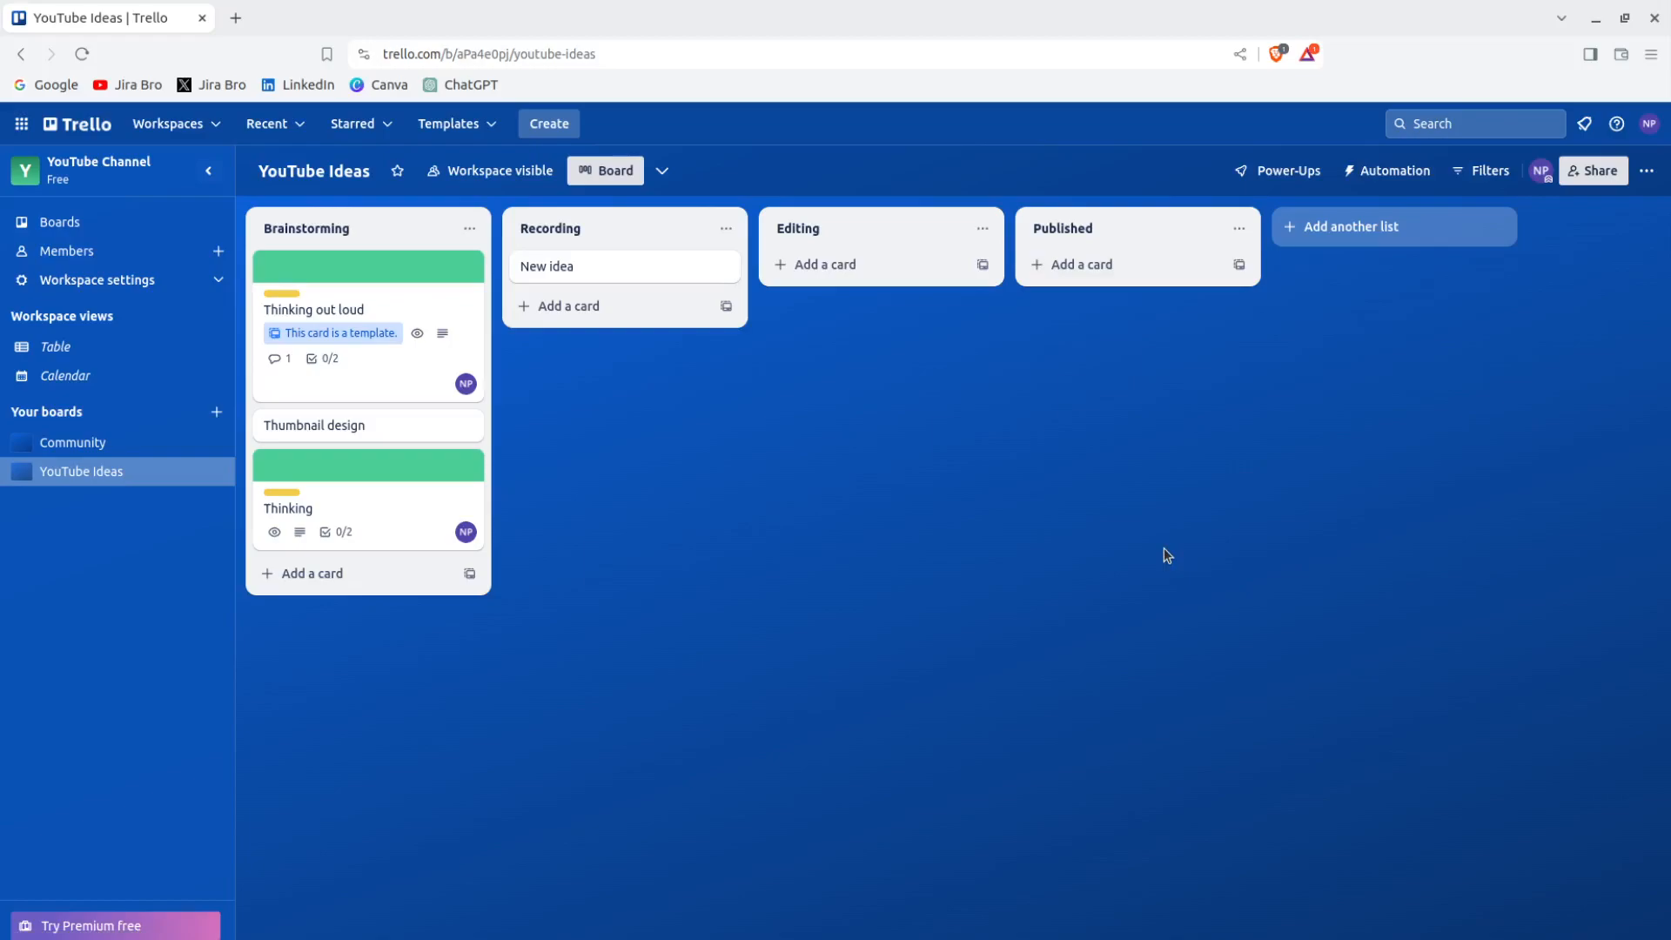
{"action": "left_click", "coordinate": [663, 171]}
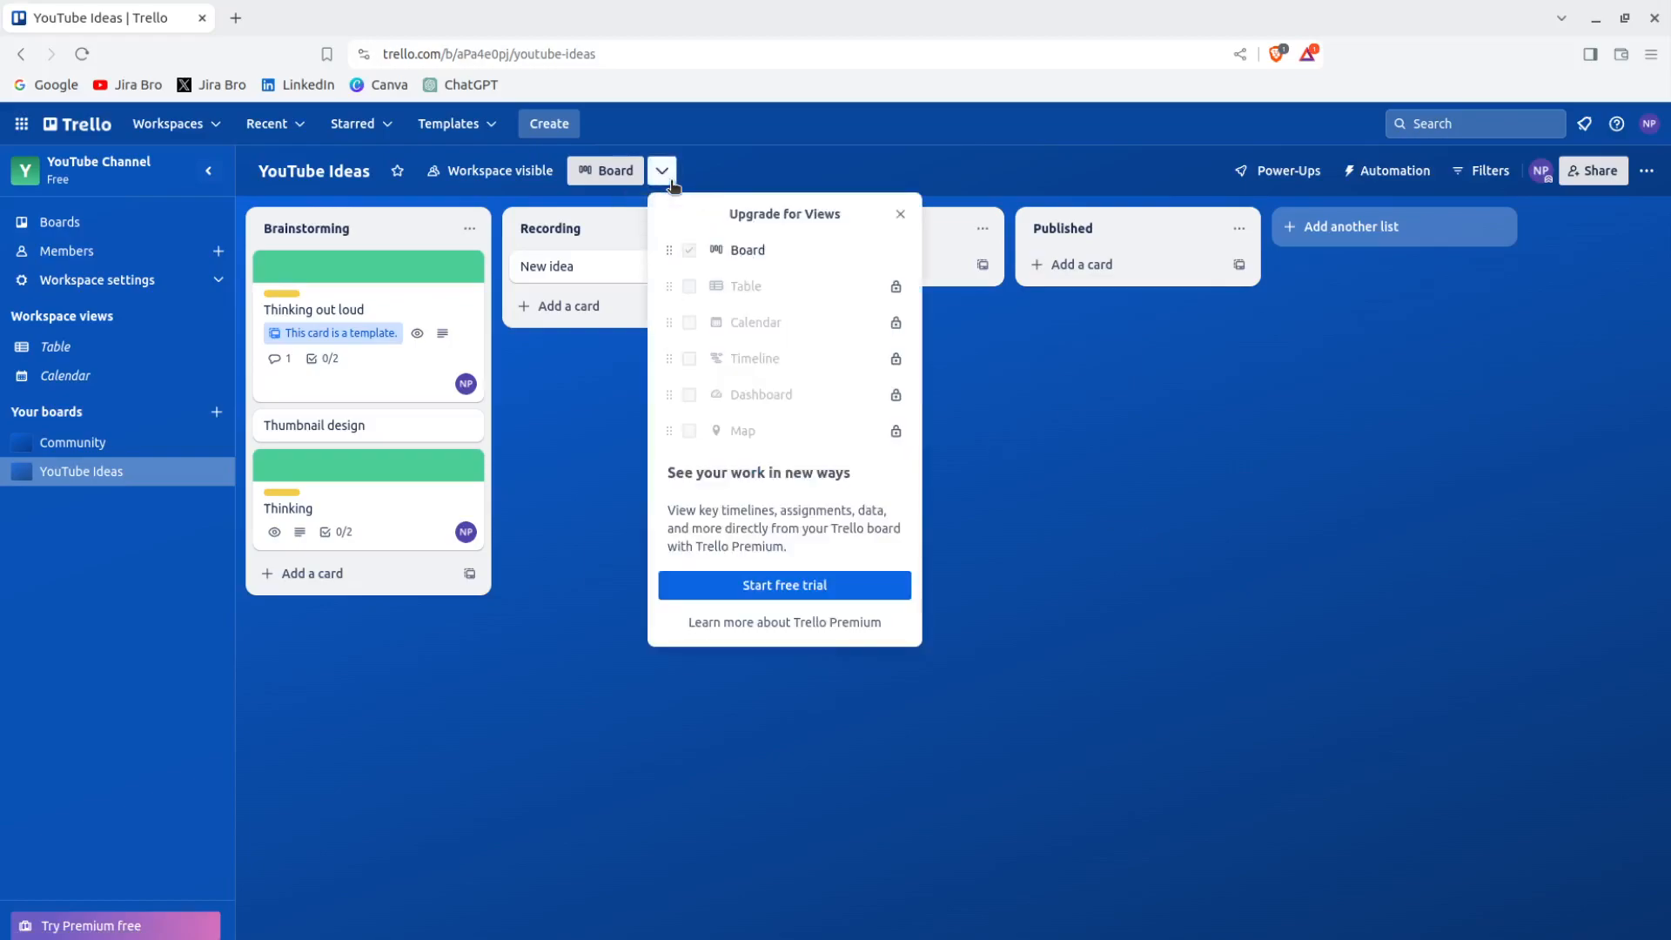
{"action": "left_click_drag", "start_coordinate": [676, 474], "coordinate": [873, 488]}
{"action": "left_click", "coordinate": [870, 504]}
{"action": "left_click", "coordinate": [900, 214]}
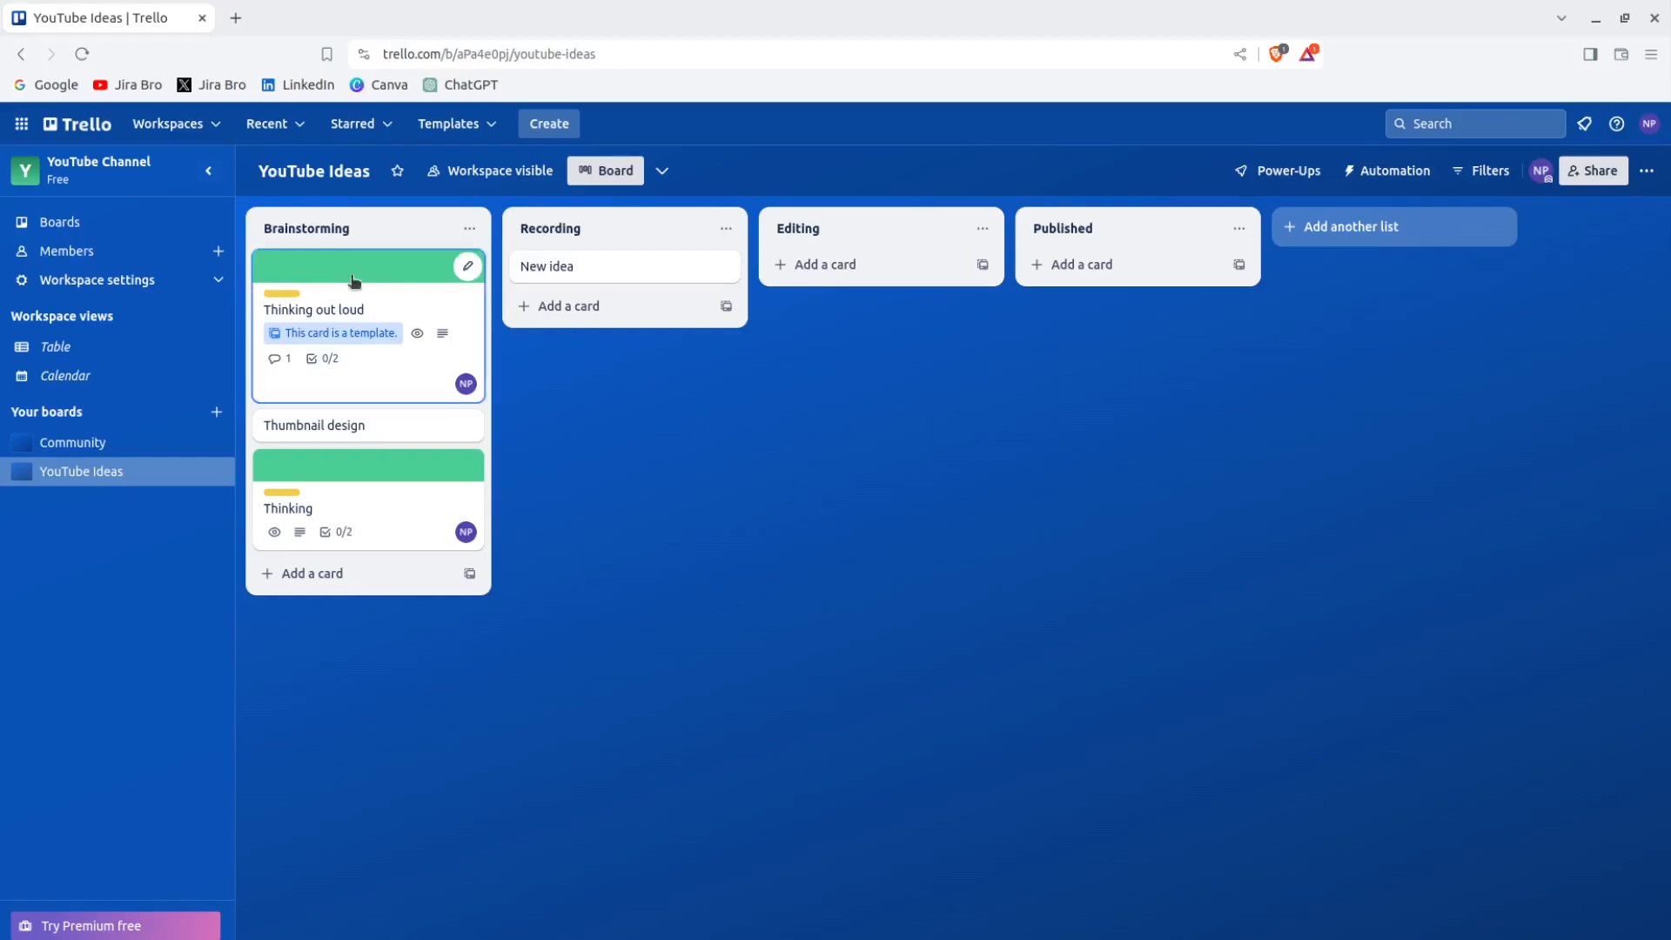
- Open the YouTube Channel workspace settings page and scroll to the Workspace visibility section
{"action": "left_click", "coordinate": [219, 280]}
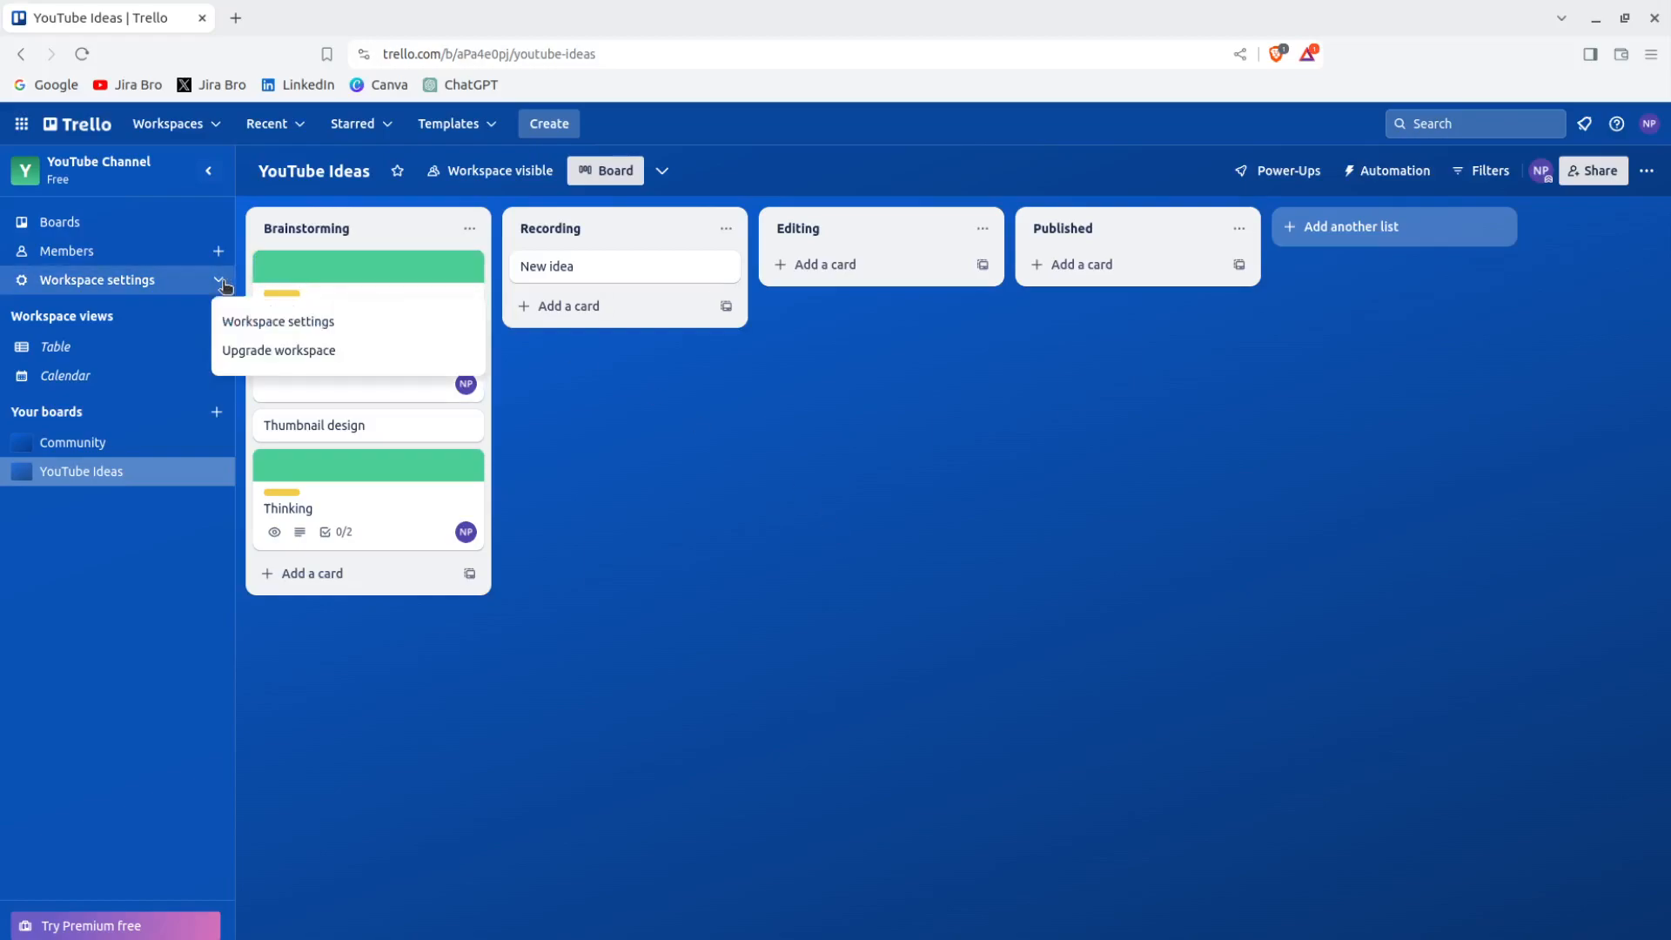
{"action": "left_click", "coordinate": [273, 323]}
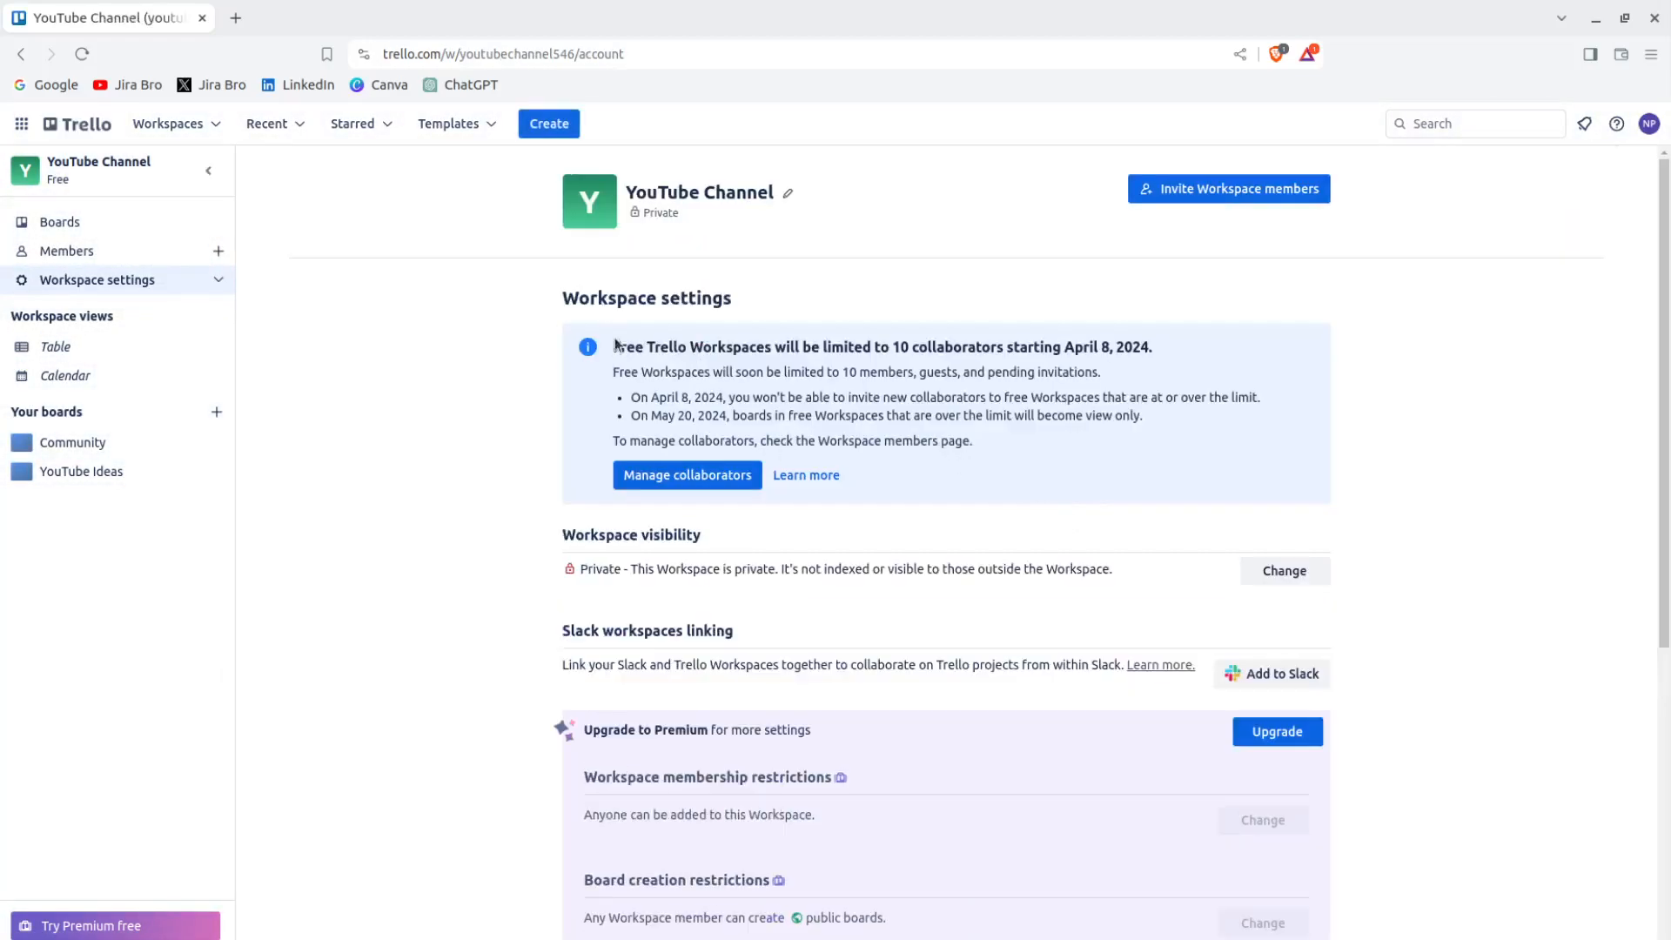
{"action": "left_click_drag", "start_coordinate": [564, 288], "coordinate": [812, 324]}
{"action": "left_click", "coordinate": [812, 324]}
{"action": "left_click_drag", "start_coordinate": [633, 339], "coordinate": [950, 397]}
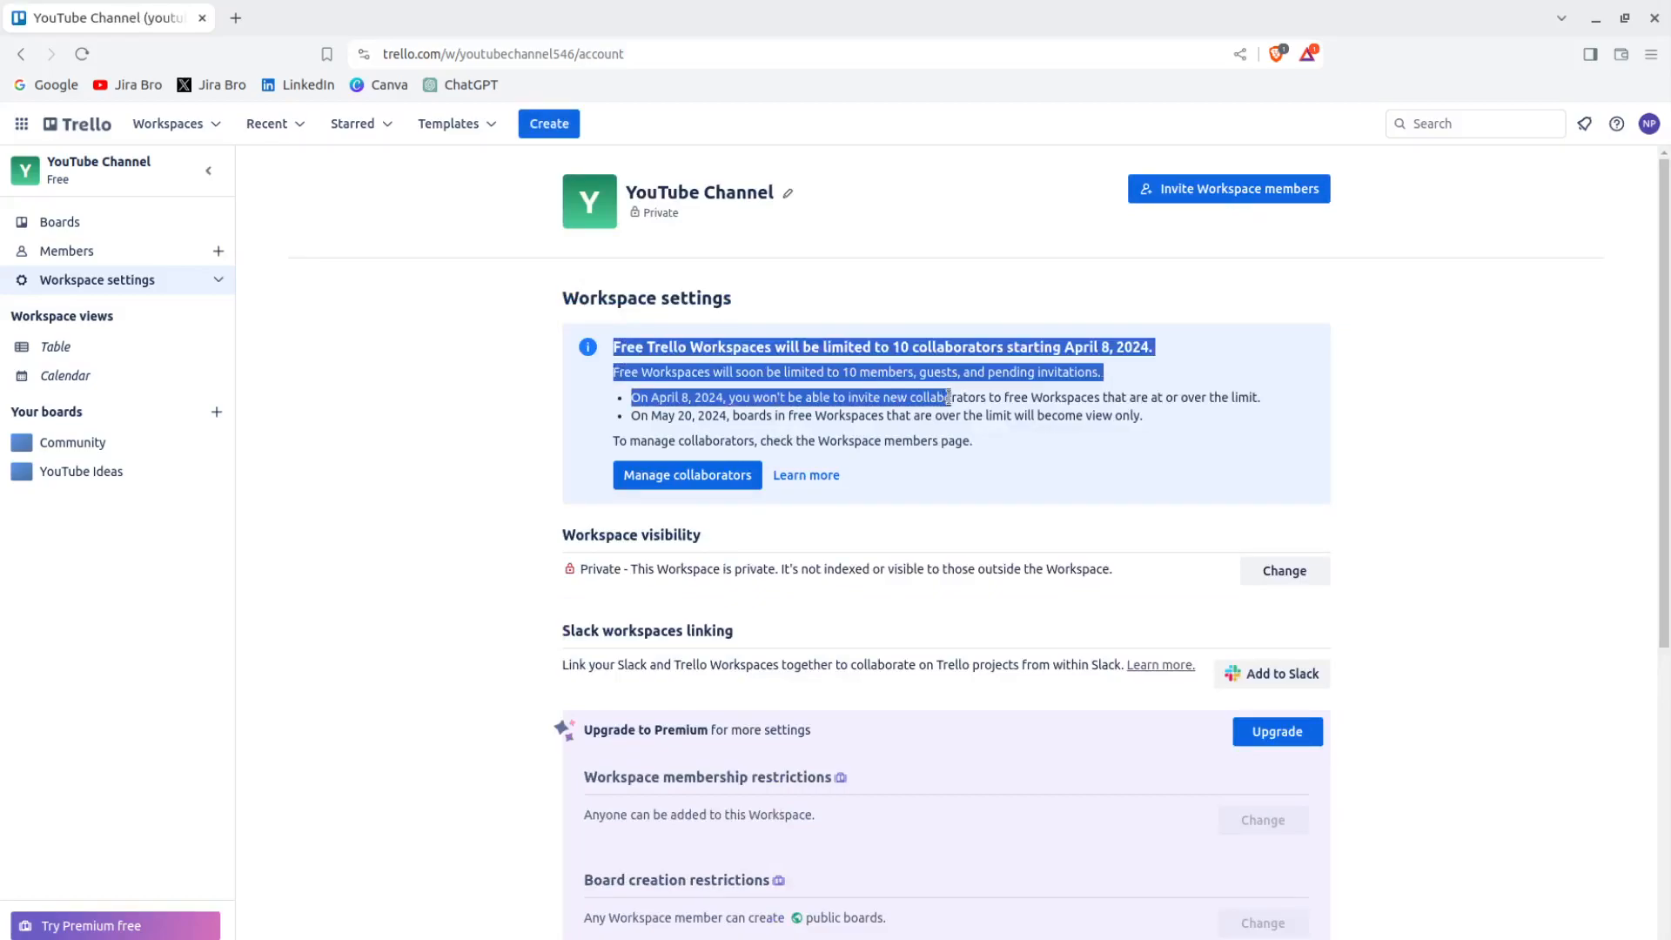
{"action": "scroll", "coordinate": [1036, 458], "scroll_direction": "down", "scroll_amount": 2}
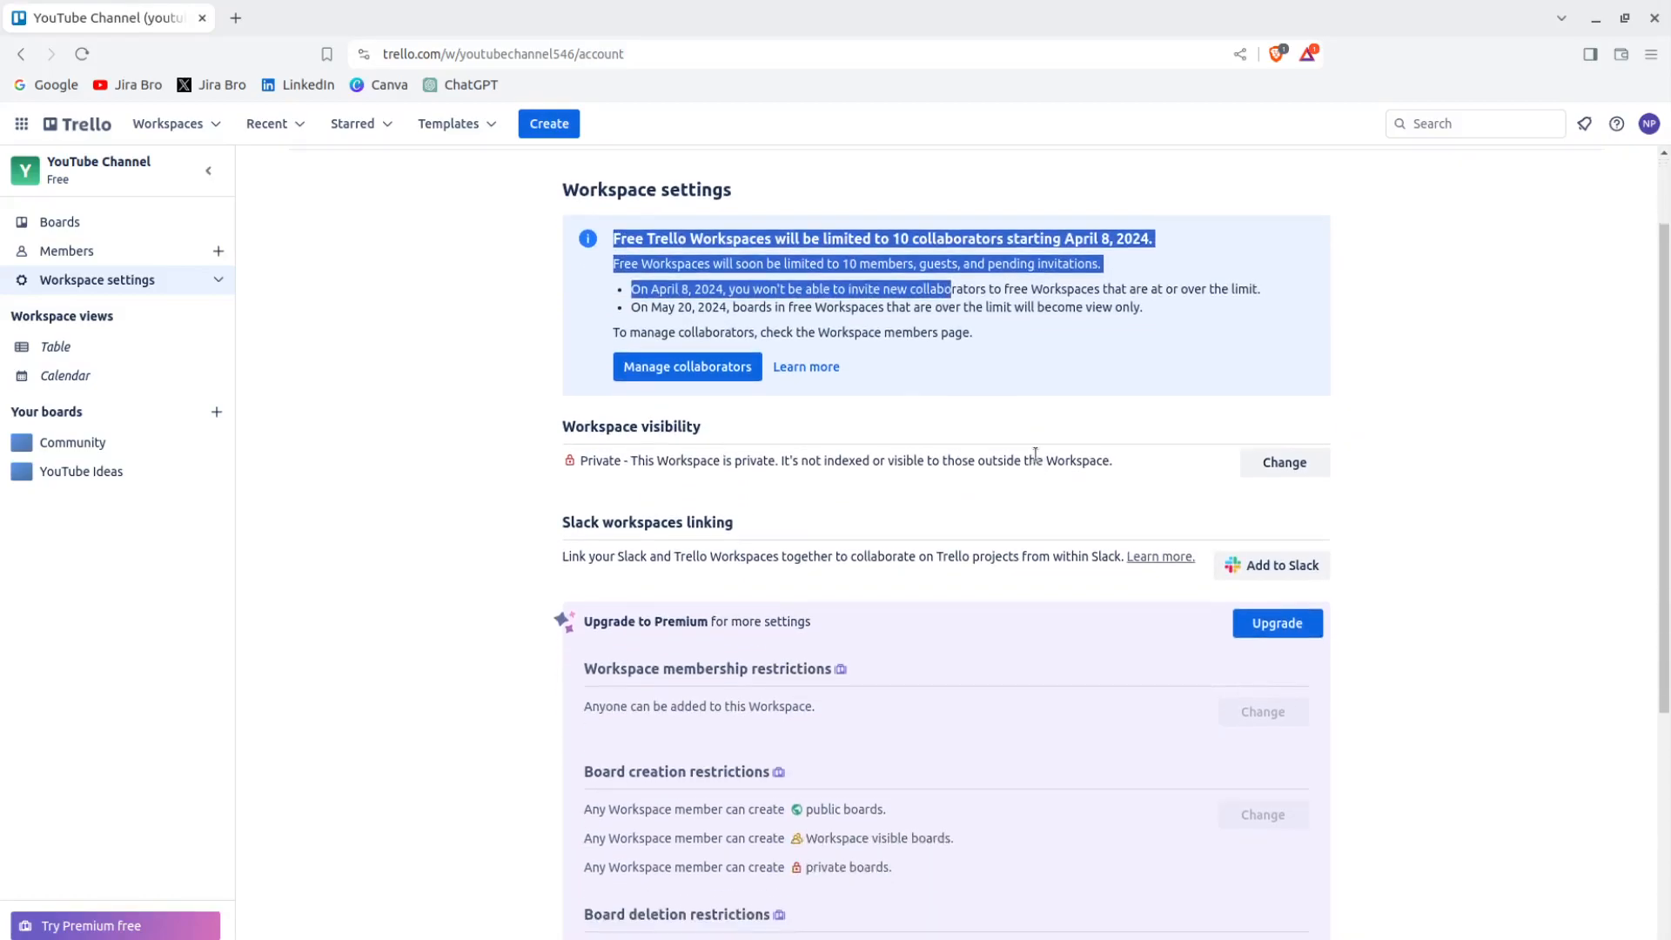
{"action": "scroll", "coordinate": [1036, 452], "scroll_direction": "up", "scroll_amount": 2}
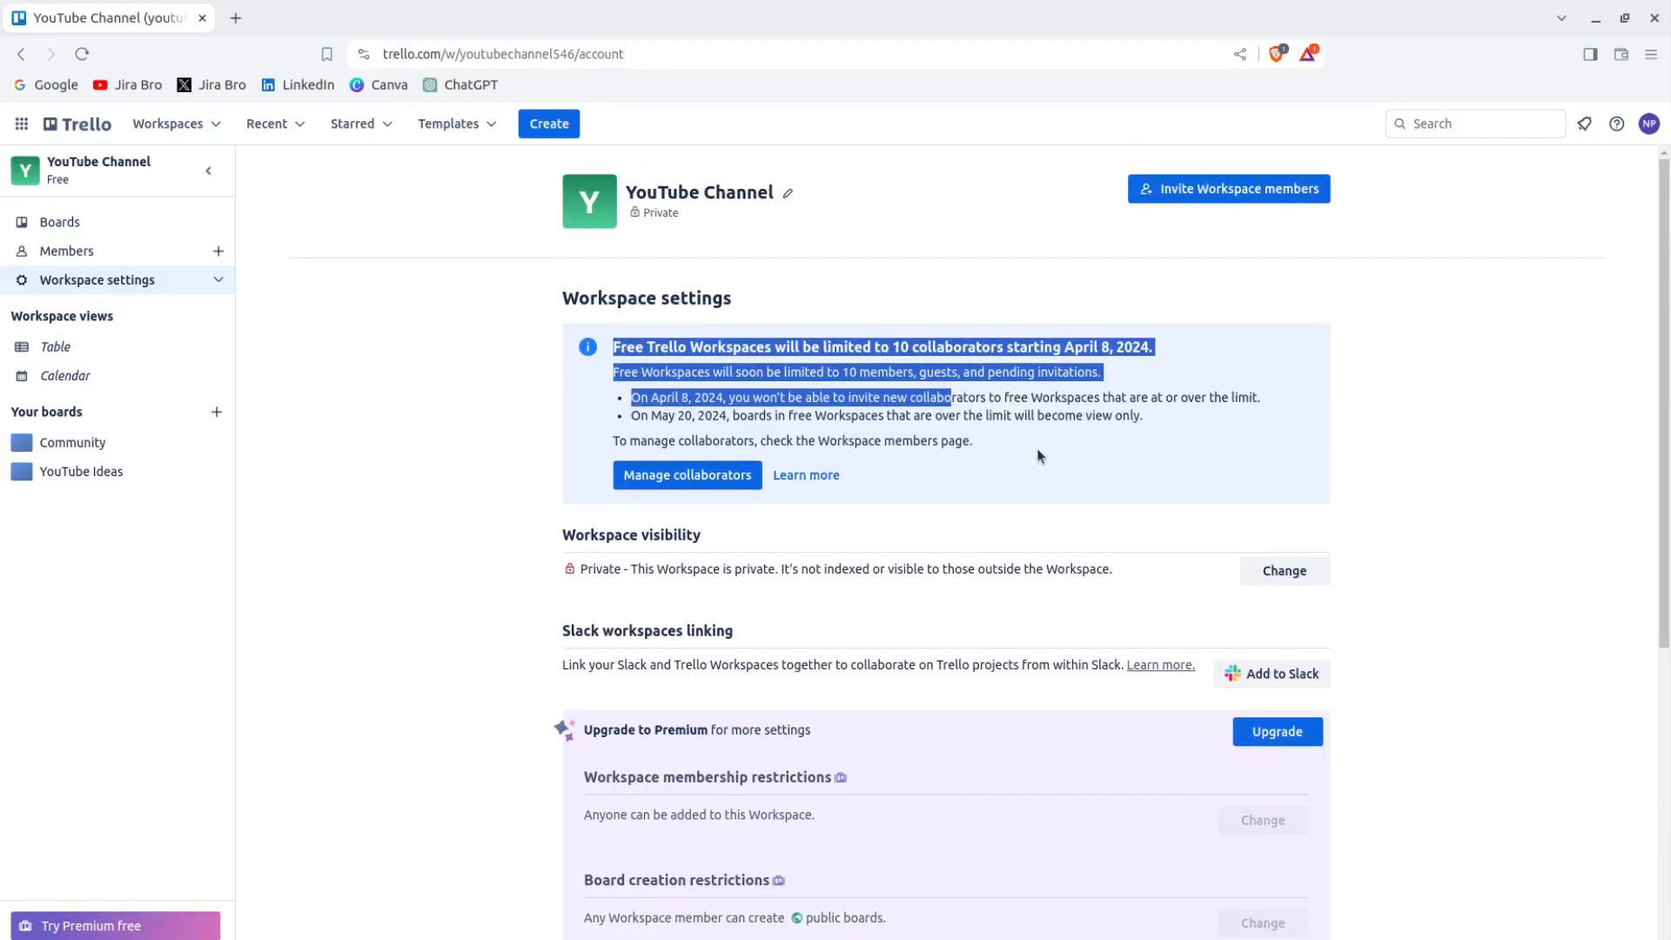
{"action": "left_click", "coordinate": [1020, 421]}
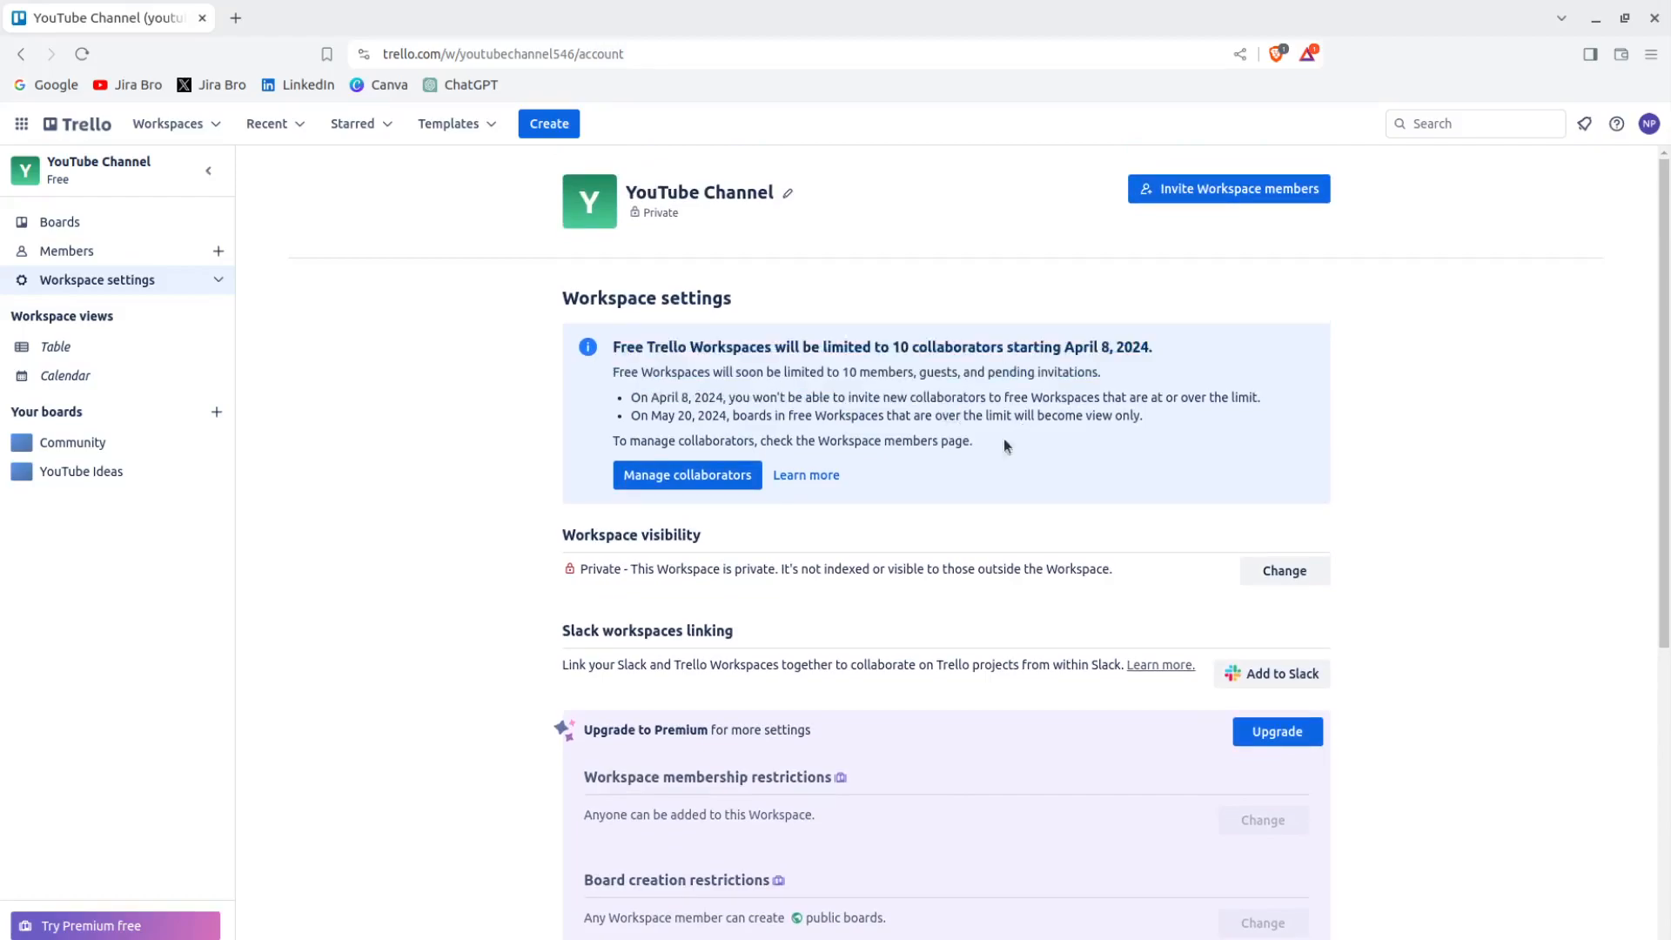
{"action": "scroll", "coordinate": [879, 529], "scroll_direction": "down", "scroll_amount": 3}
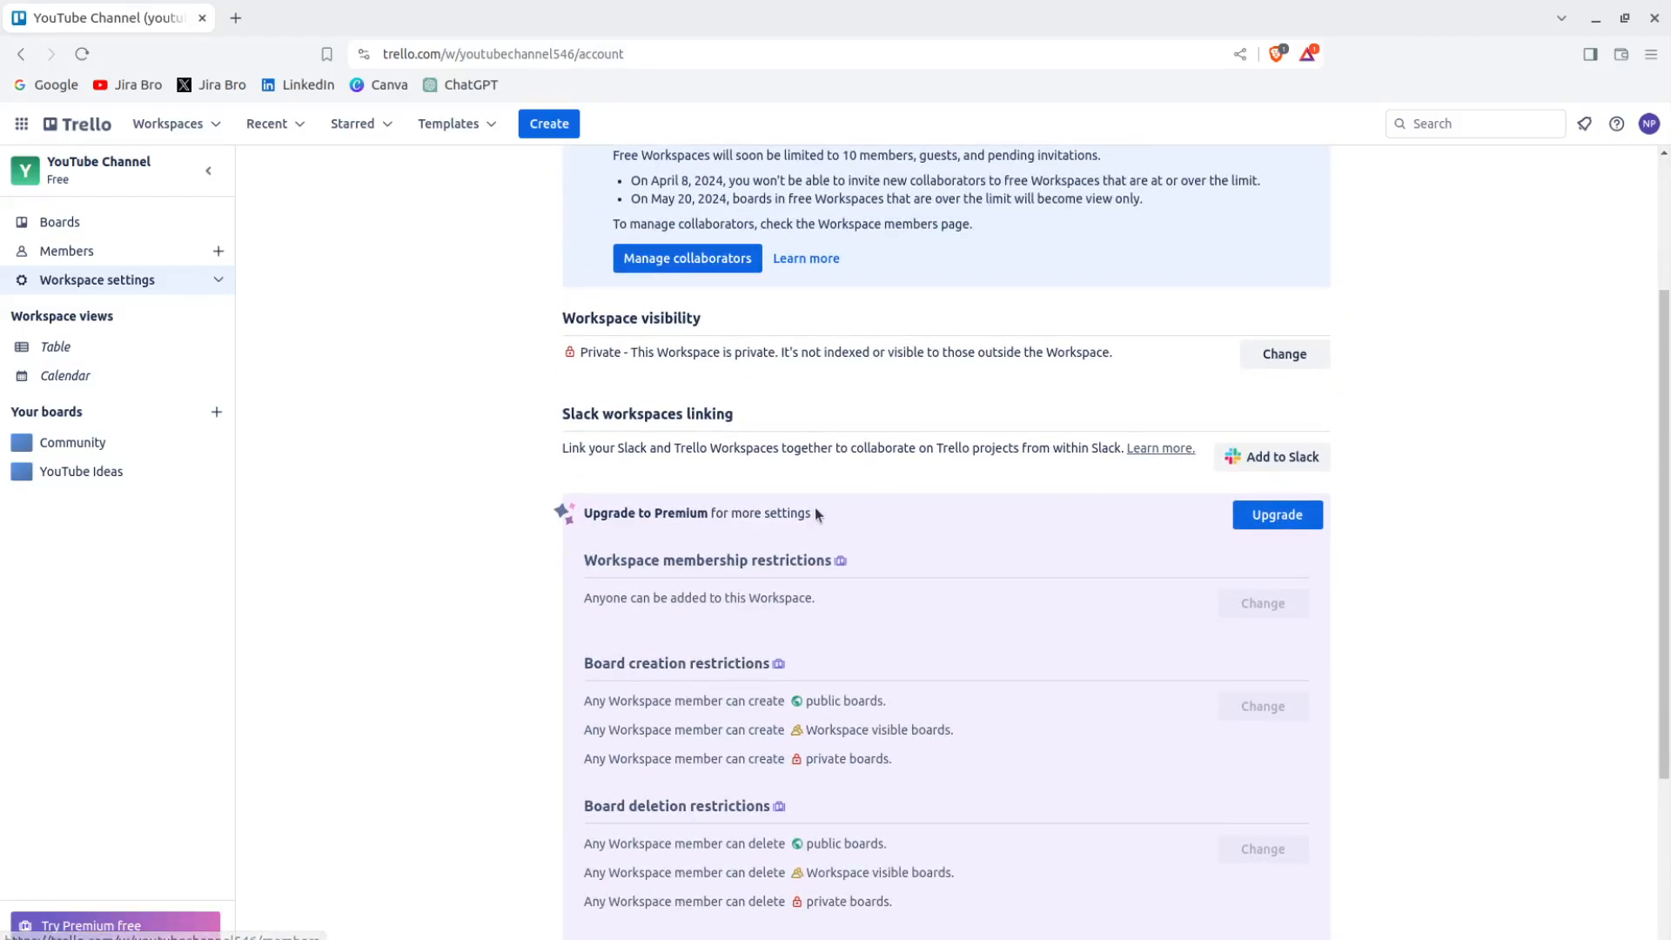
{"action": "left_click_drag", "start_coordinate": [562, 316], "coordinate": [701, 319]}
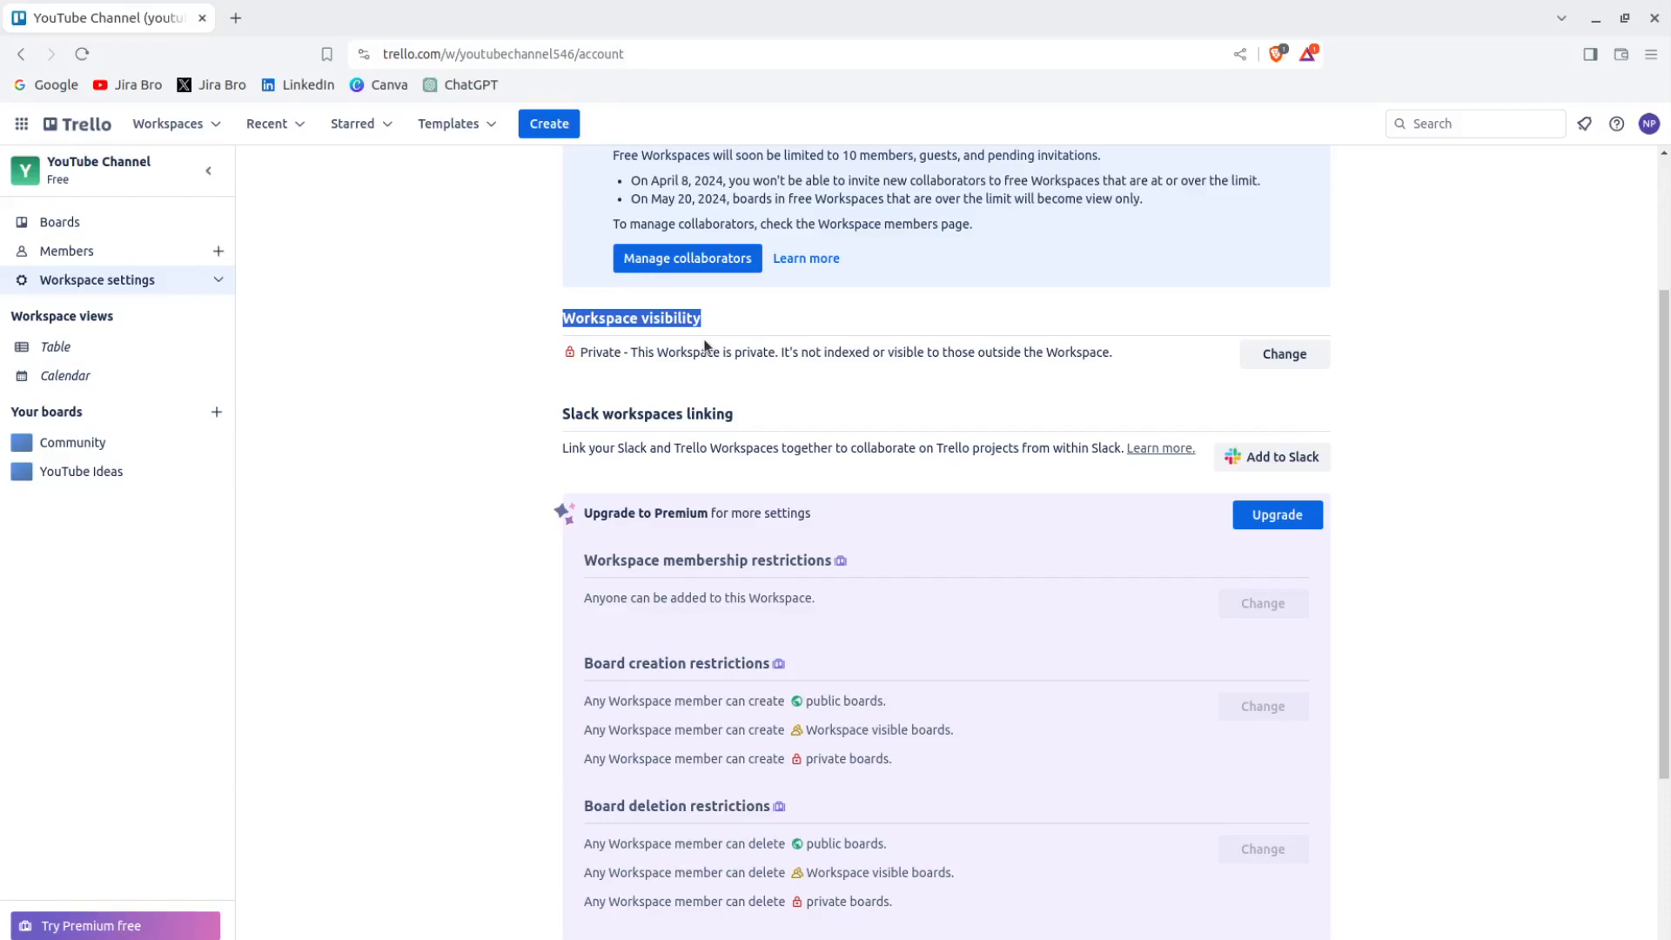
- Change the YouTube Channel workspace's visibility setting and review the visibility description
{"action": "left_click", "coordinate": [1284, 353]}
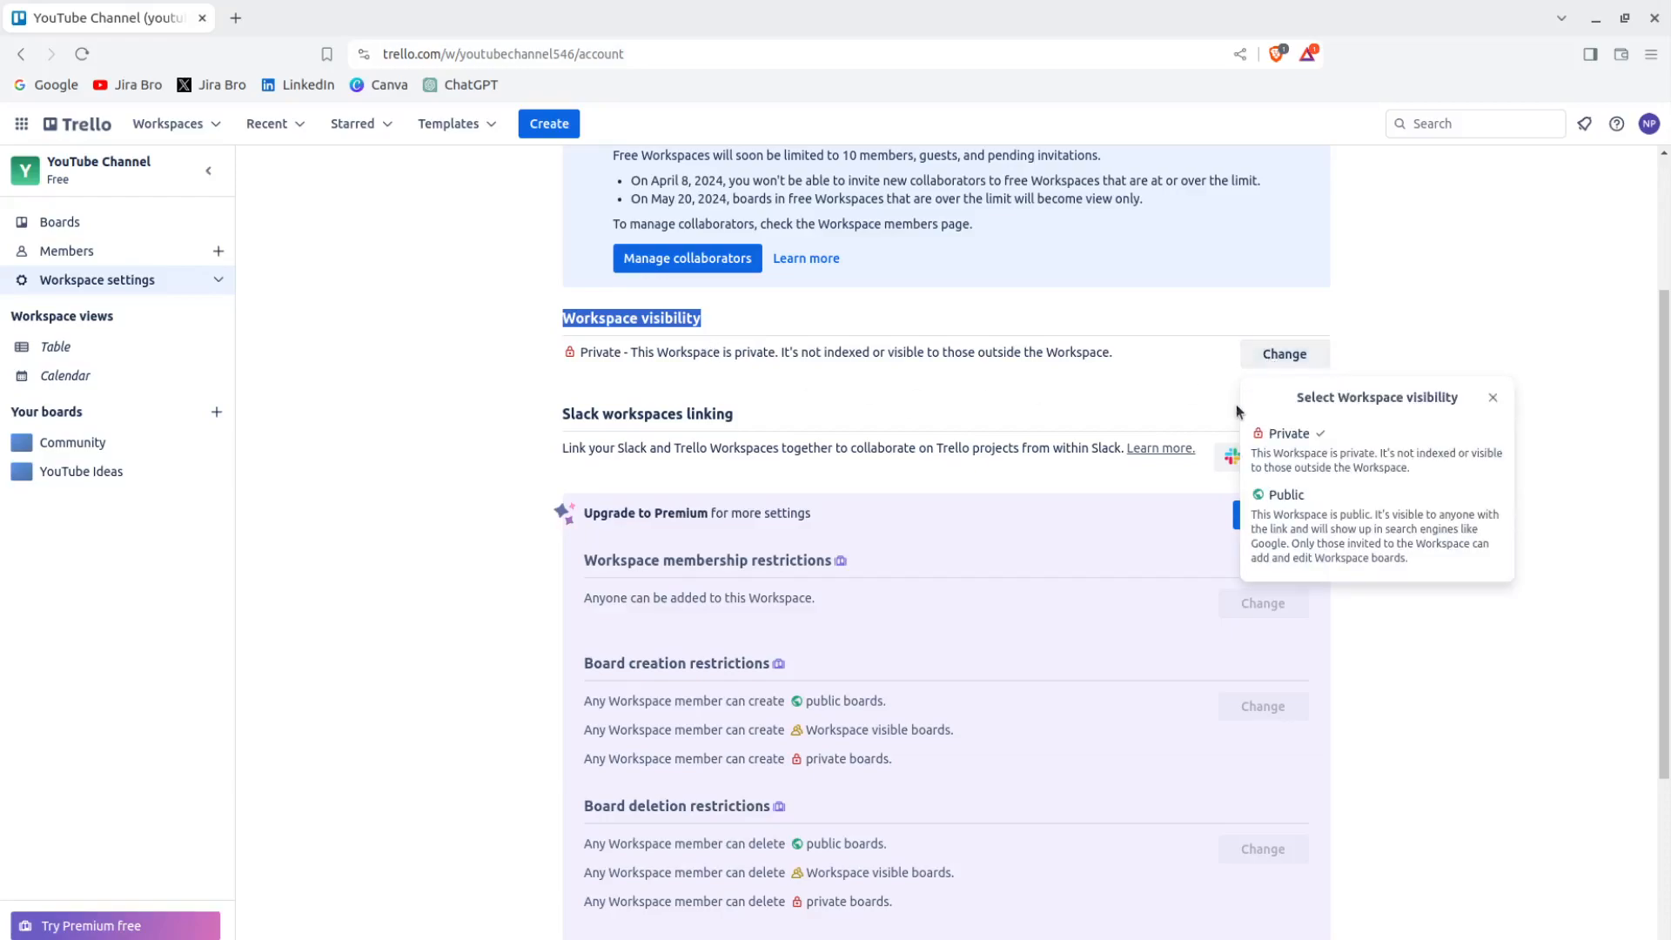
{"action": "left_click", "coordinate": [1284, 520]}
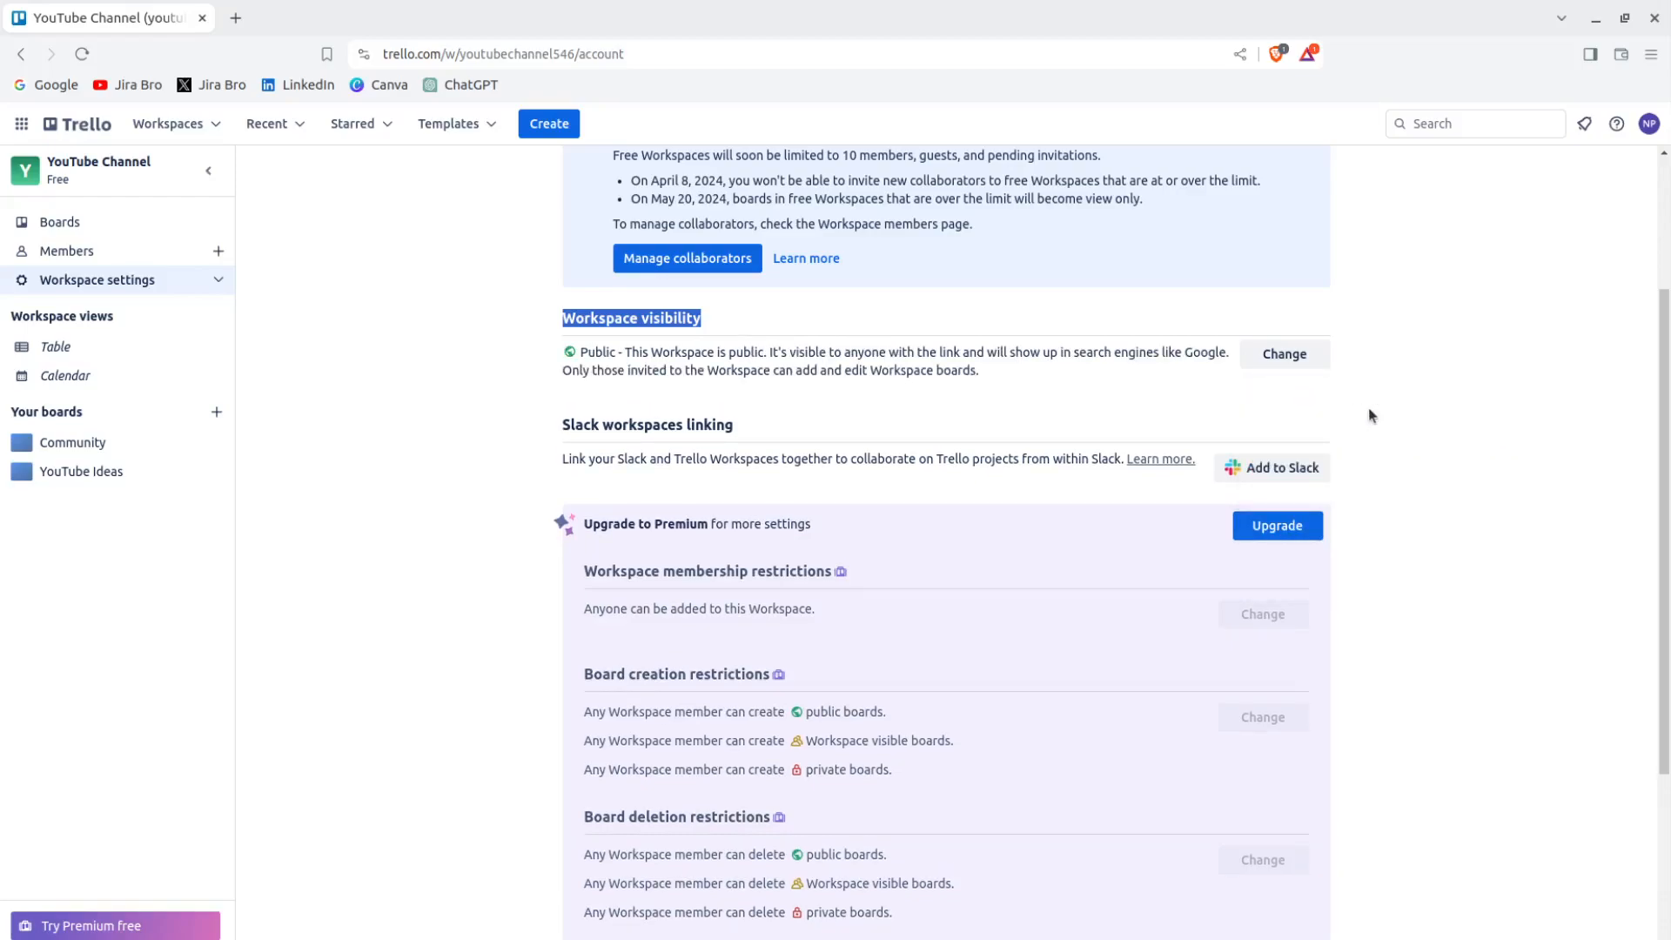
{"action": "left_click_drag", "start_coordinate": [1045, 350], "coordinate": [1208, 371]}
{"action": "left_click", "coordinate": [936, 353]}
{"action": "left_click_drag", "start_coordinate": [828, 353], "coordinate": [1108, 381]}
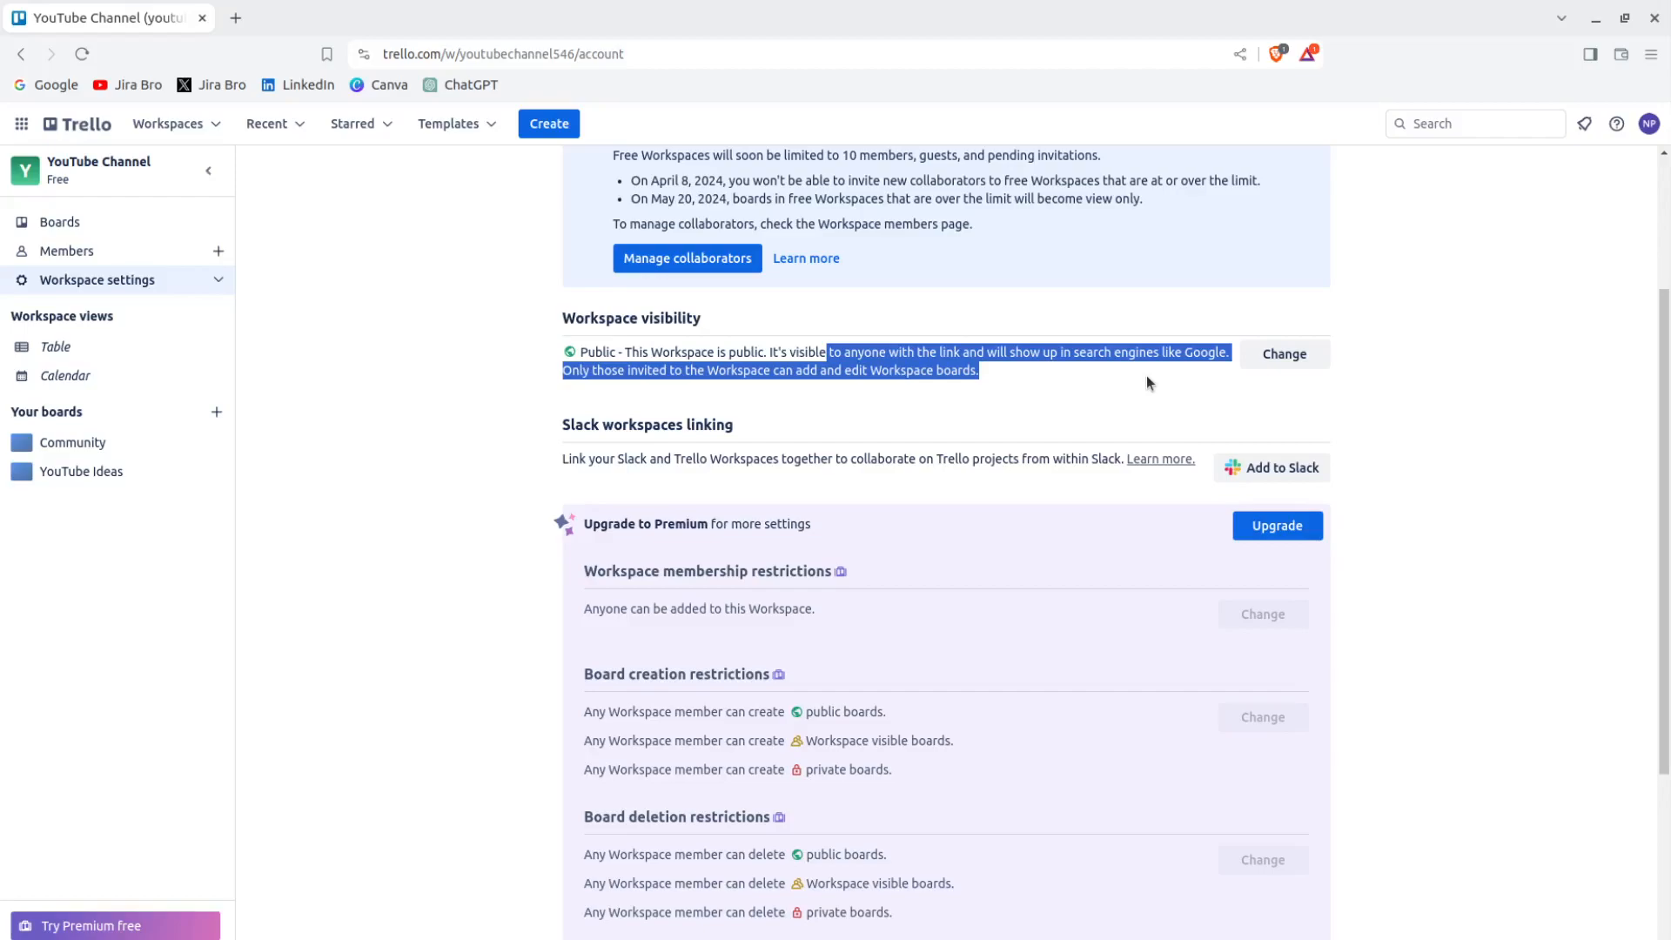
{"action": "left_click", "coordinate": [1145, 363]}
{"action": "left_click_drag", "start_coordinate": [1051, 352], "coordinate": [1193, 352]}
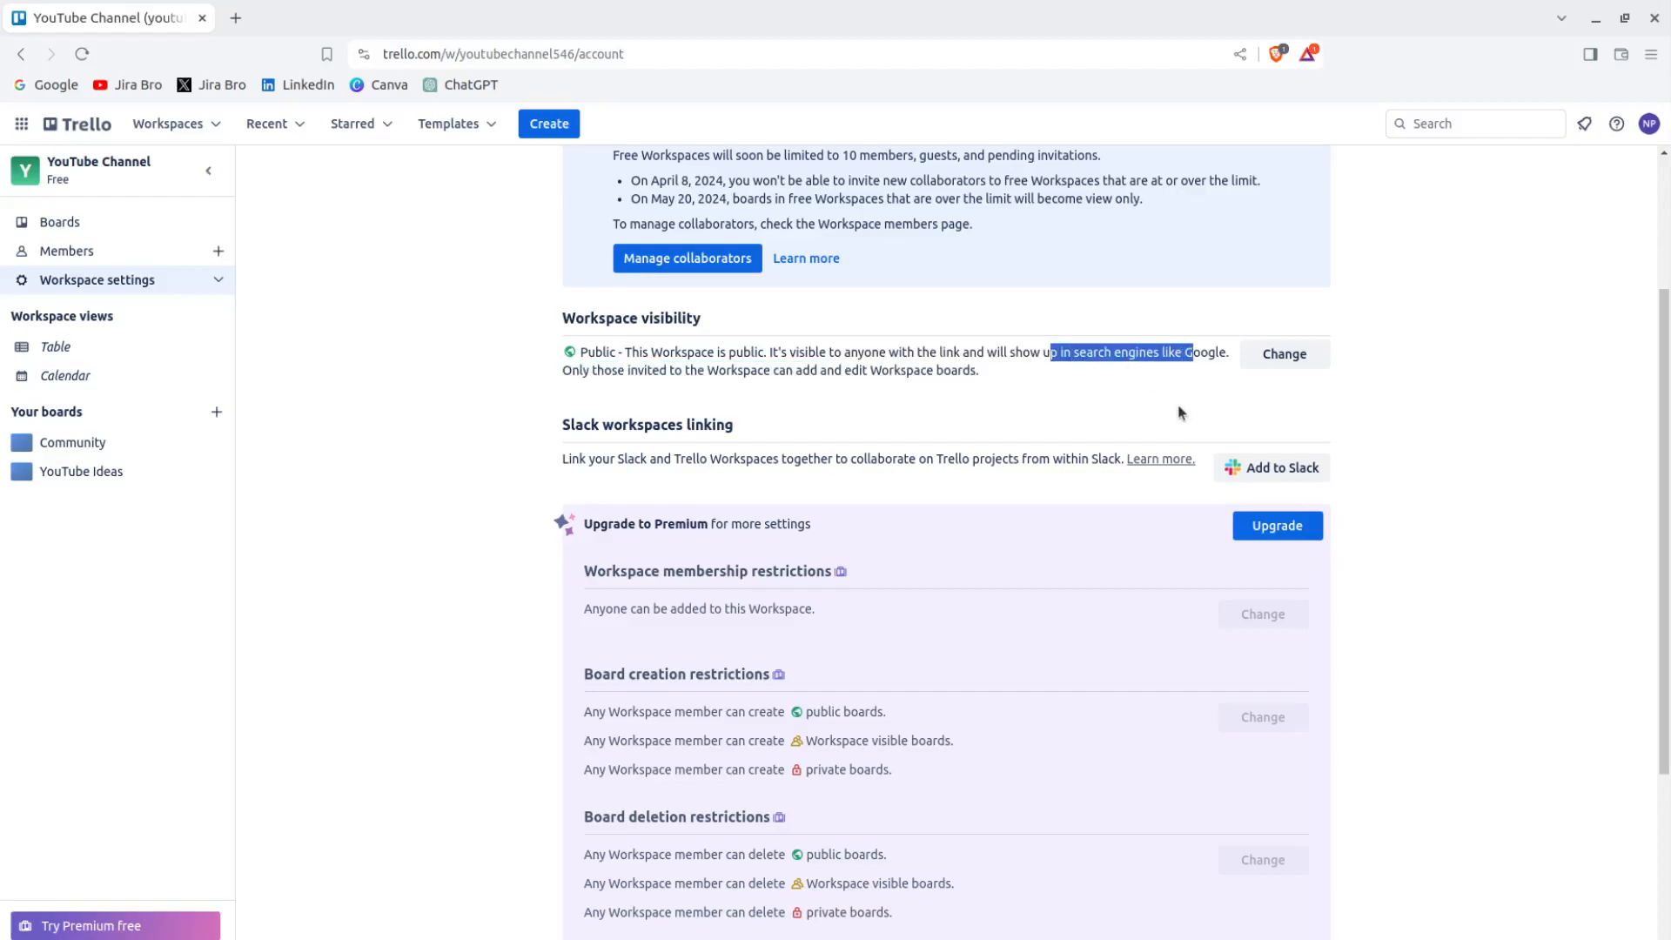
{"action": "left_click", "coordinate": [1177, 404]}
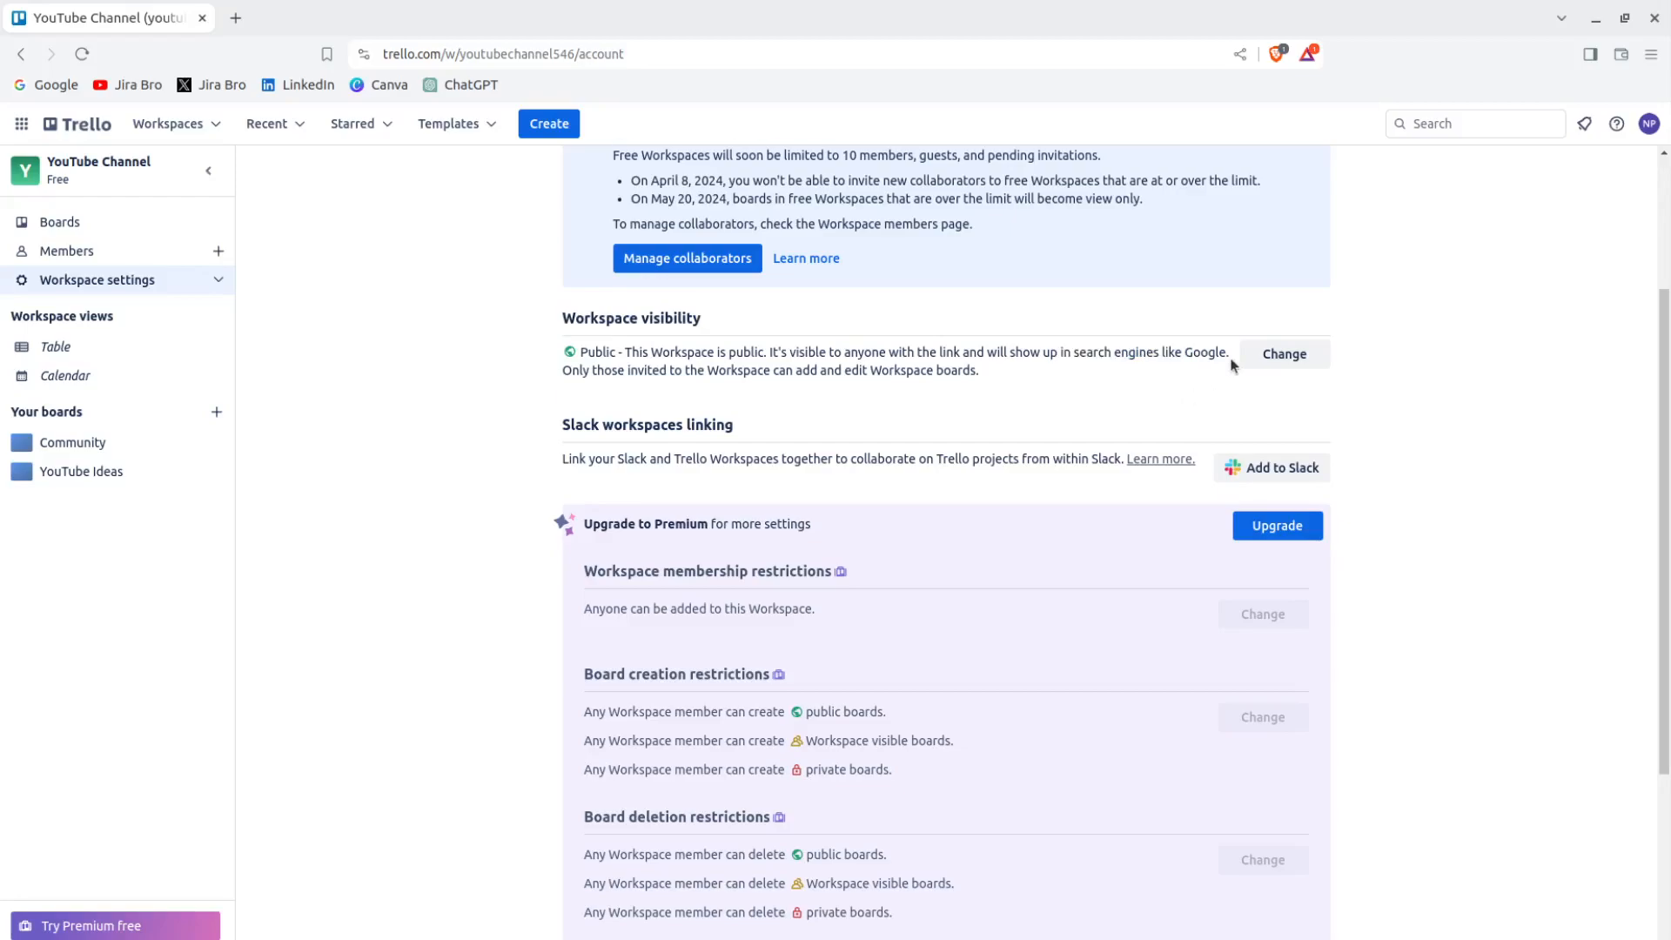
{"action": "left_click", "coordinate": [1284, 353]}
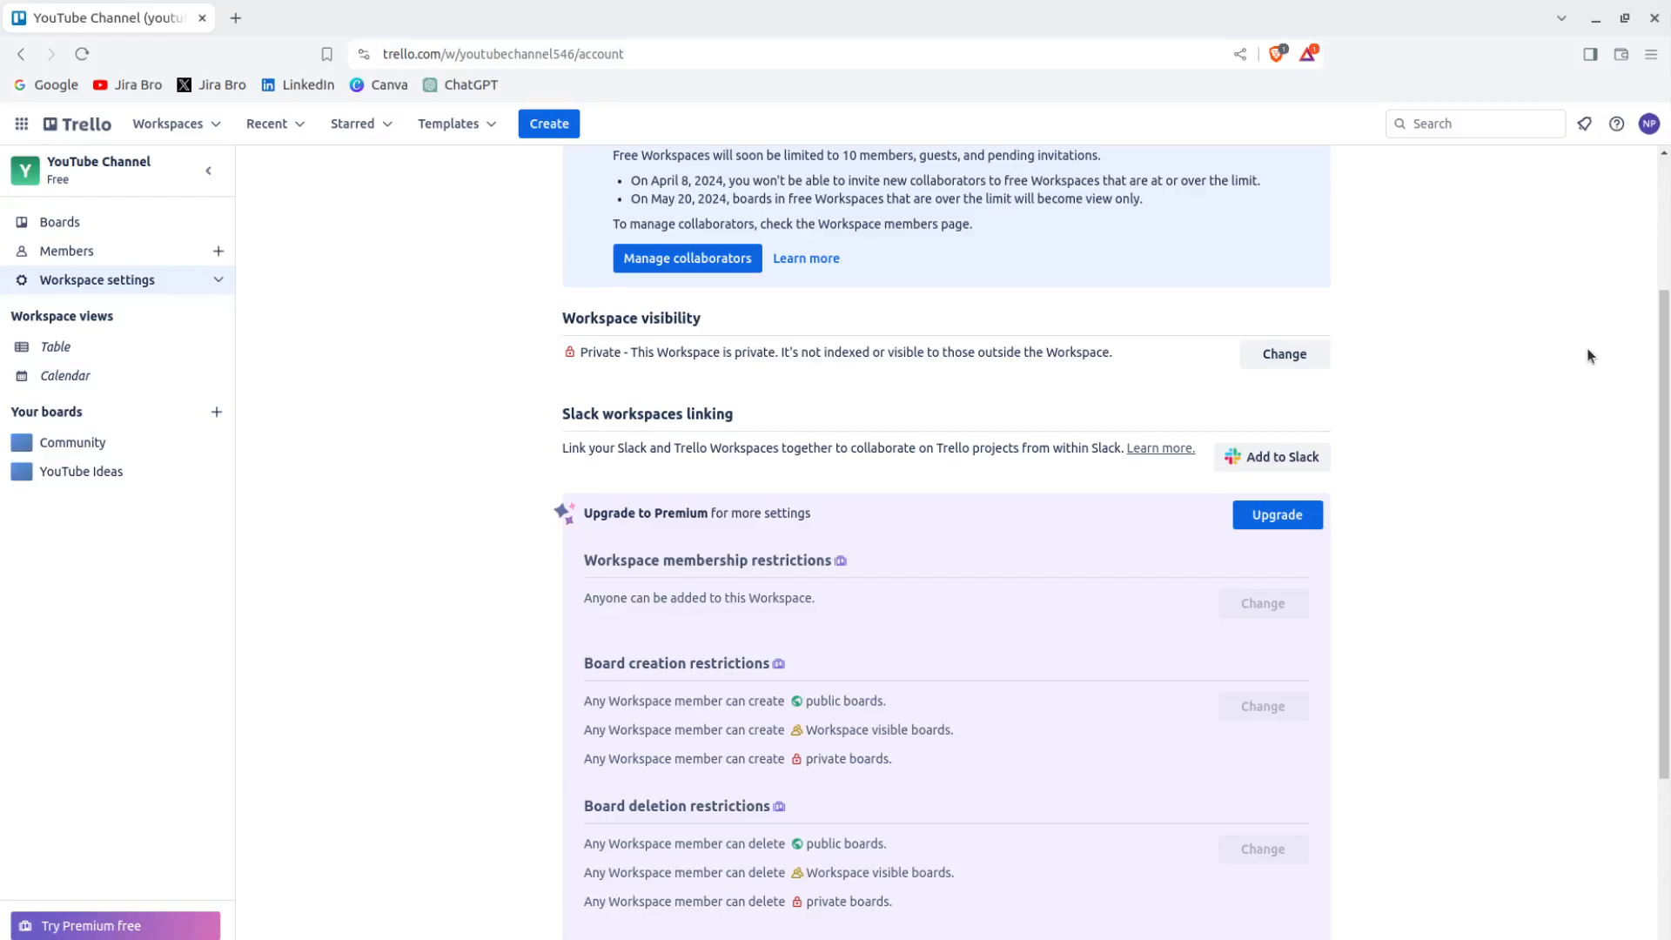
{"action": "scroll", "coordinate": [1592, 343], "scroll_direction": "down", "scroll_amount": 1}
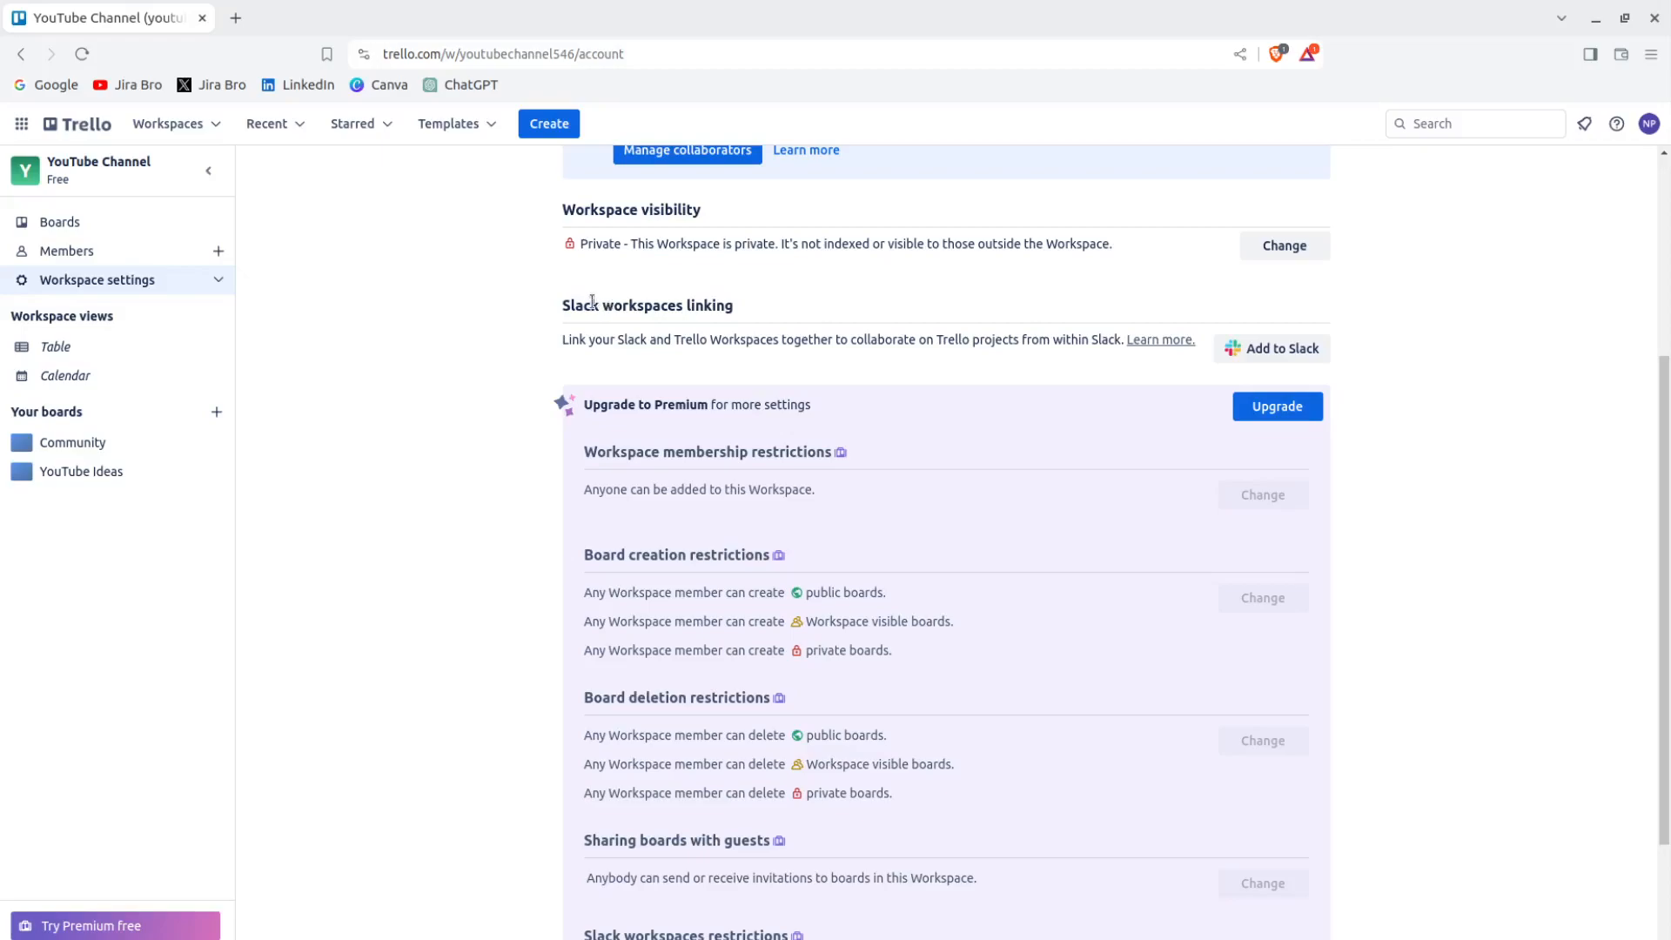
{"action": "left_click_drag", "start_coordinate": [592, 301], "coordinate": [733, 306]}
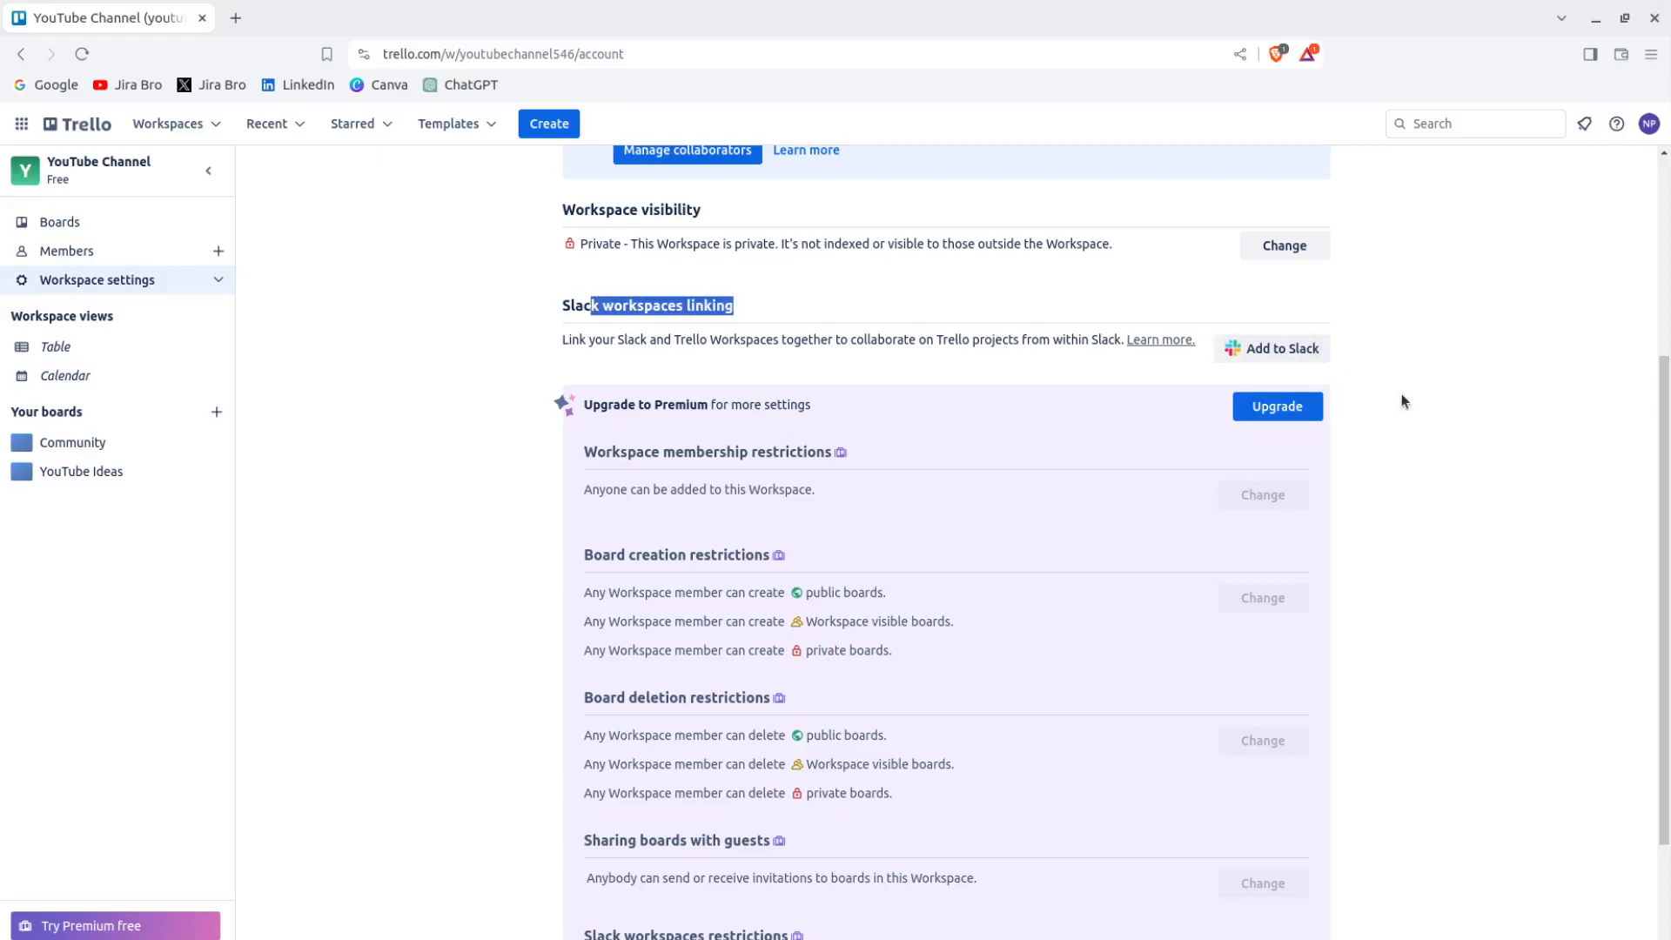
{"action": "scroll", "coordinate": [1463, 570], "scroll_direction": "down", "scroll_amount": 1}
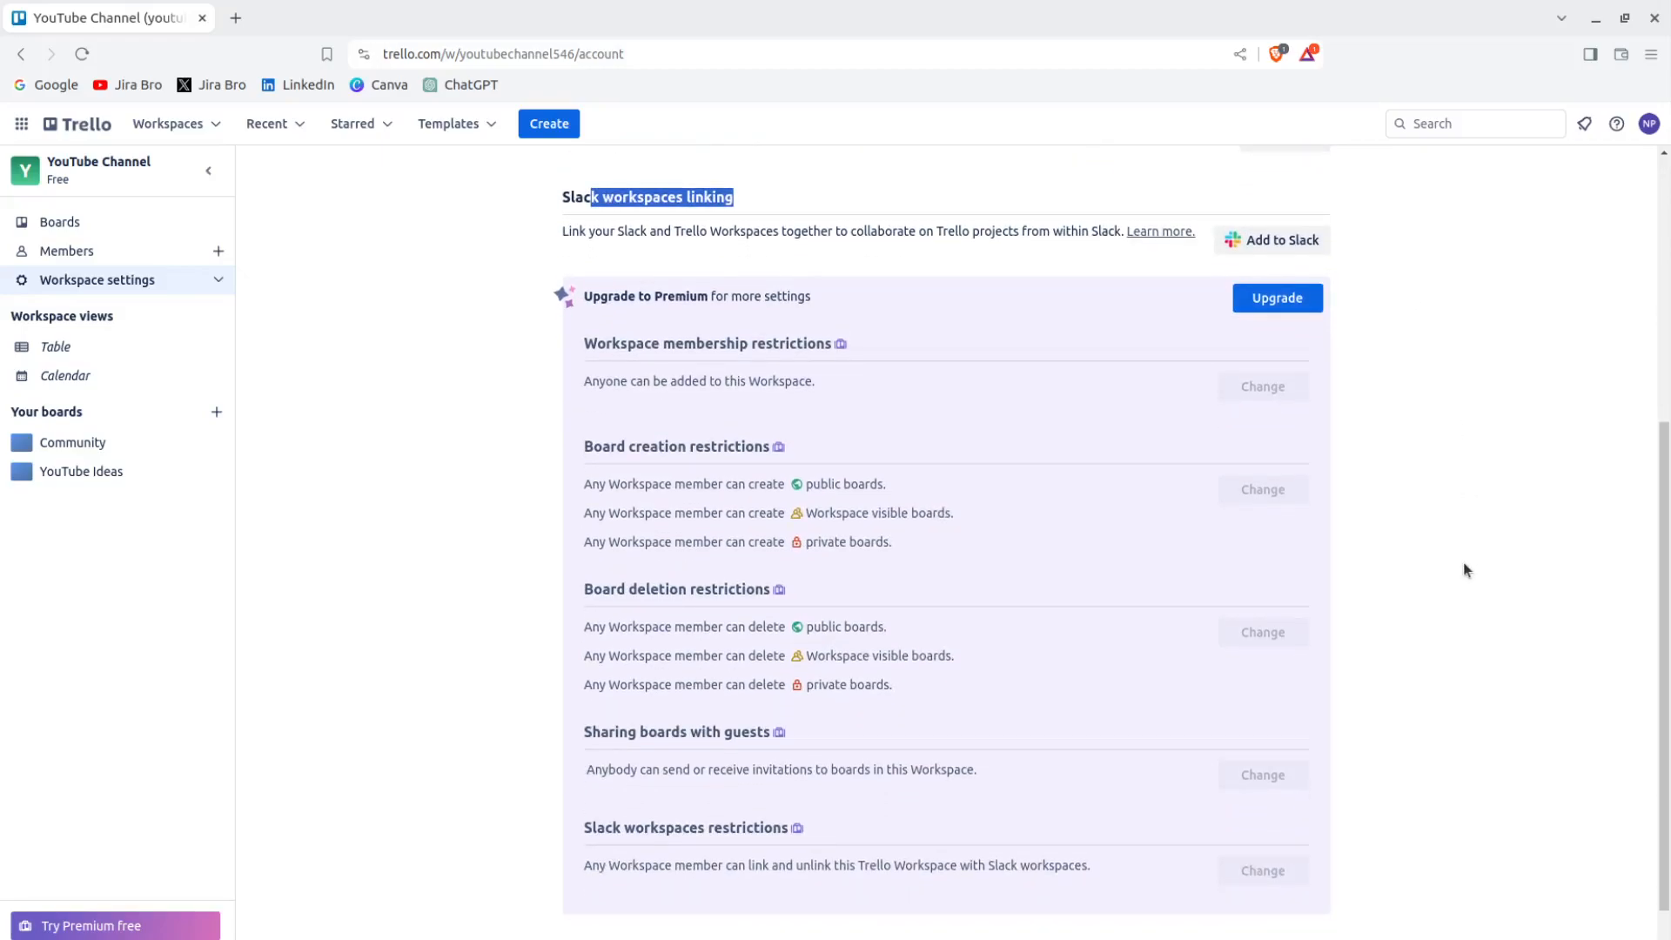
{"action": "scroll", "coordinate": [1464, 570], "scroll_direction": "down", "scroll_amount": 1}
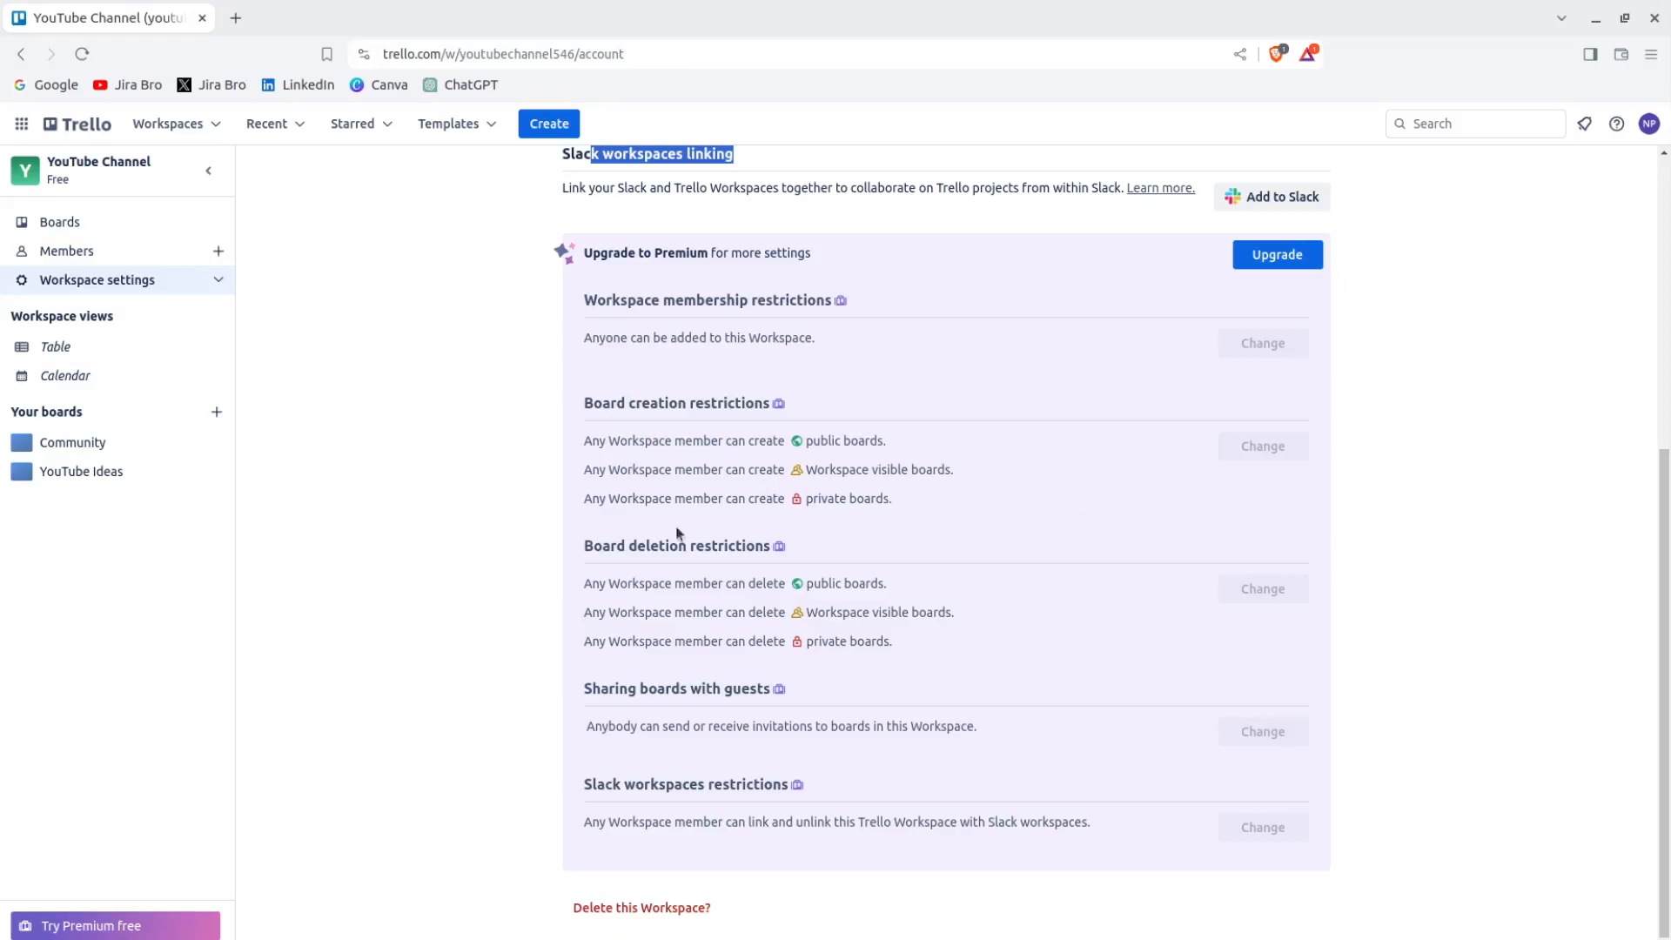
{"action": "left_click_drag", "start_coordinate": [625, 545], "coordinate": [805, 572]}
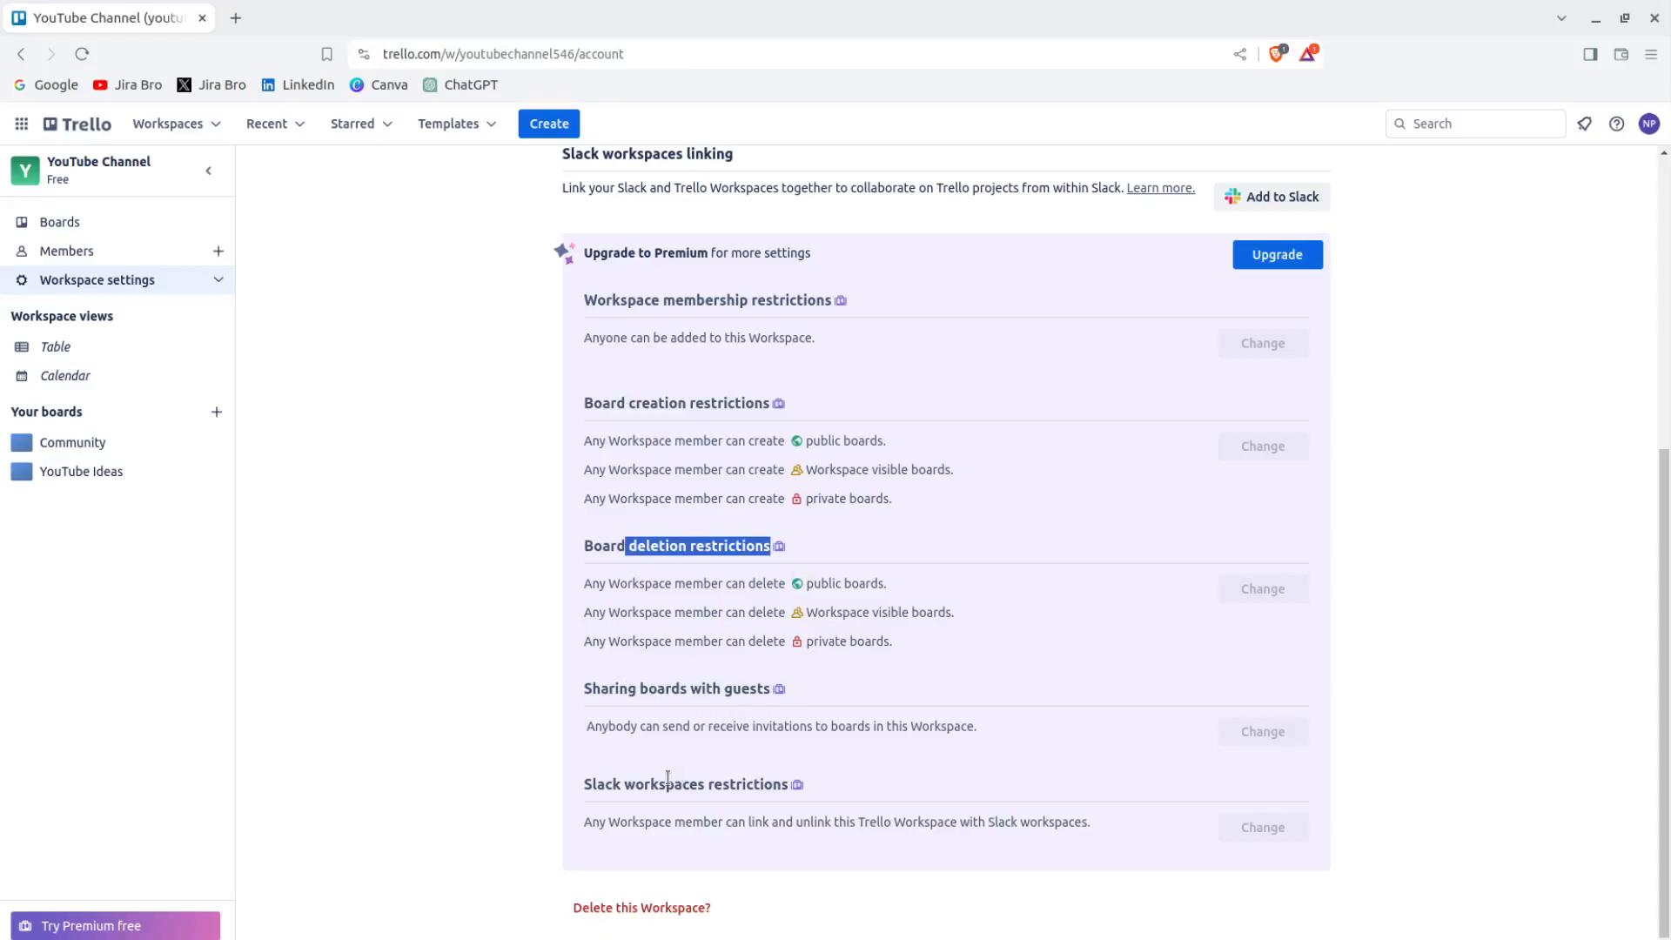
{"action": "scroll", "coordinate": [936, 618], "scroll_direction": "up", "scroll_amount": 5}
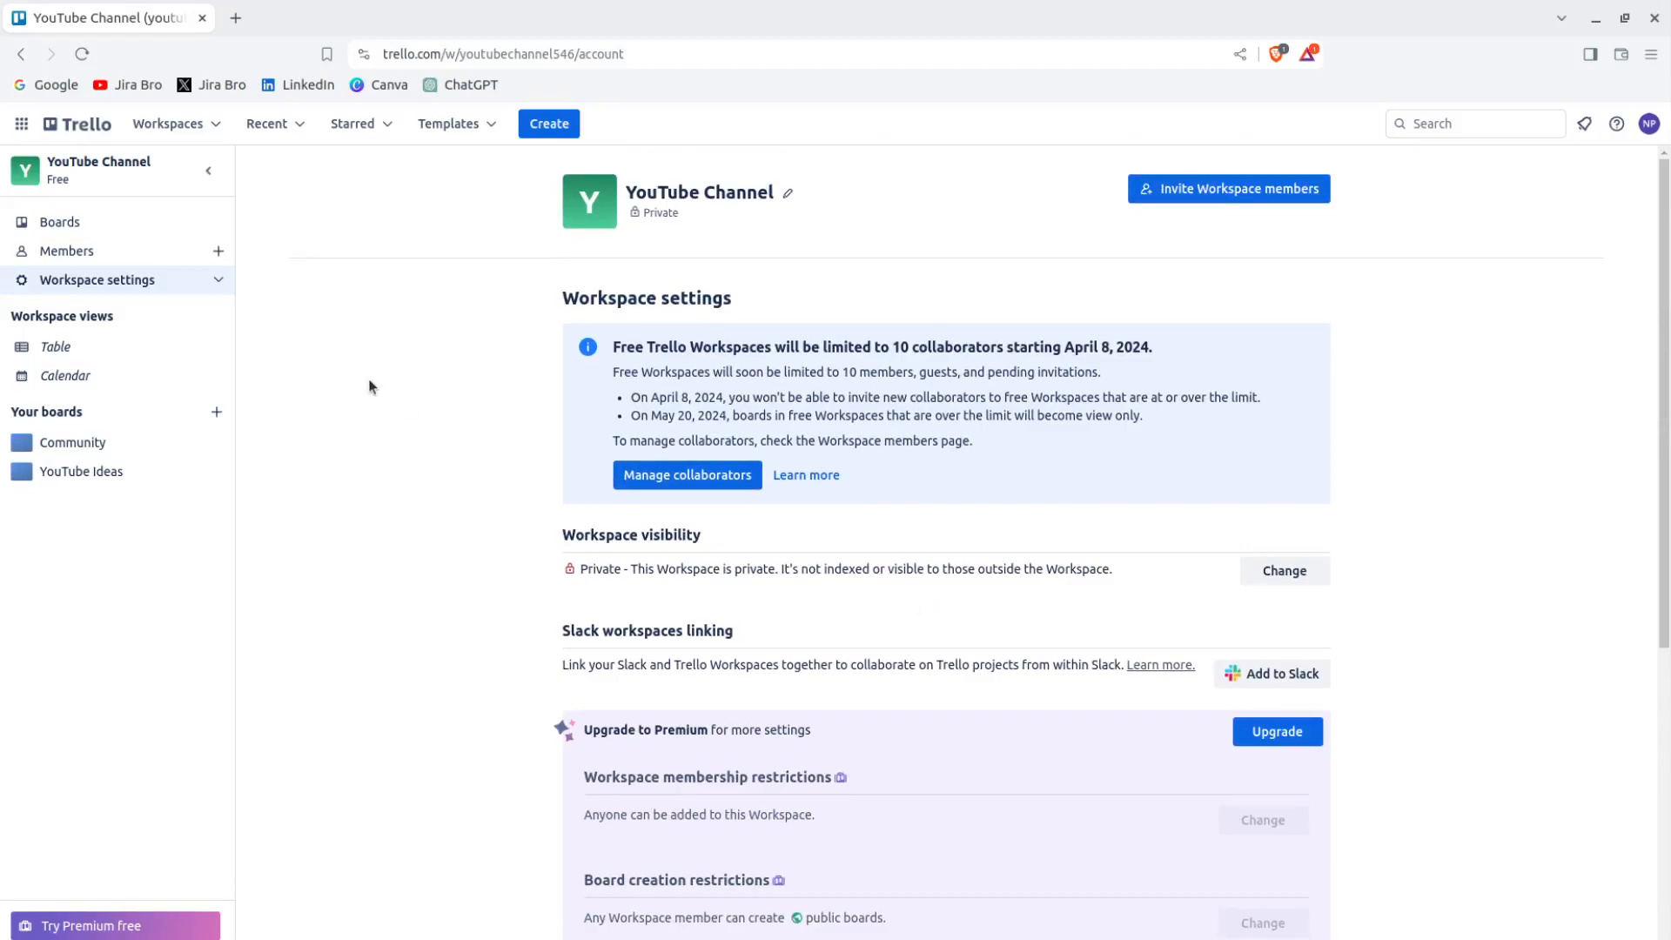
- Go to Boards, open YouTube Ideas, and show its card filter panel
{"action": "left_click", "coordinate": [59, 221]}
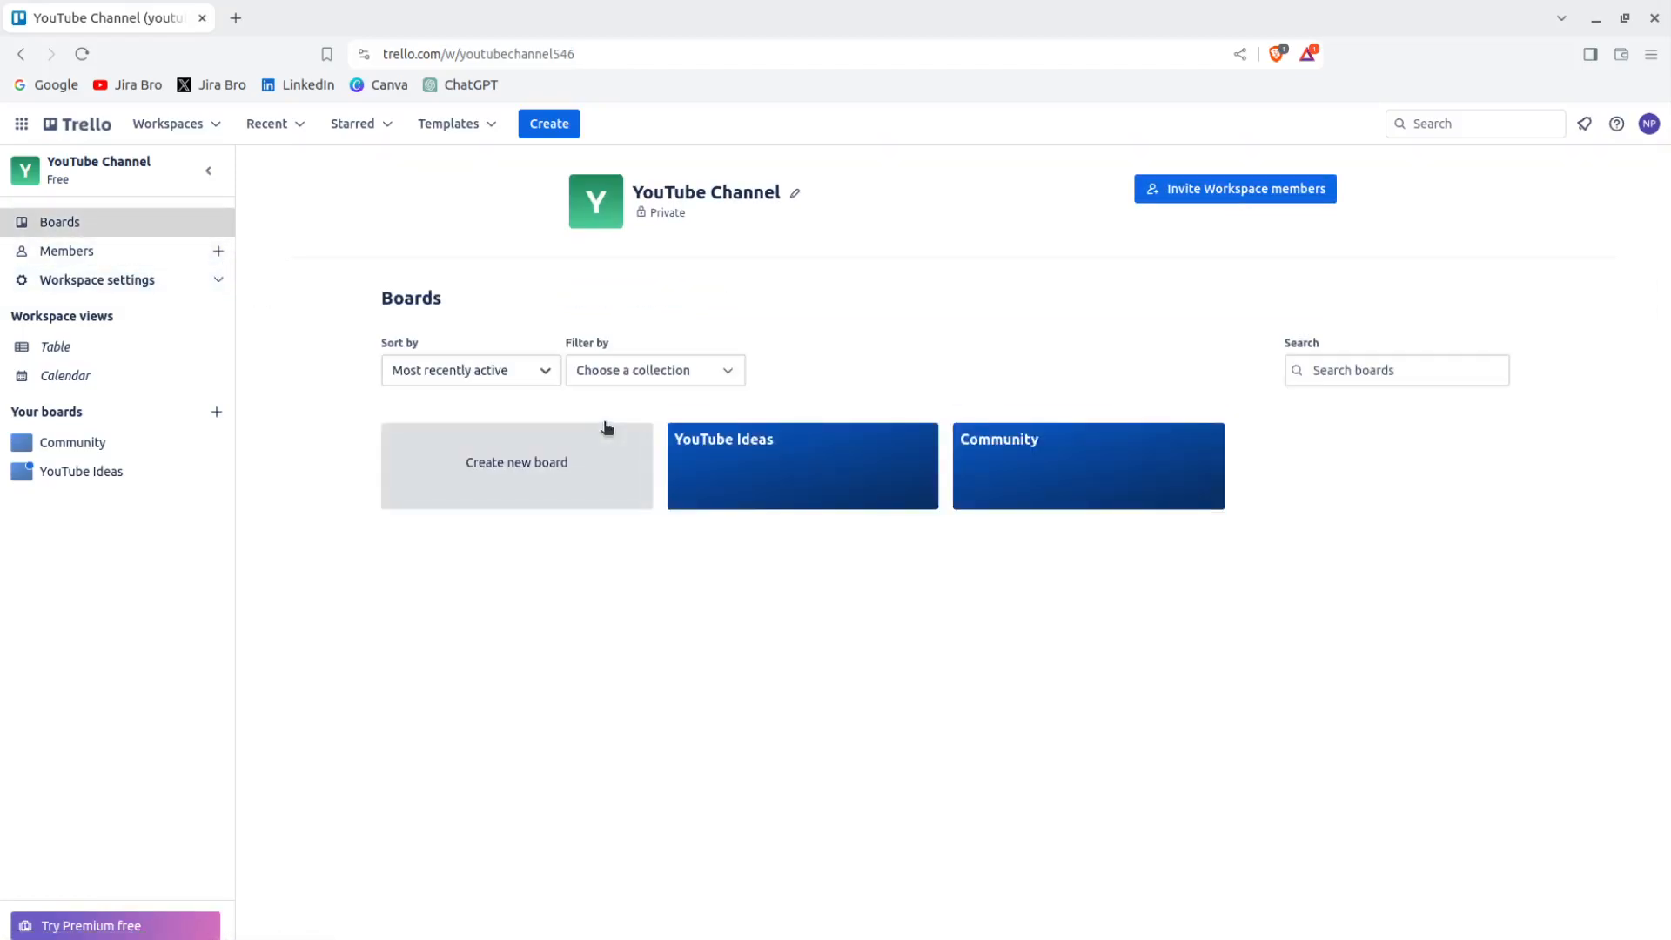
{"action": "left_click", "coordinate": [731, 485]}
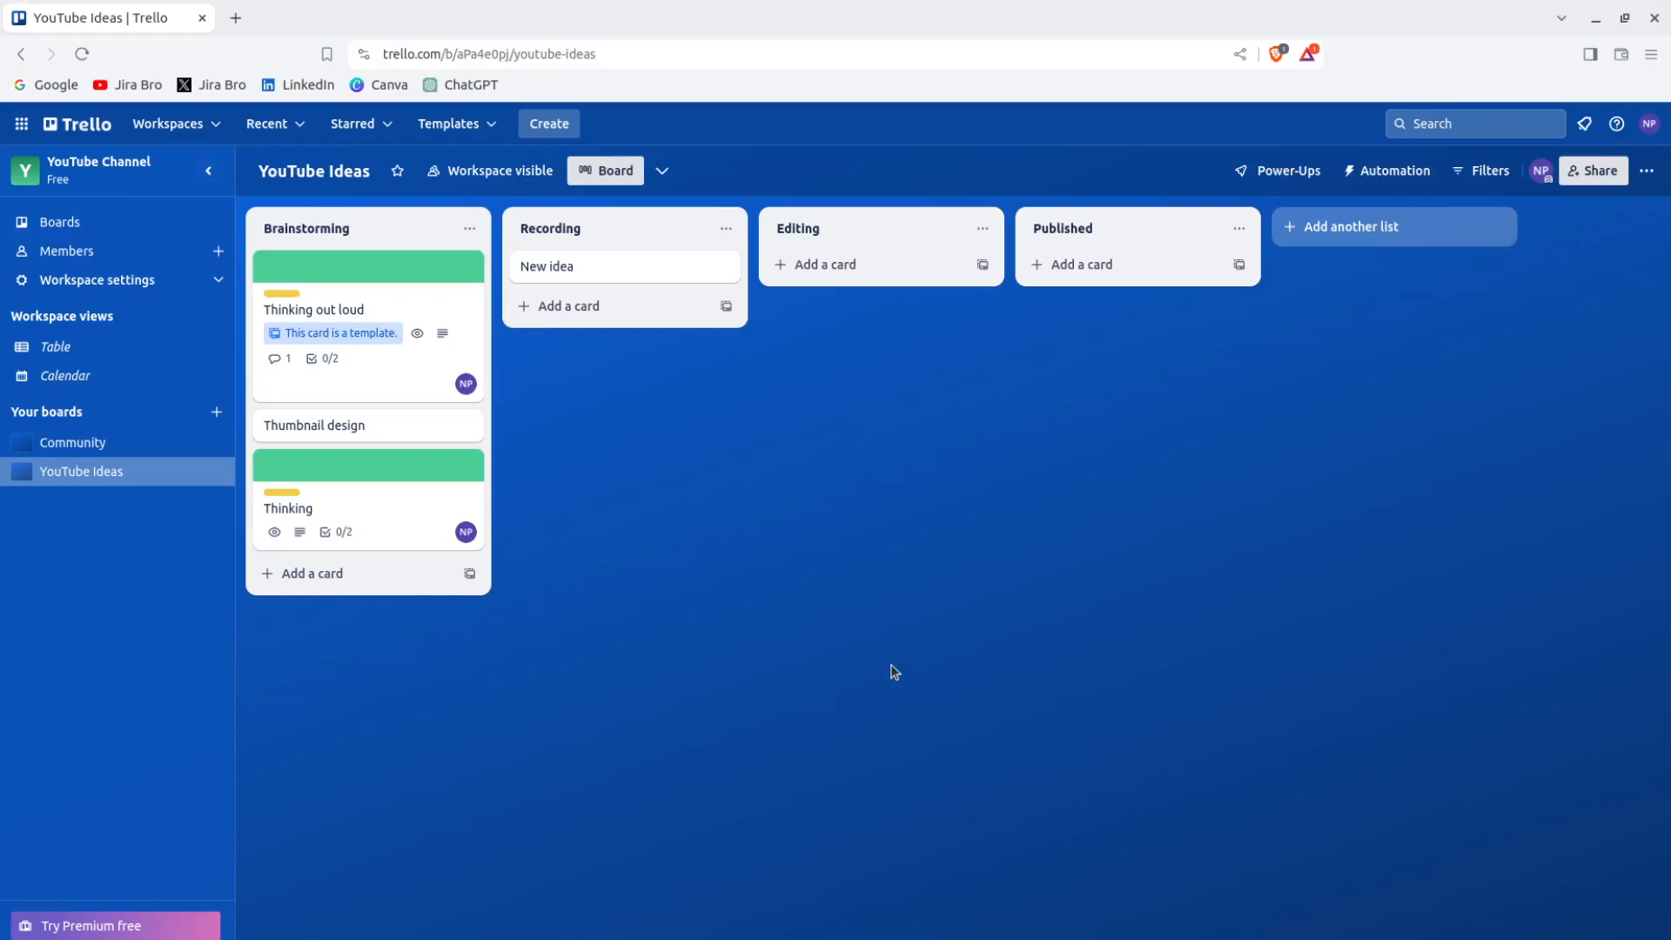
{"action": "left_click", "coordinate": [1482, 171]}
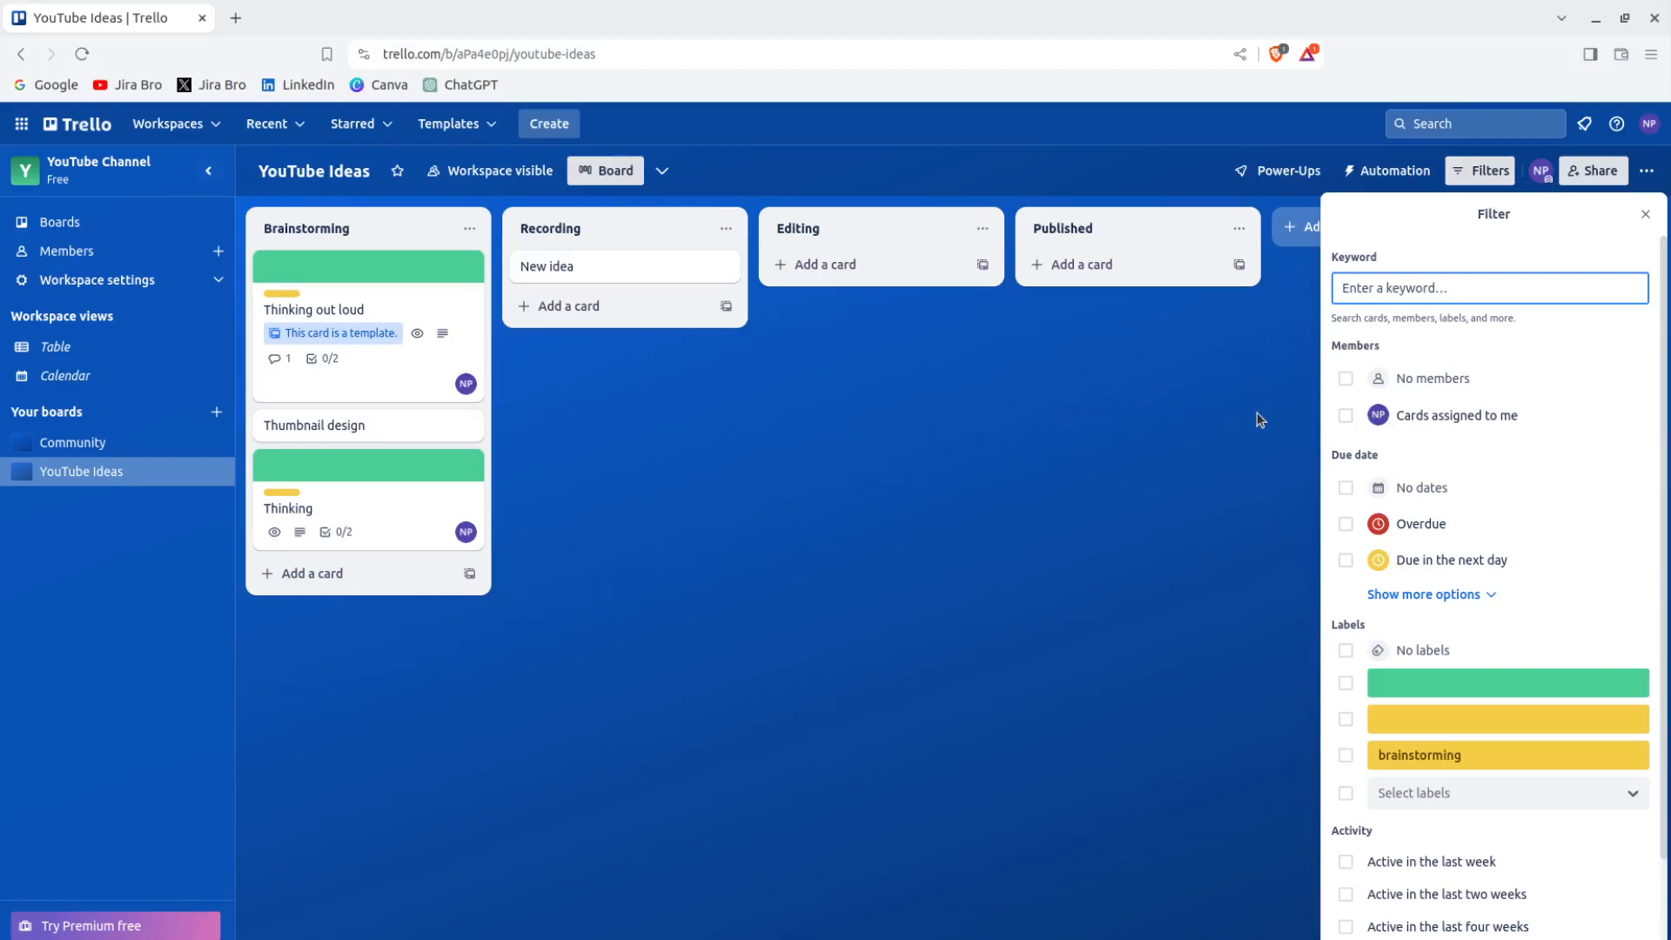
- Review the filter panel's due date options and keep matching set to Any match
{"action": "scroll", "coordinate": [1597, 634], "scroll_direction": "down", "scroll_amount": 2}
{"action": "scroll", "coordinate": [1597, 633], "scroll_direction": "up", "scroll_amount": 2}
{"action": "left_click", "coordinate": [1651, 171]}
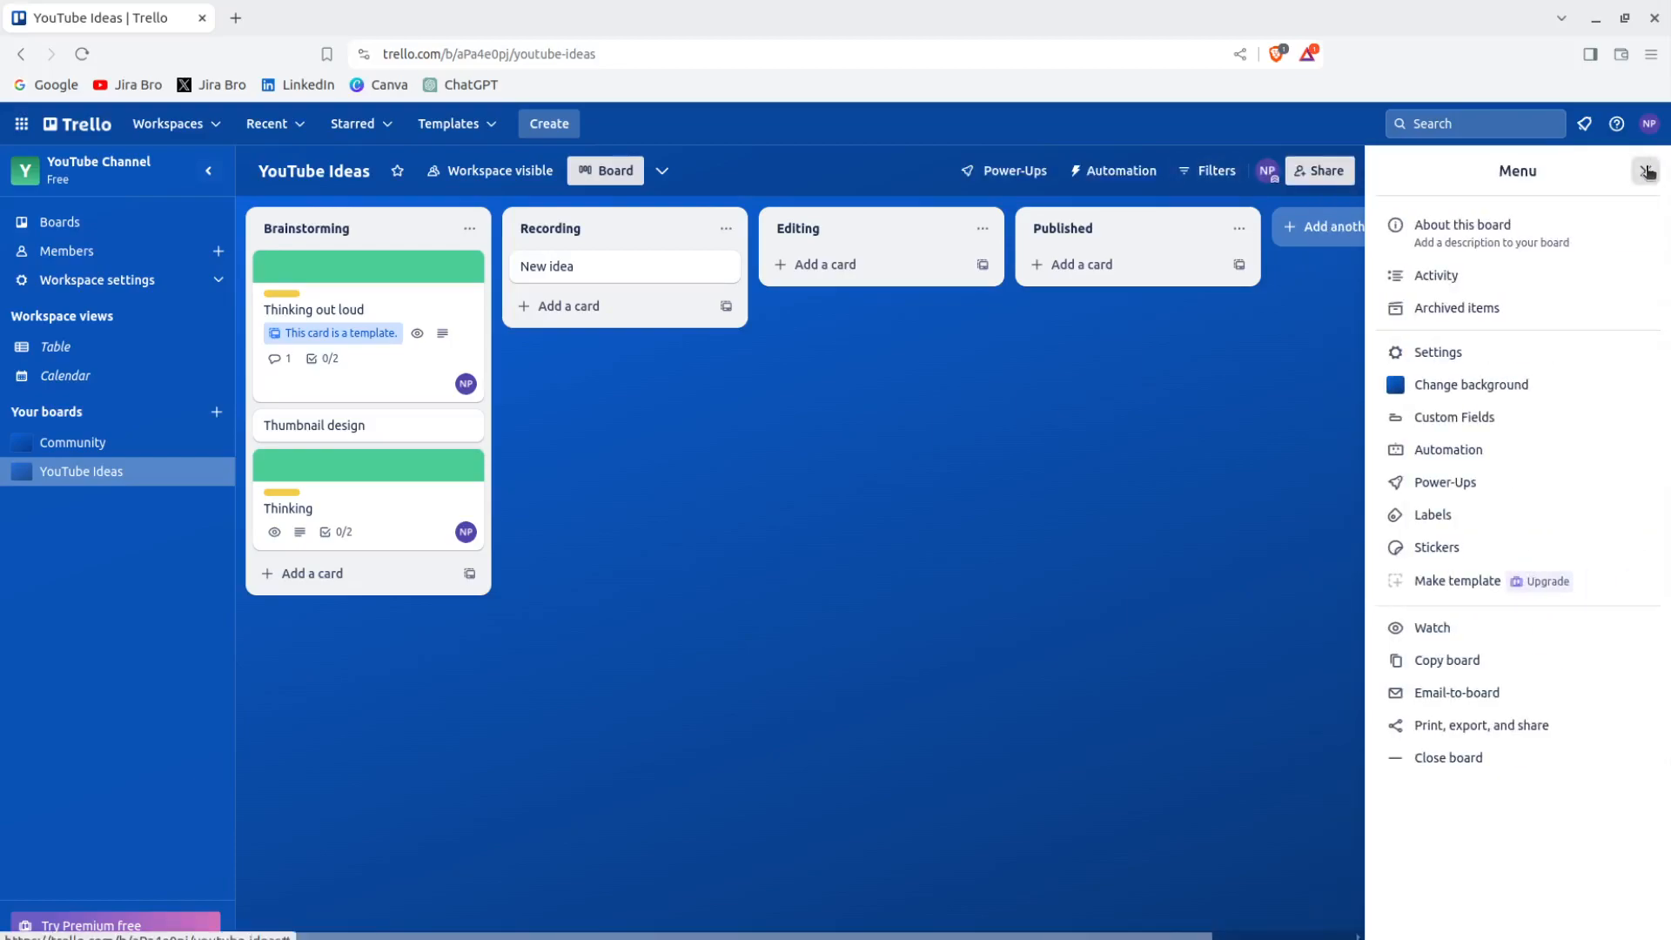
{"action": "left_click", "coordinate": [1647, 172]}
{"action": "left_click", "coordinate": [1481, 170]}
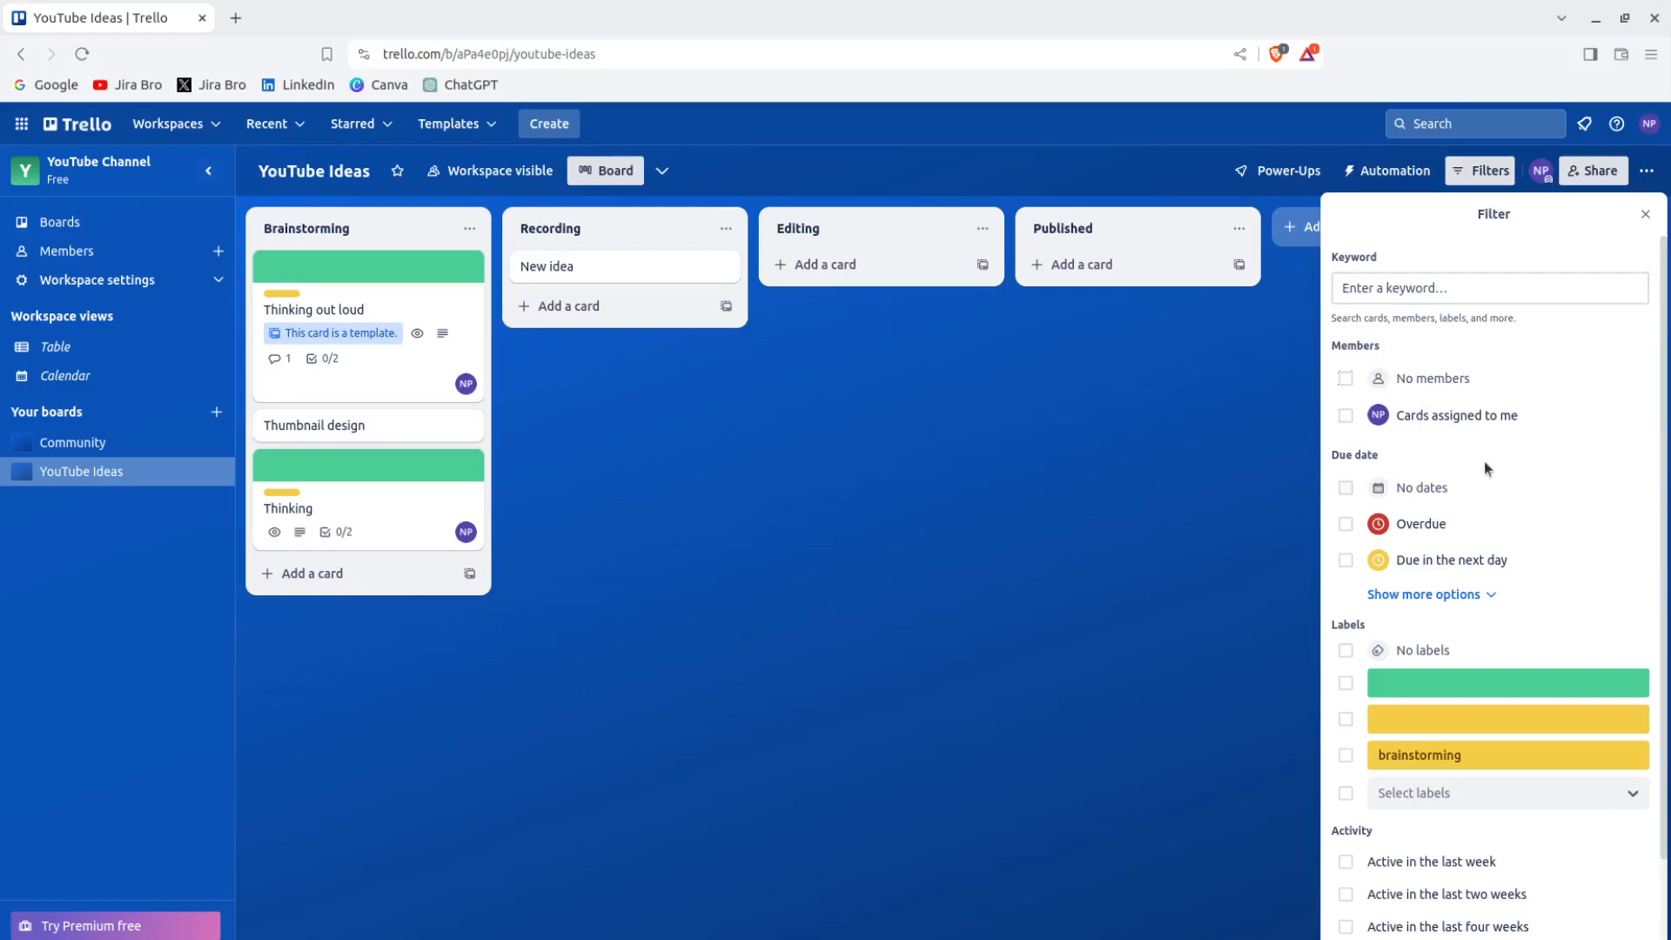
{"action": "triple_click", "coordinate": [1365, 454]}
{"action": "left_click", "coordinate": [1439, 491]}
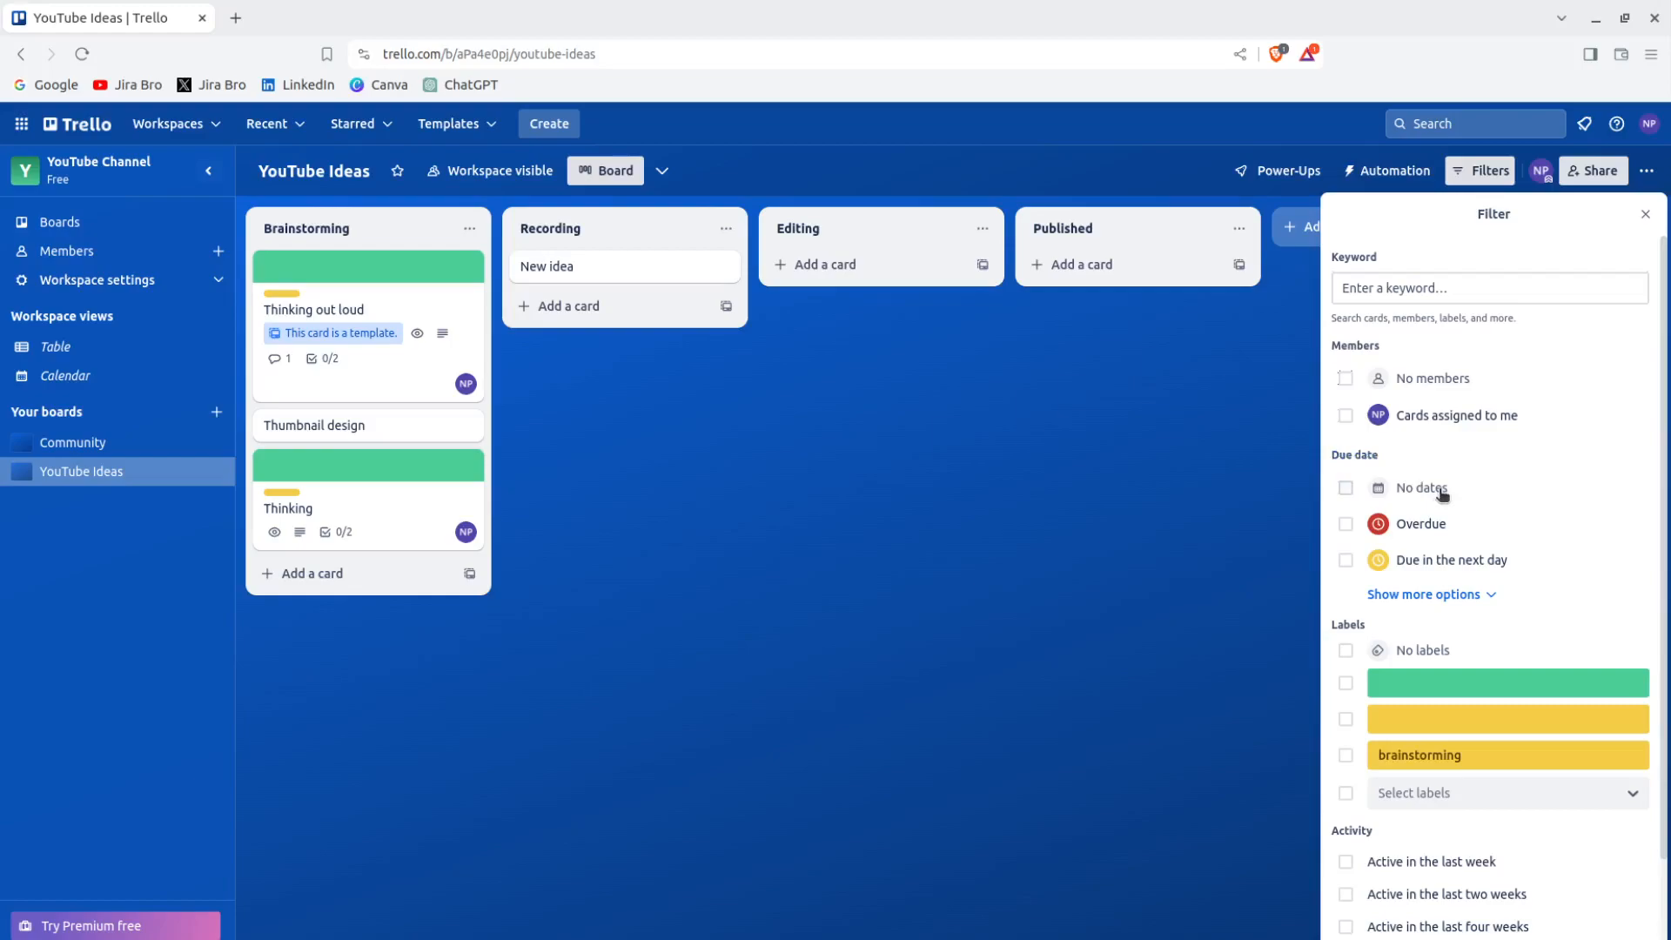
{"action": "left_click", "coordinate": [1490, 595]}
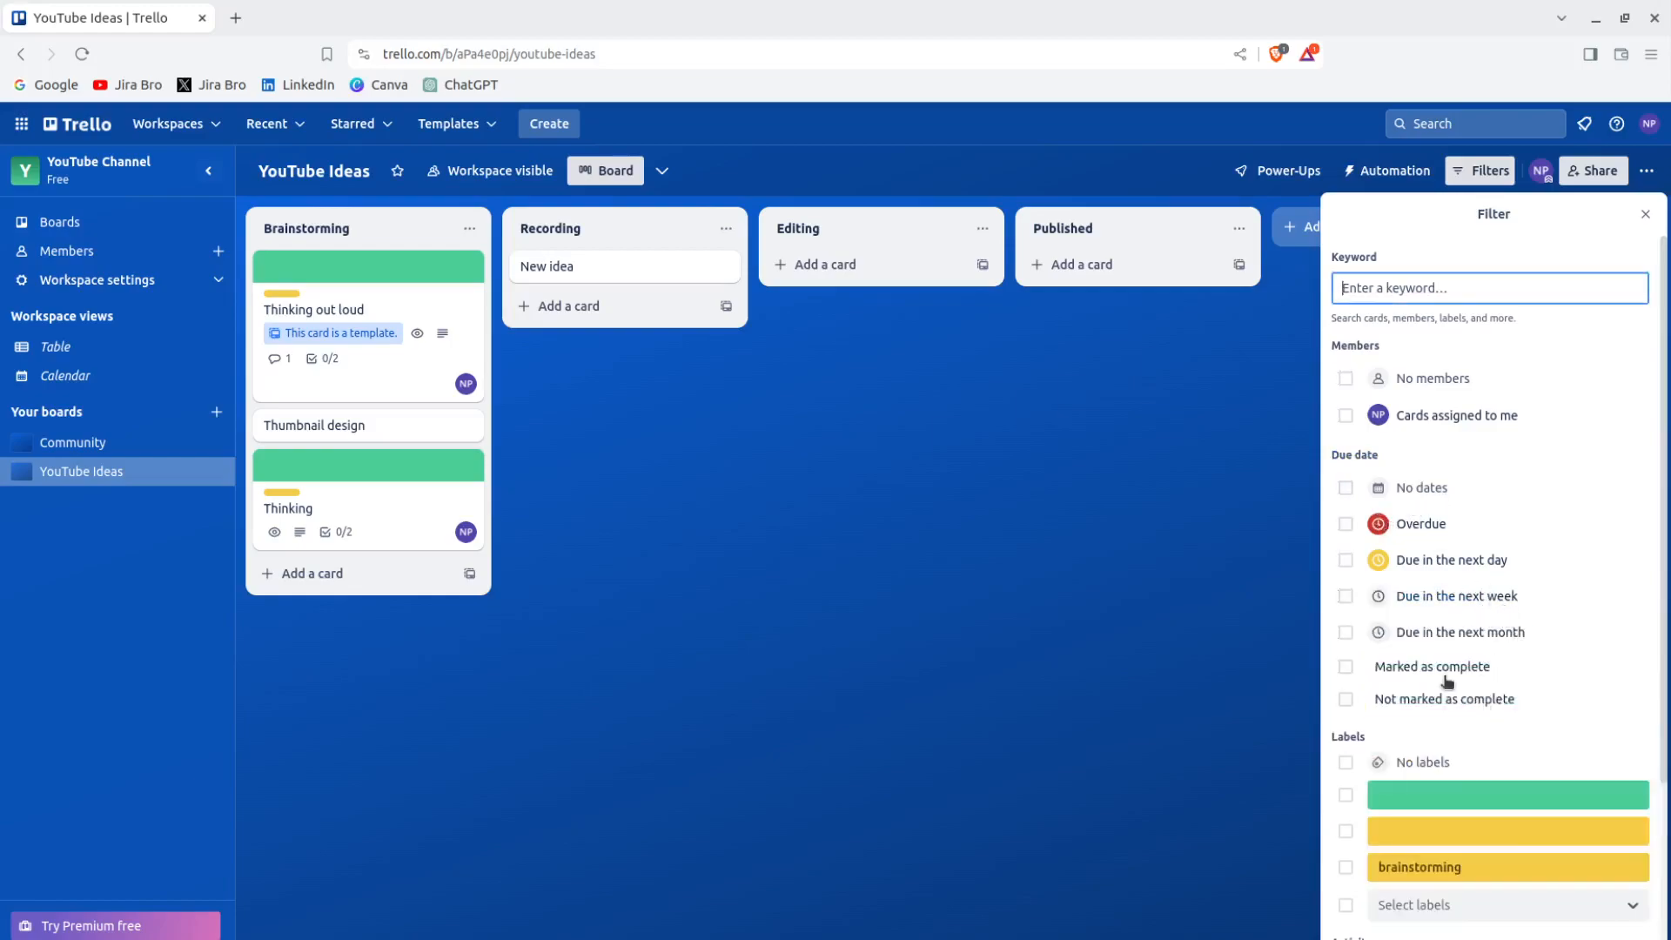
{"action": "scroll", "coordinate": [1508, 714], "scroll_direction": "down", "scroll_amount": 2}
{"action": "scroll", "coordinate": [1510, 705], "scroll_direction": "down", "scroll_amount": 1}
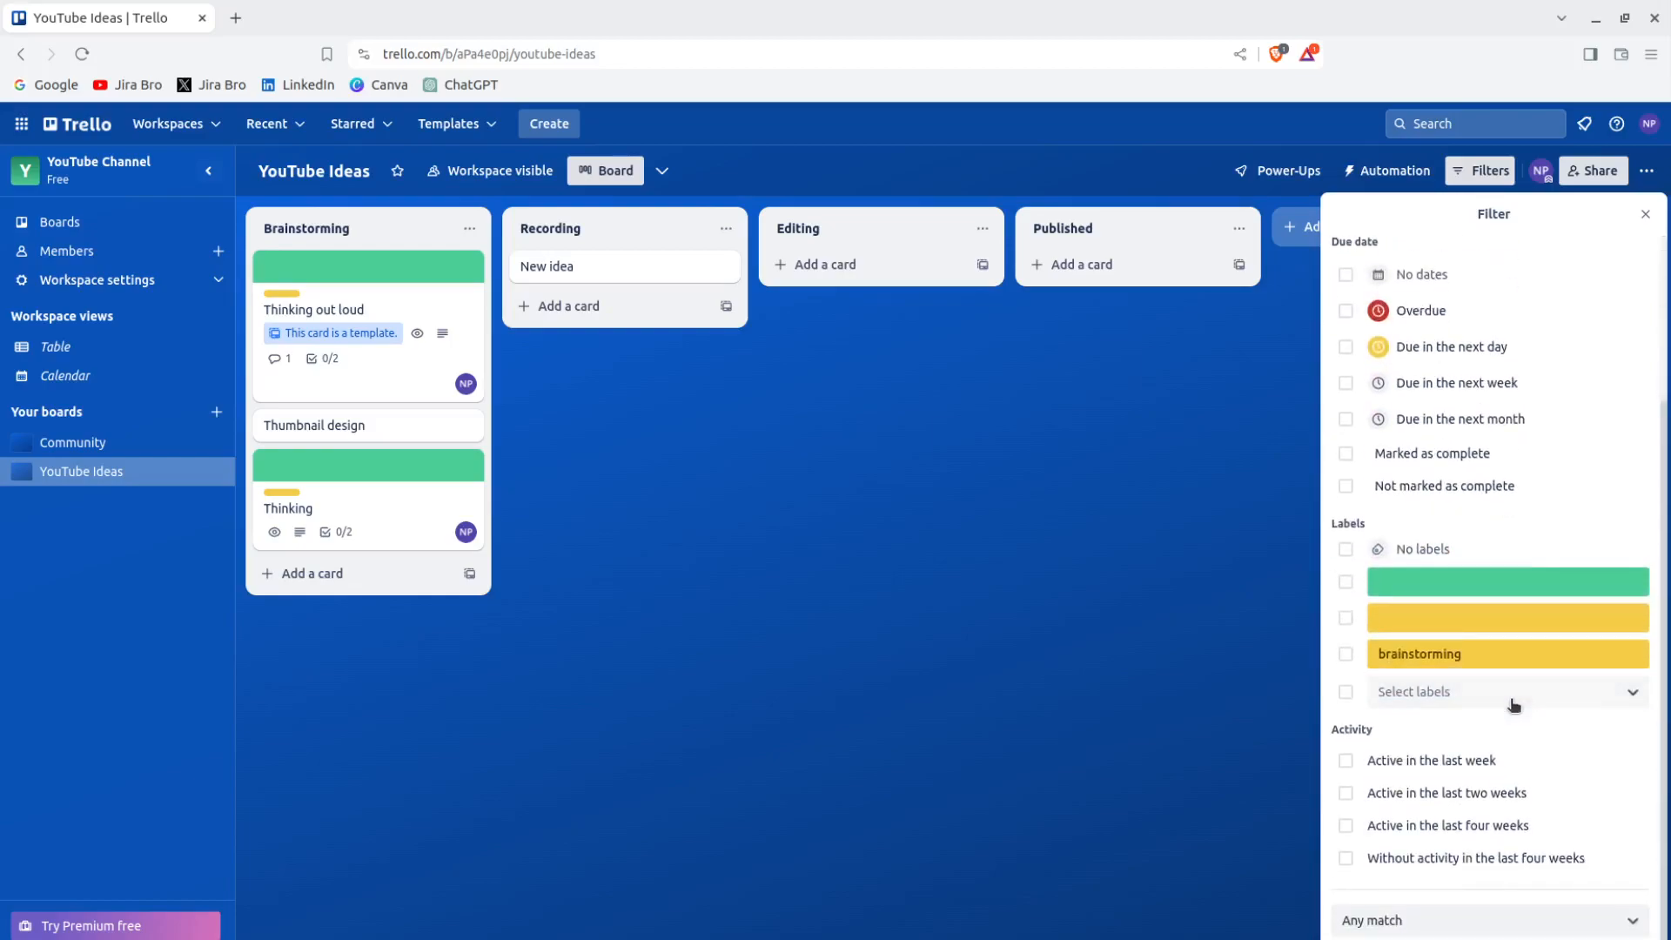
{"action": "scroll", "coordinate": [1517, 682], "scroll_direction": "up", "scroll_amount": 3}
{"action": "scroll", "coordinate": [1517, 683], "scroll_direction": "down", "scroll_amount": 3}
{"action": "left_click", "coordinate": [1601, 922]}
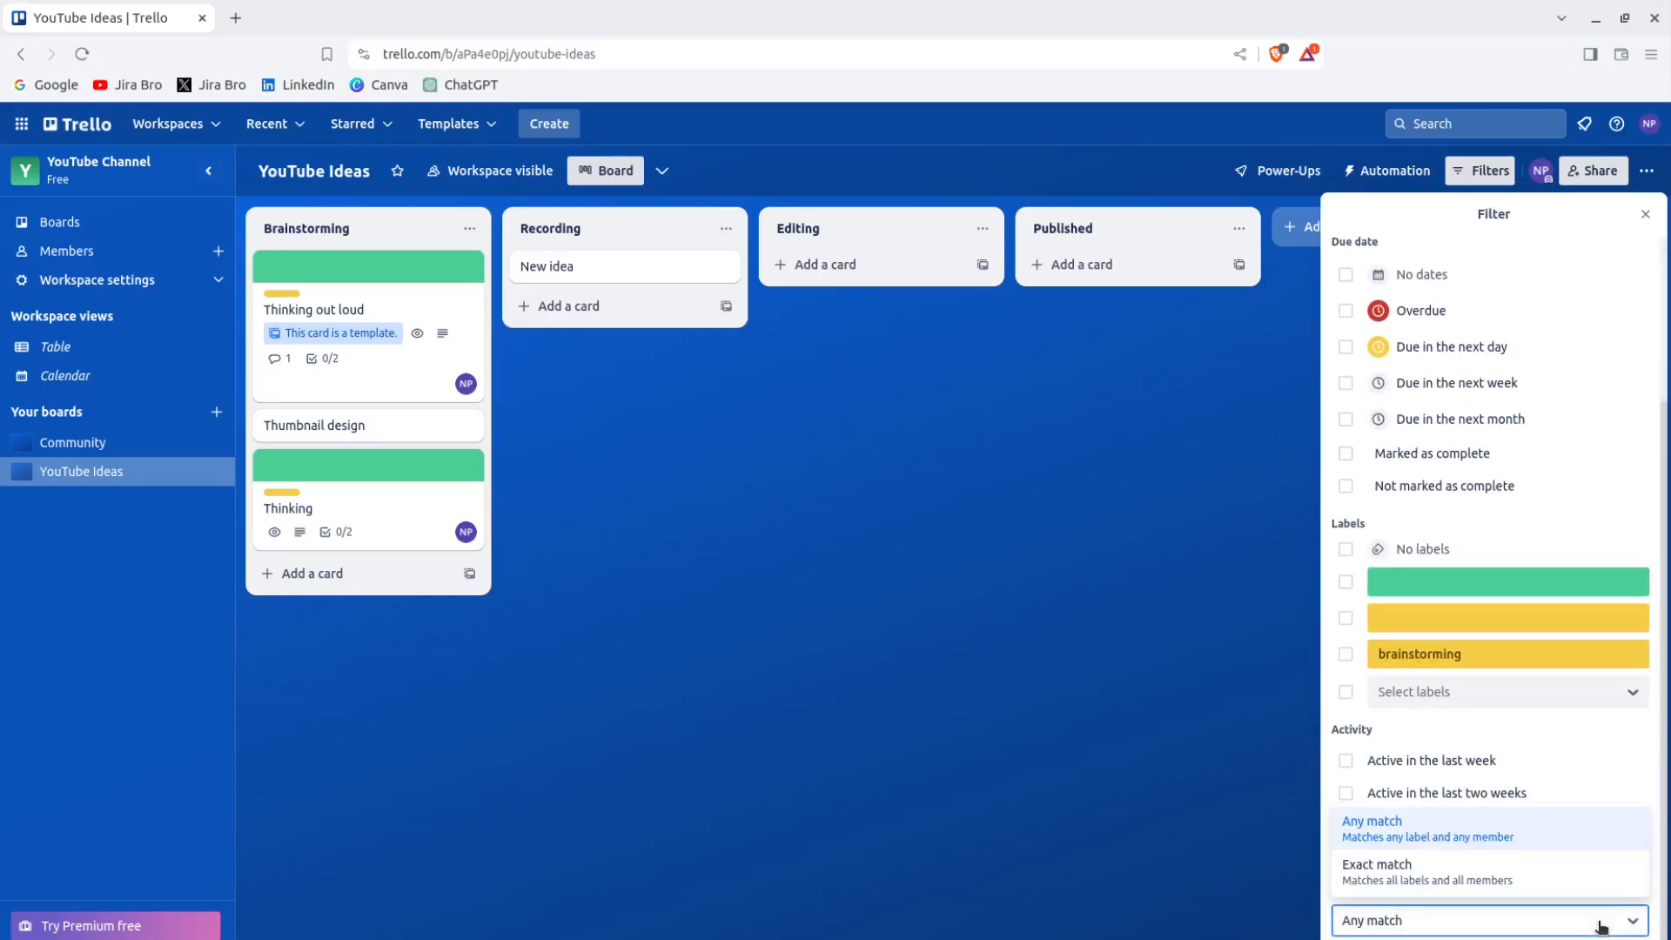
{"action": "left_click", "coordinate": [1602, 925]}
{"action": "left_click", "coordinate": [1593, 922]}
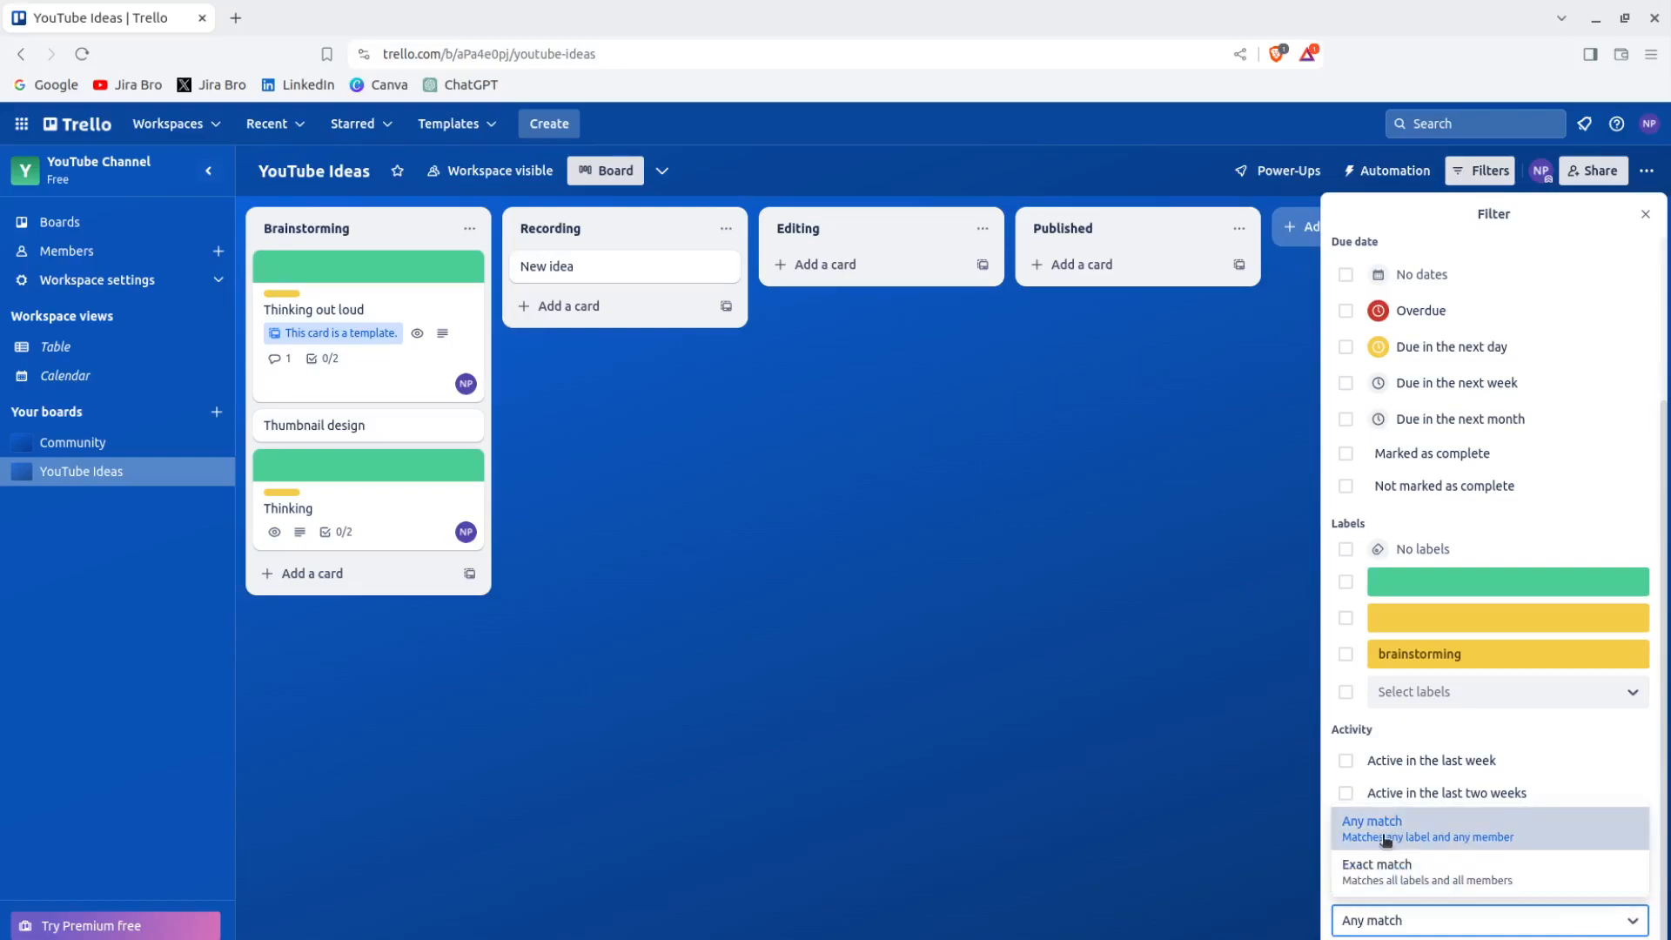
{"action": "left_click", "coordinate": [1478, 921]}
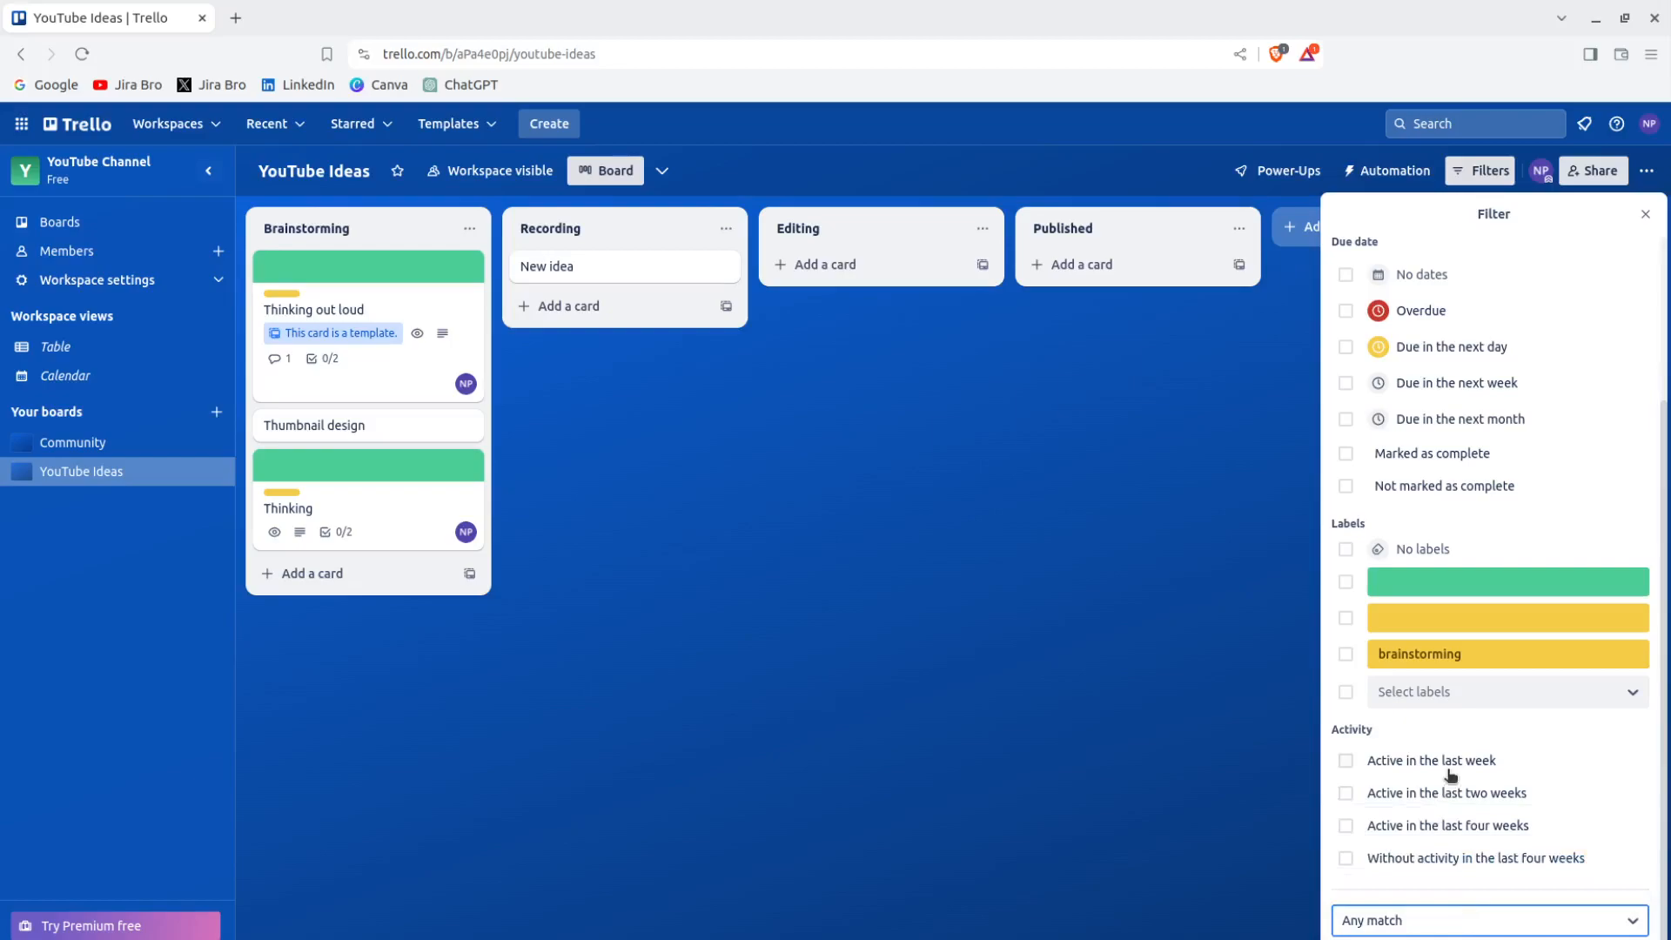
- Filter the board to cards active in the last week and close the filter panel
{"action": "left_click", "coordinate": [1424, 766]}
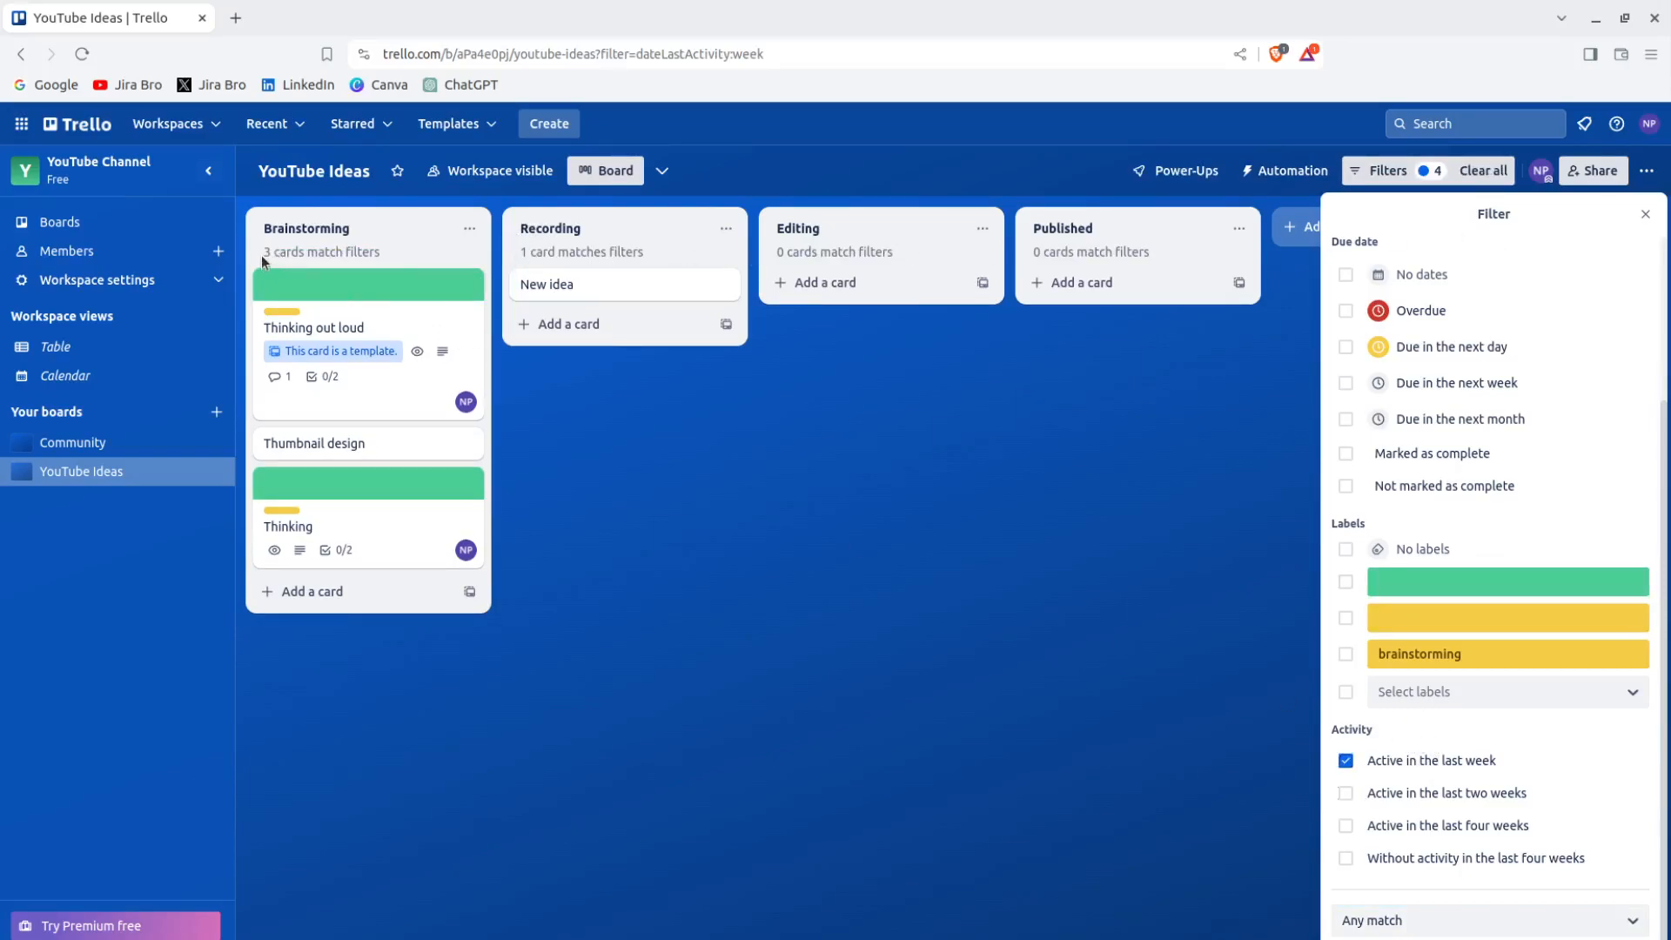
{"action": "left_click", "coordinate": [378, 254]}
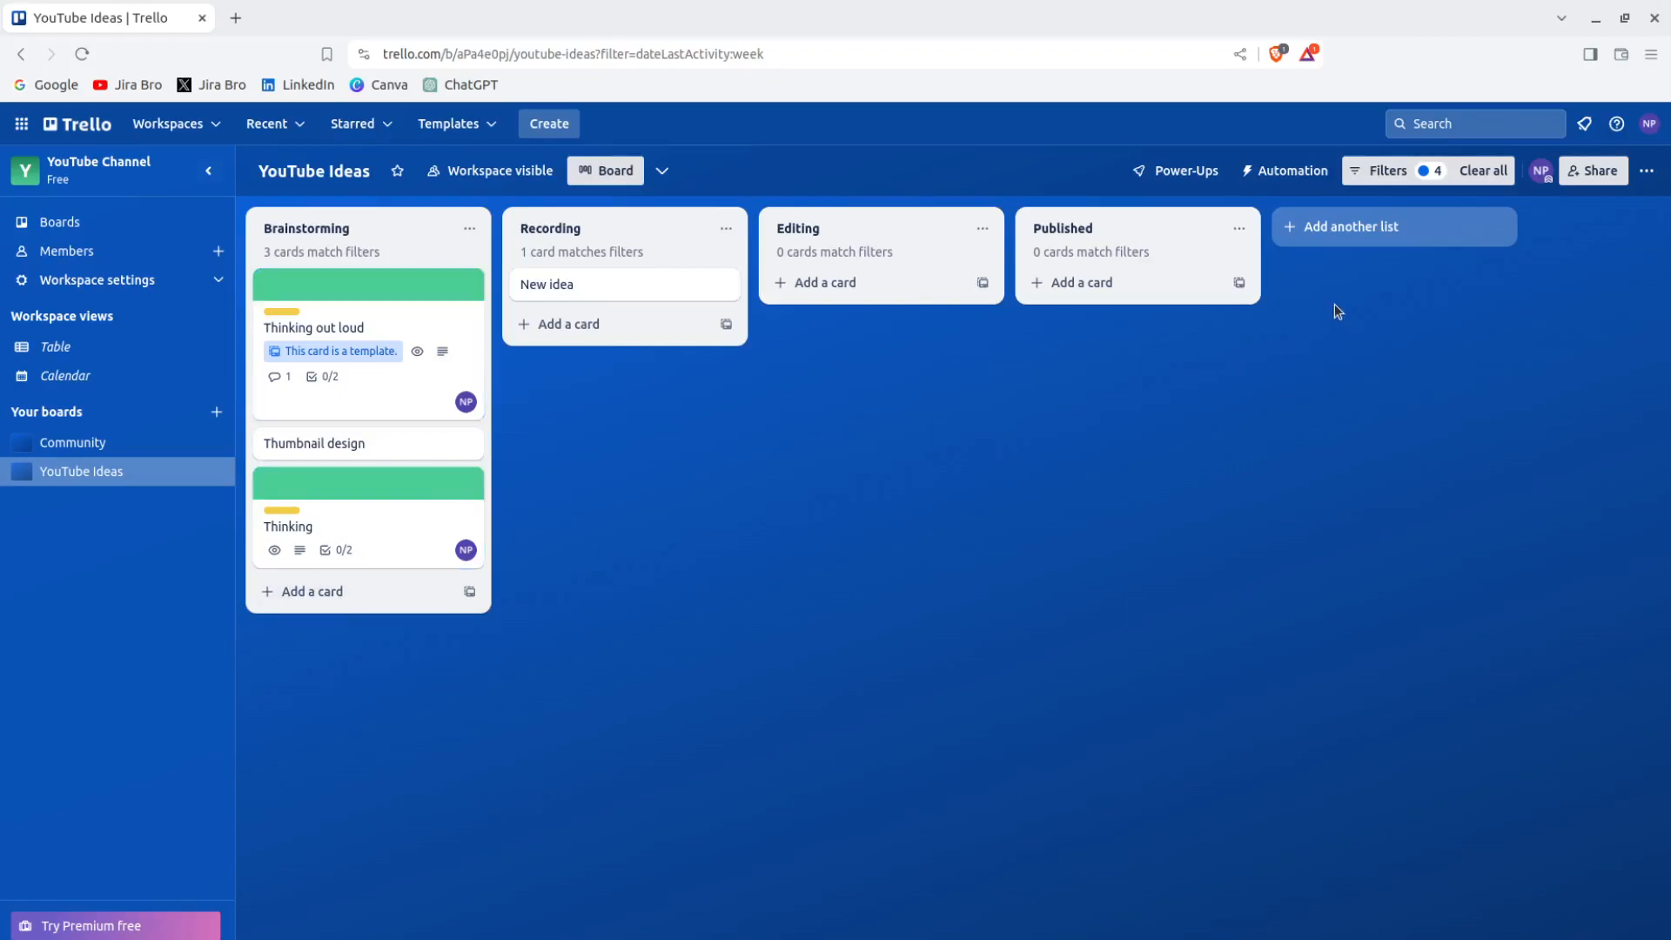
{"action": "left_click", "coordinate": [1372, 172]}
{"action": "scroll", "coordinate": [1473, 705], "scroll_direction": "down", "scroll_amount": 2}
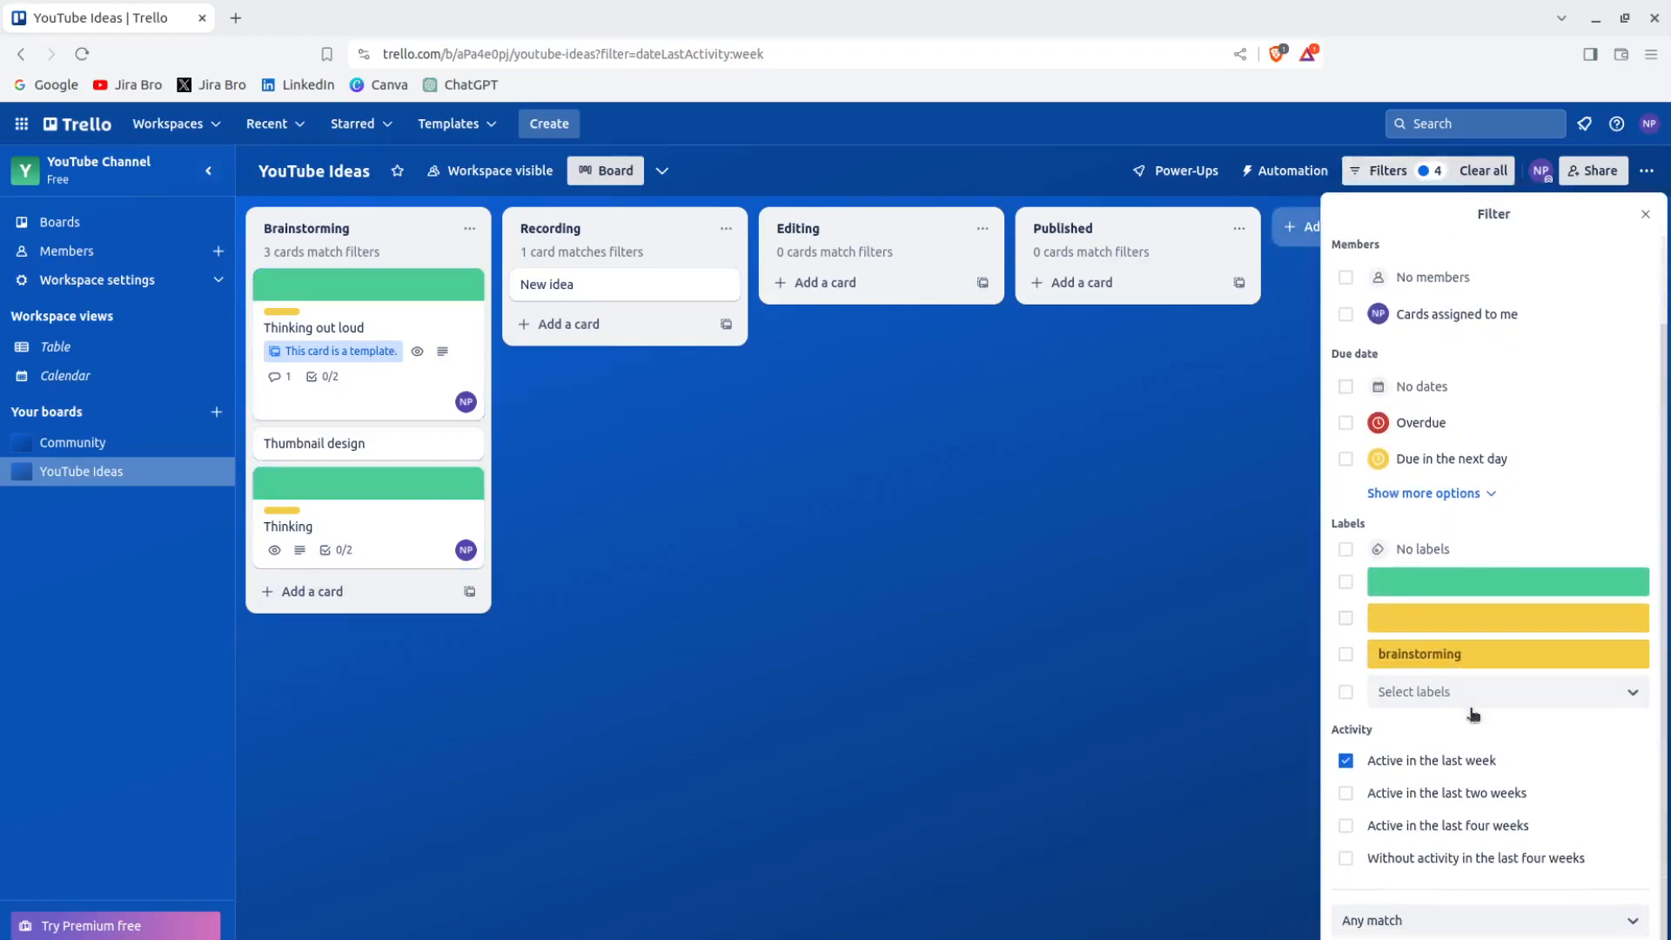
{"action": "left_click", "coordinate": [1185, 614]}
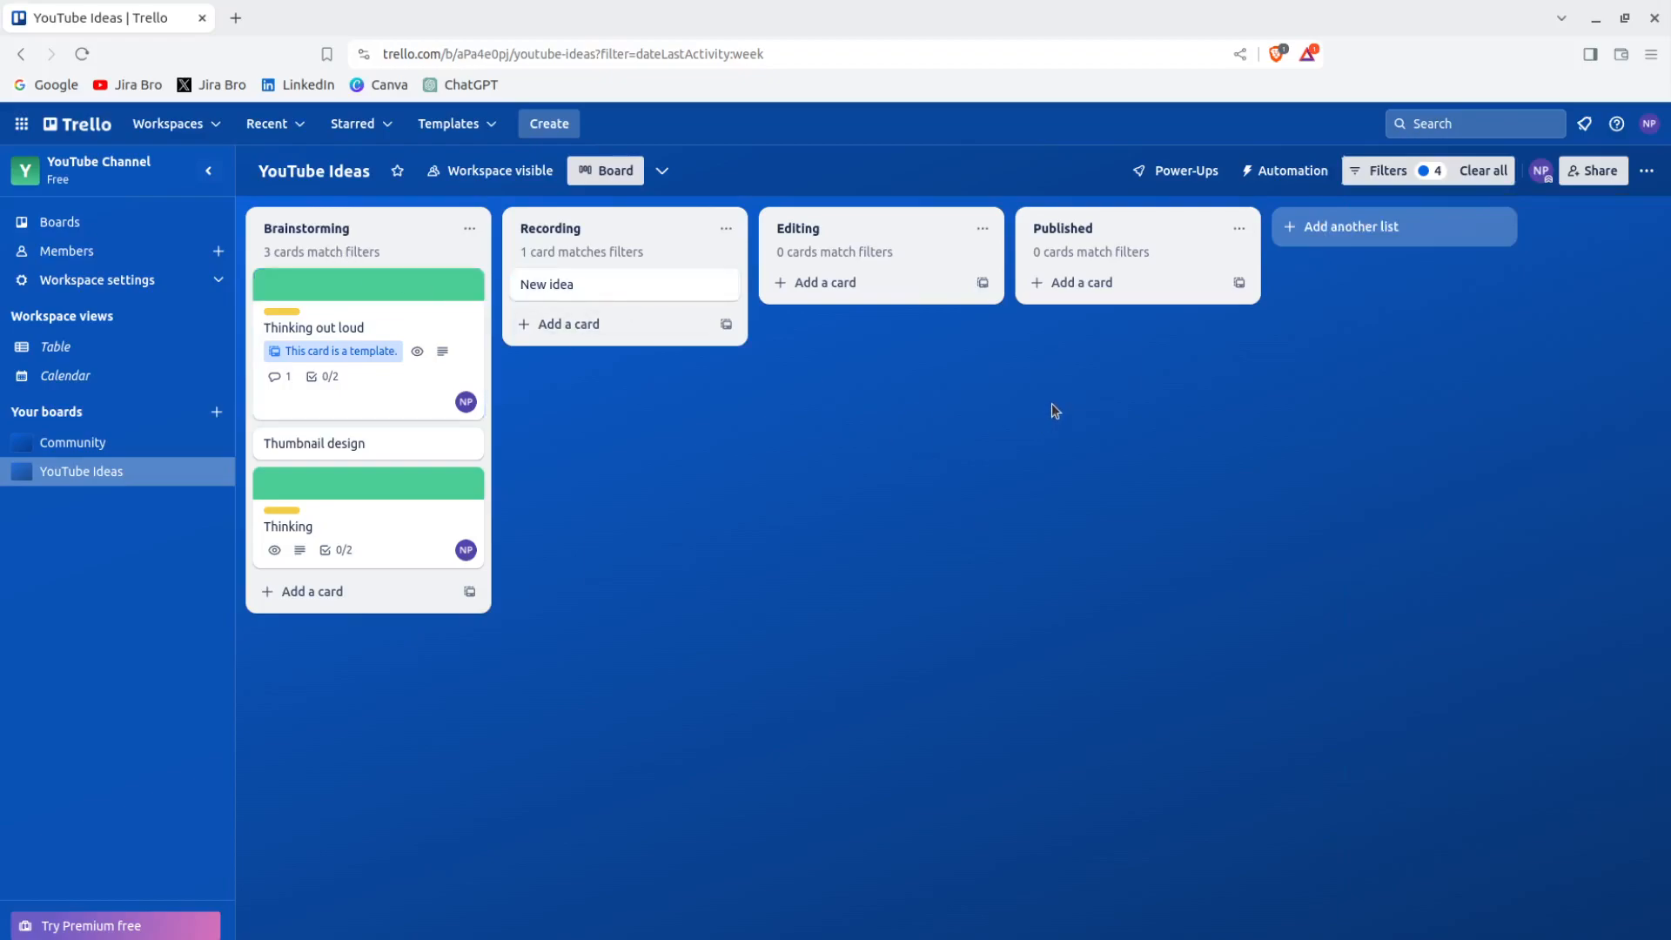
- Open About this board from the board menu and view its permission settings
{"action": "left_click", "coordinate": [1645, 179]}
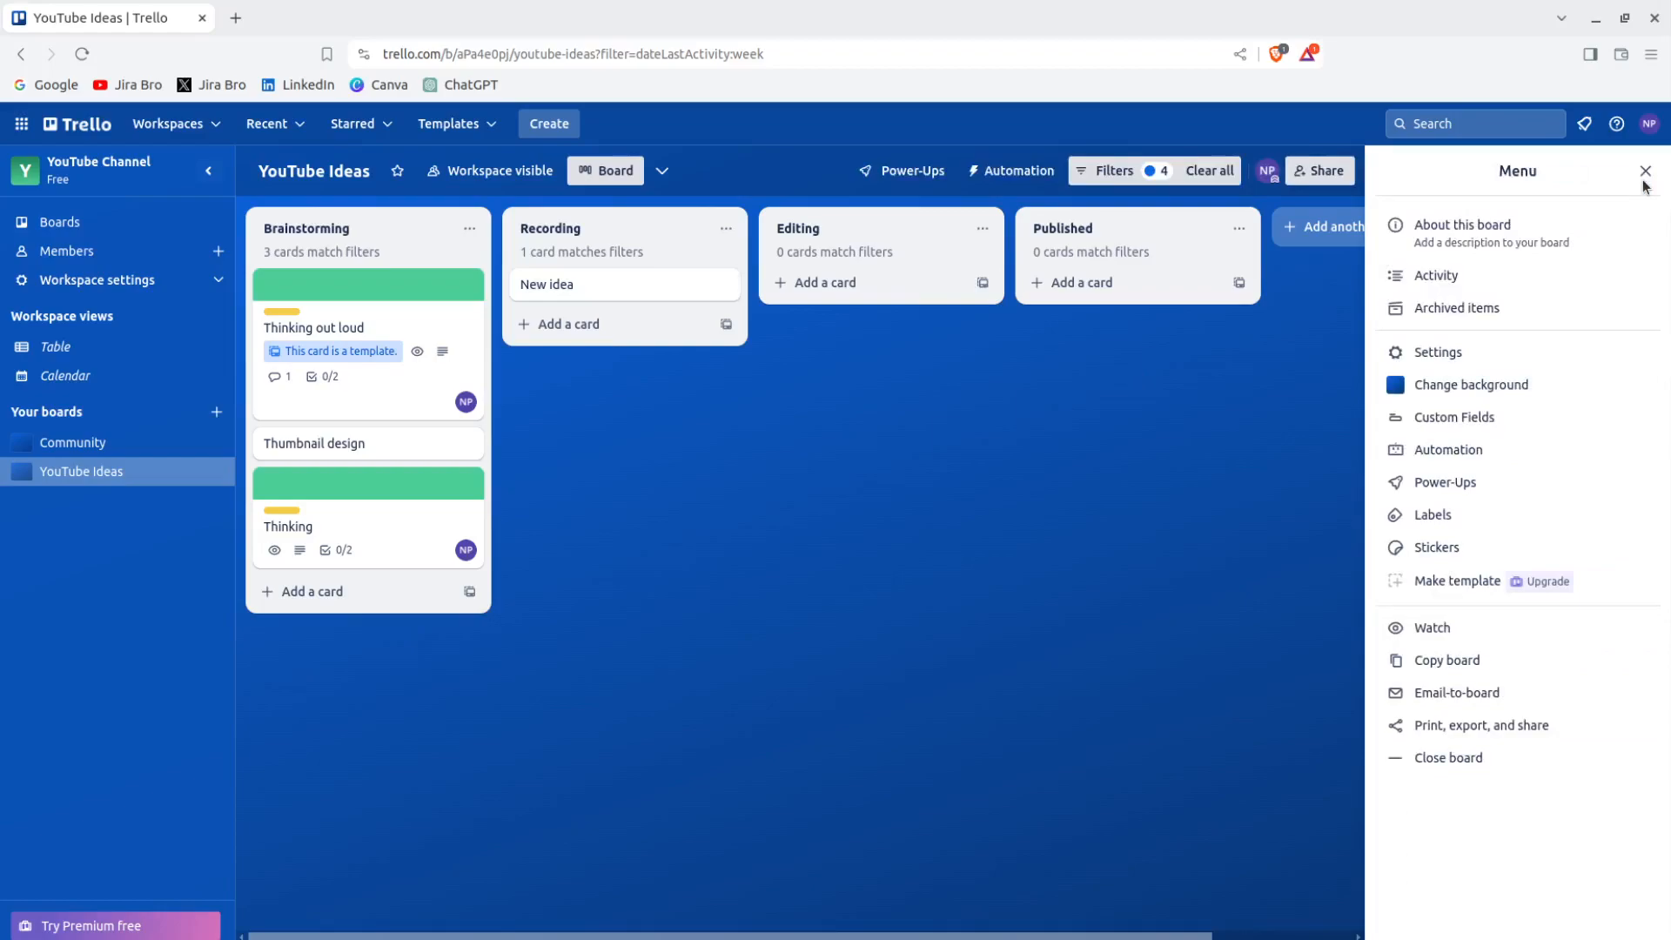
{"action": "left_click", "coordinate": [1480, 233]}
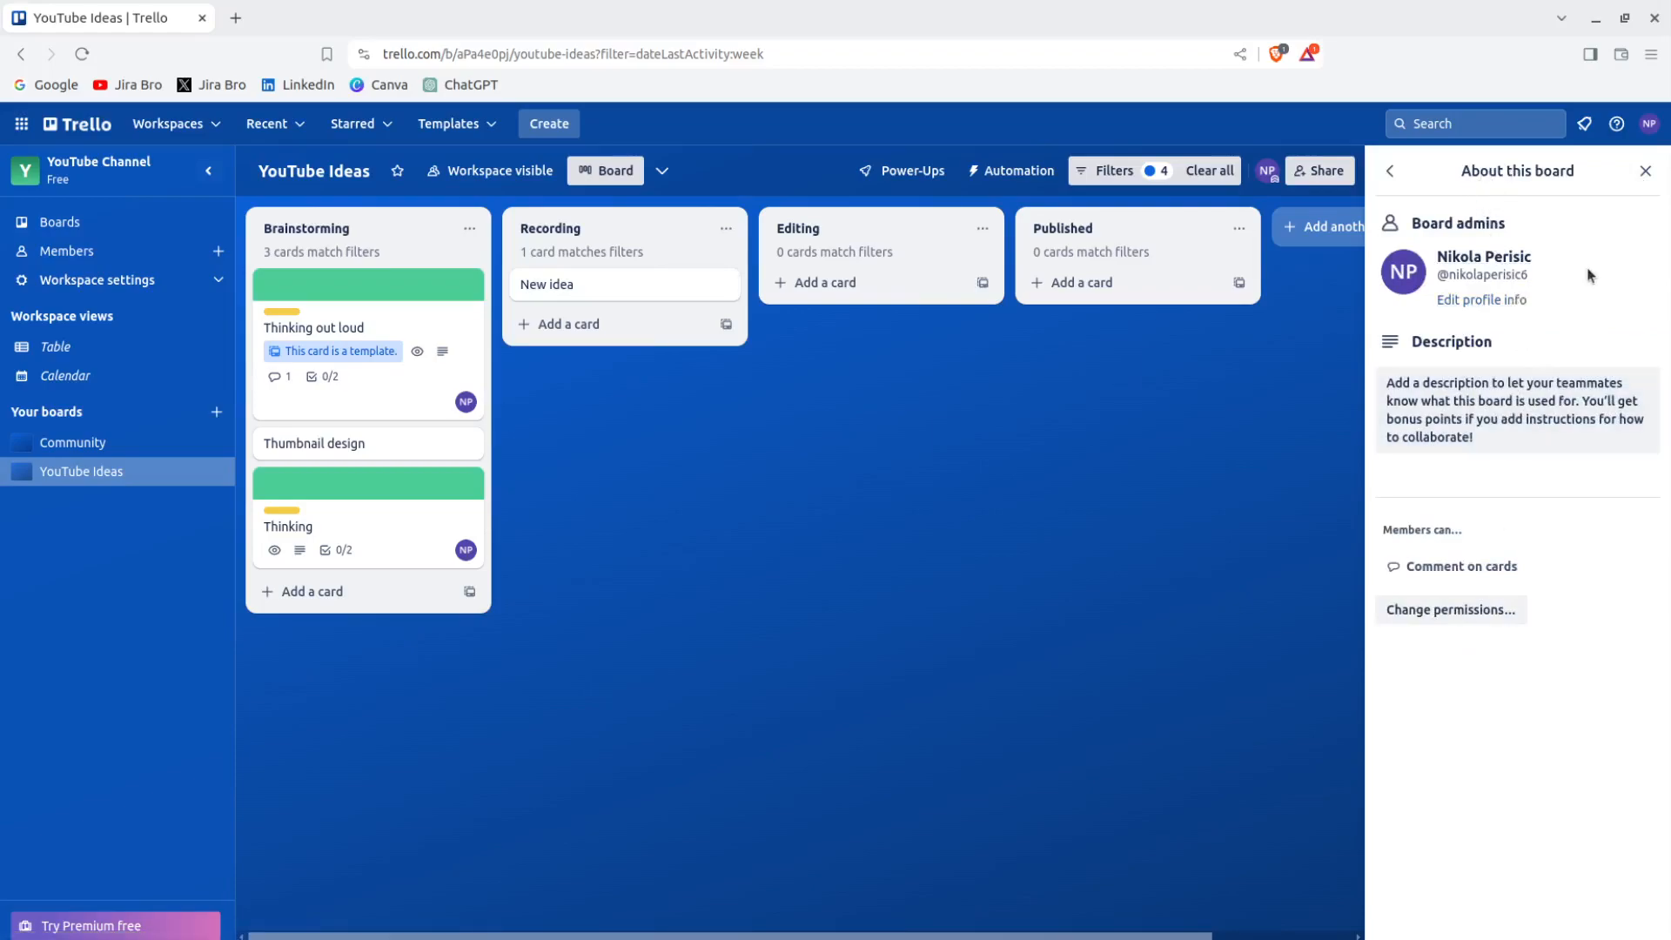
{"action": "left_click_drag", "start_coordinate": [1410, 225], "coordinate": [1567, 240]}
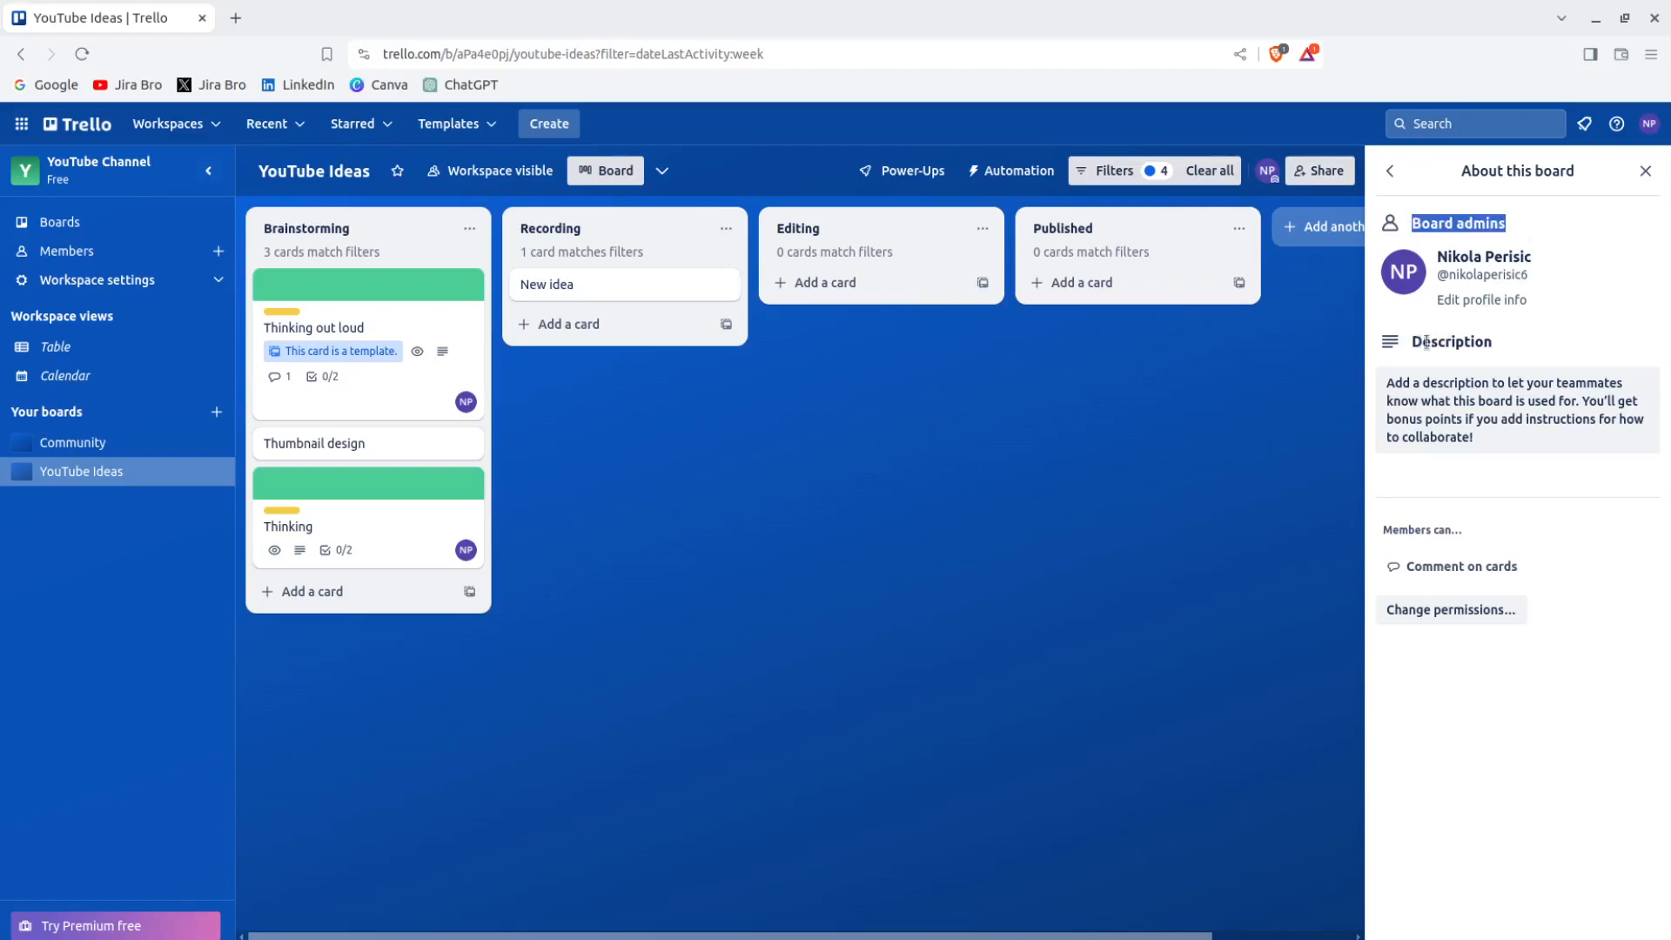
{"action": "left_click_drag", "start_coordinate": [1379, 530], "coordinate": [1485, 530]}
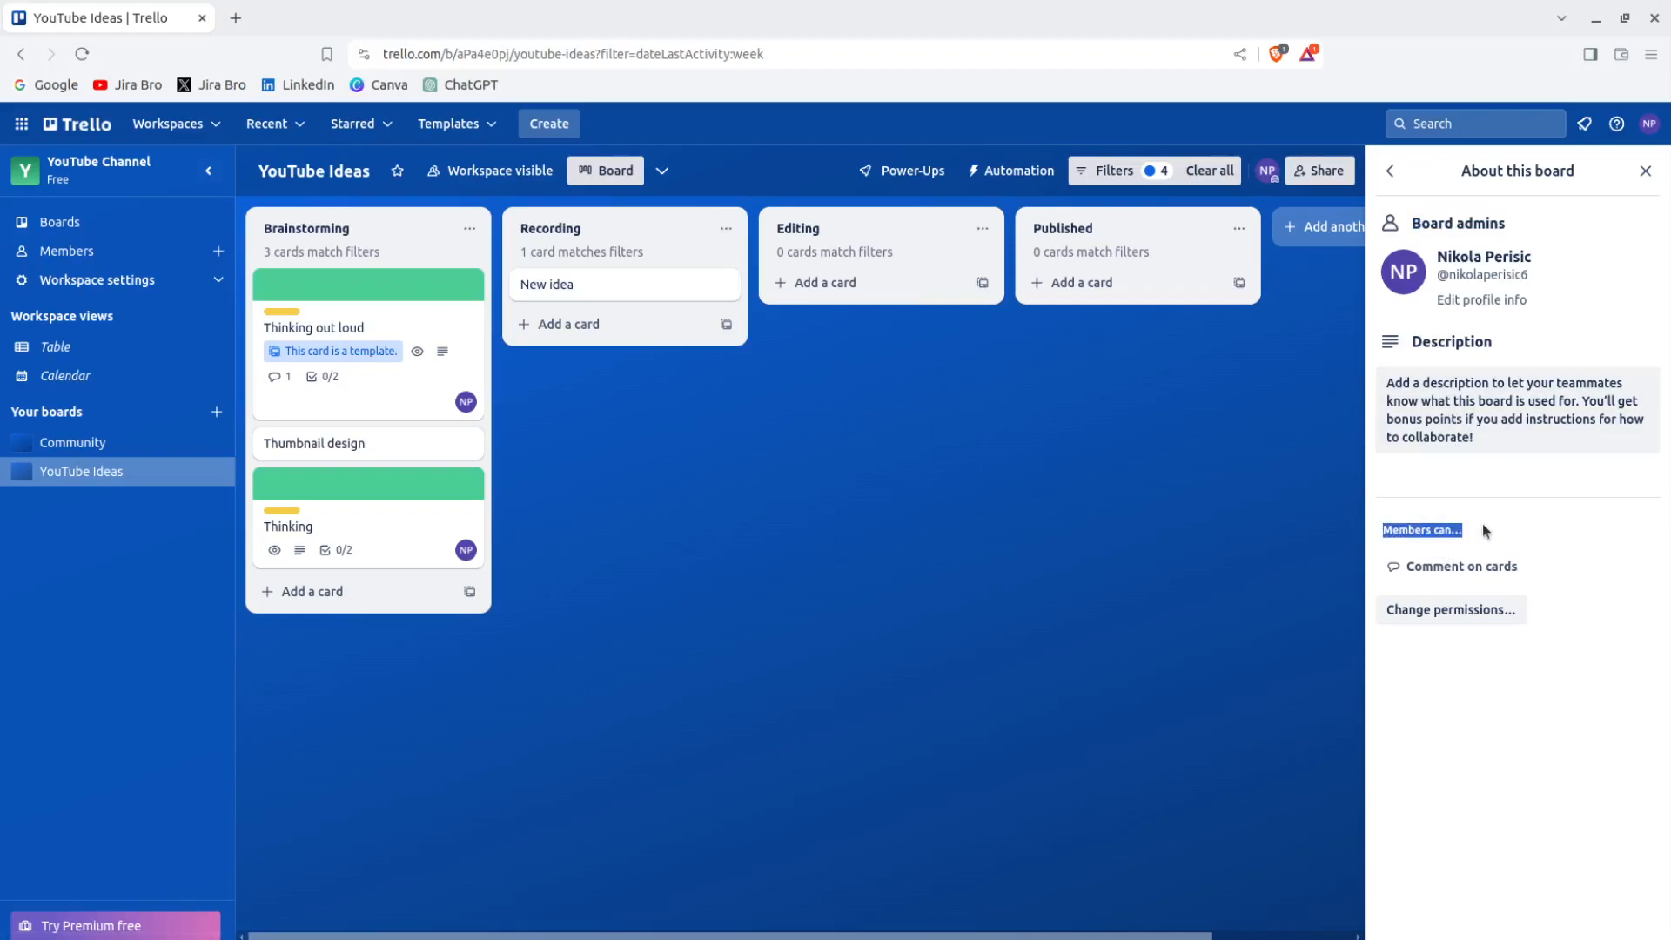
{"action": "left_click", "coordinate": [1410, 568]}
{"action": "left_click", "coordinate": [1484, 609]}
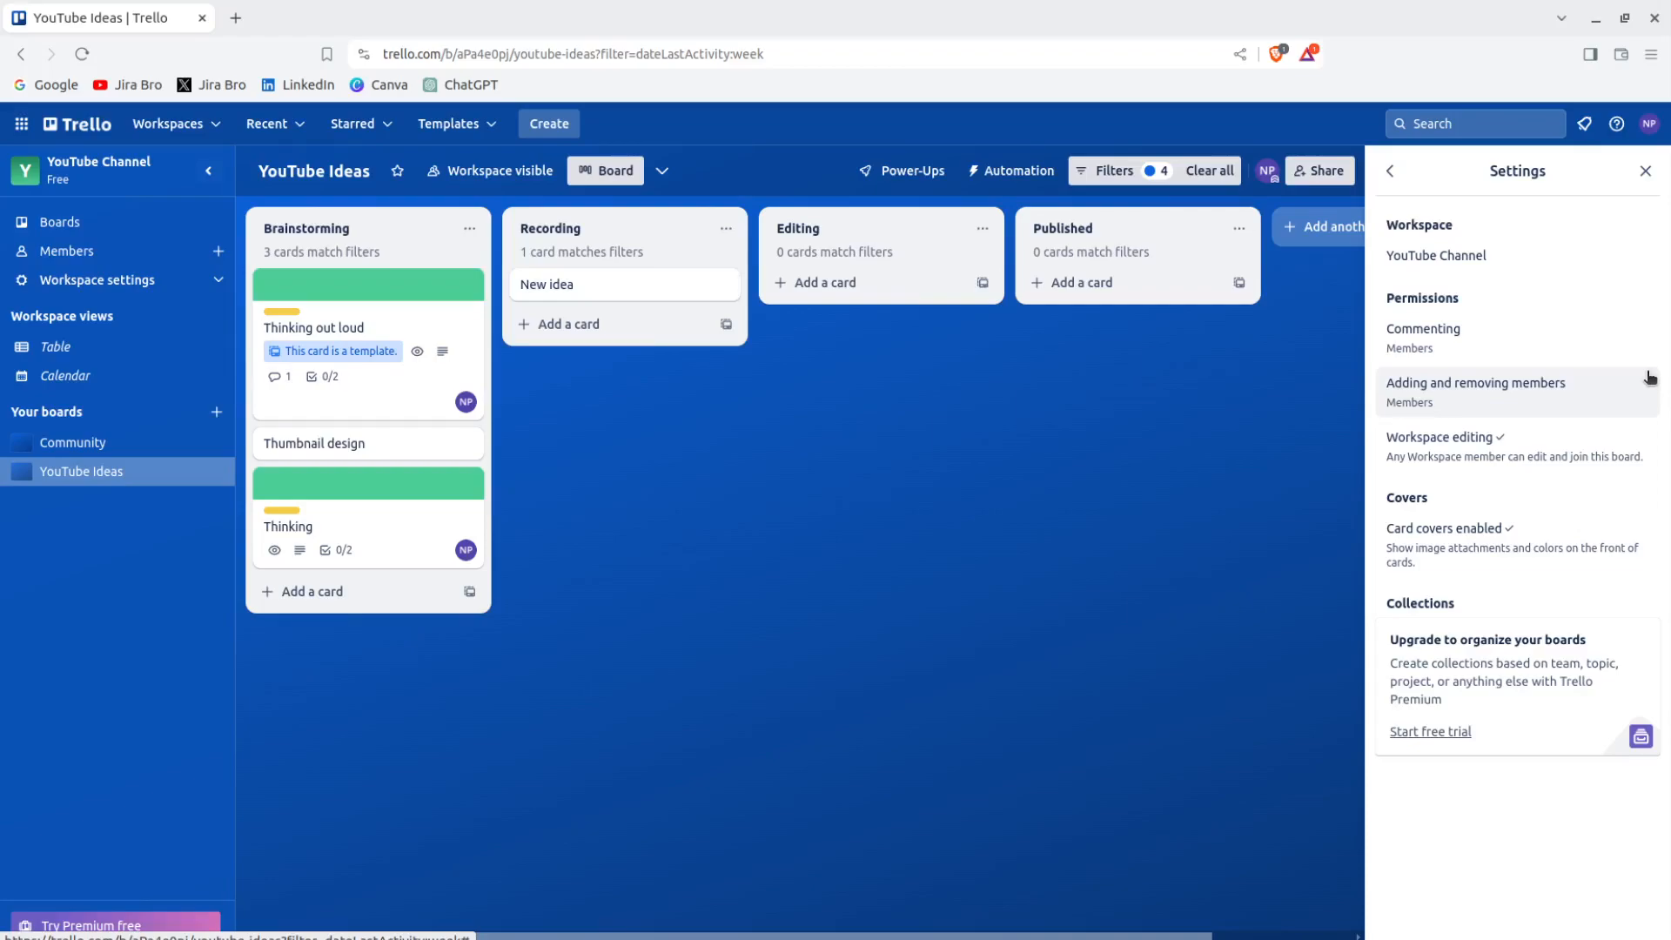
- Show the choices for who may comment on cards, currently set to Members
{"action": "left_click", "coordinate": [1498, 335]}
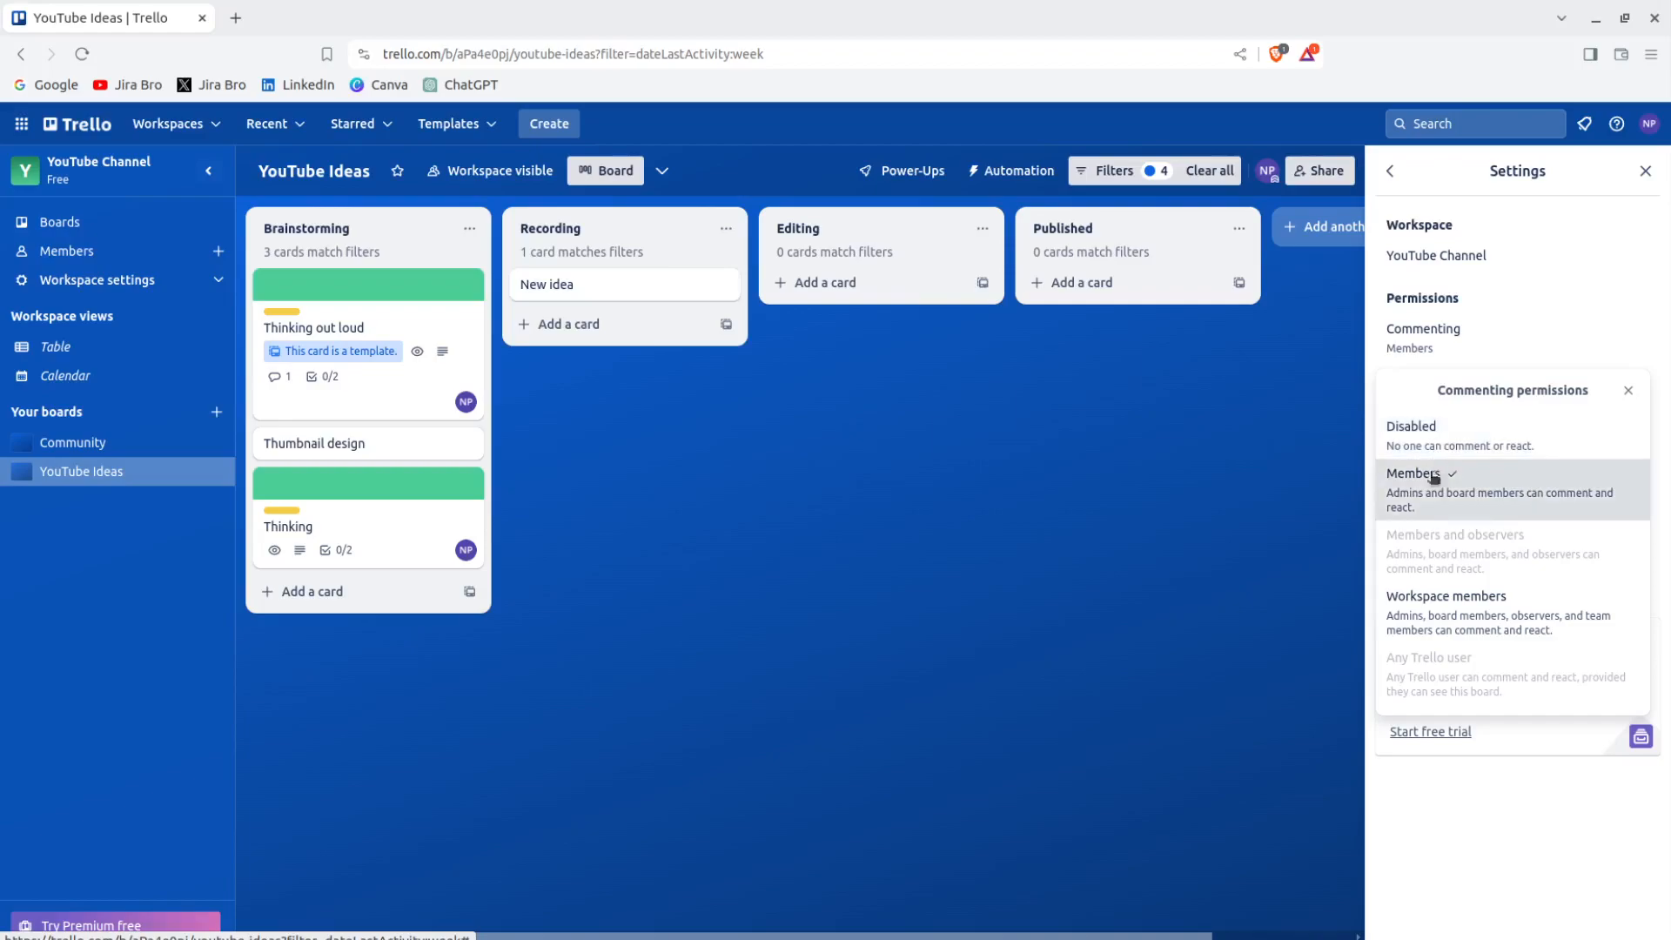
- Set Add/remove members permission to Admins only, then close the board settings
{"action": "left_click", "coordinate": [1547, 284]}
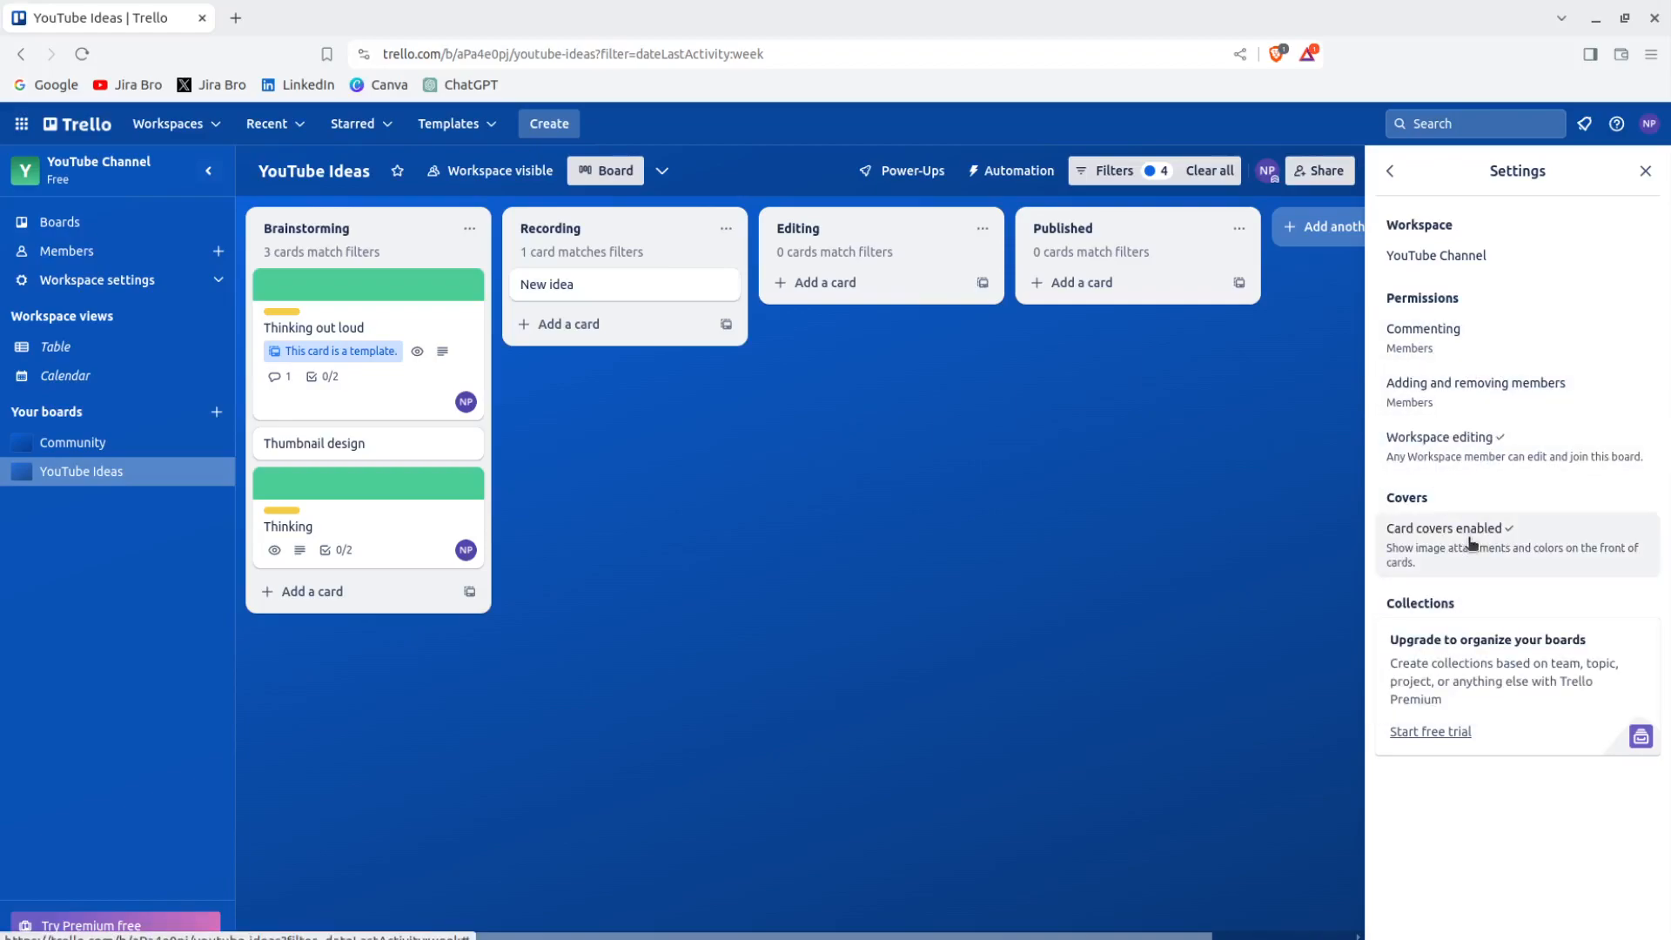
{"action": "left_click", "coordinate": [1451, 395]}
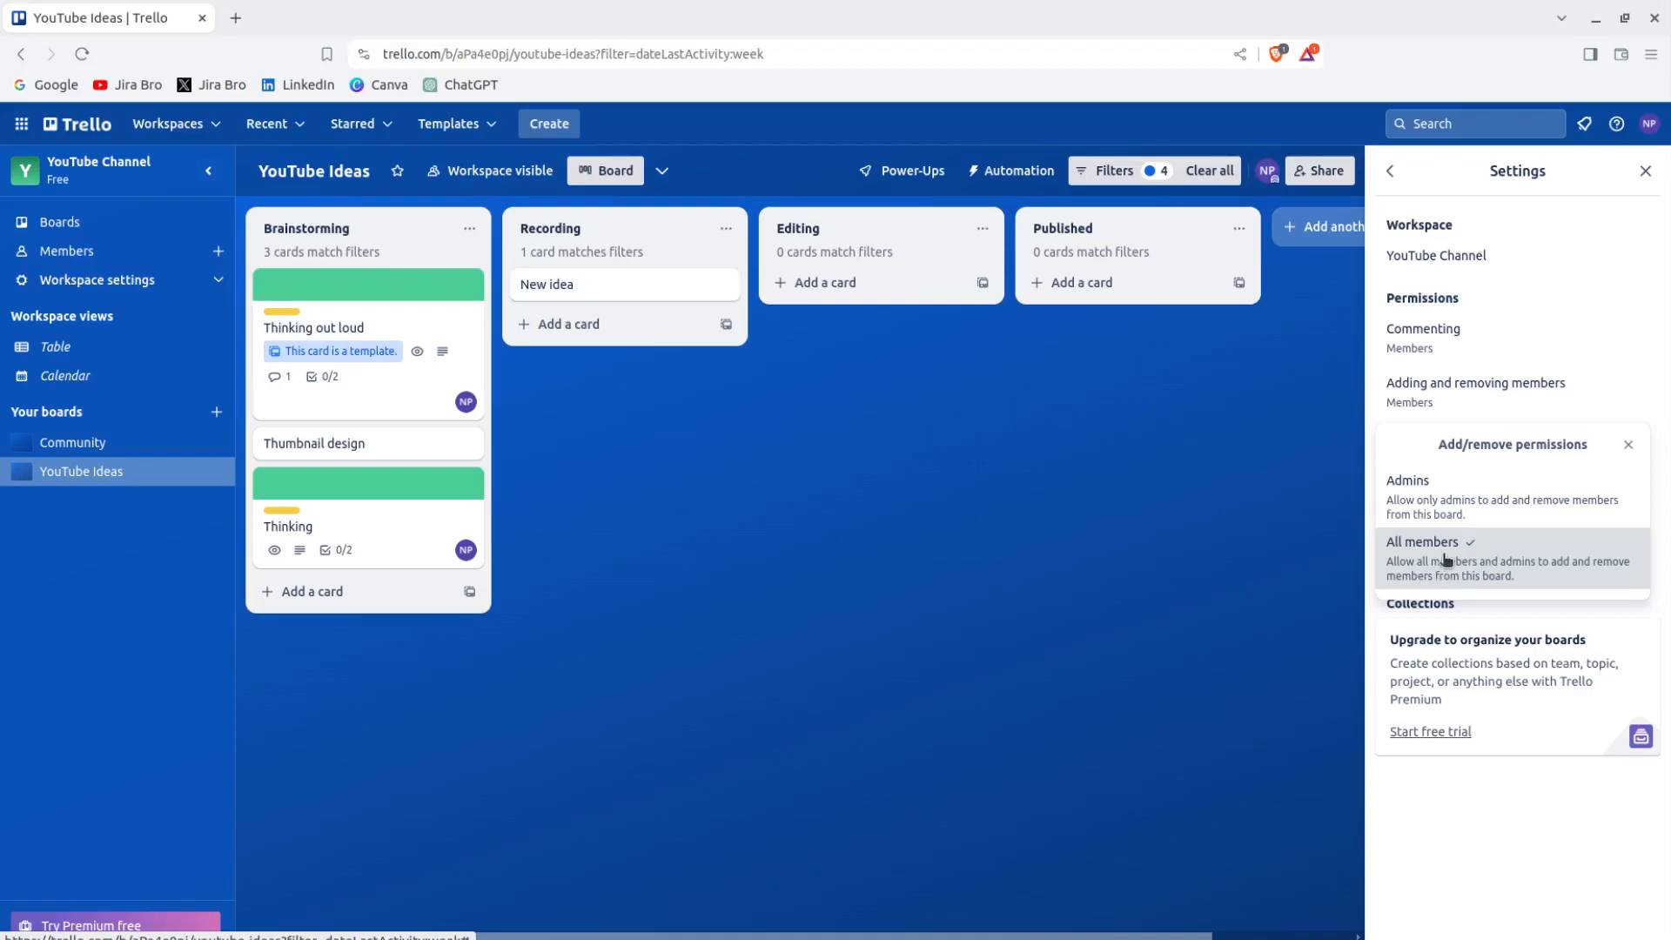
{"action": "left_click", "coordinate": [1445, 500]}
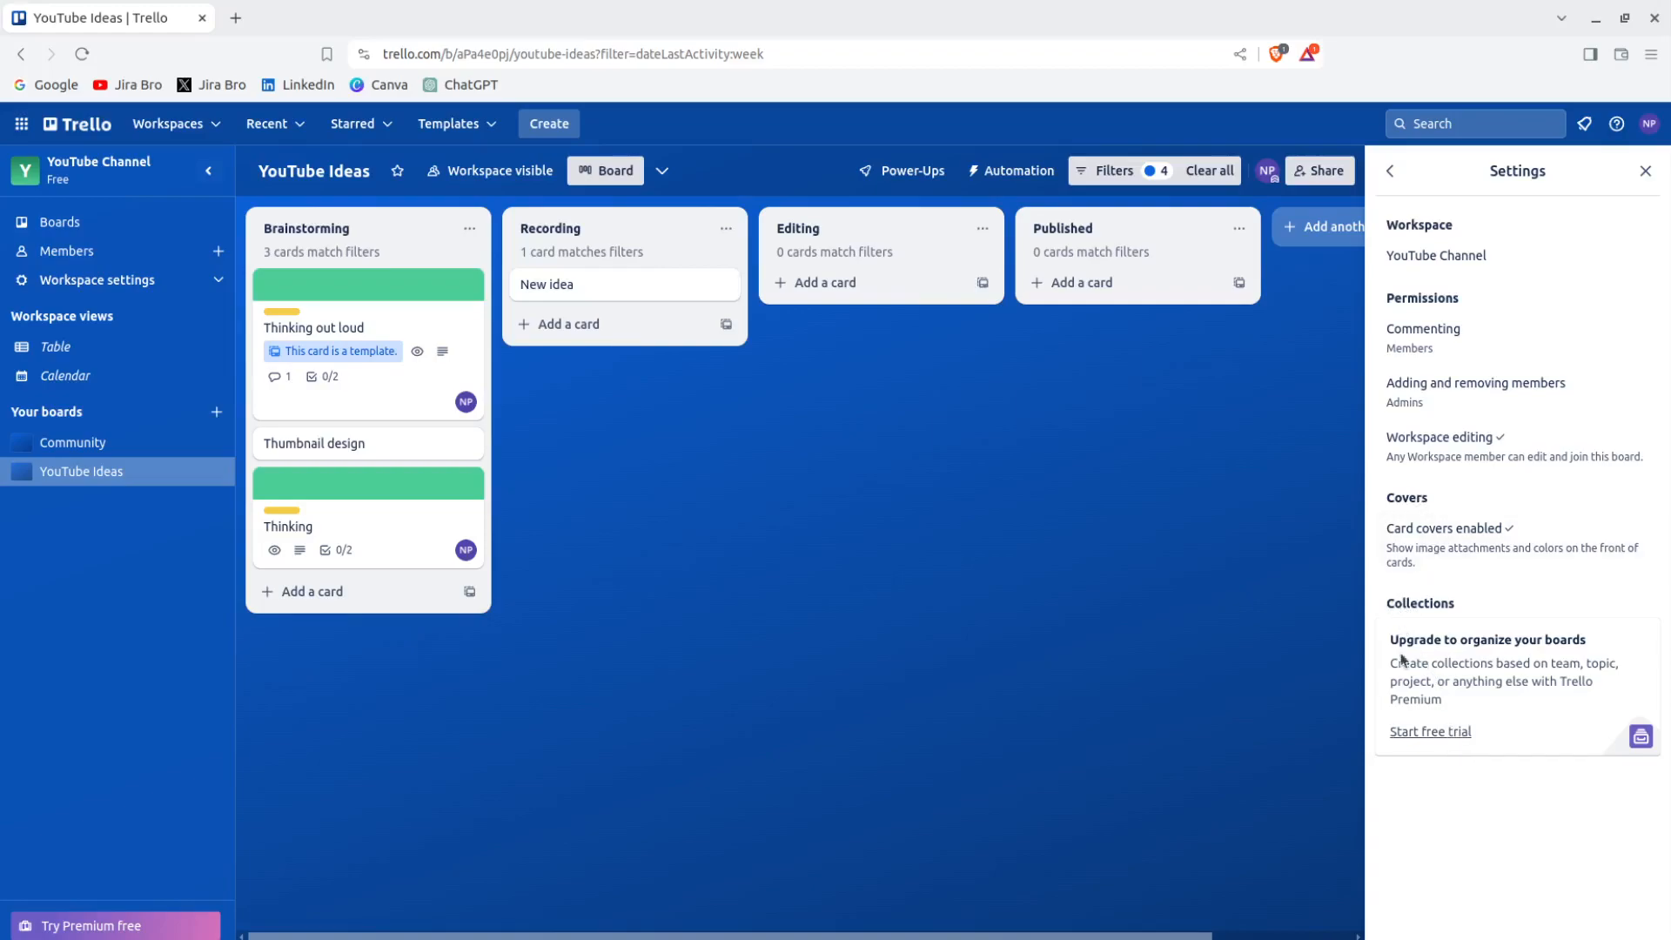
{"action": "left_click", "coordinate": [1645, 171]}
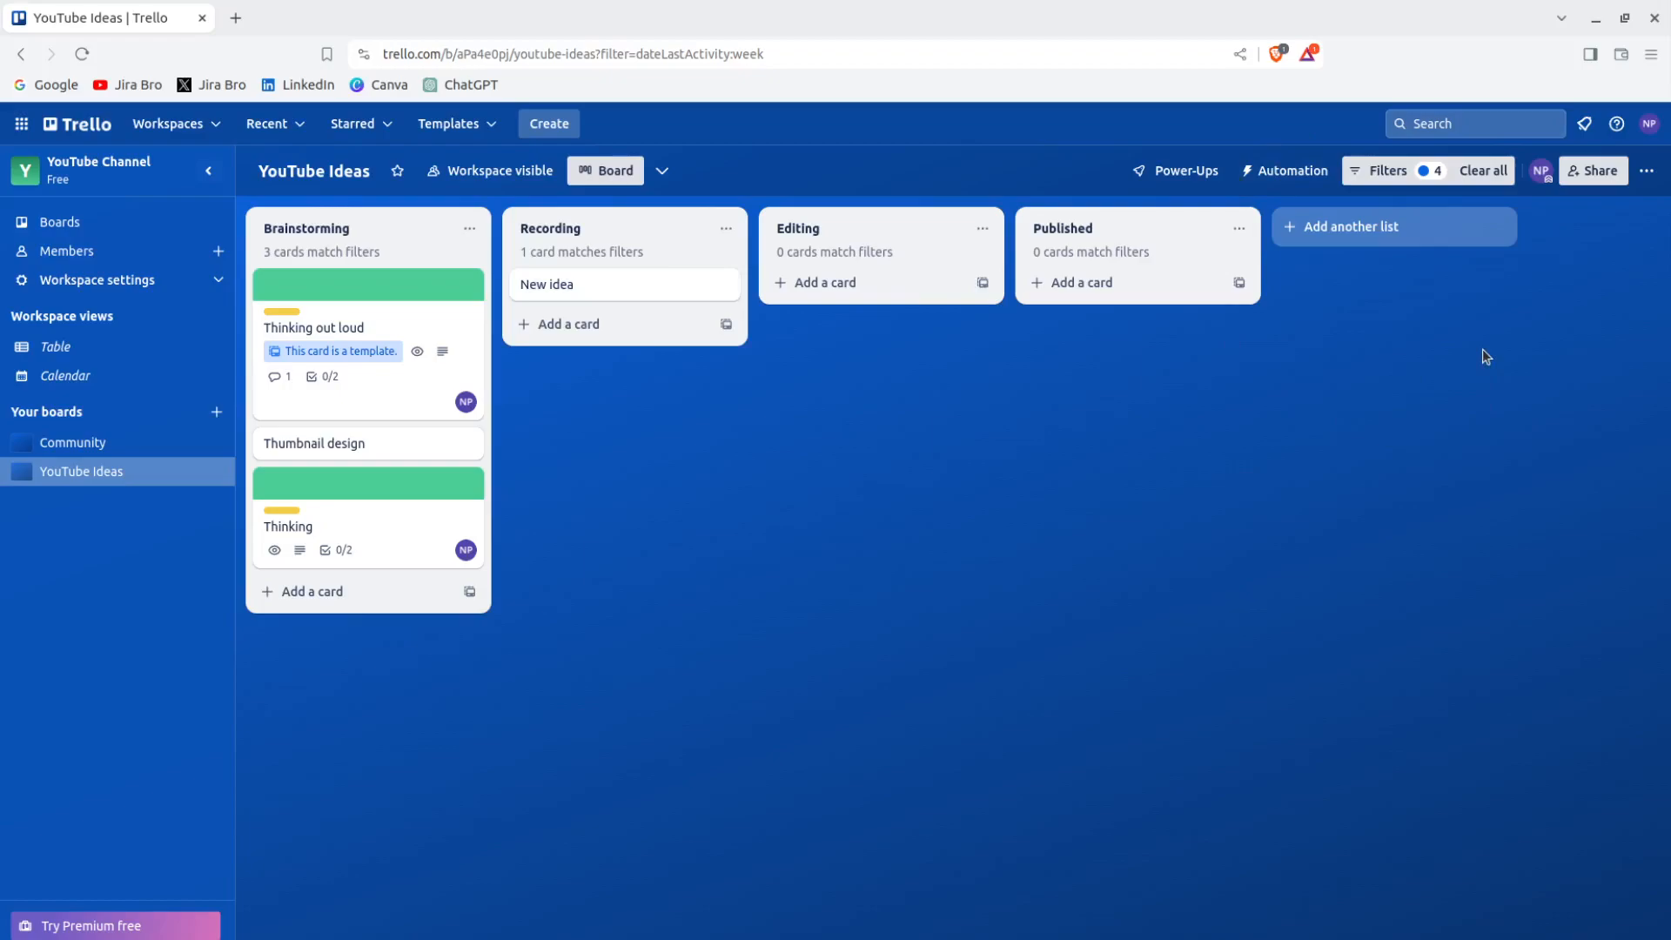
- Open the full Power-Ups directory and scroll through the featured, integration and essential Power-Ups
{"action": "left_click", "coordinate": [1193, 181]}
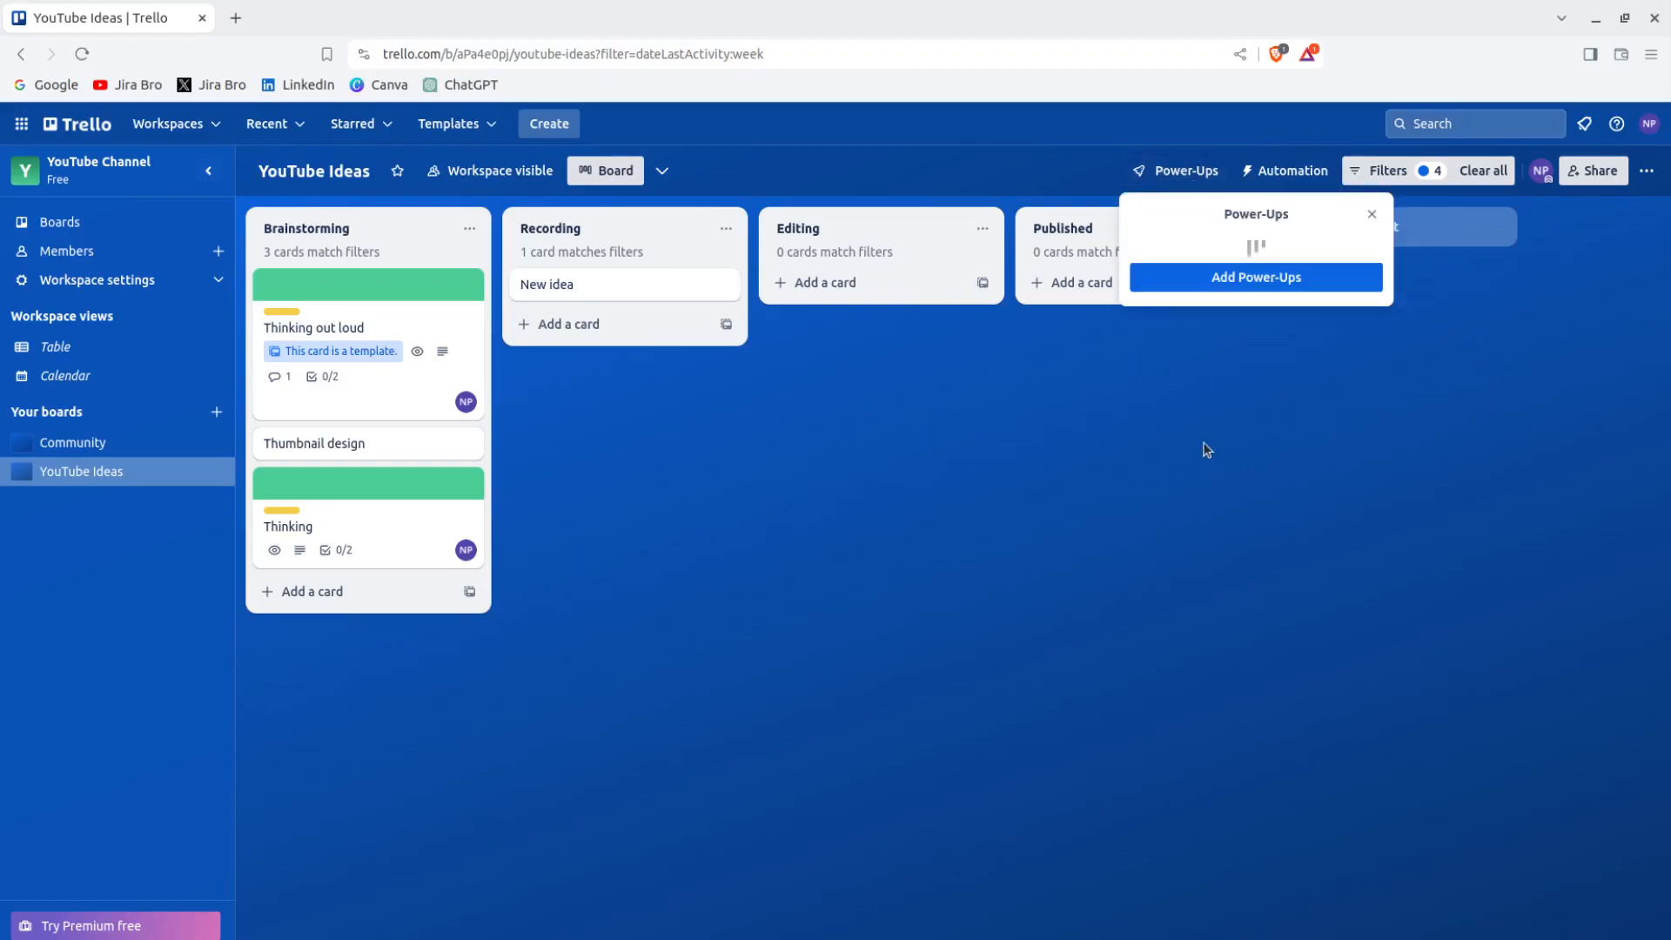
{"action": "left_click", "coordinate": [1216, 484]}
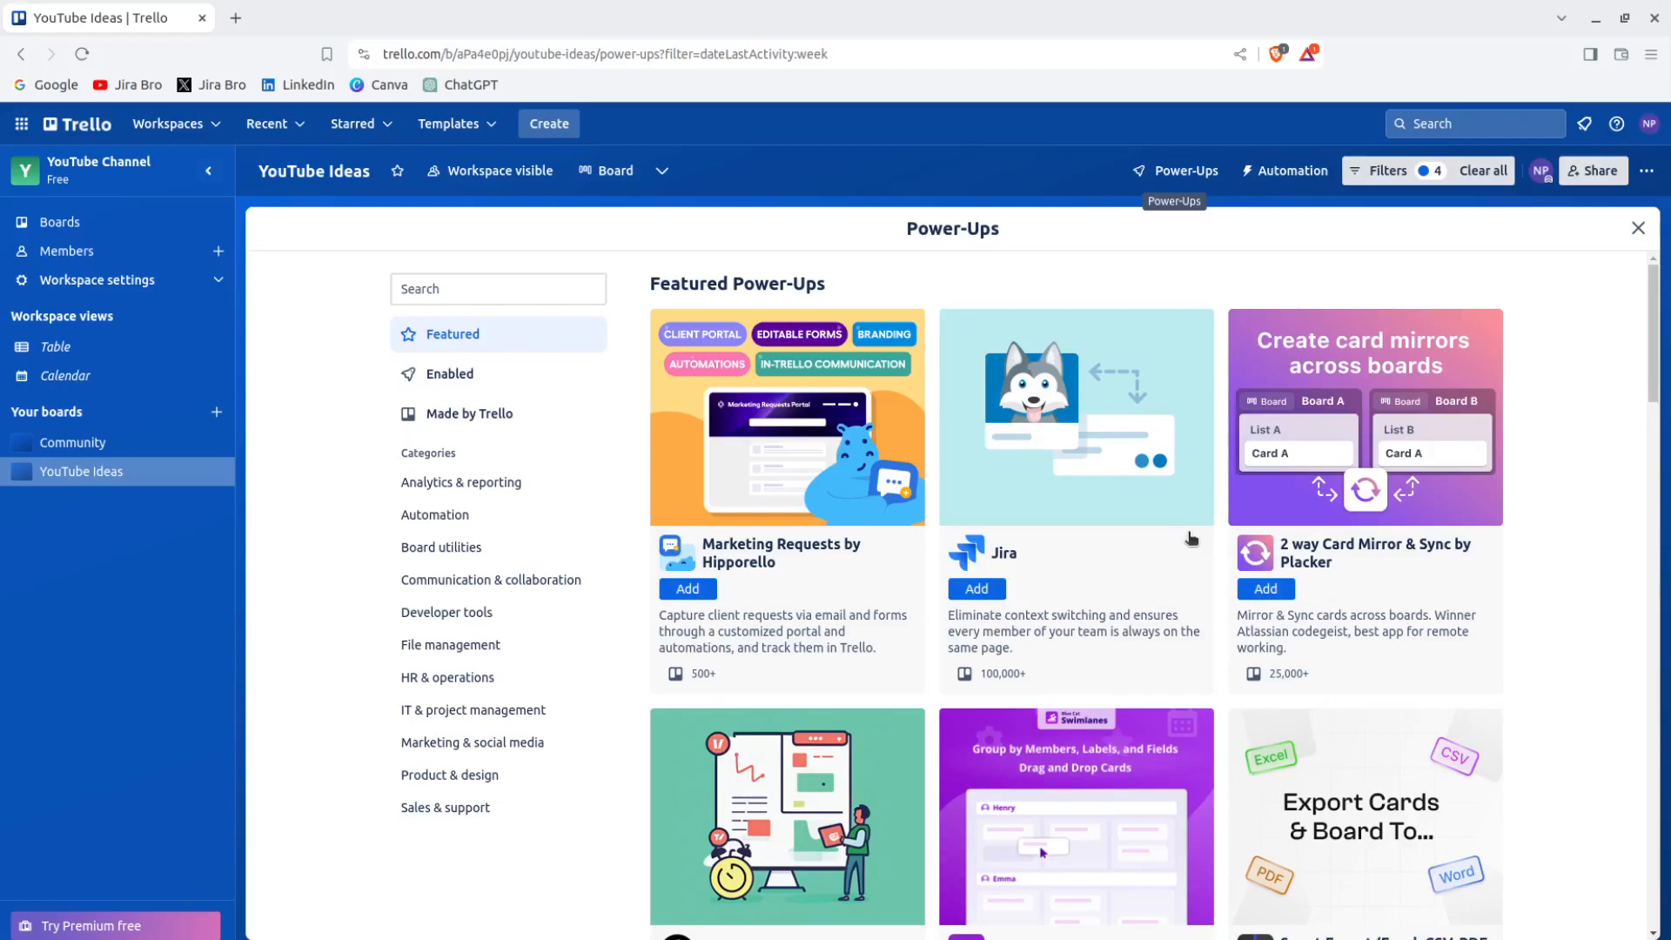
{"action": "scroll", "coordinate": [1208, 592], "scroll_direction": "down", "scroll_amount": 3}
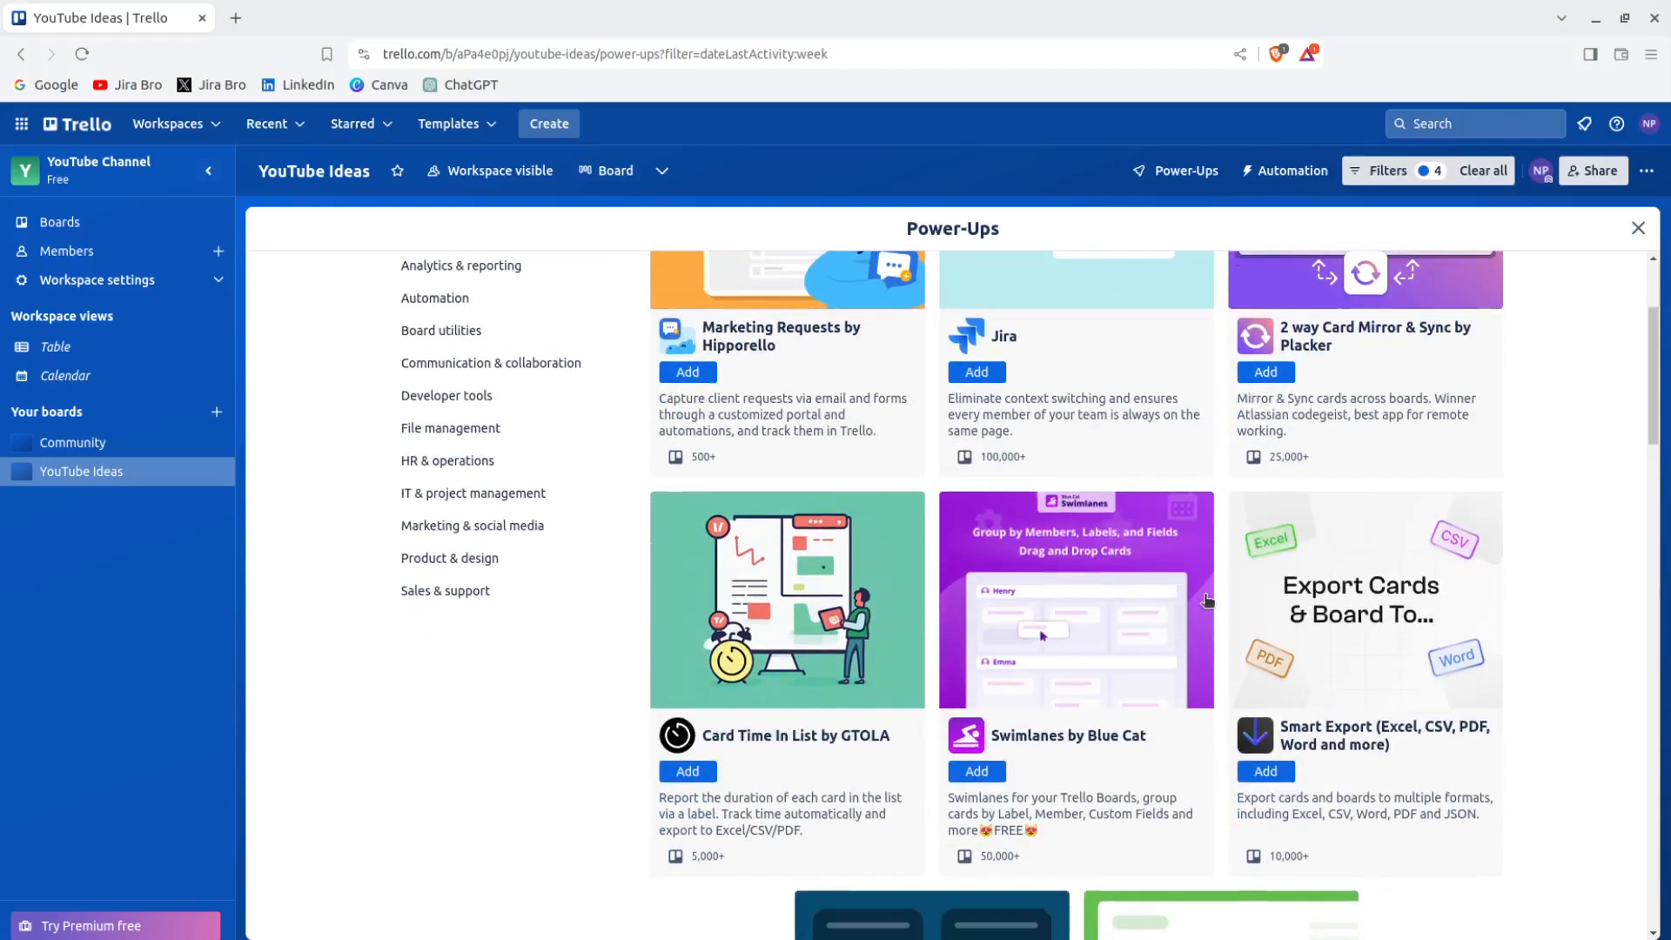
{"action": "scroll", "coordinate": [1208, 598], "scroll_direction": "down", "scroll_amount": 3}
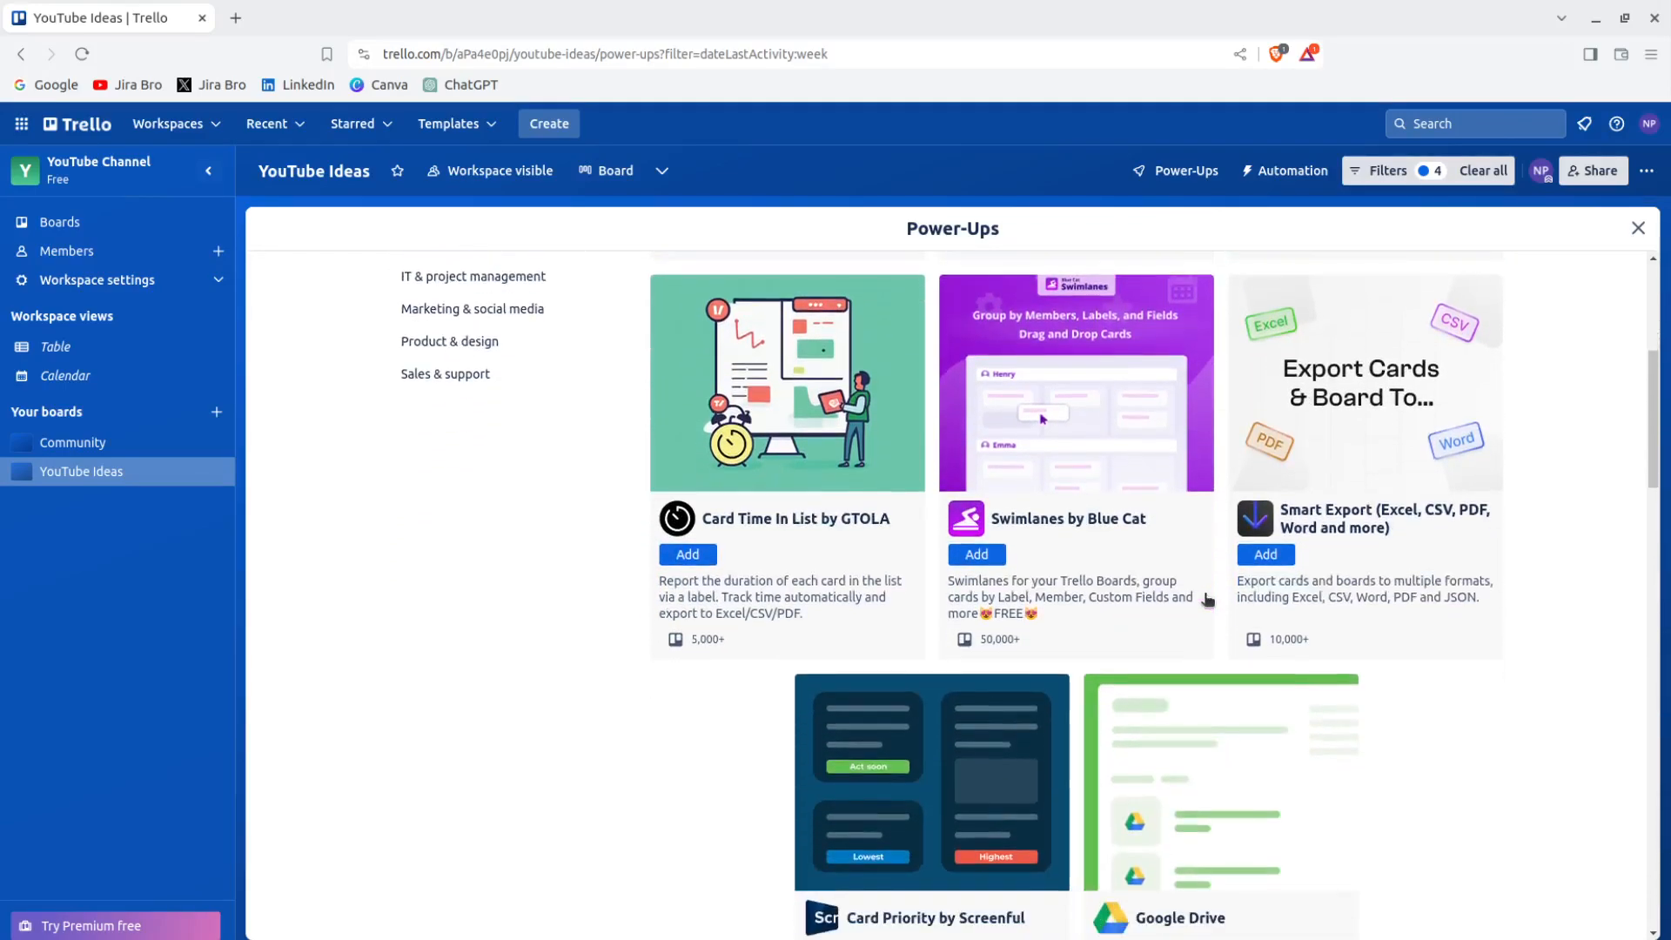
{"action": "scroll", "coordinate": [1208, 599], "scroll_direction": "down", "scroll_amount": 6}
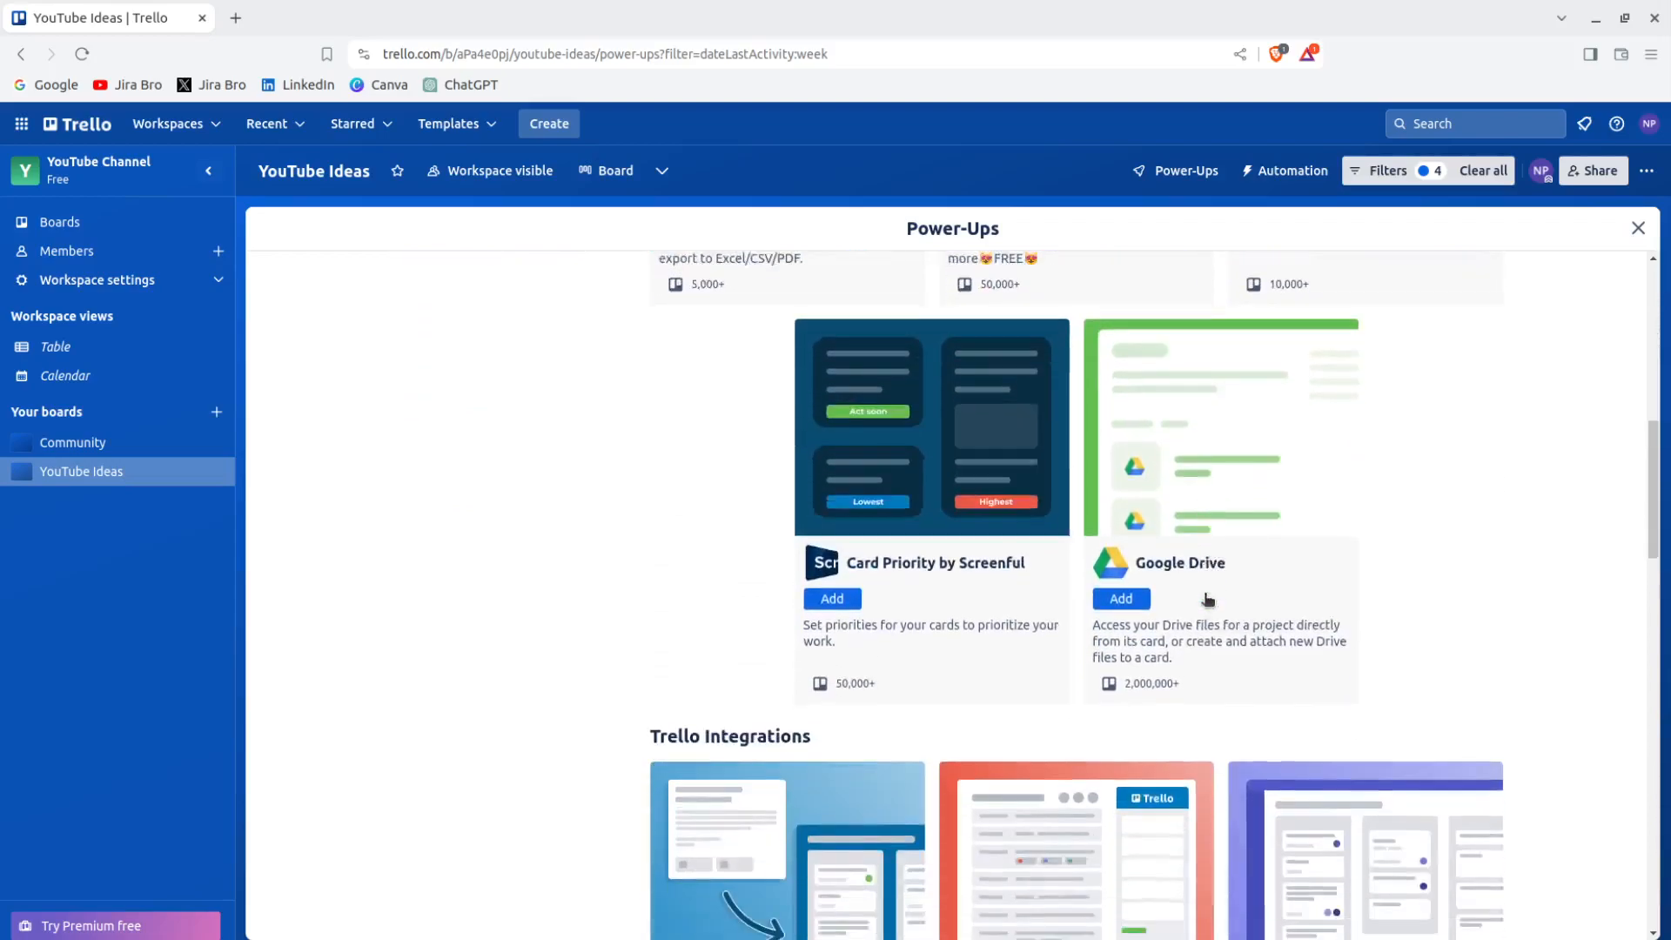
{"action": "scroll", "coordinate": [1207, 599], "scroll_direction": "down", "scroll_amount": 8}
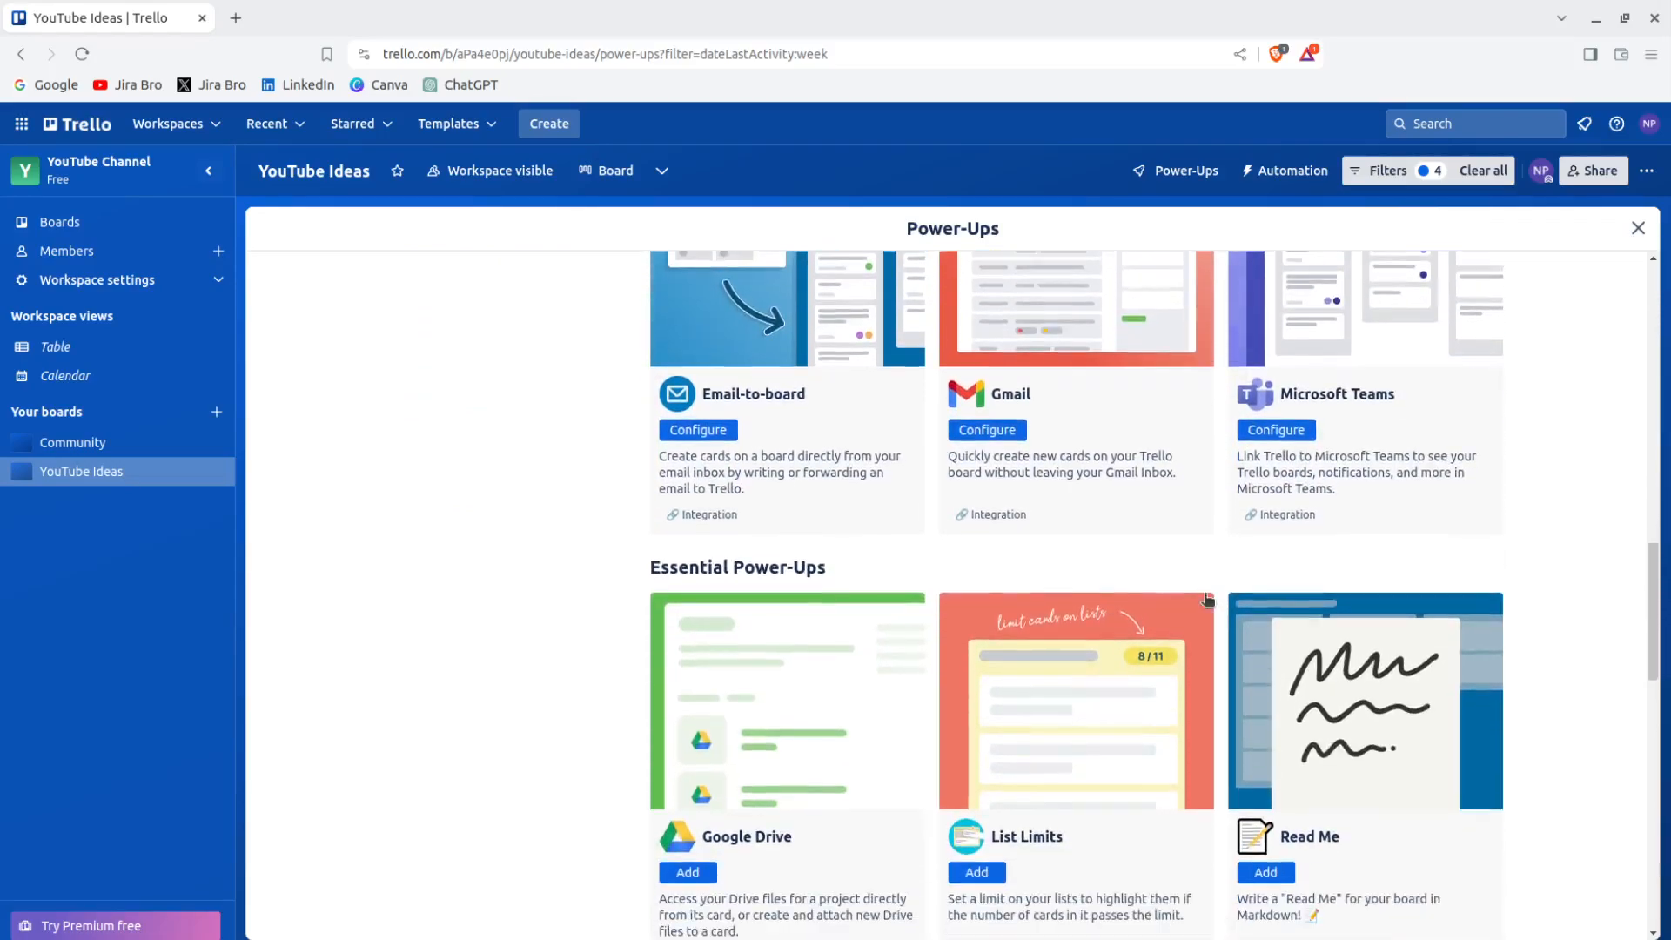
{"action": "scroll", "coordinate": [1206, 599], "scroll_direction": "down", "scroll_amount": 11}
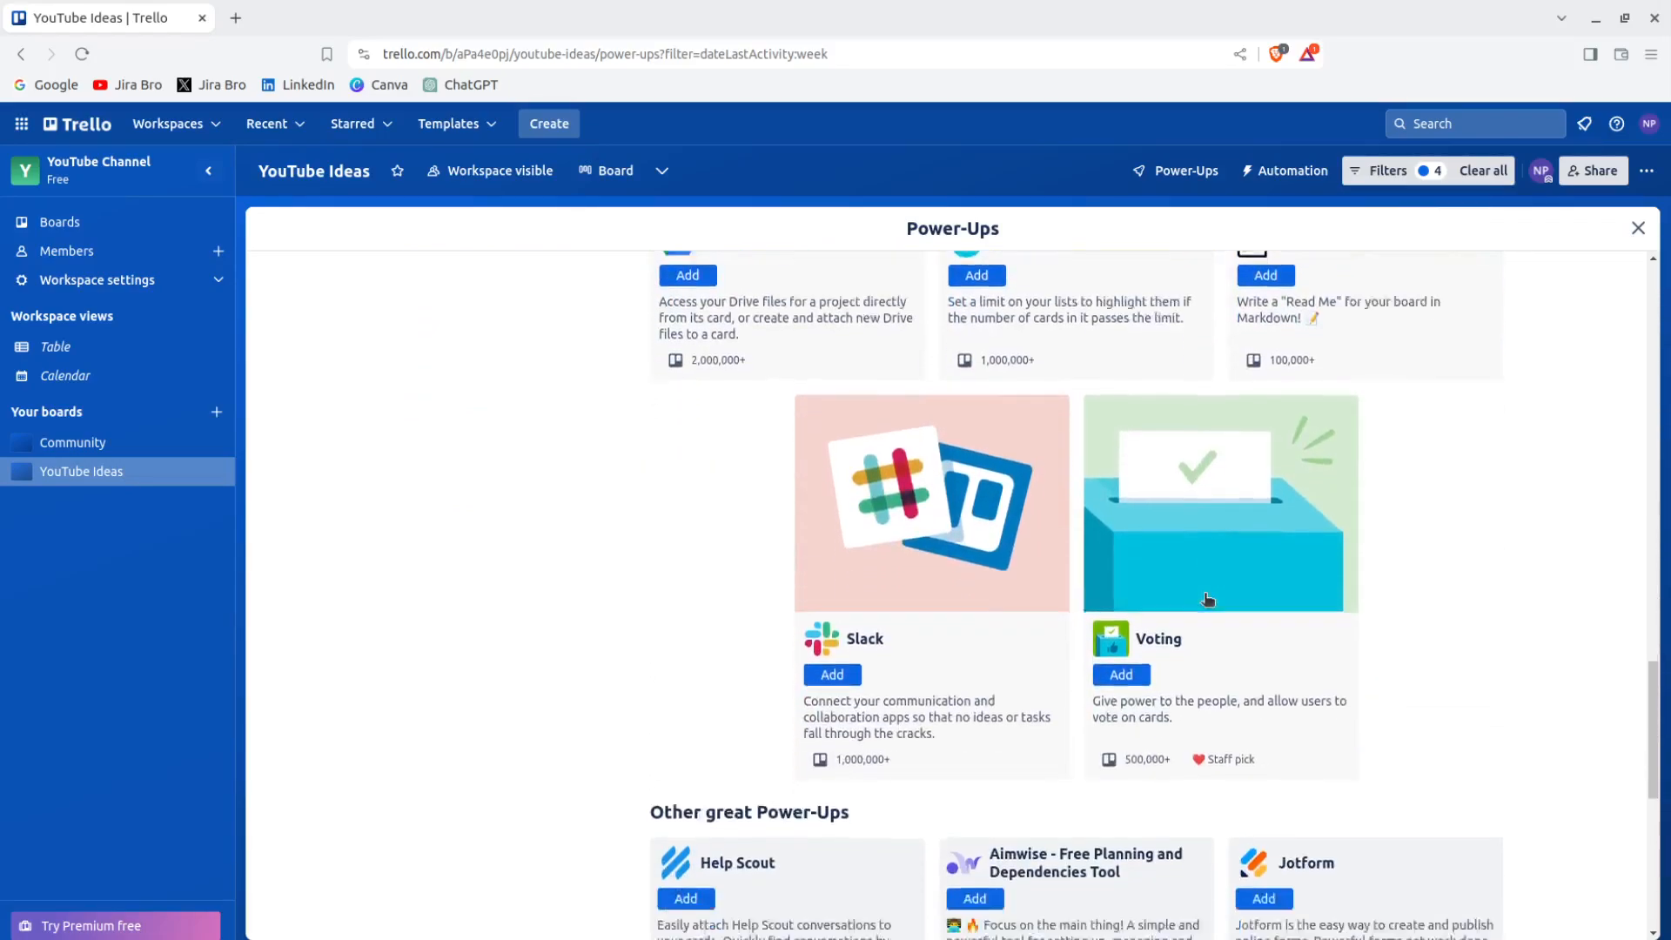
{"action": "scroll", "coordinate": [1207, 598], "scroll_direction": "down", "scroll_amount": 3}
{"action": "left_click_drag", "start_coordinate": [1645, 801], "coordinate": [1662, 231]}
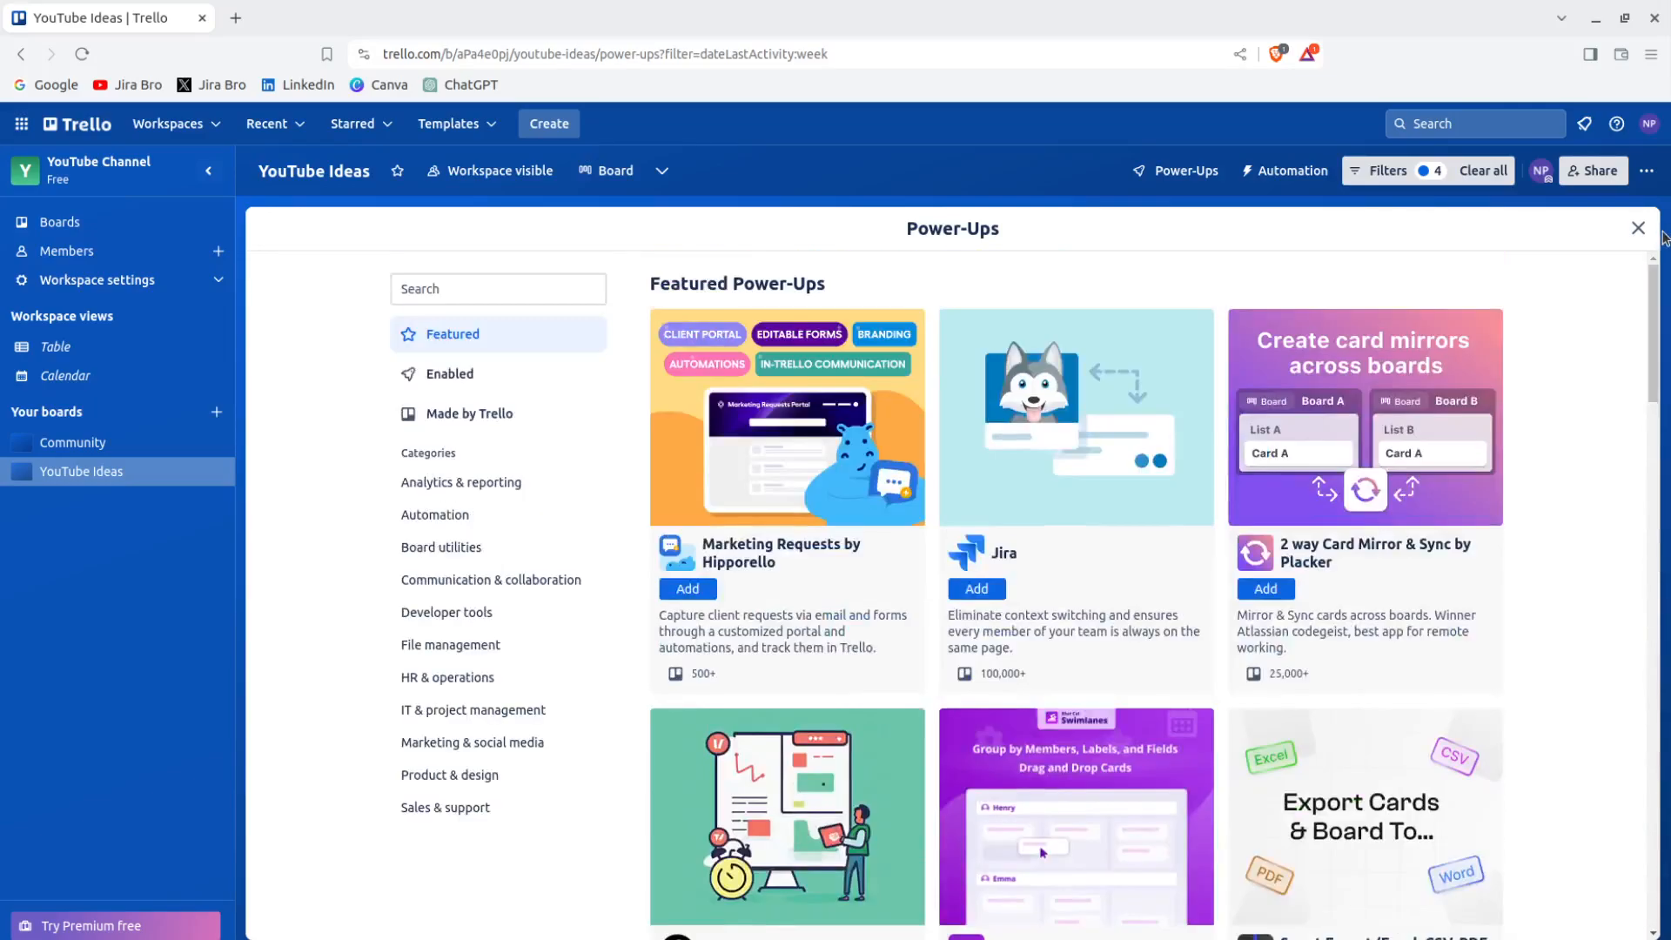
- Close the Power-Ups directory and start a new, empty rule under Automation > Rules
{"action": "left_click", "coordinate": [1636, 228]}
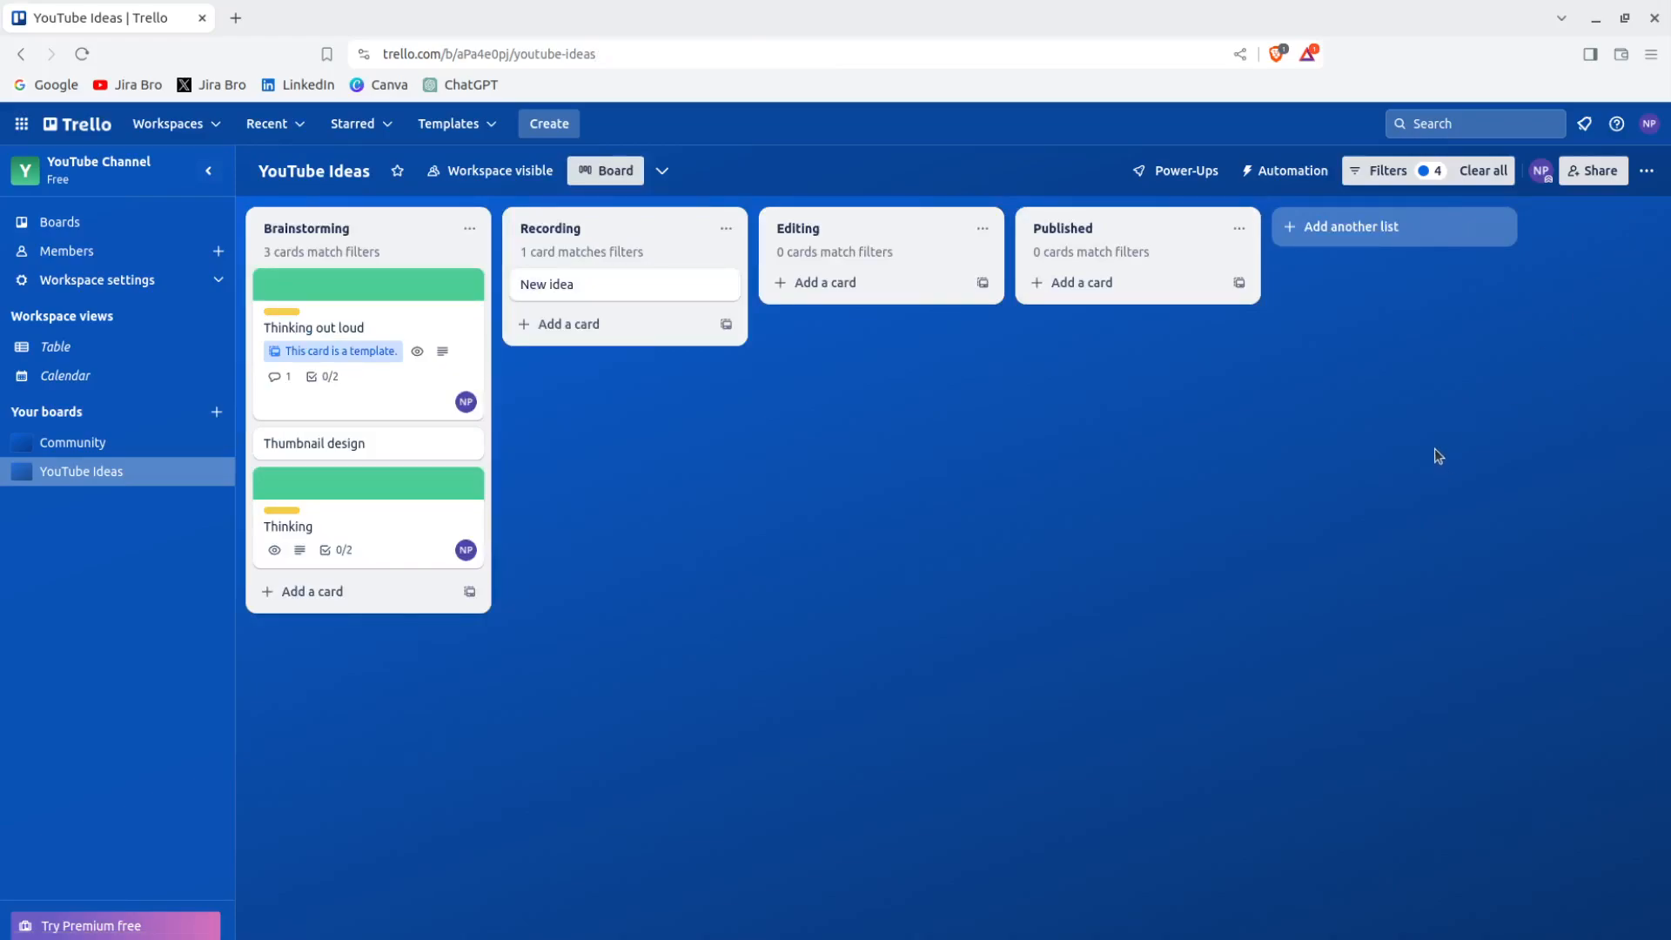
{"action": "left_click", "coordinate": [1262, 180]}
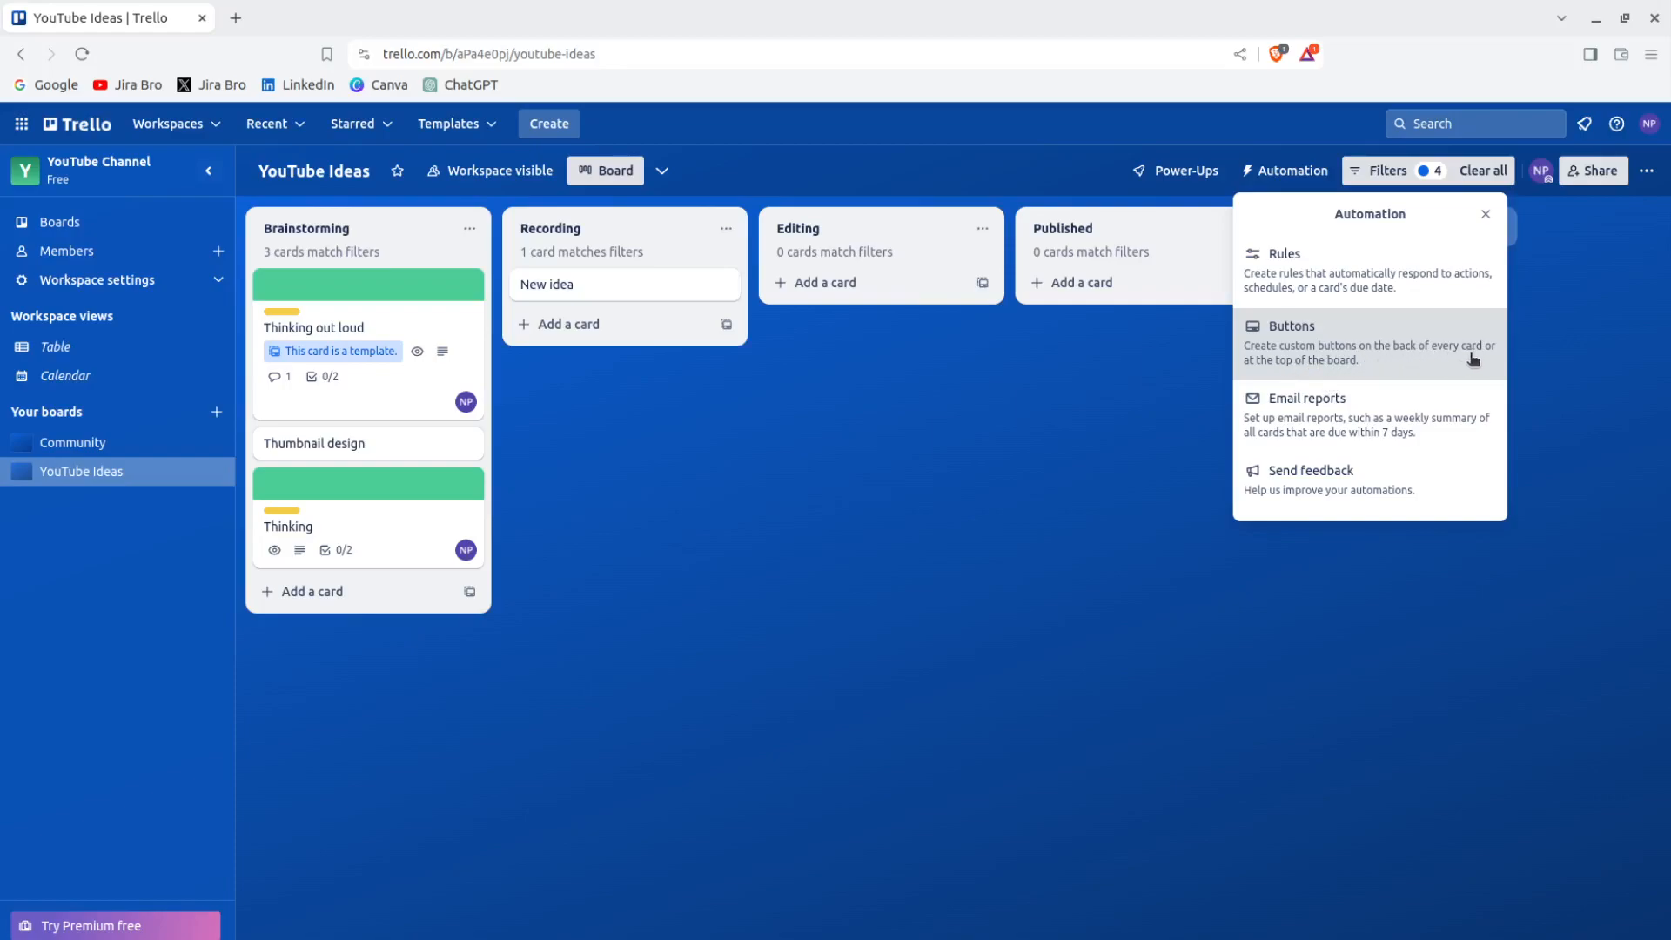
{"action": "left_click", "coordinate": [1314, 298]}
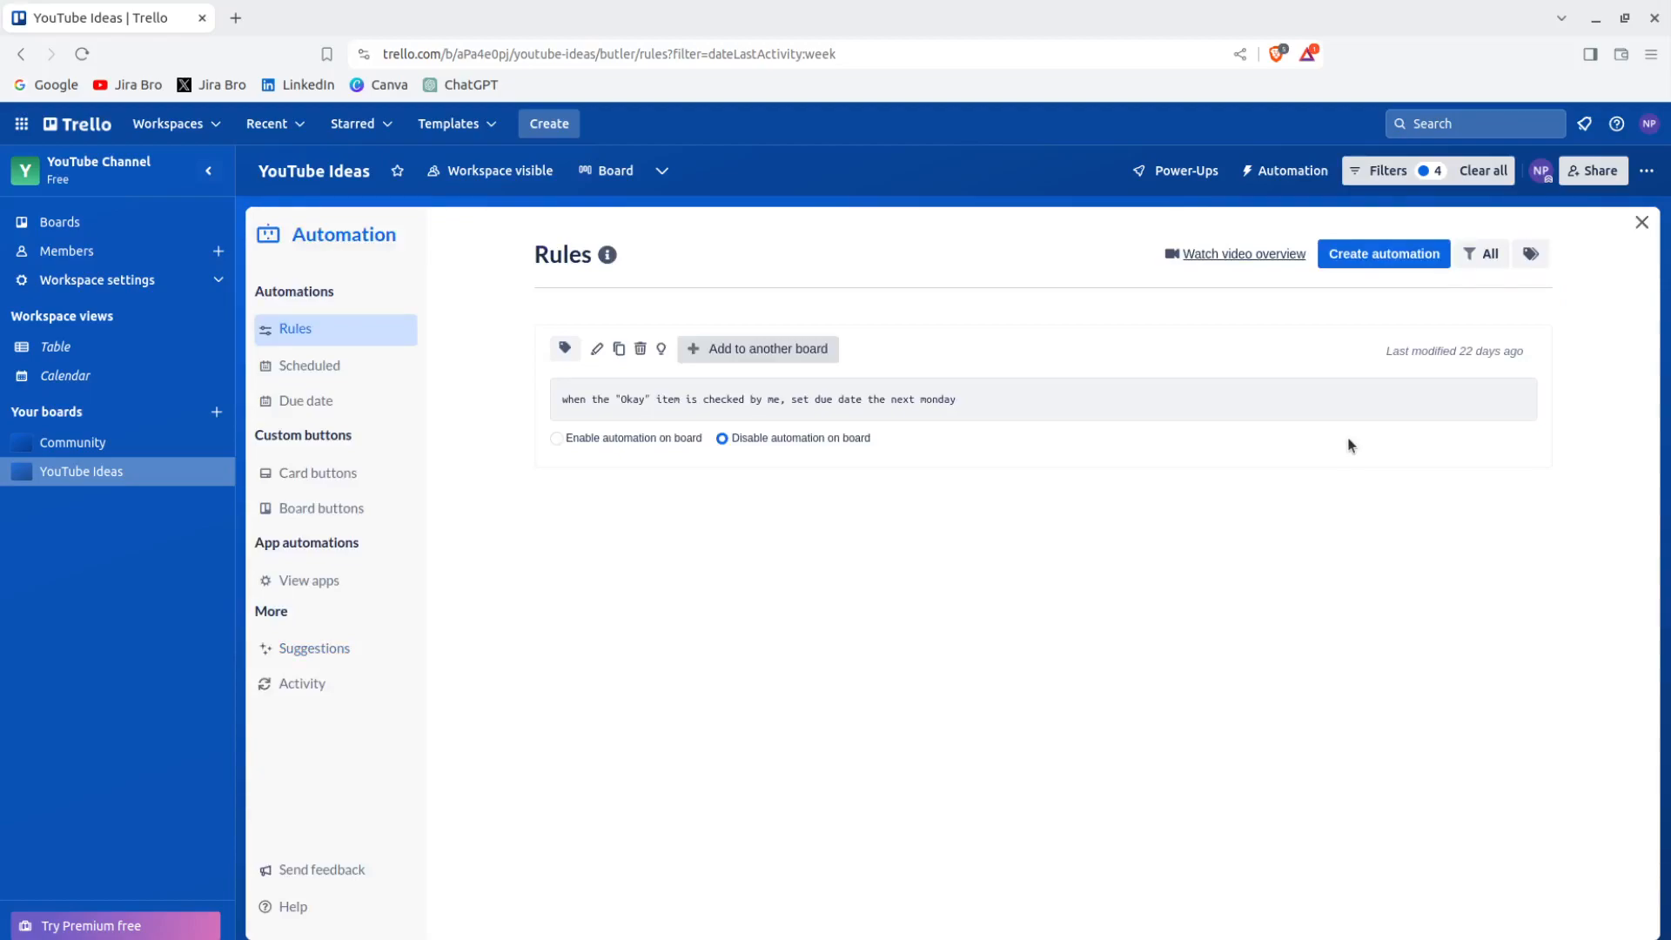
{"action": "left_click", "coordinate": [1383, 255]}
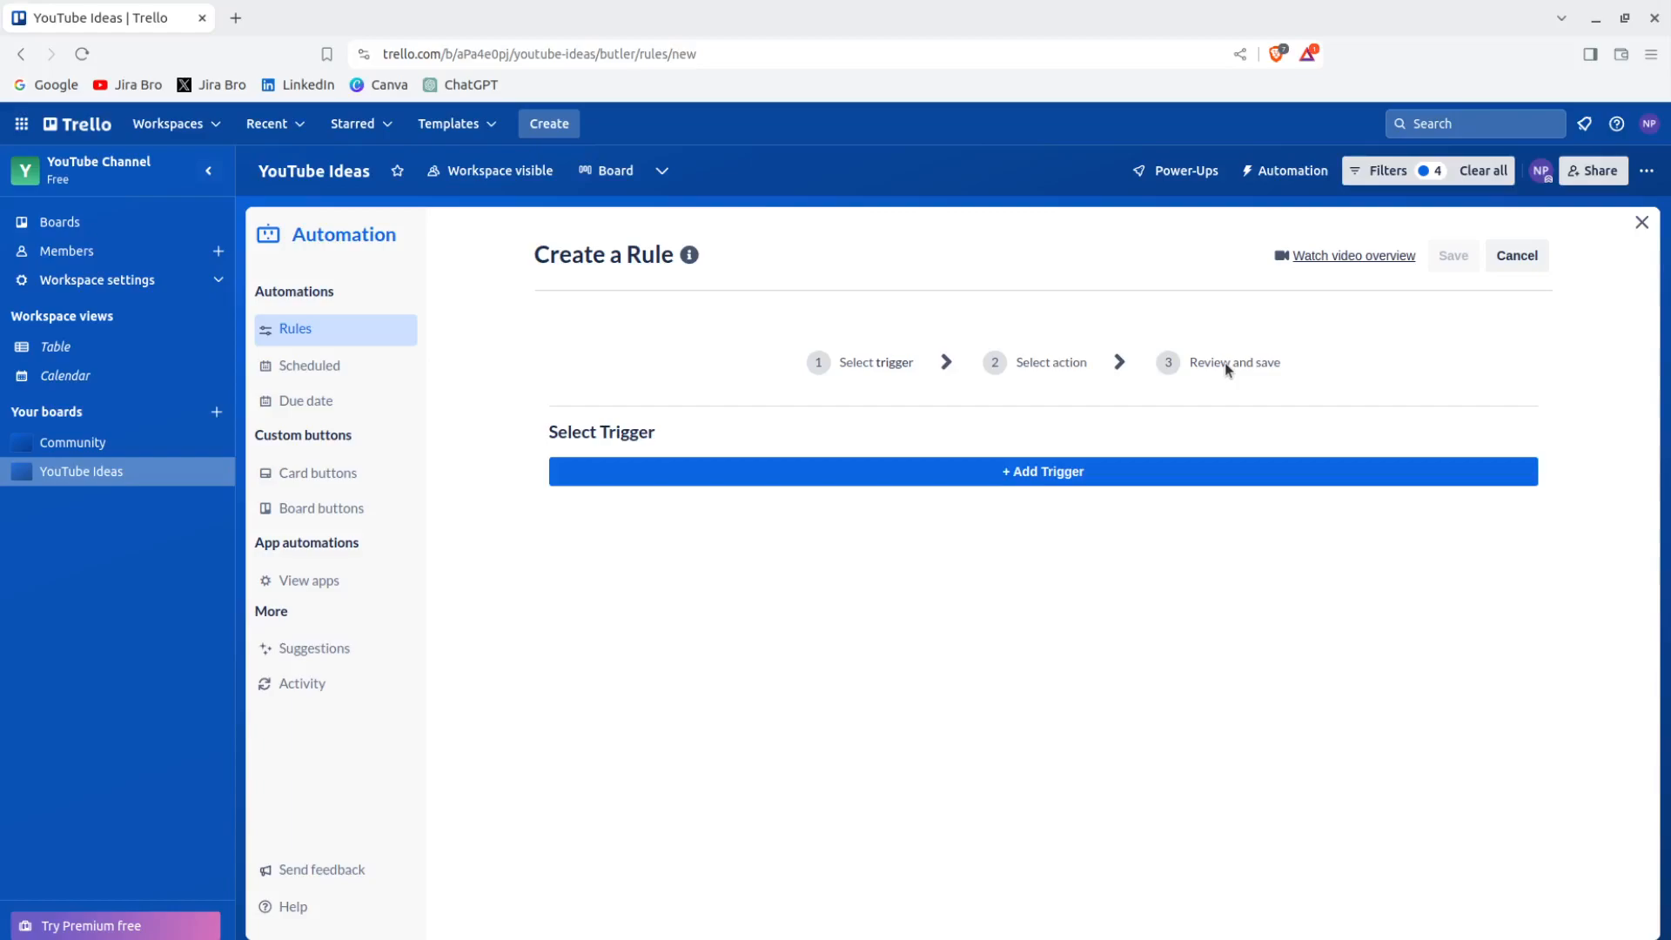
- Save a rule: when a list is created by me, create a 'New list' card in Brainstorming
{"action": "left_click", "coordinate": [1119, 476]}
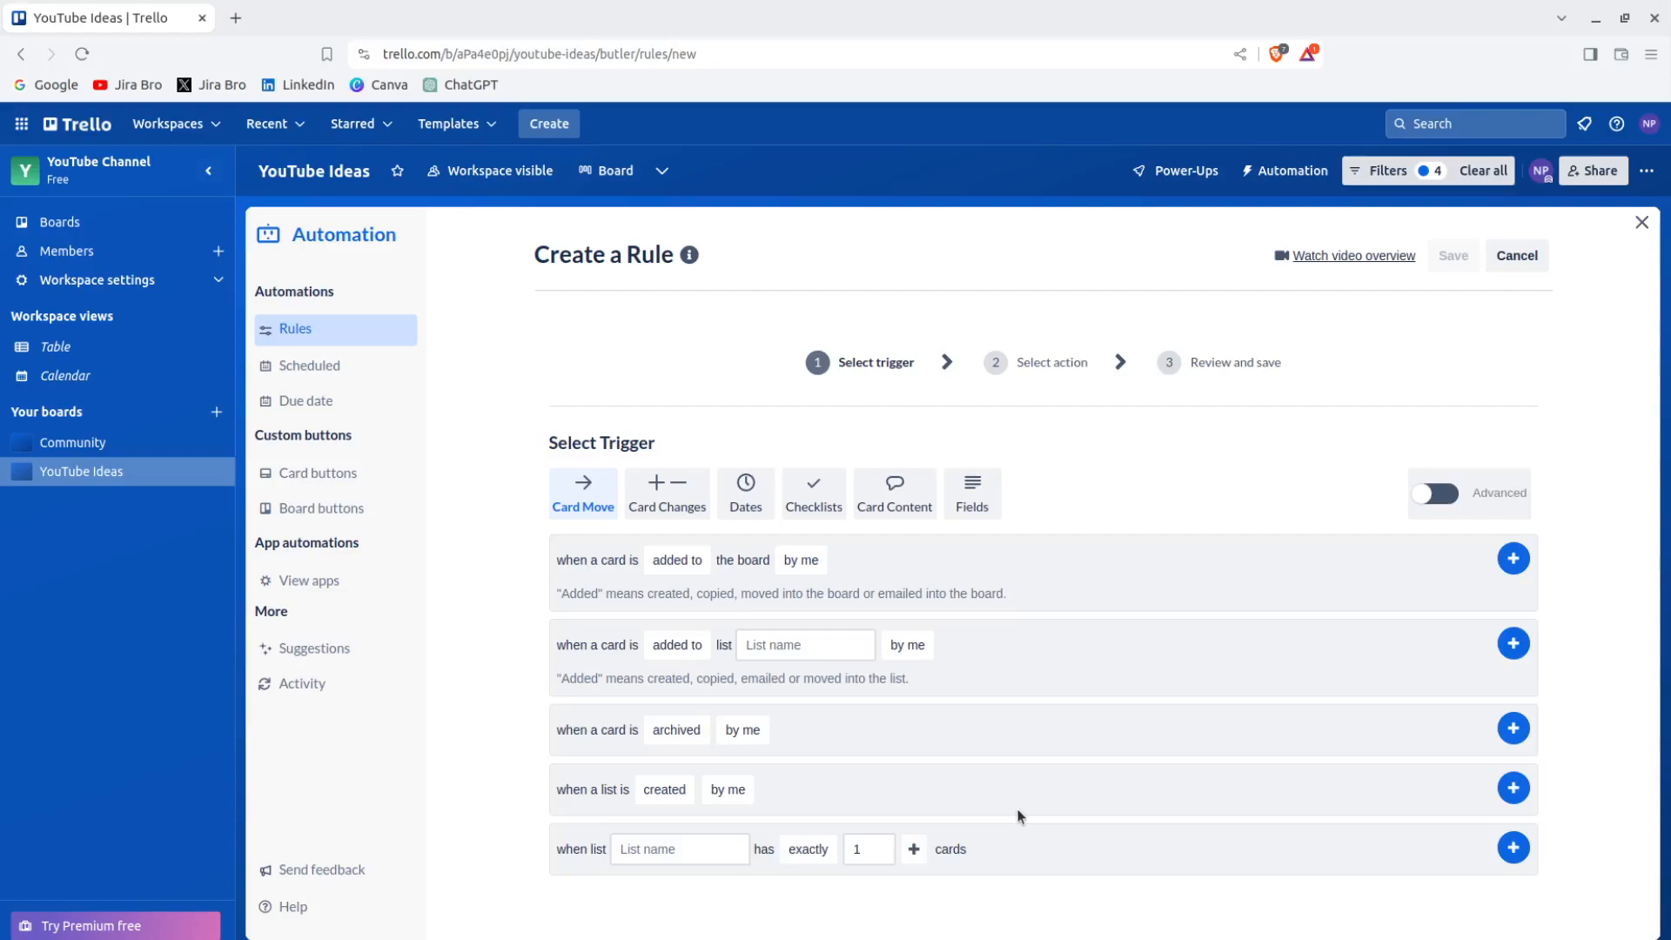
{"action": "left_click", "coordinate": [1513, 787]}
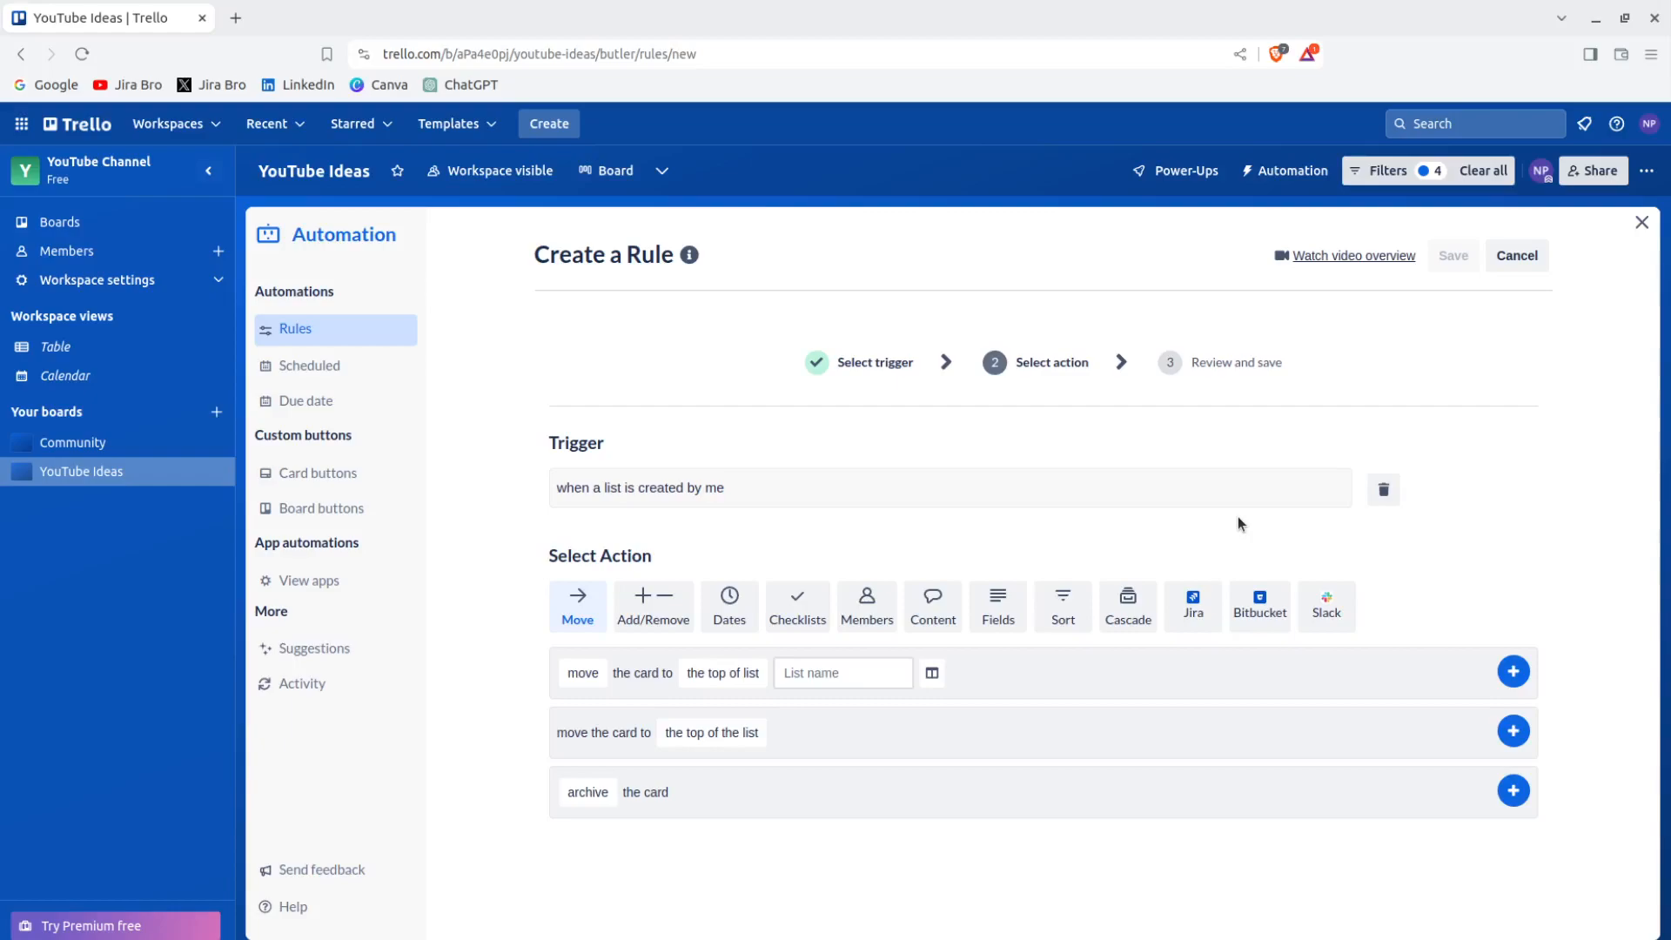
{"action": "left_click", "coordinate": [673, 633]}
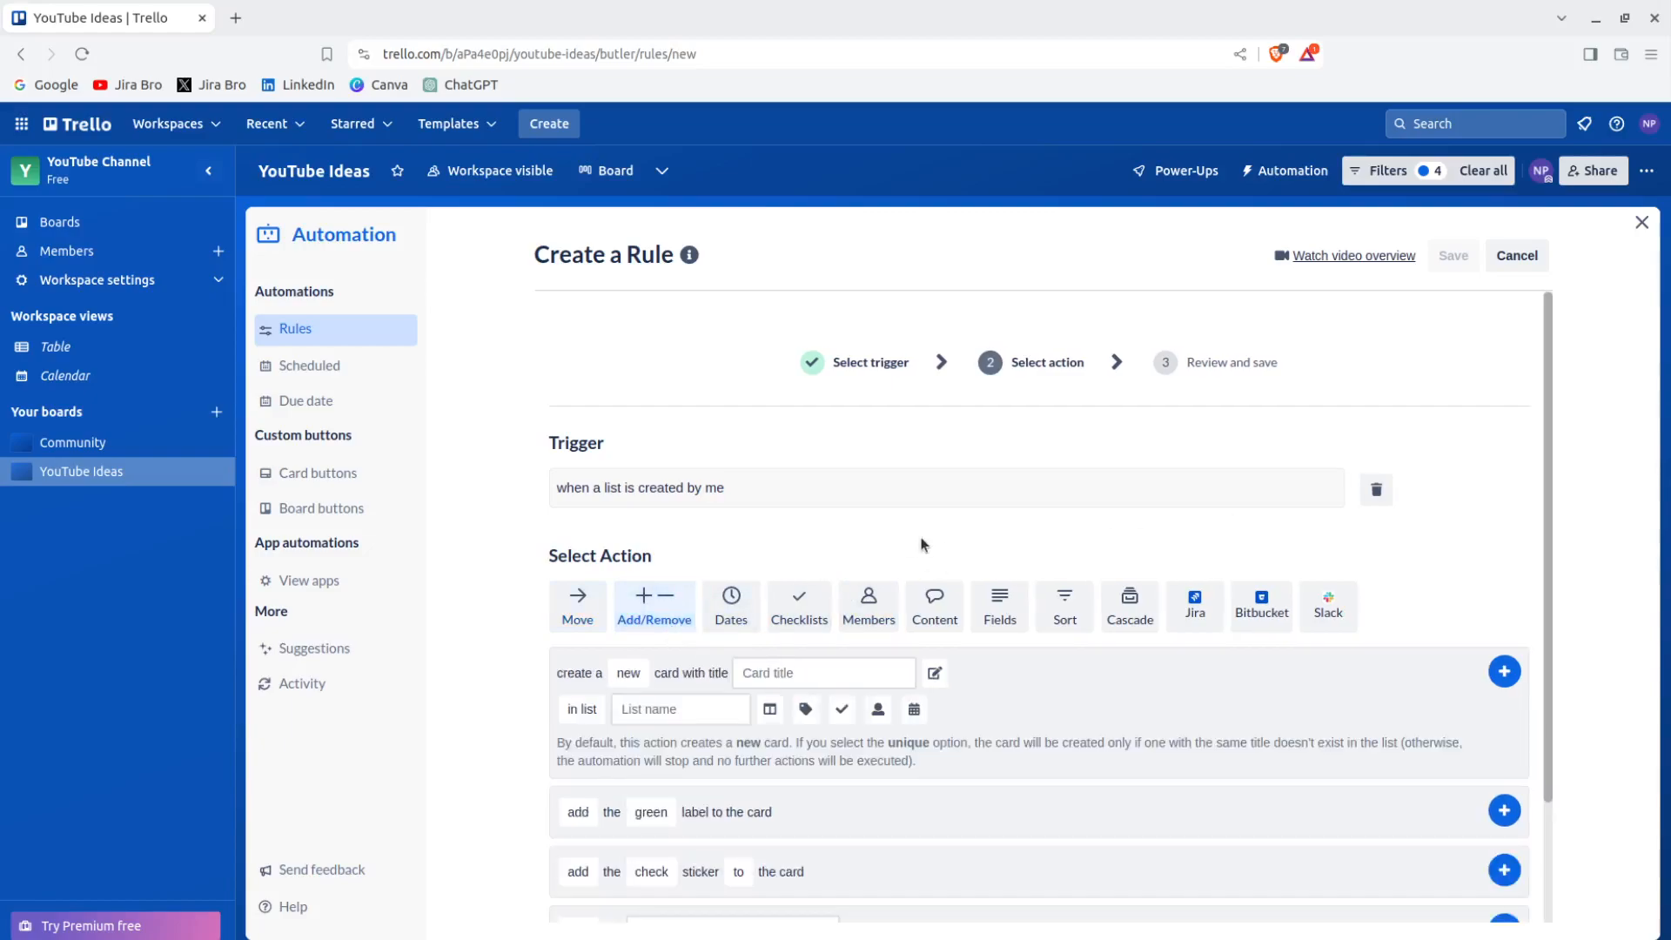
{"action": "scroll", "coordinate": [925, 545], "scroll_direction": "down", "scroll_amount": 2}
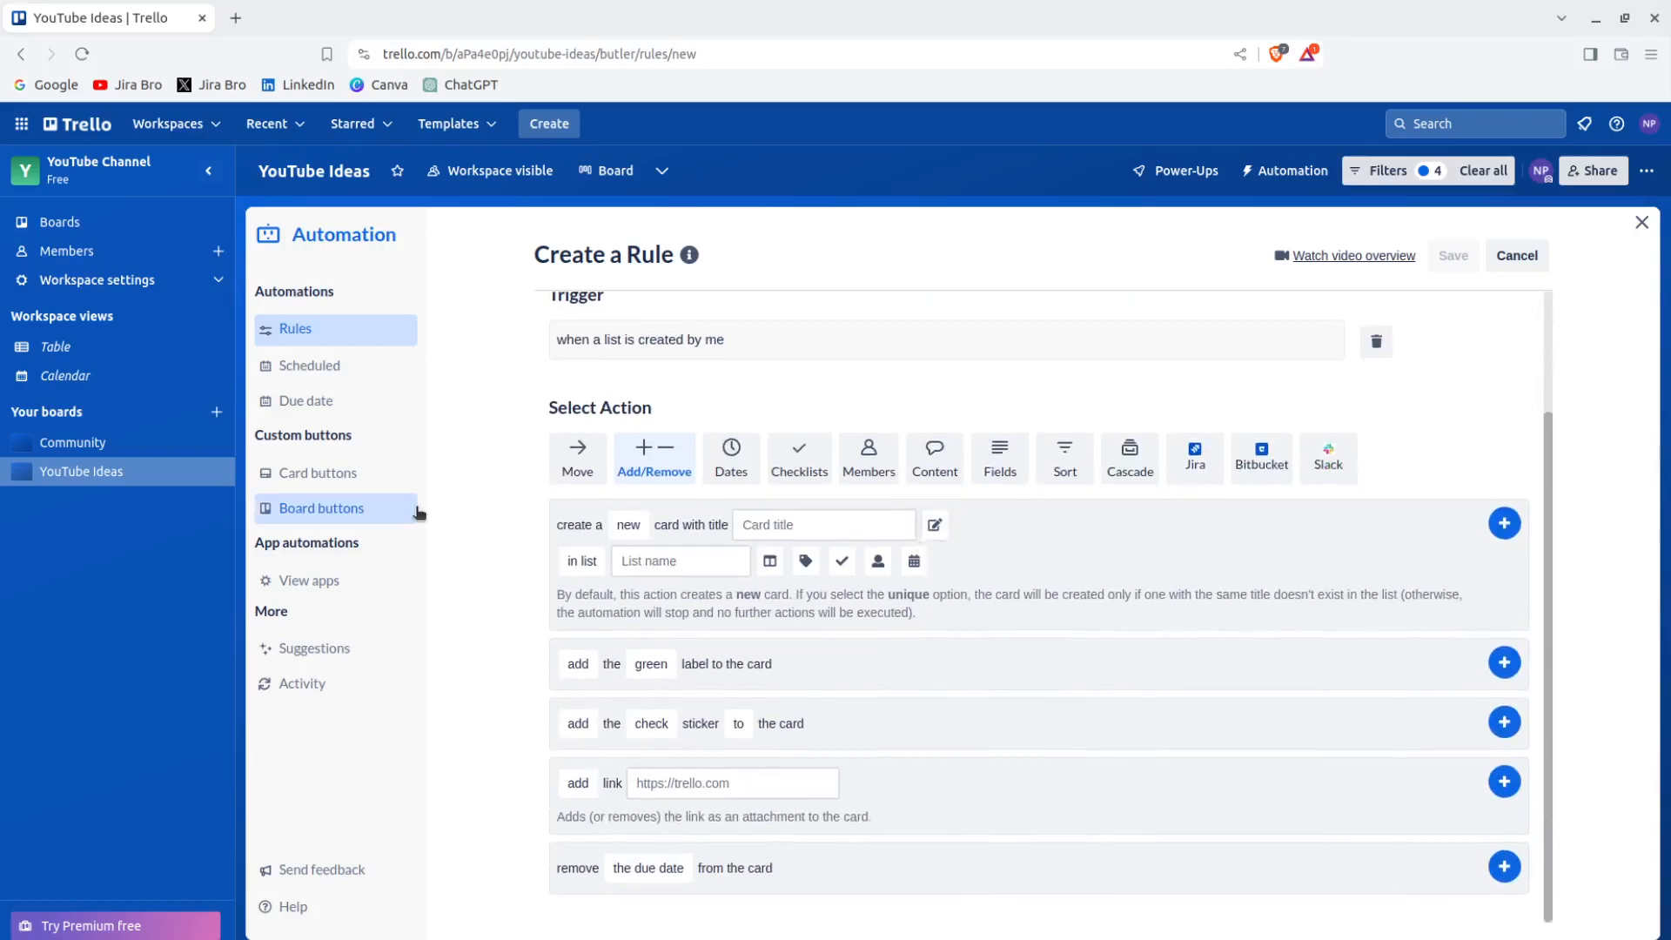
{"action": "left_click", "coordinate": [796, 521]}
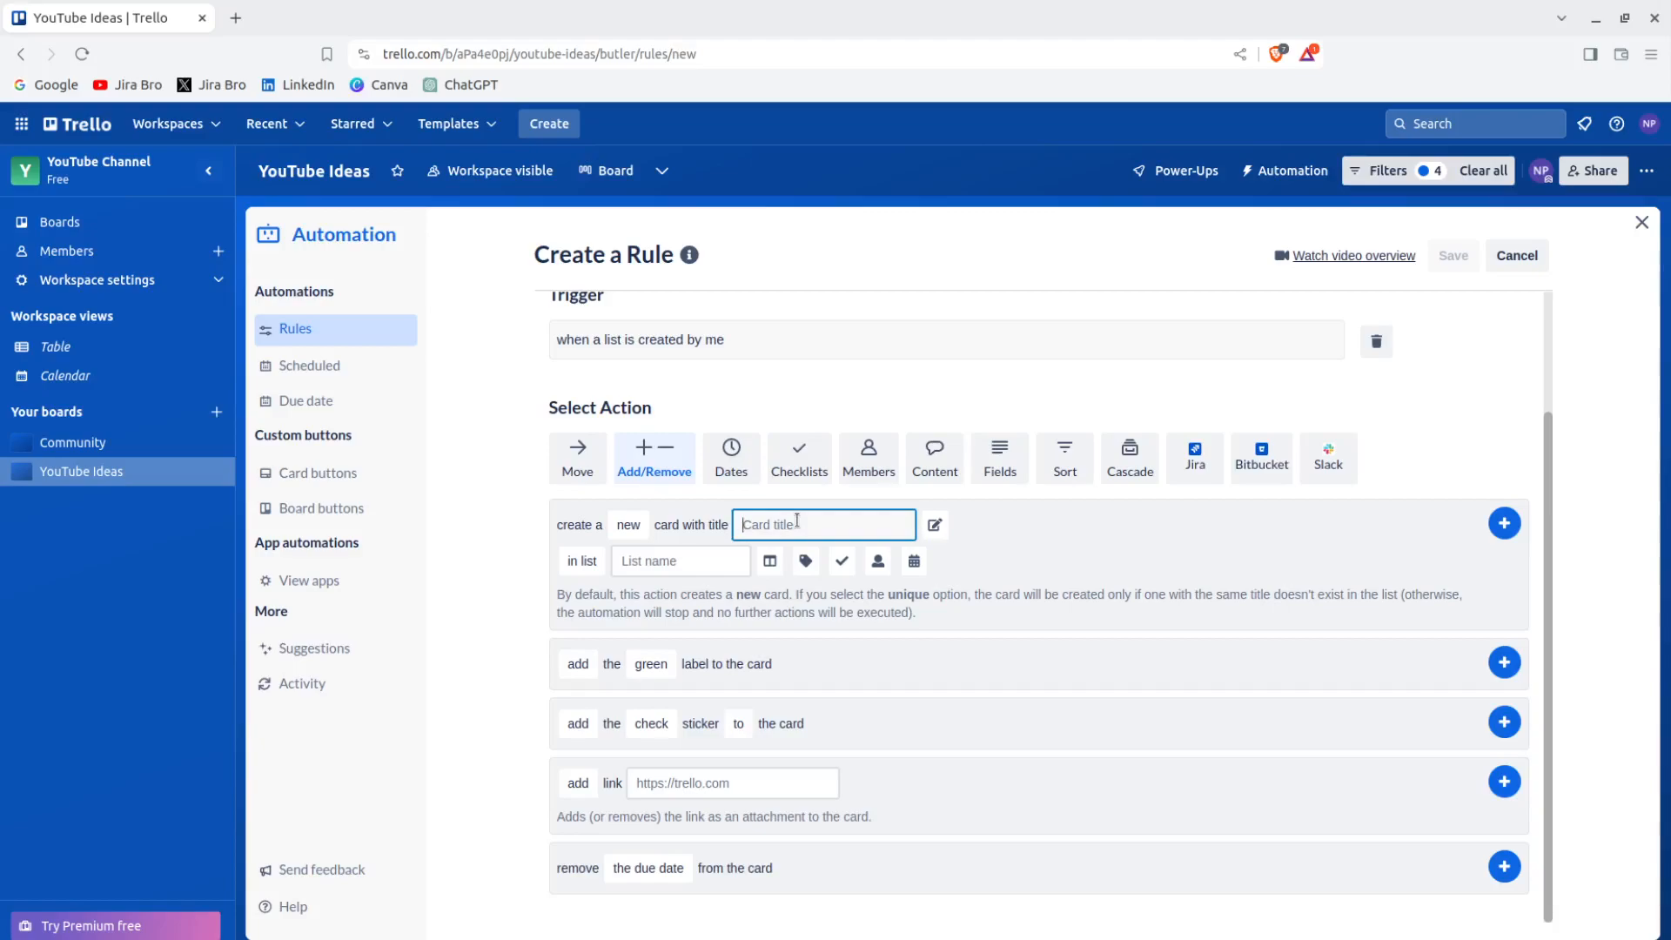
{"action": "type", "text": "New list"}
{"action": "left_click", "coordinate": [649, 565]}
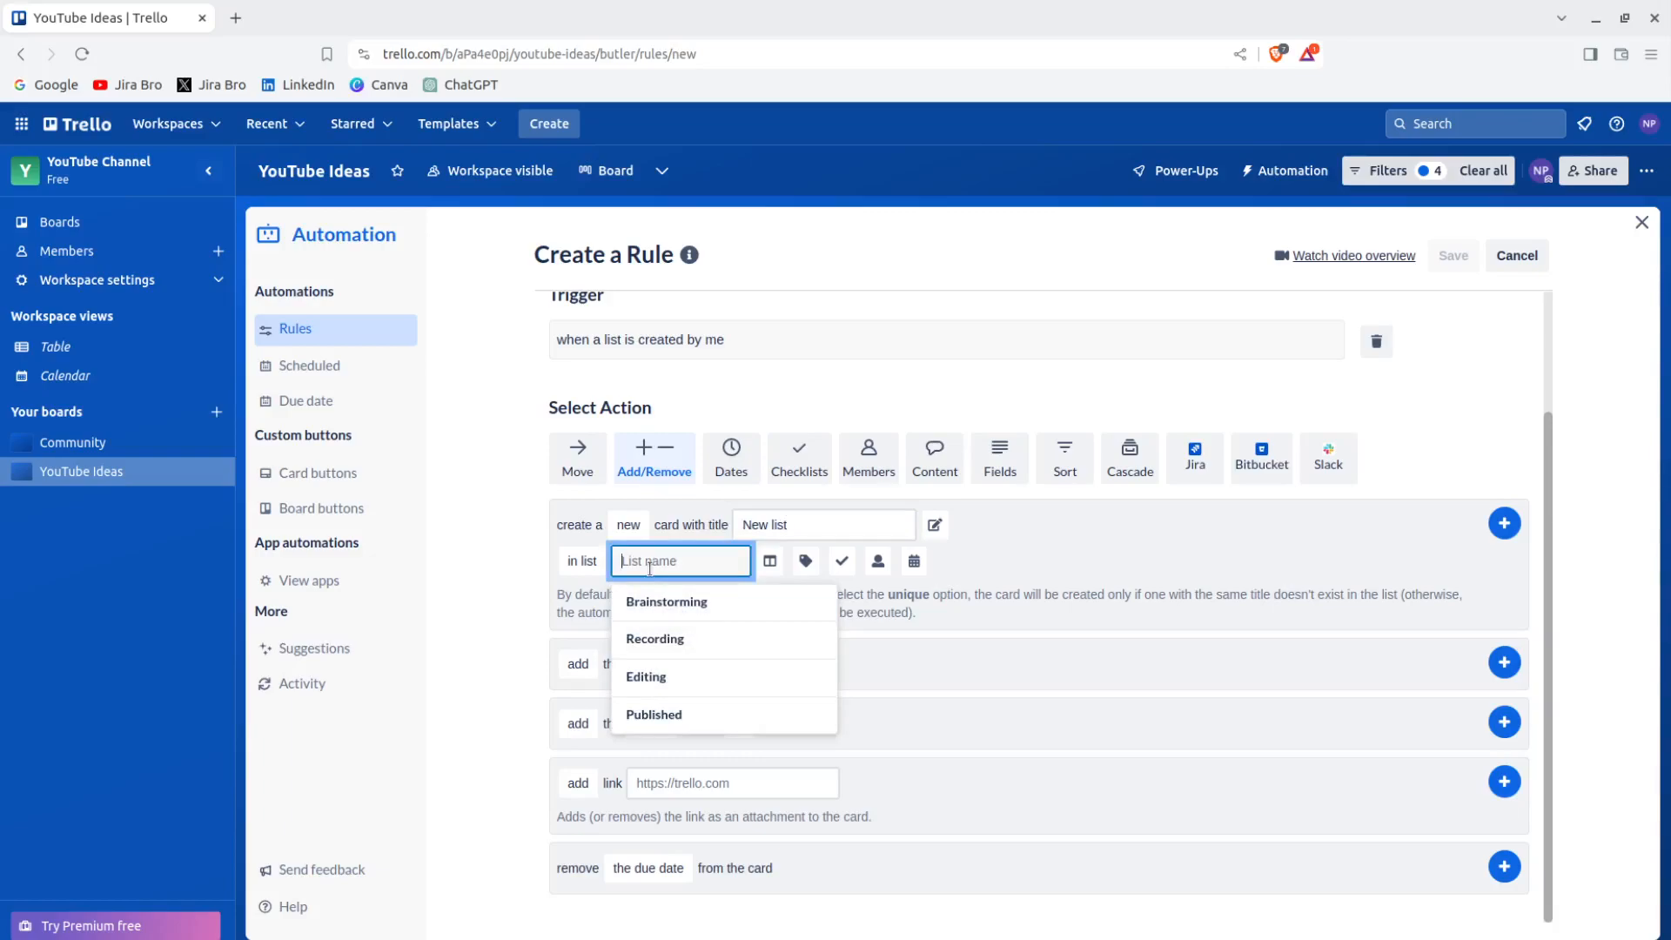
{"action": "left_click", "coordinate": [690, 602]}
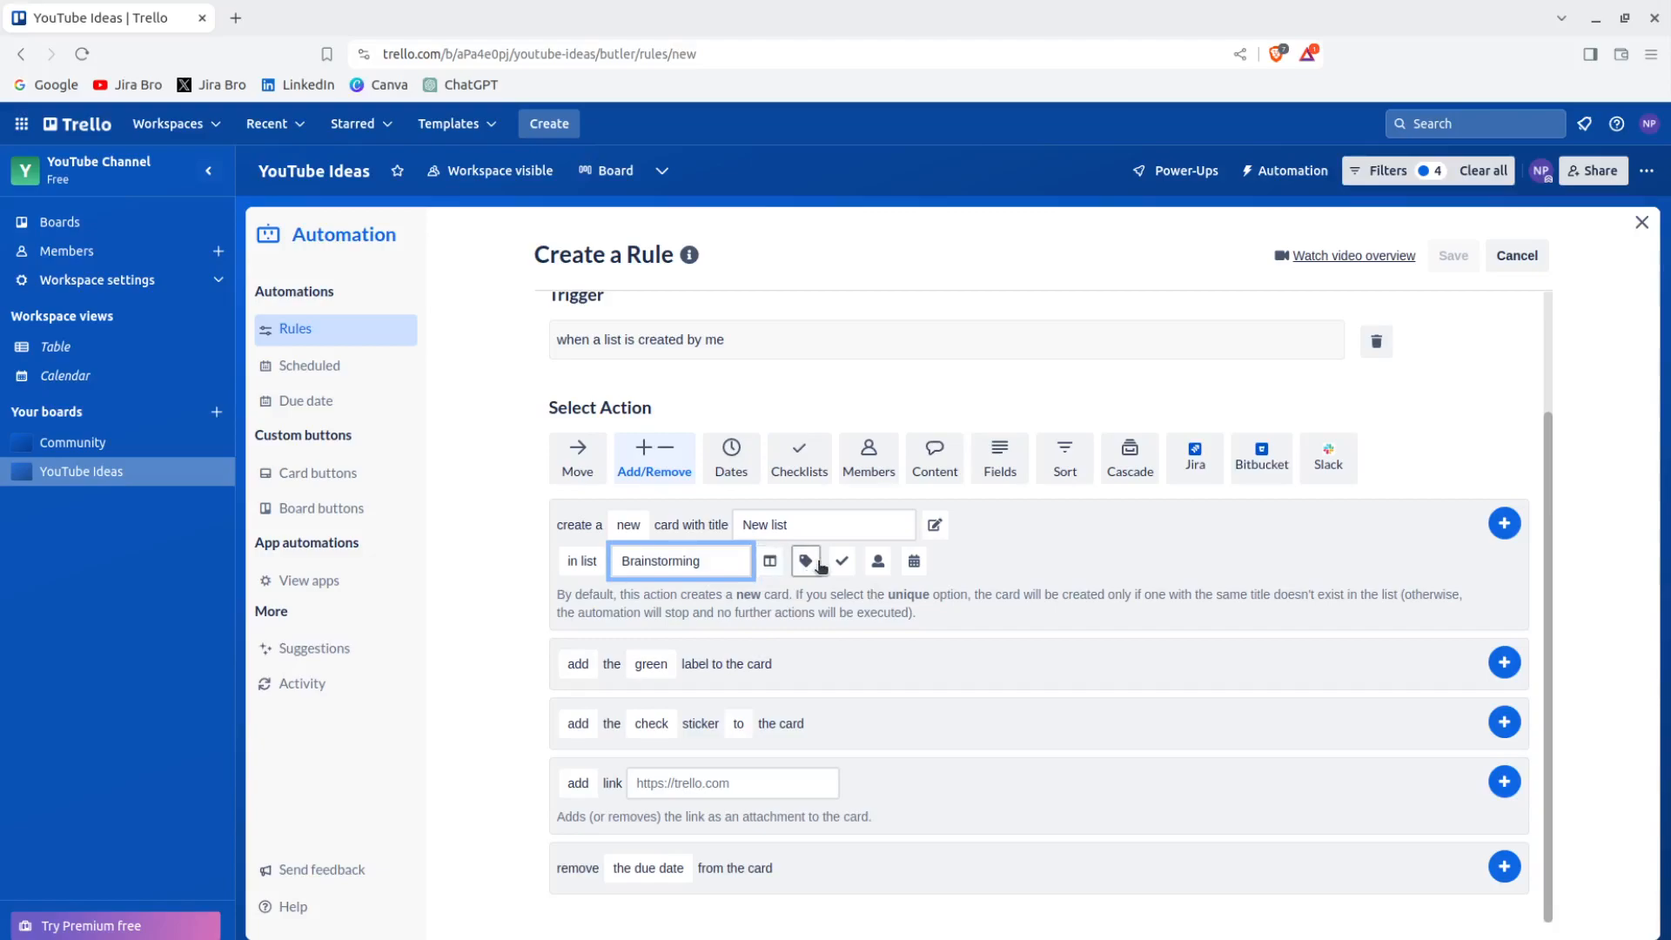
{"action": "left_click", "coordinate": [1505, 523]}
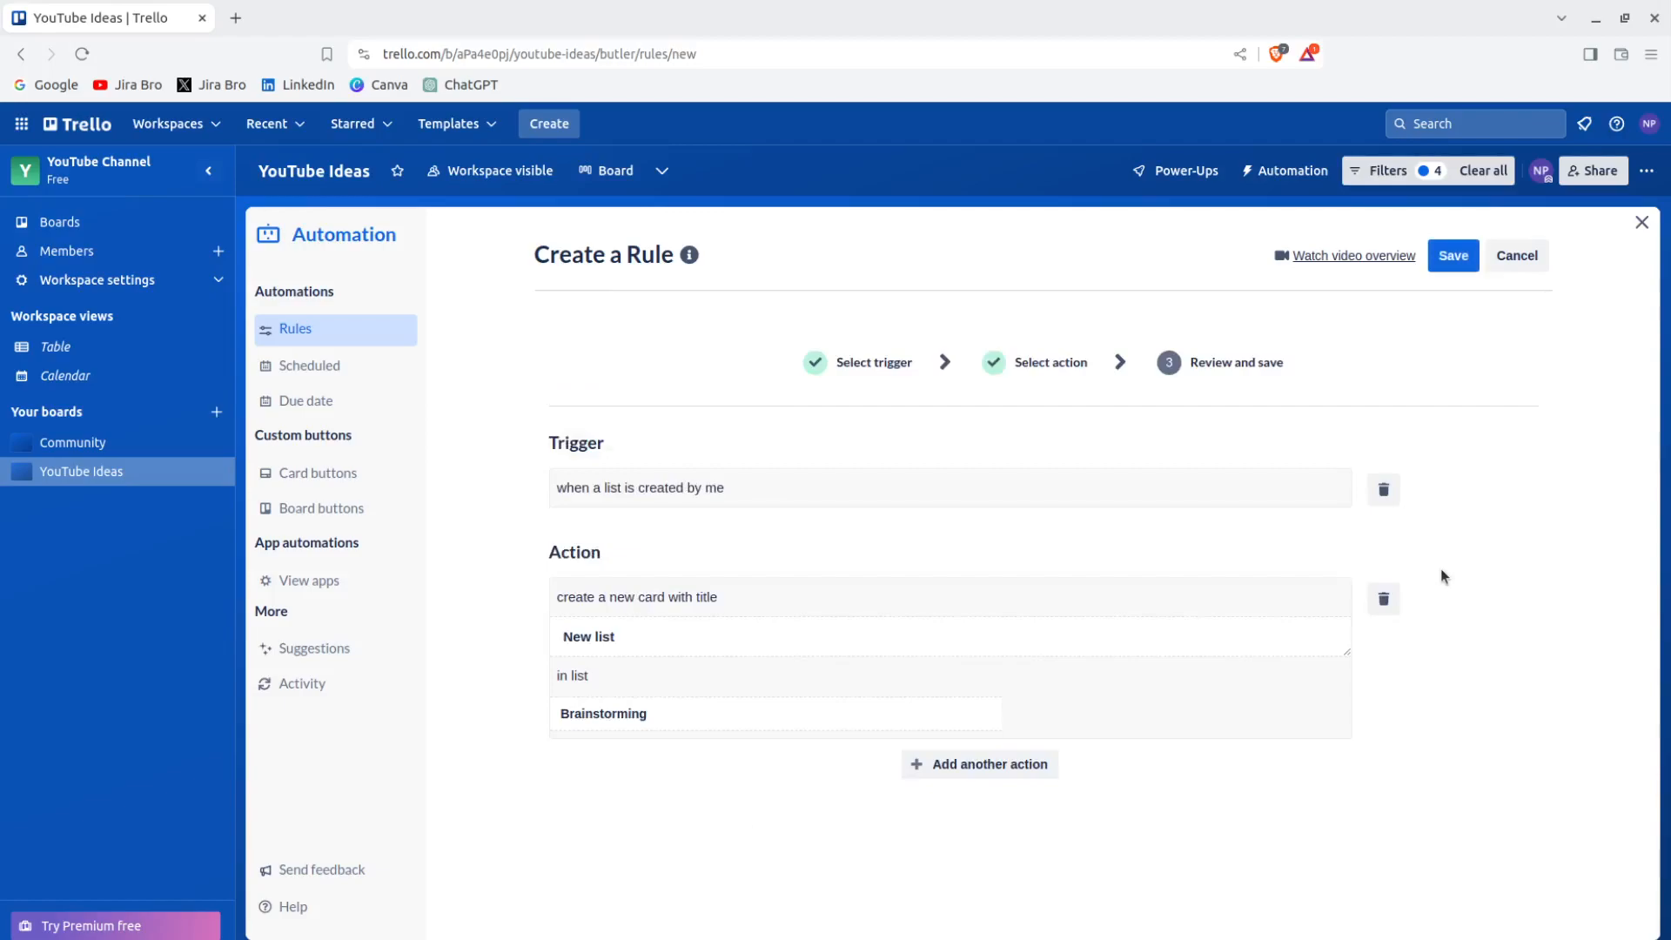
{"action": "left_click", "coordinate": [1470, 258]}
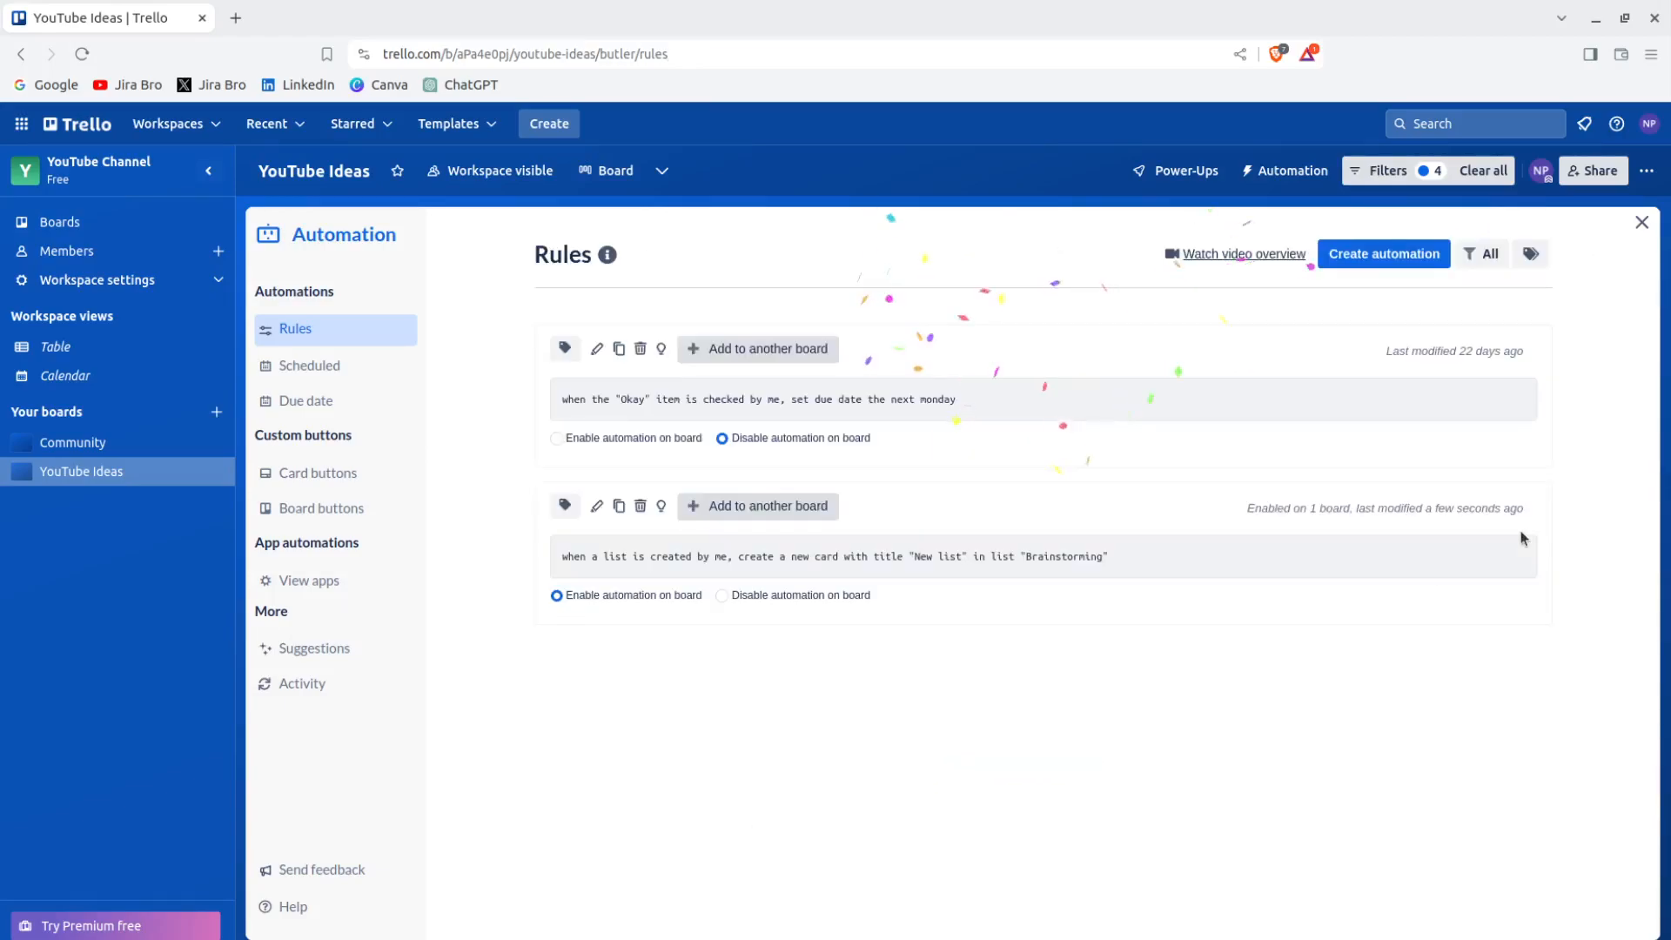
- Add a list named 'Test' and scroll back to find the 'New list' card in Brainstorming
{"action": "left_click", "coordinate": [1641, 222]}
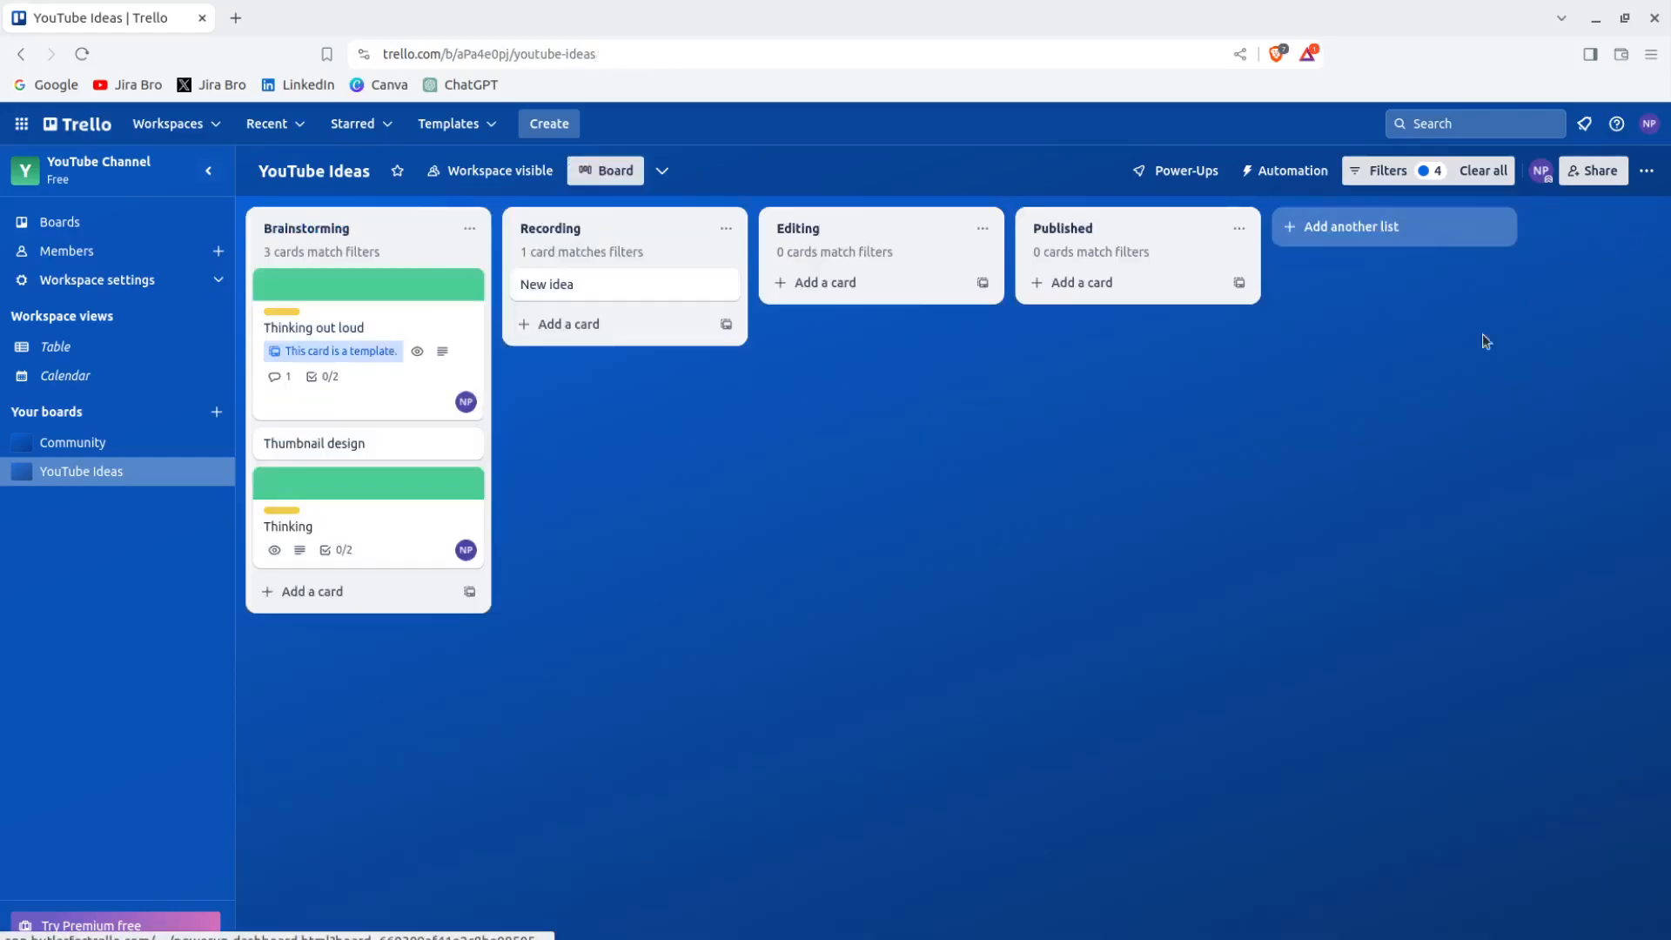
{"action": "left_click", "coordinate": [1427, 228]}
{"action": "type", "text": "Test"}
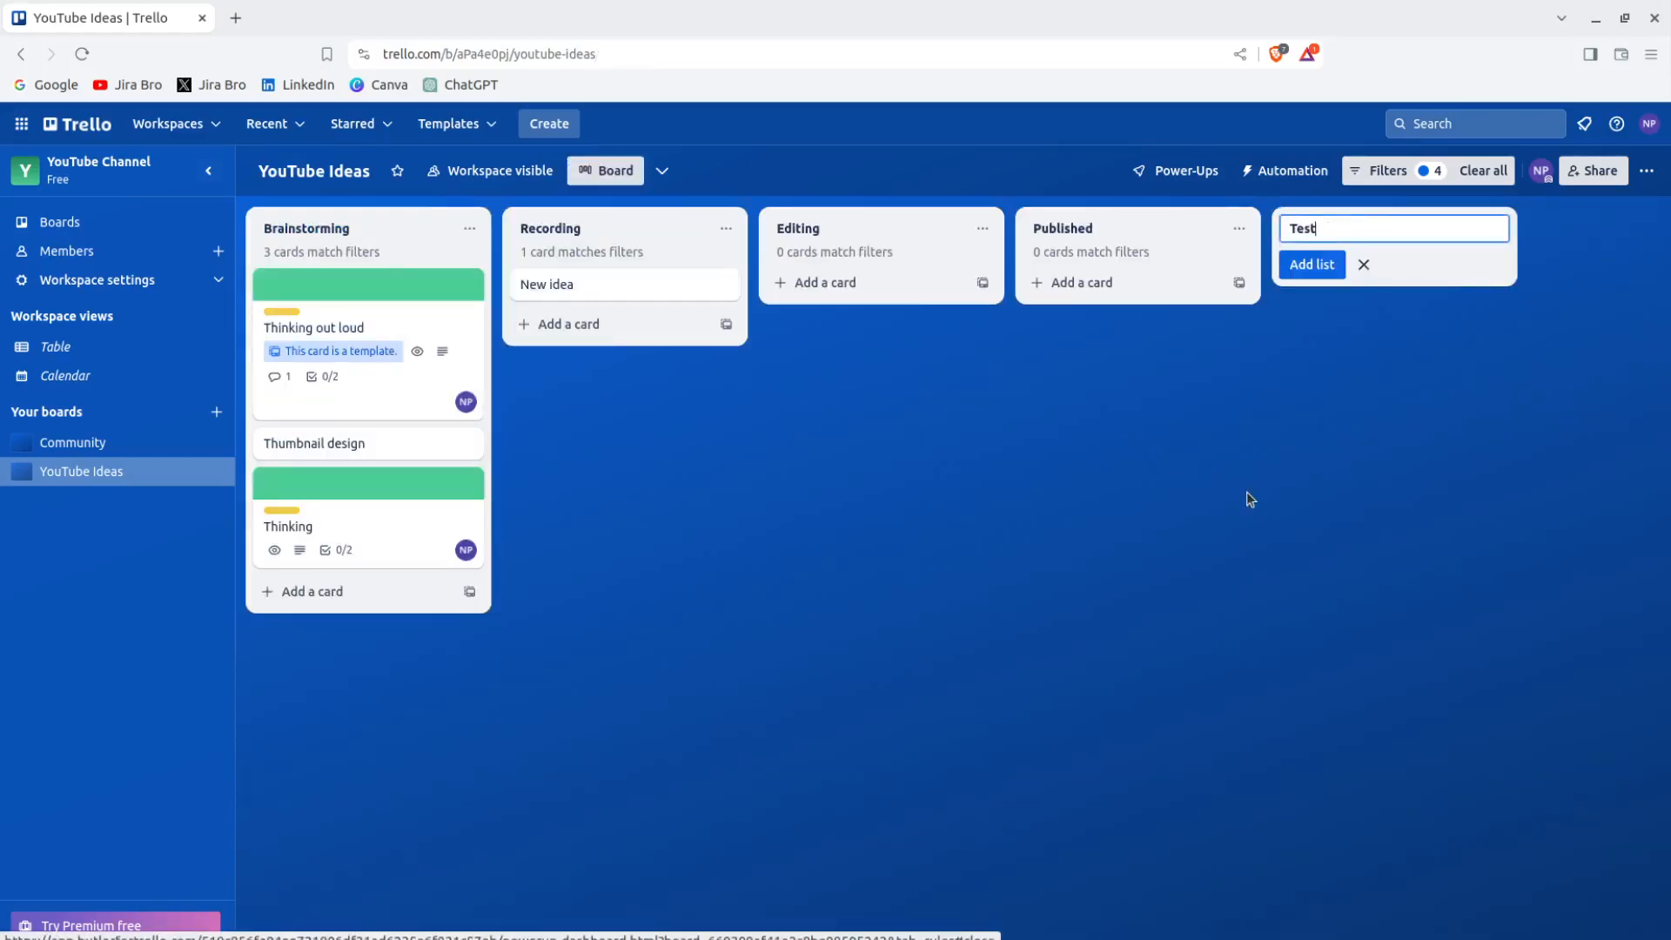
{"action": "key", "text": "Return"}
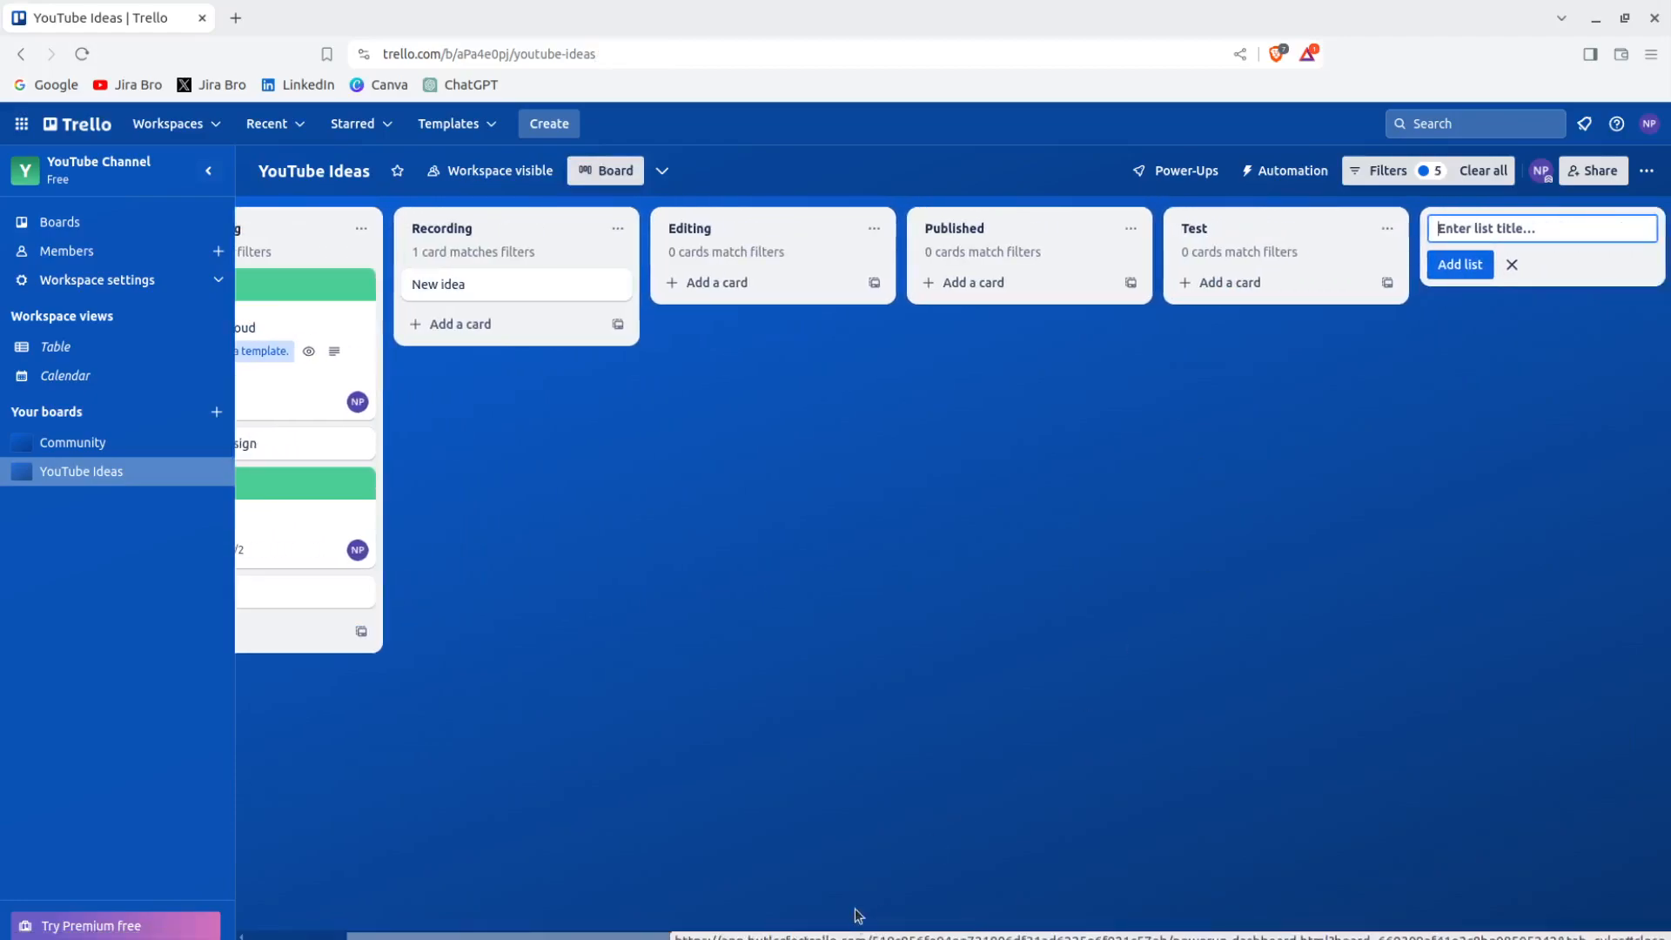
{"action": "left_click_drag", "start_coordinate": [539, 936], "coordinate": [435, 936]}
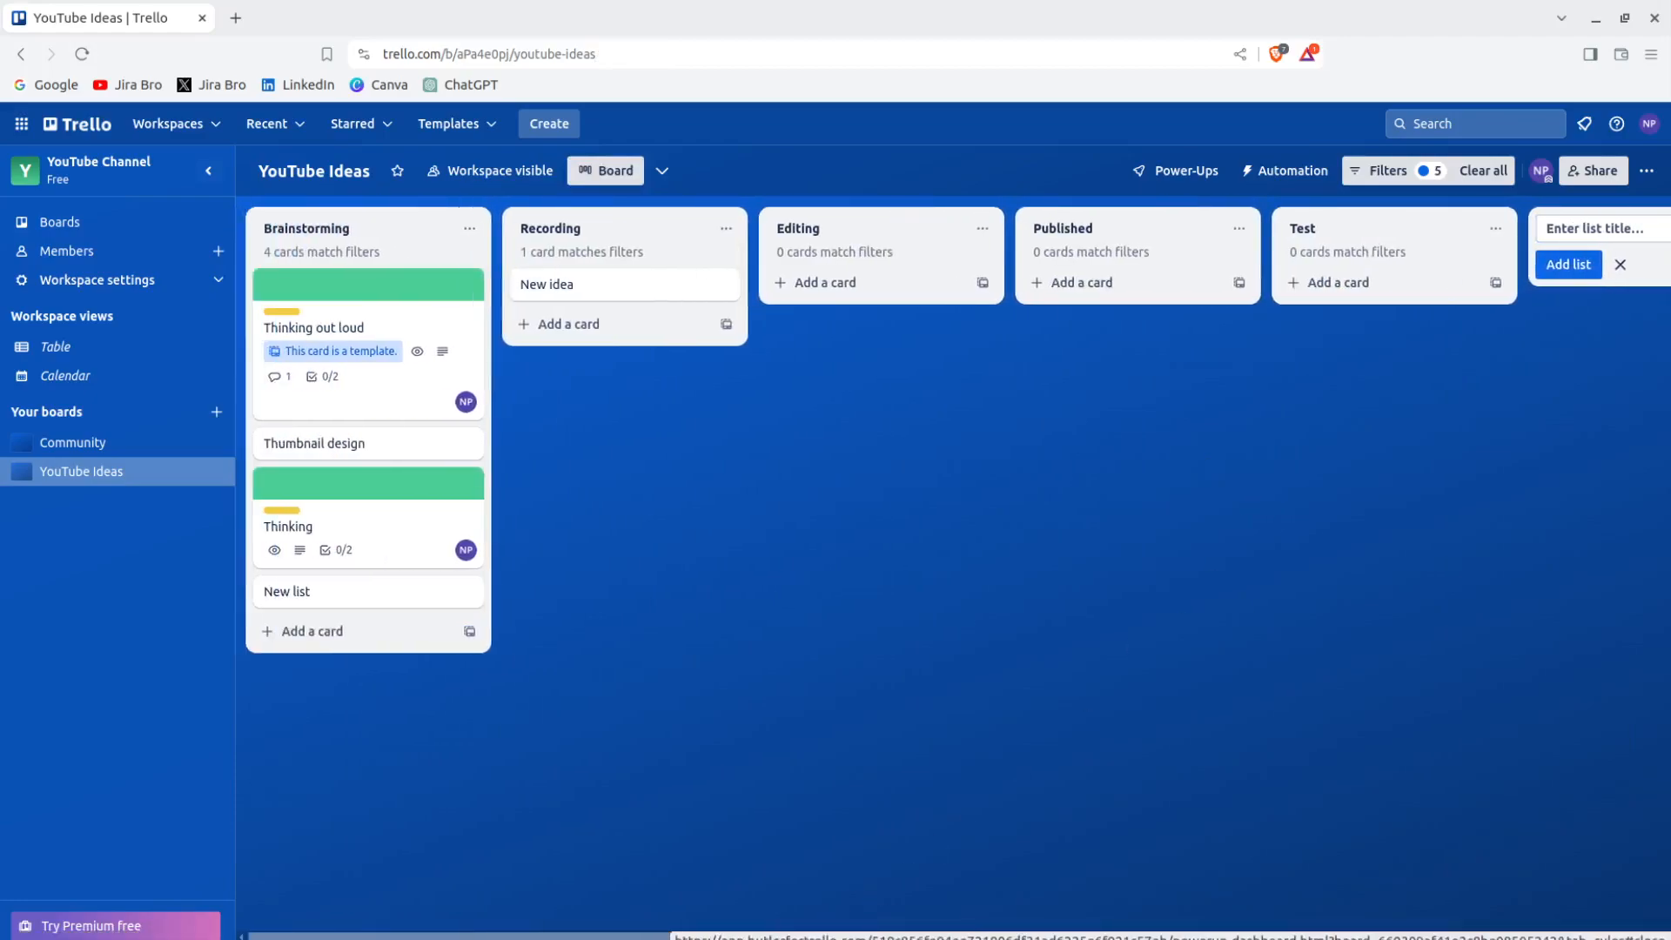